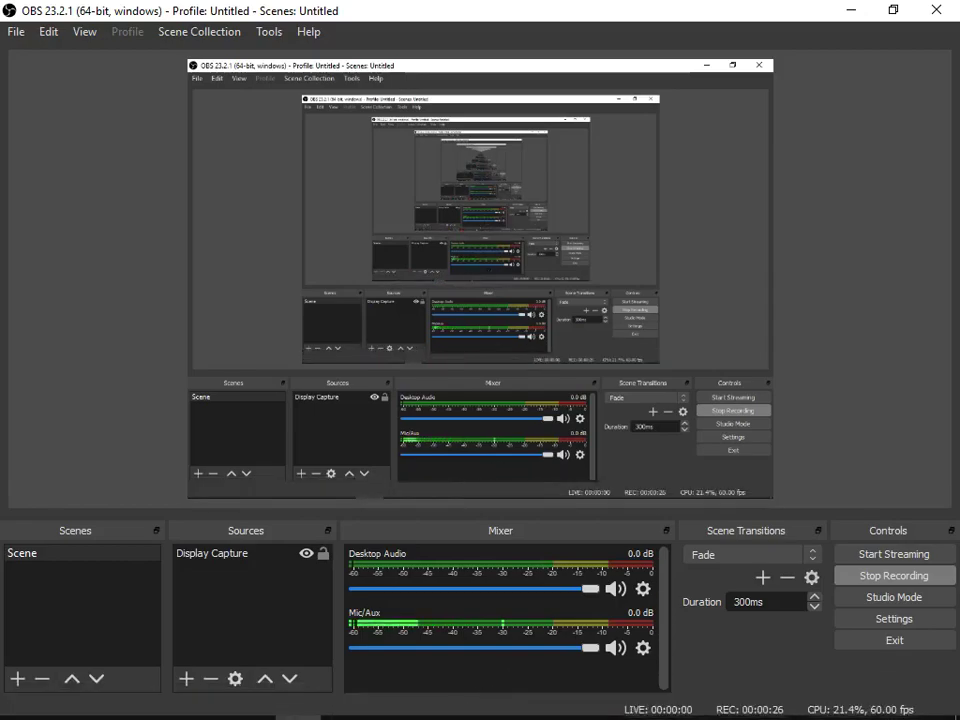
Step: Switch to Chrome and look through the replies to the Drive remix tweet and the YouTube search results for it
left_click(437, 716)
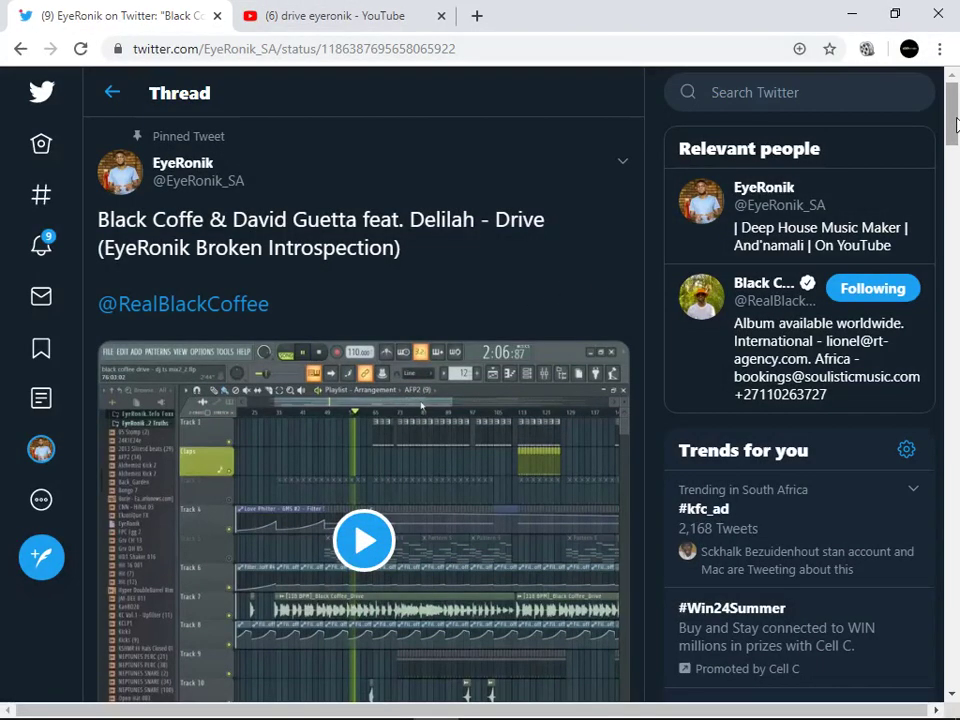
left_click_drag(952, 121, 951, 446)
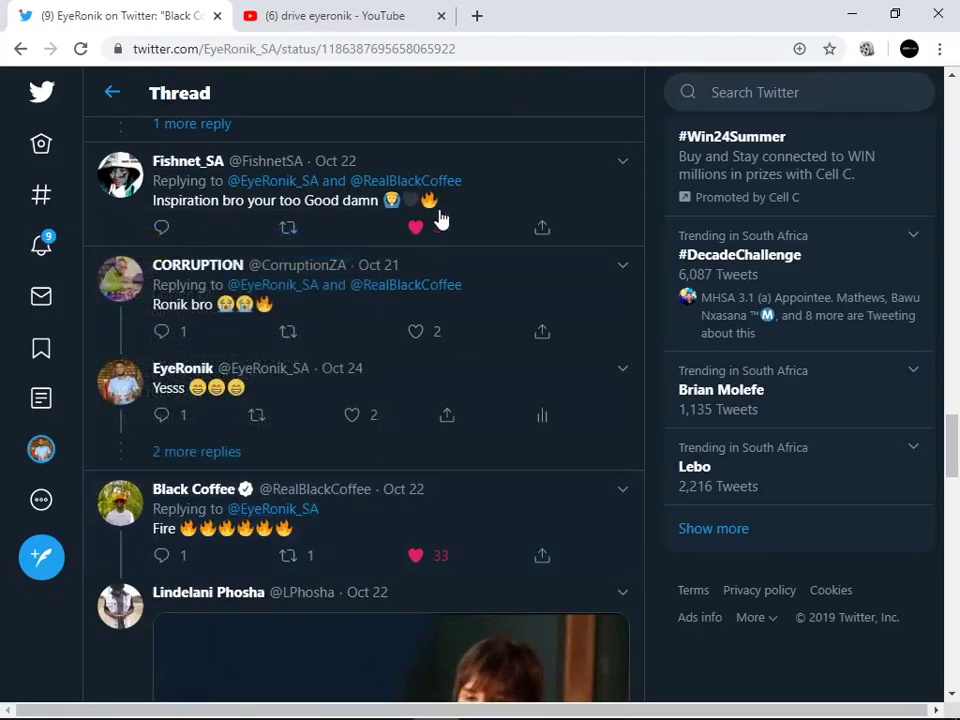
left_click(333, 17)
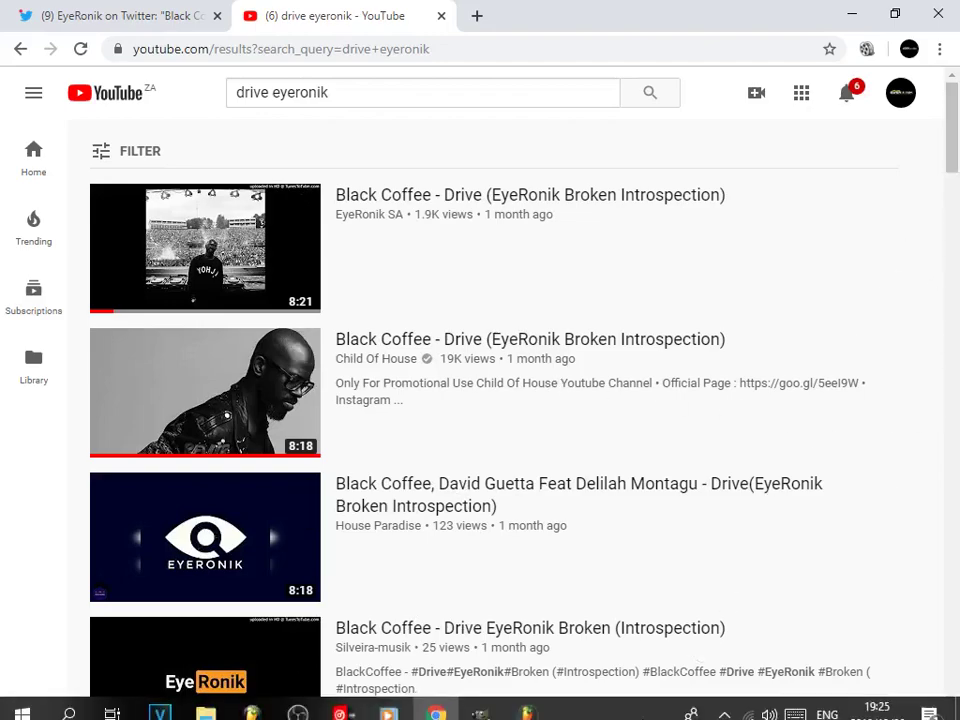
Step: Switch to FL Studio and examine the playlist arrangement of the Drive remix, from Track 1 down to Track 37
left_click(527, 707)
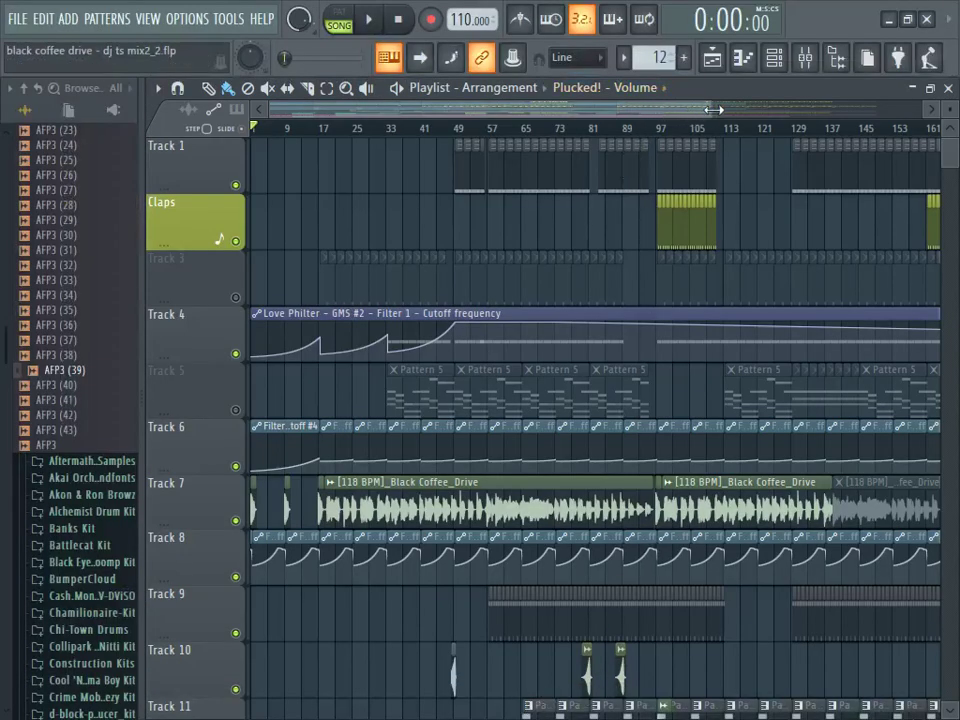
left_click_drag(714, 110, 760, 110)
scroll(712, 82, "down", 2)
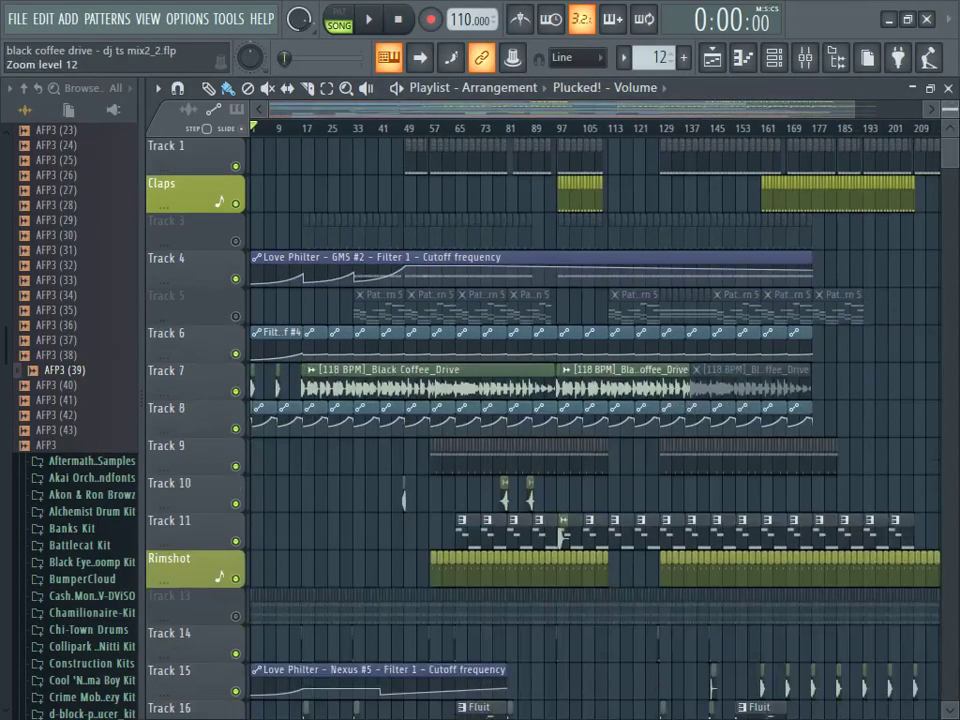
scroll(942, 165, "down", 10)
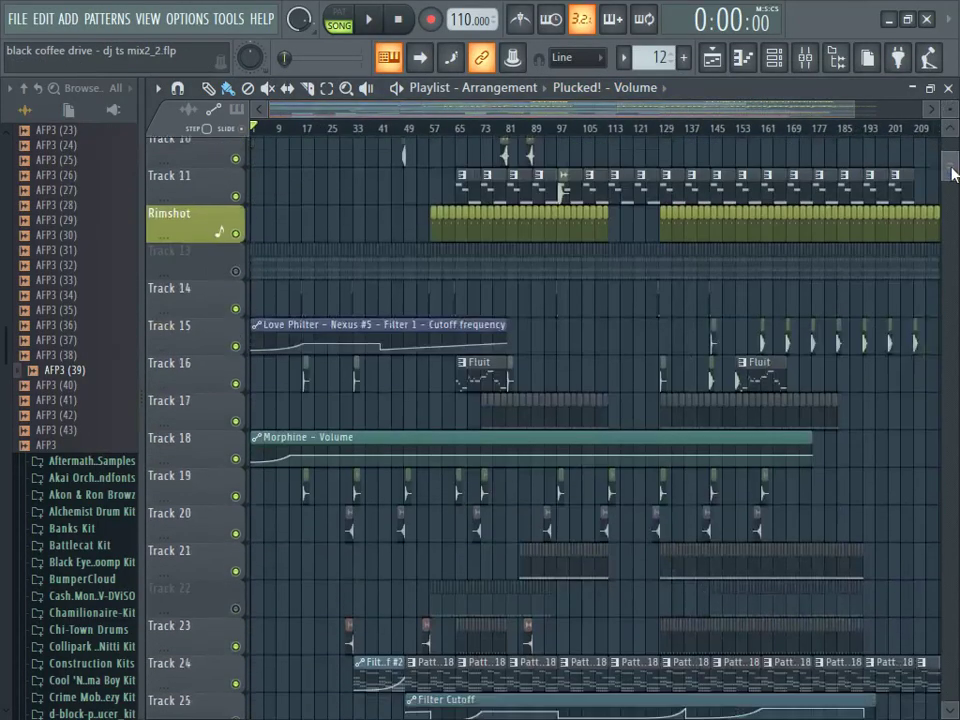
scroll(952, 130, "down", 3)
scroll(952, 130, "up", 6)
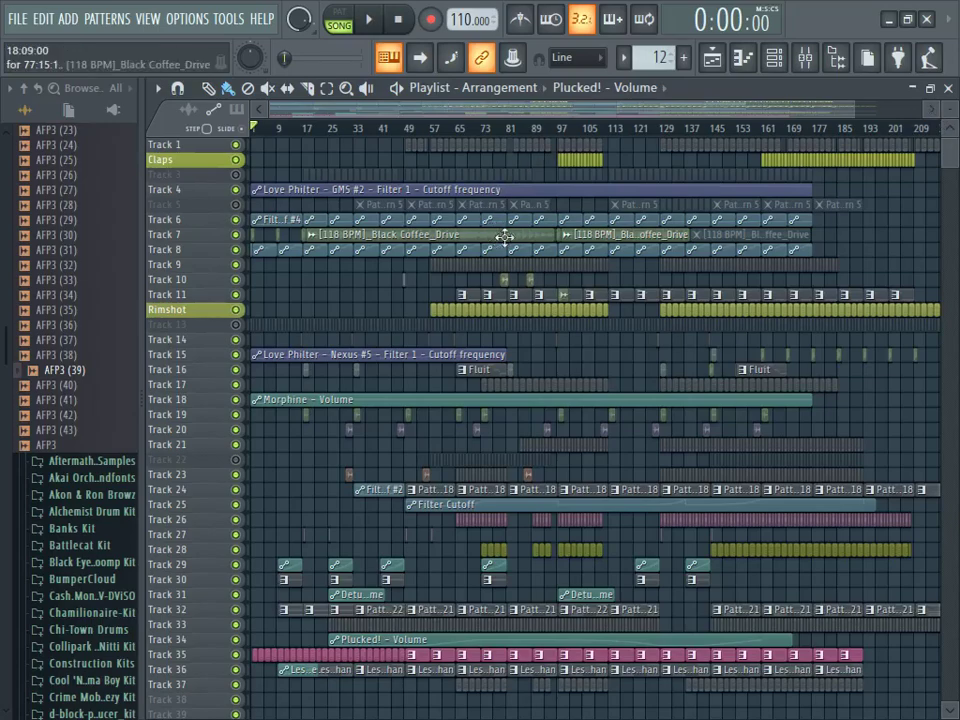
scroll(815, 133, "up", 4)
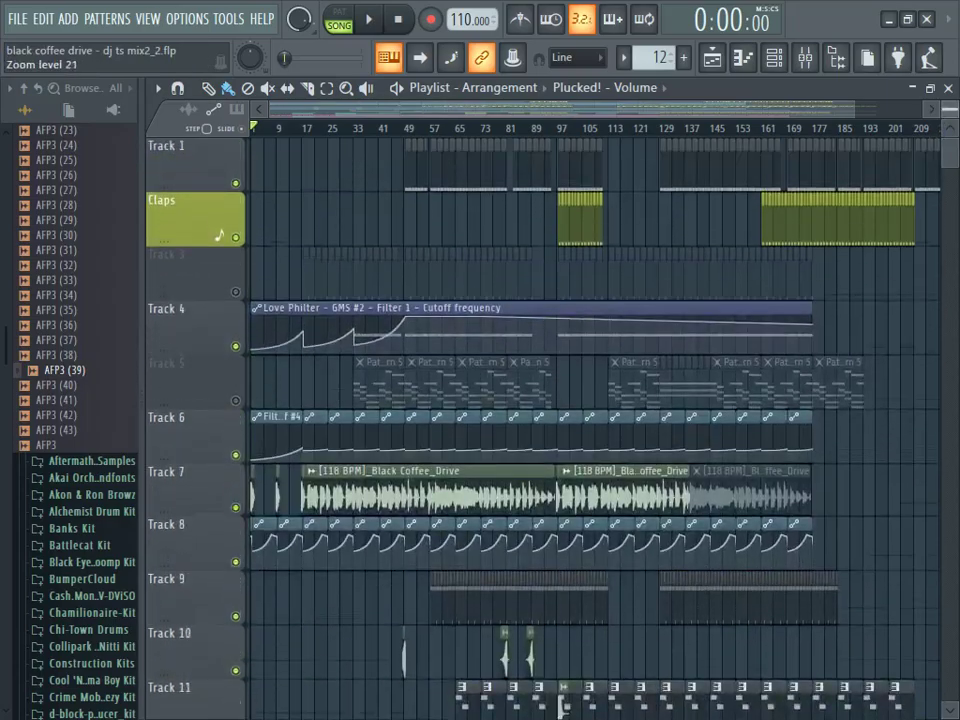
left_click_drag(855, 116, 677, 128)
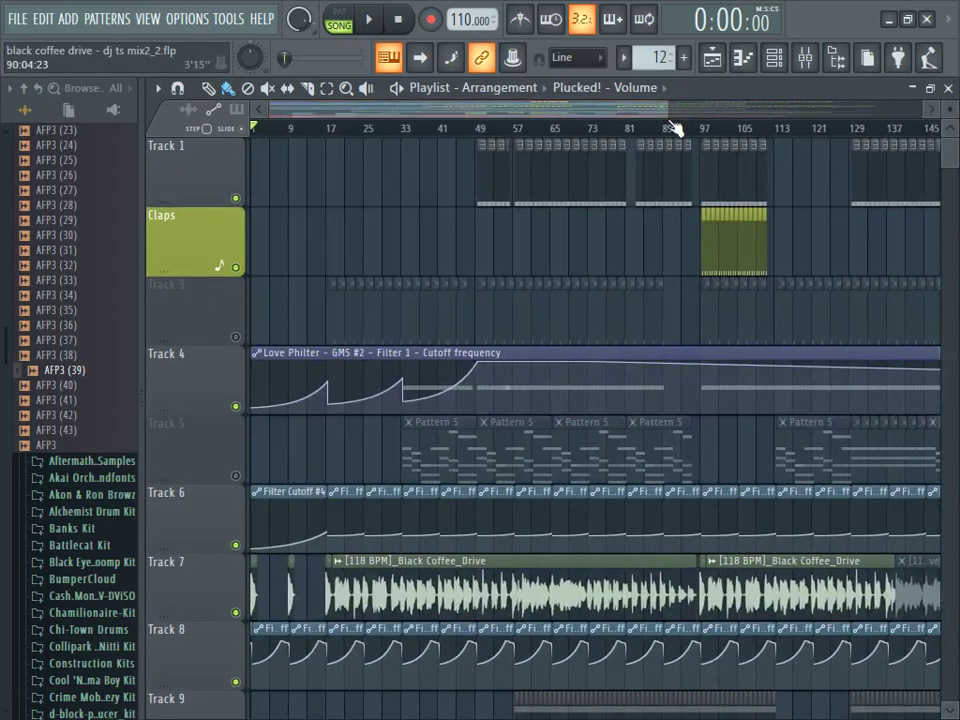
scroll(696, 371, "down", 5)
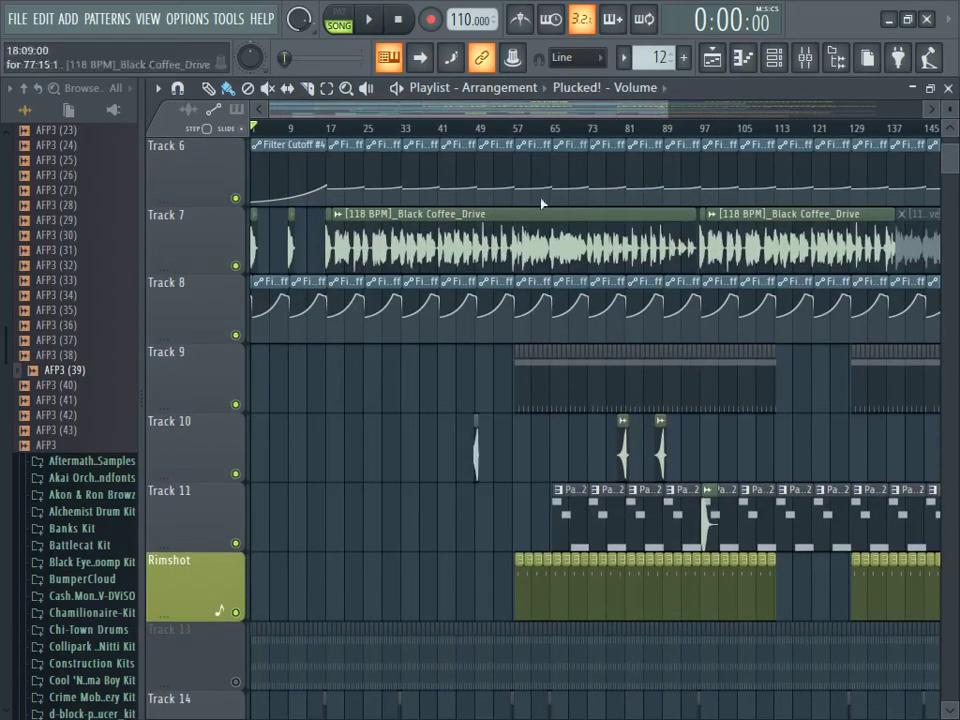
Step: Play the song briefly from bar 17, where the longer vocal on Track 7 starts, and stop playback
left_click_drag(517, 136, 365, 115)
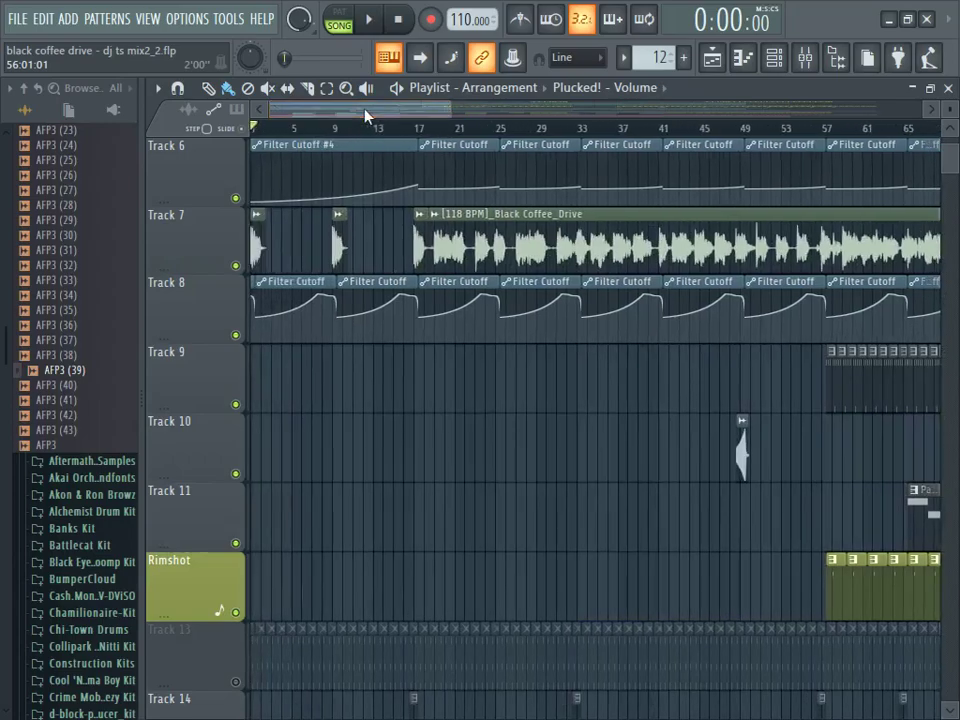
left_click(422, 131)
left_click(370, 21)
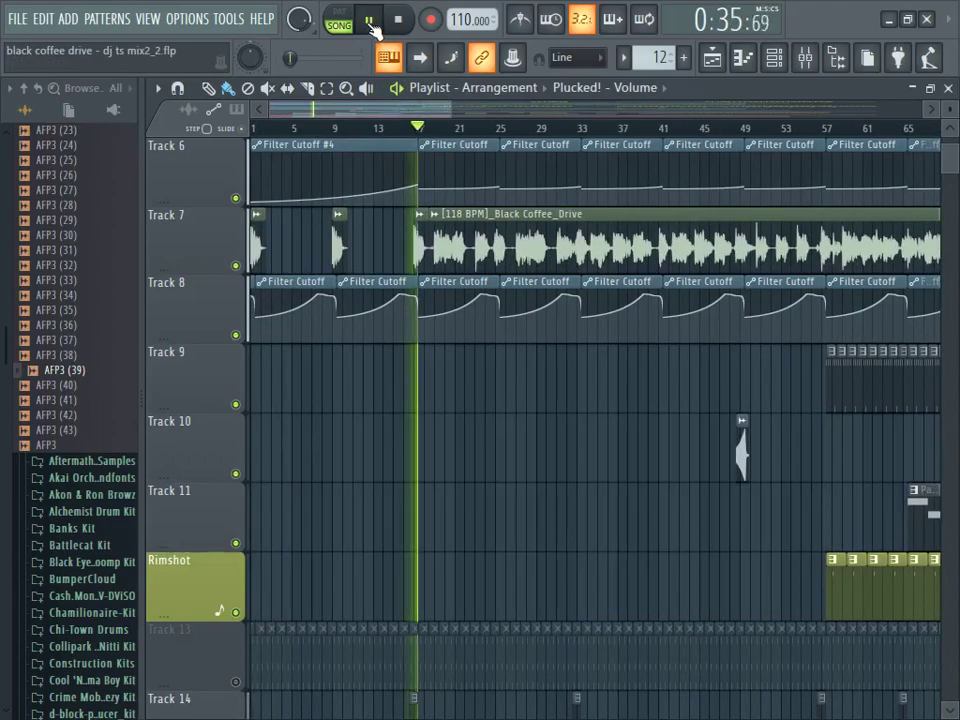
left_click(370, 22)
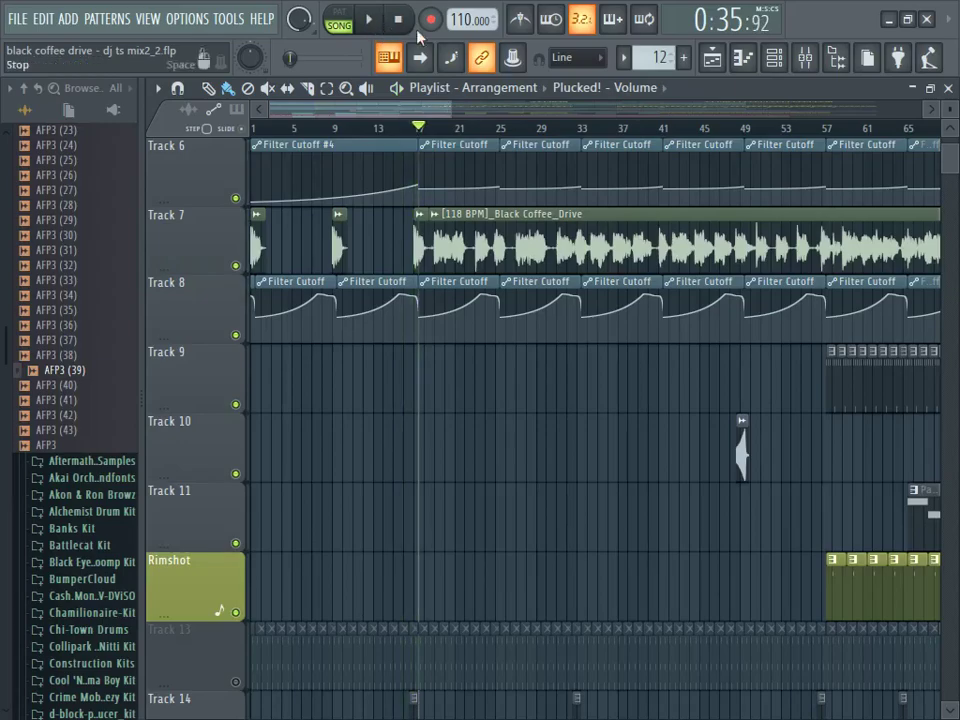
left_click(398, 20)
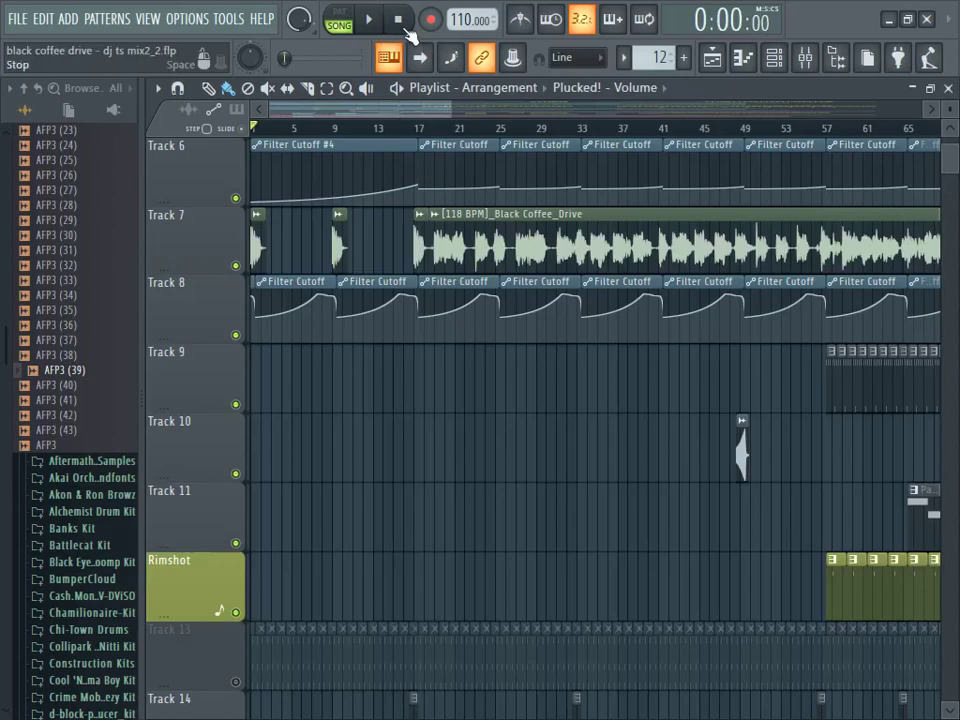
Step: Play the song's intro from bar 1 and stop playback
left_click_drag(445, 107, 490, 107)
left_click(378, 27)
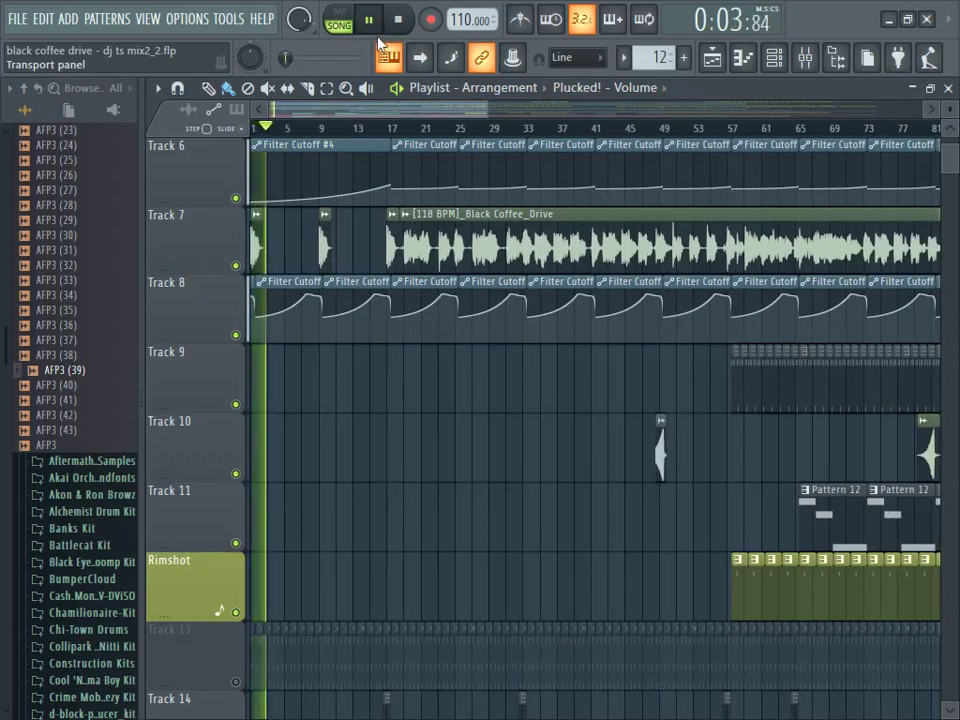
left_click(400, 22)
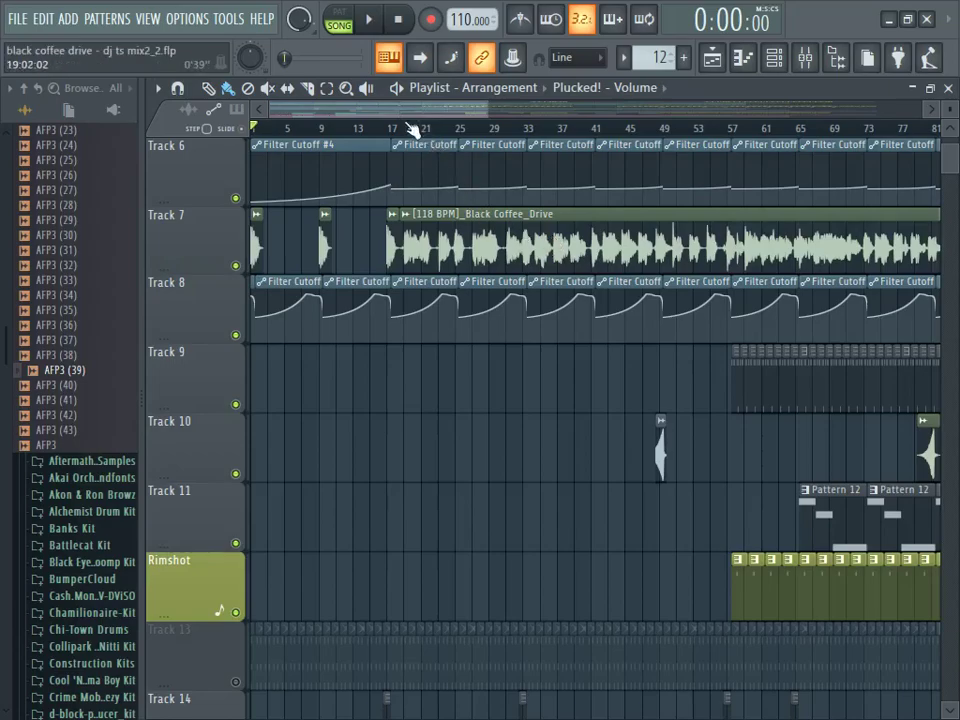
Step: Move the short Black_Coffee_Drive vocal clip at bar 17 from Track 7 to Track 8 and back again
scroll(412, 130, "up", 5)
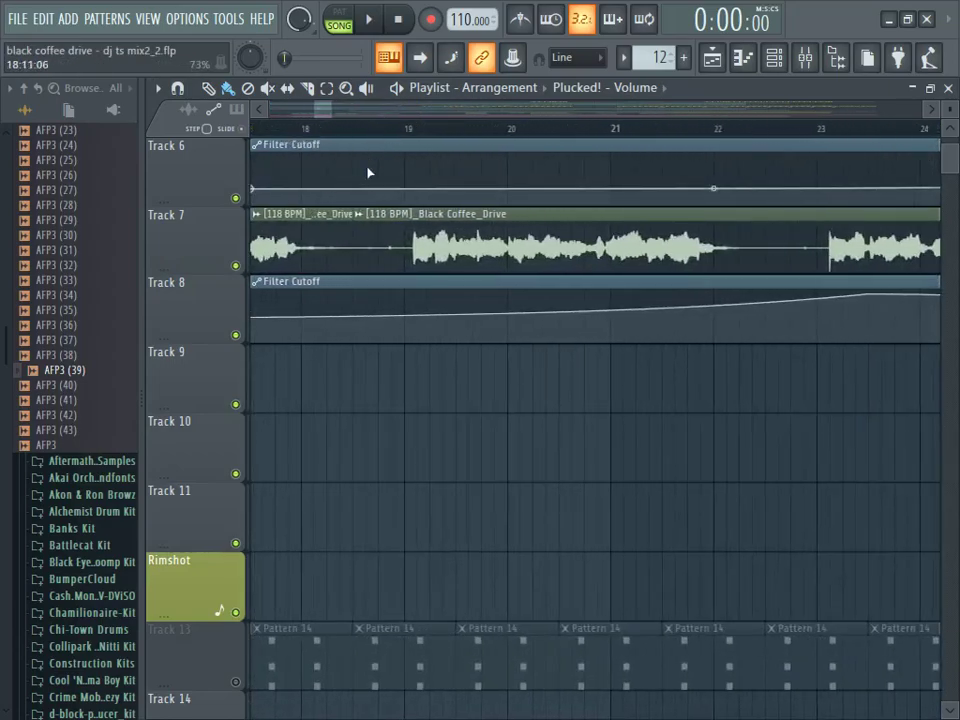
left_click_drag(312, 236, 312, 316)
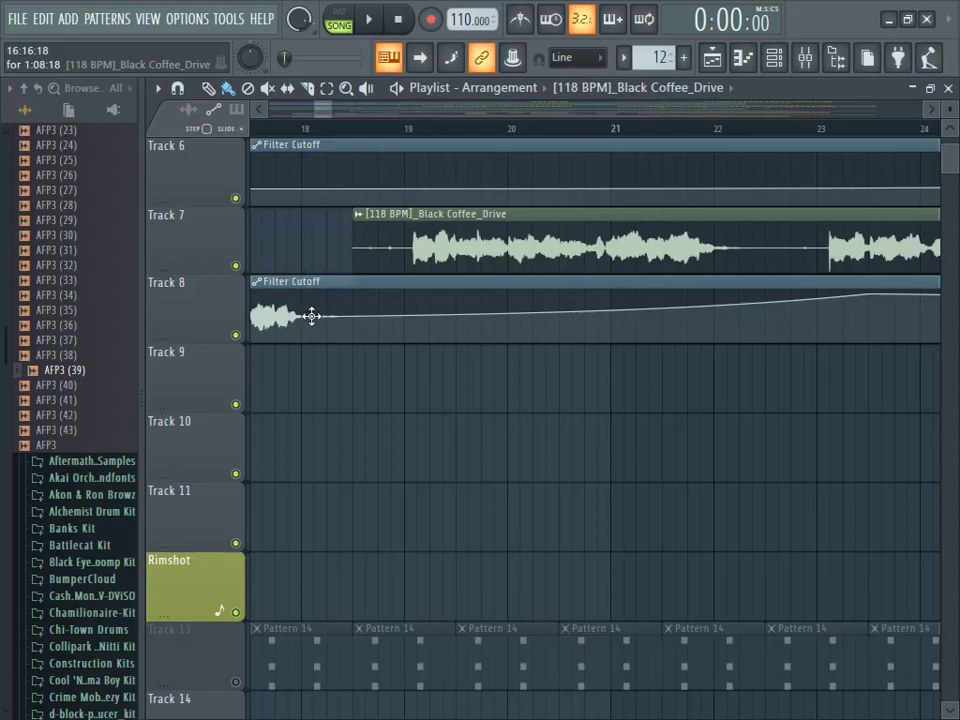
left_click_drag(312, 252, 312, 231)
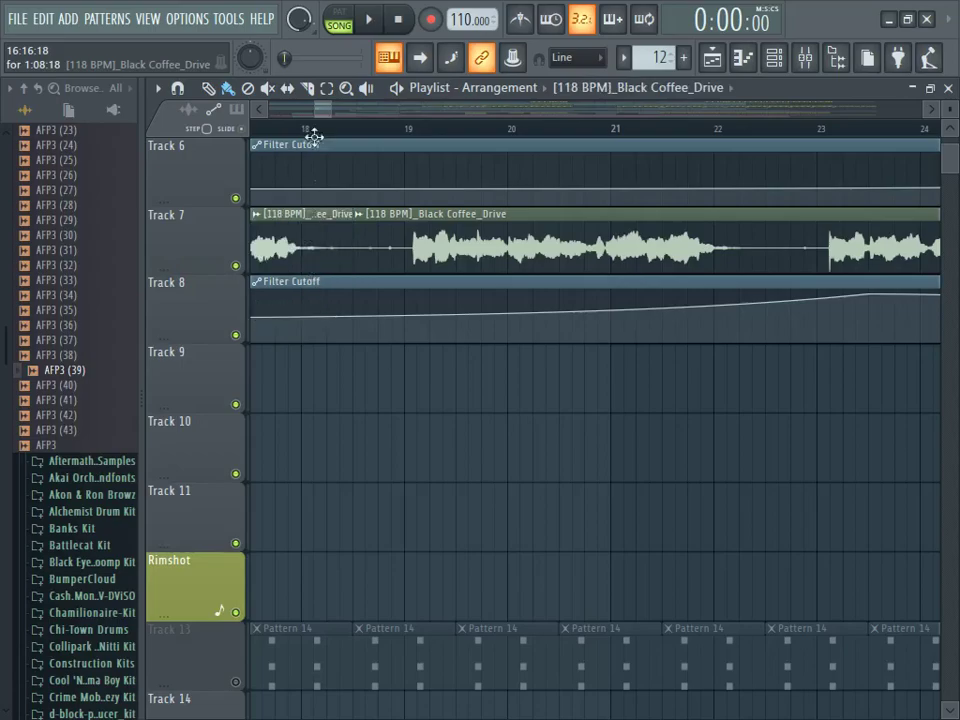
Step: Open the channel settings of the short vocal clip at bar 17 on Track 7 and view its mixer track
scroll(261, 107, "left", 7)
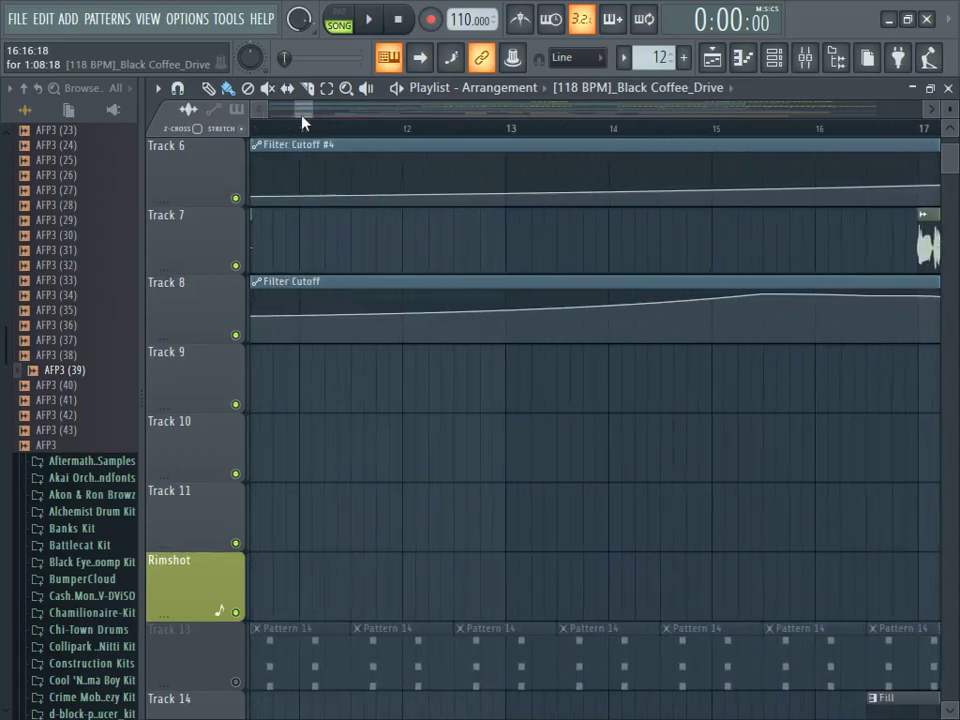
mouse_move(305, 110)
left_mouse_down()
mouse_move(428, 114)
mouse_move(446, 124)
mouse_move(302, 120)
left_mouse_up()
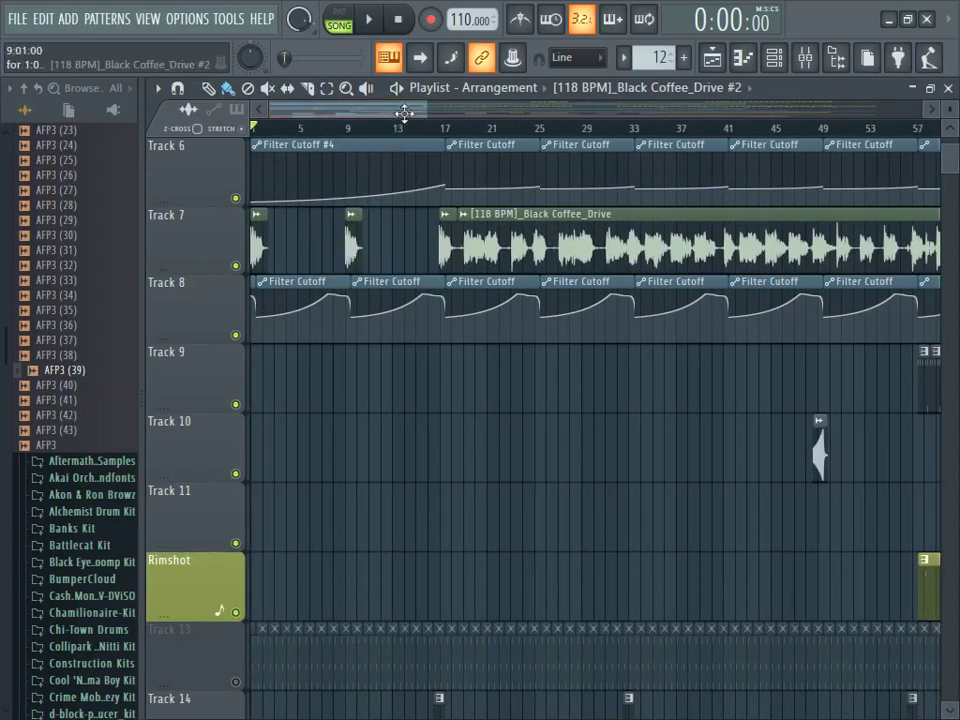
double_click(455, 238)
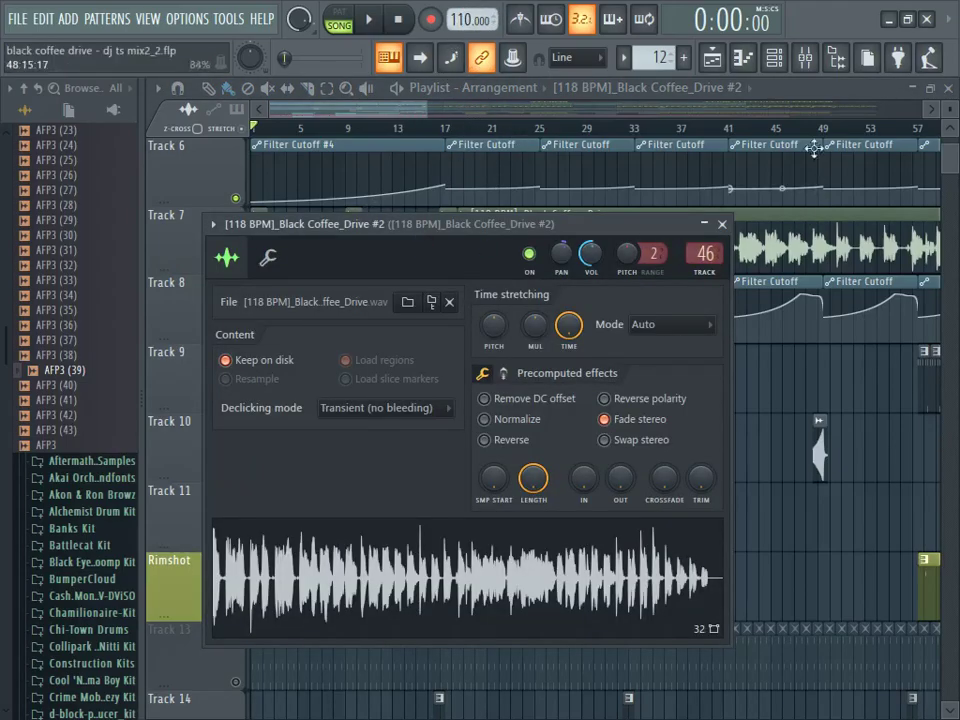
left_click(812, 64)
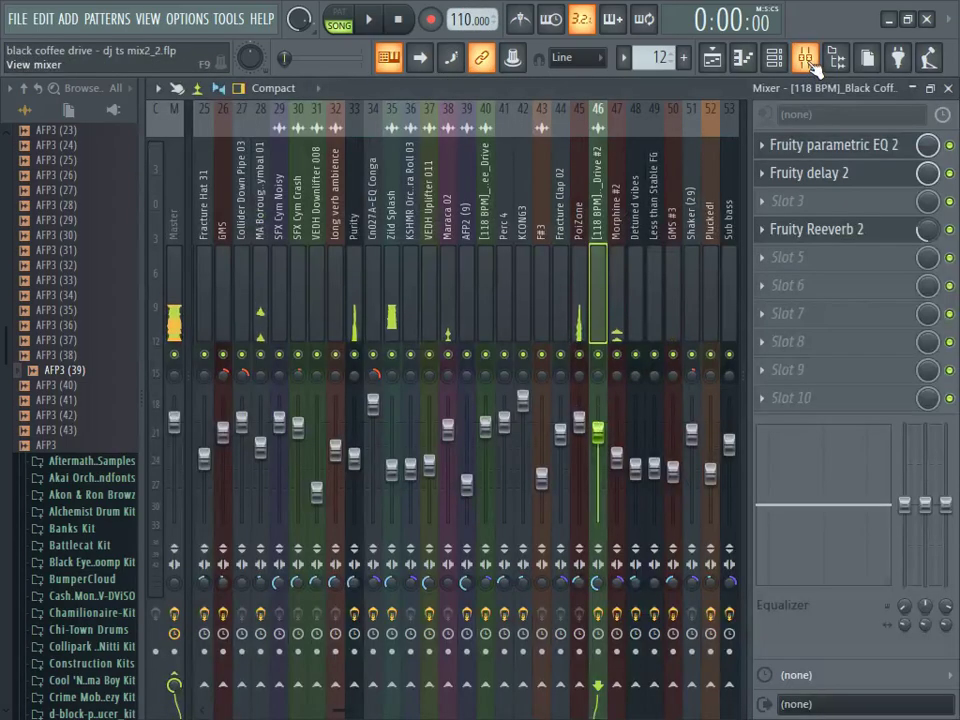
Step: Open Fruity parametric EQ 2 on the vocal clip's mixer track and play the song briefly through it
left_click(846, 145)
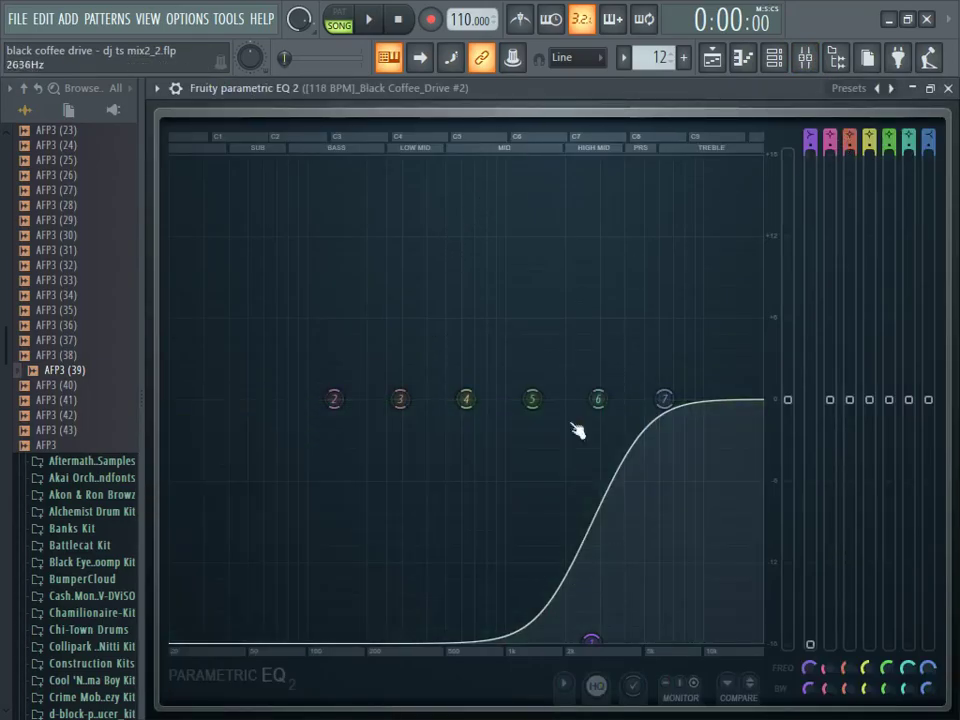
left_click(369, 20)
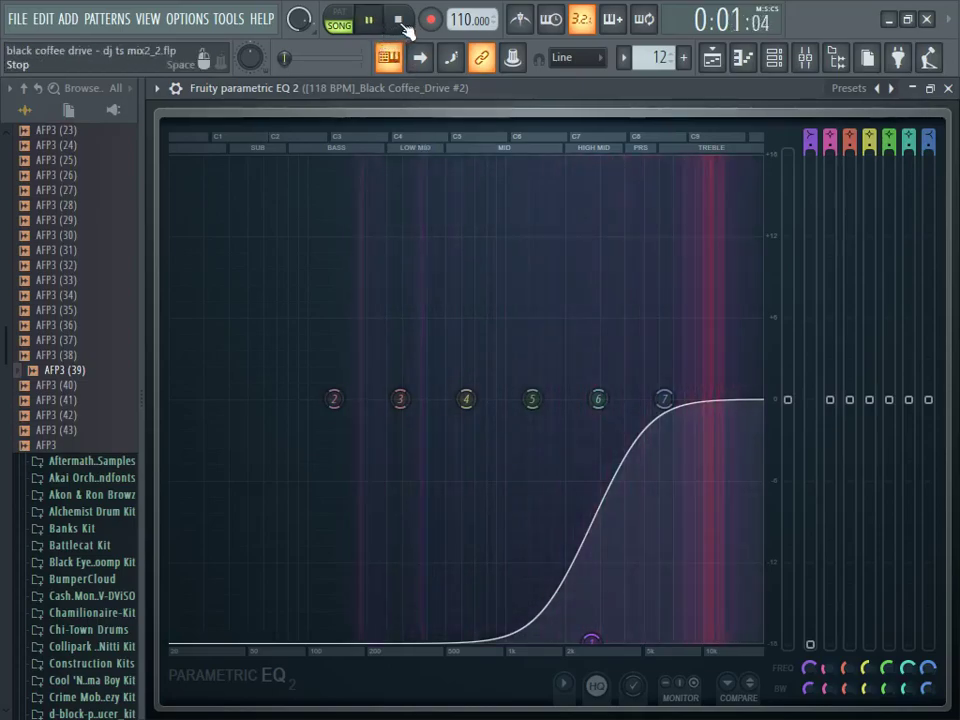
left_click(400, 21)
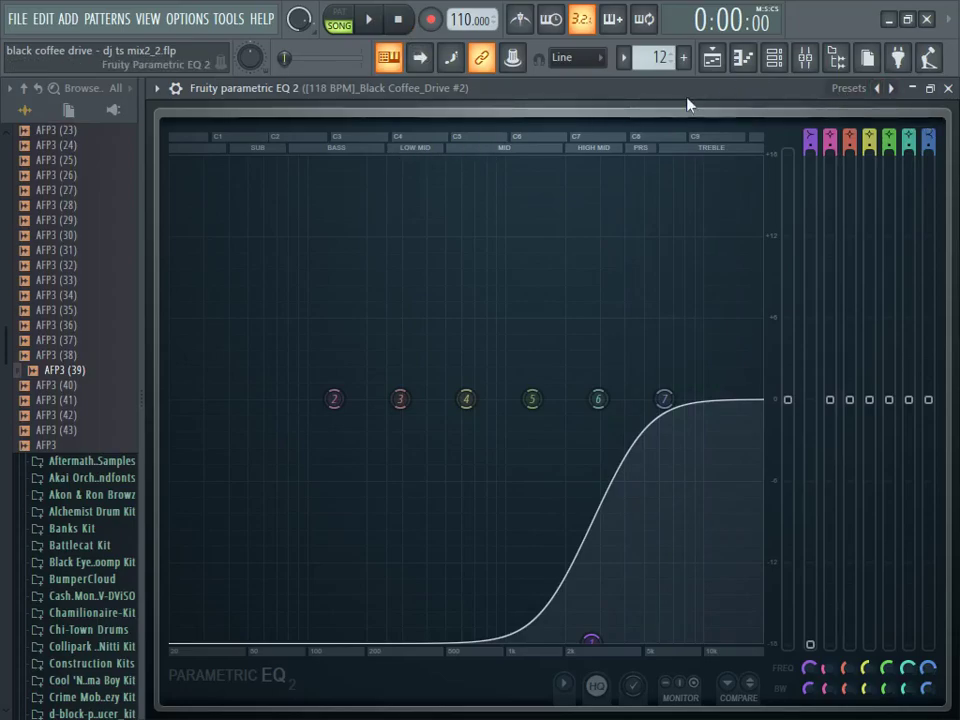
Step: Play the song briefly with Fruity parametric EQ 2, Fruity delay 2 and Fruity Reeverb 2 muted on mixer track 46
left_click(948, 88)
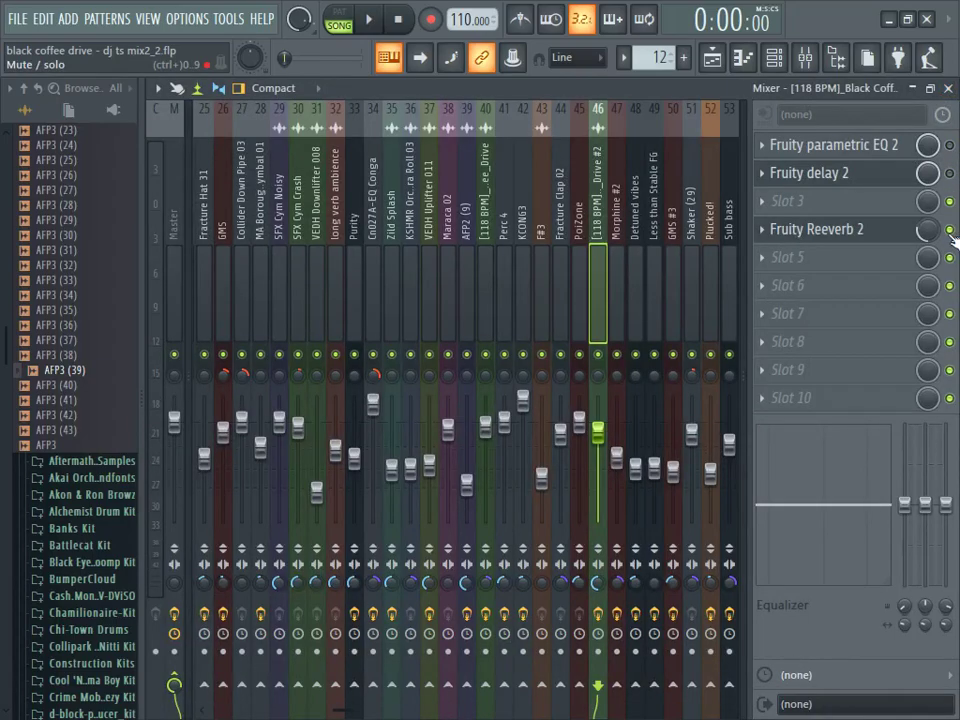
left_click(372, 27)
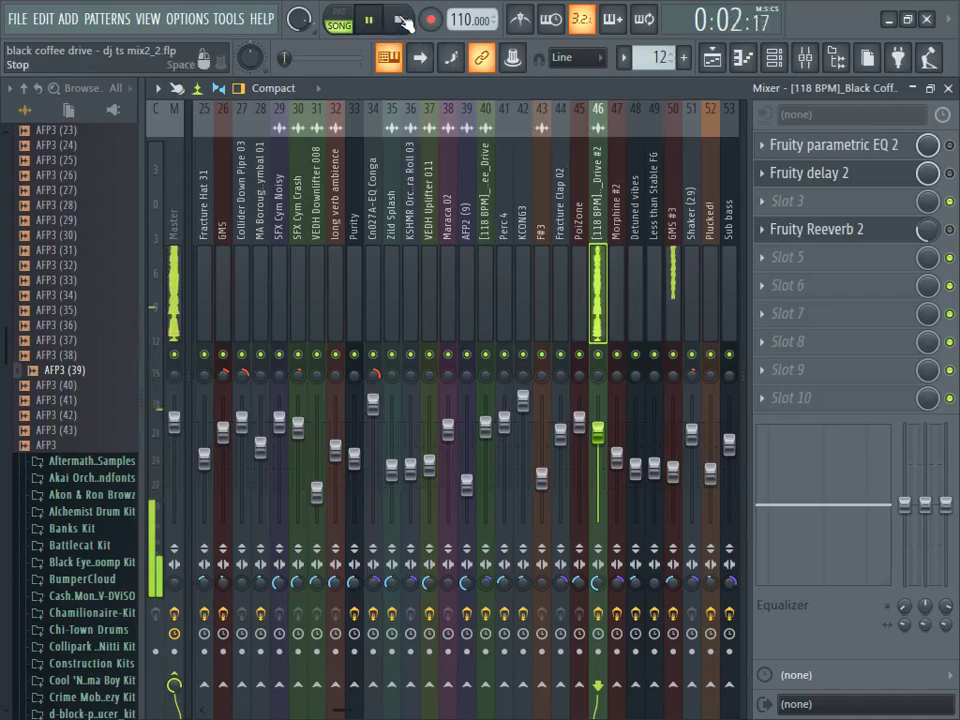
left_click(396, 21)
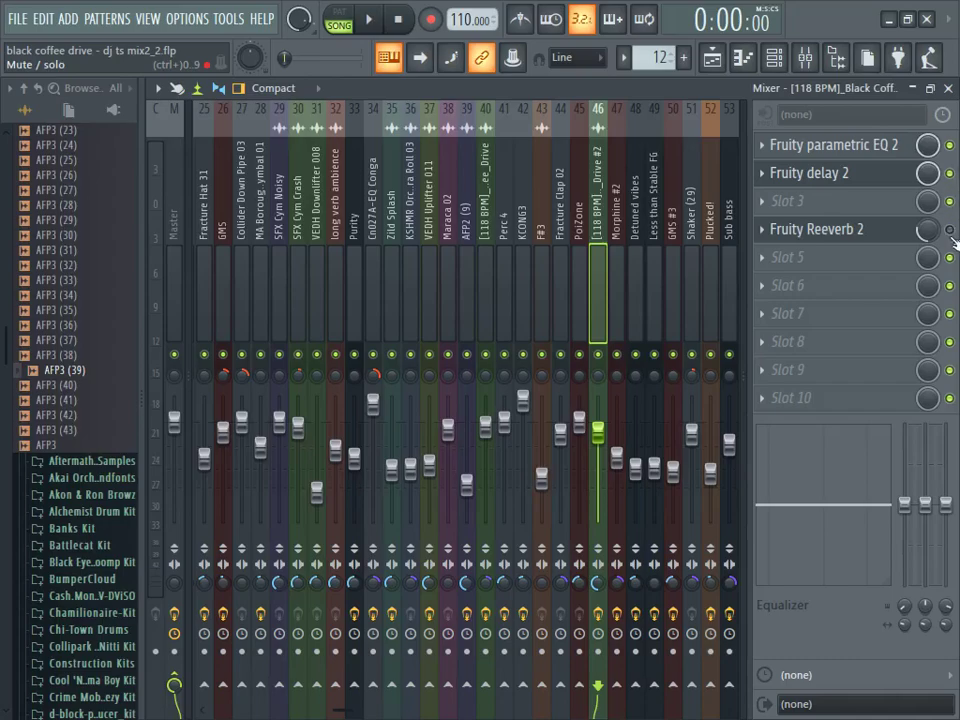
Step: Return to the playlist and open the GMS arpeggio pattern from Track 35 in the piano roll
left_click(714, 62)
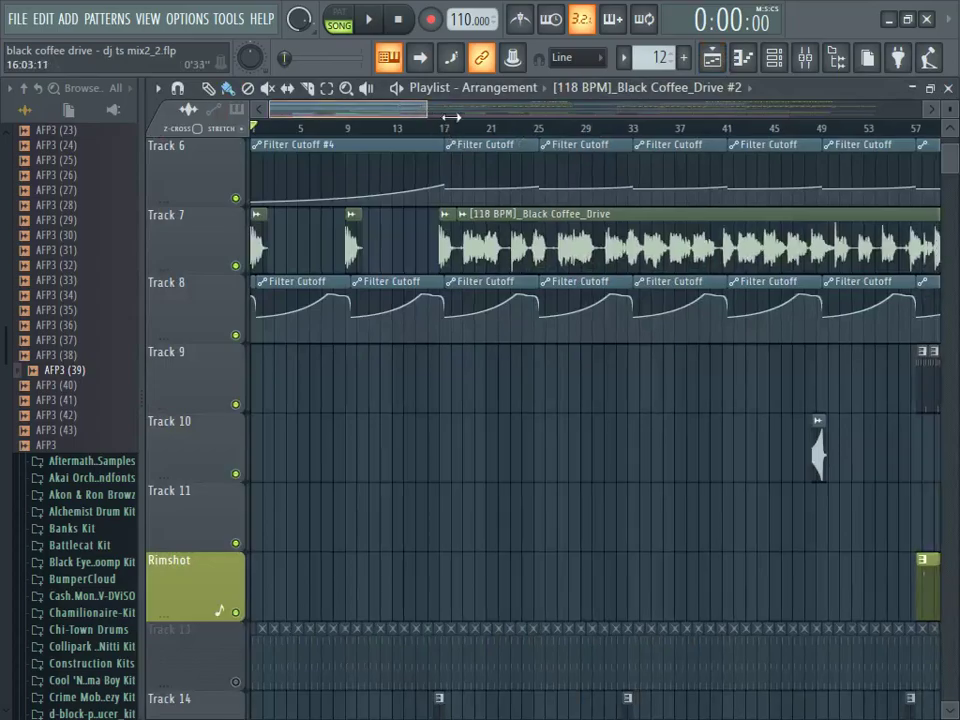
left_click_drag(425, 112, 600, 110)
scroll(493, 420, "up", 4)
scroll(492, 418, "down", 5)
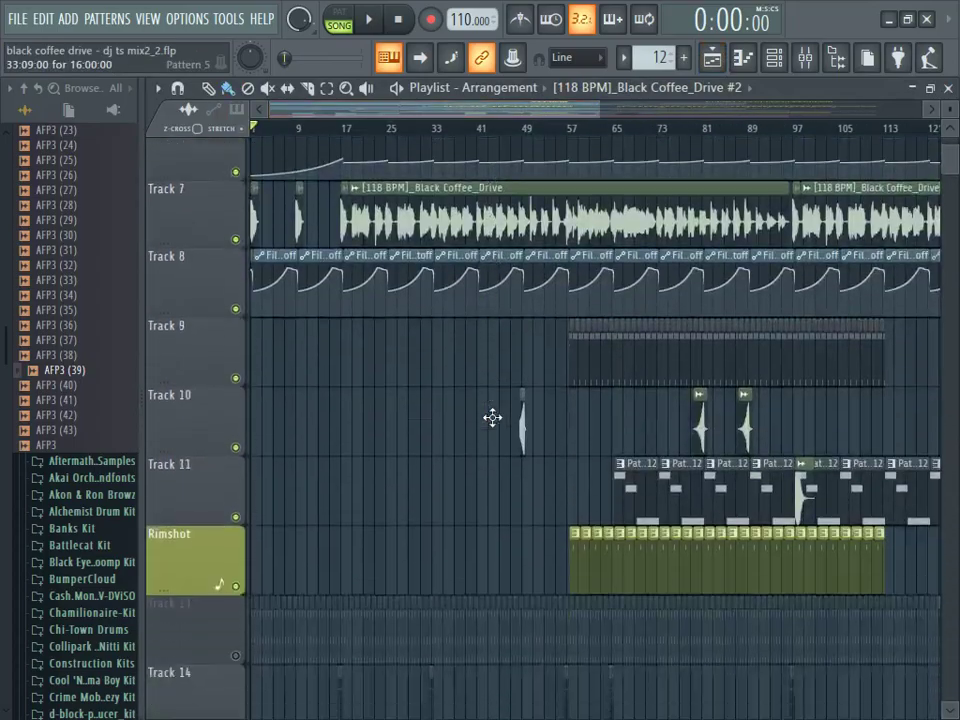
scroll(492, 418, "down", 13)
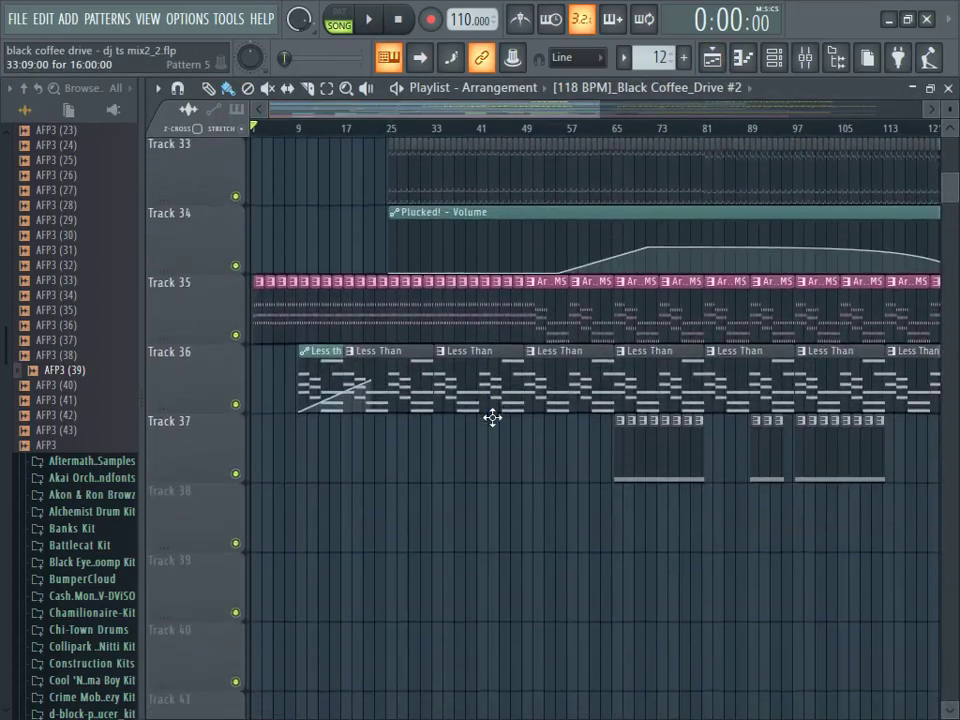
double_click(461, 321)
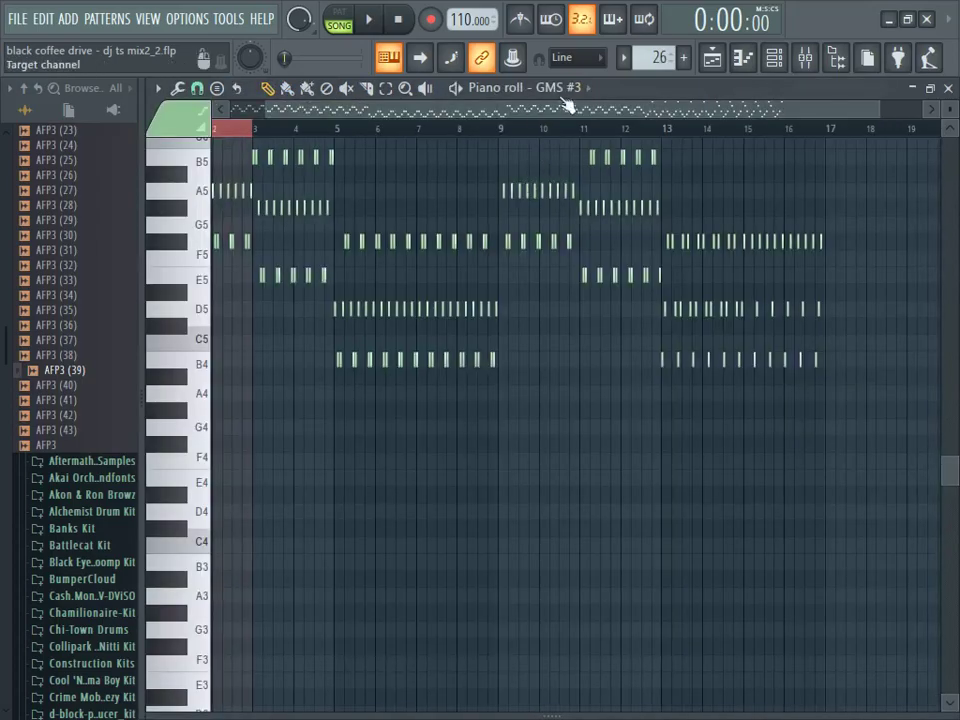
Step: Show the first bars of the GMS #3 arpeggio and play it in pattern mode
scroll(621, 113, "left", 1)
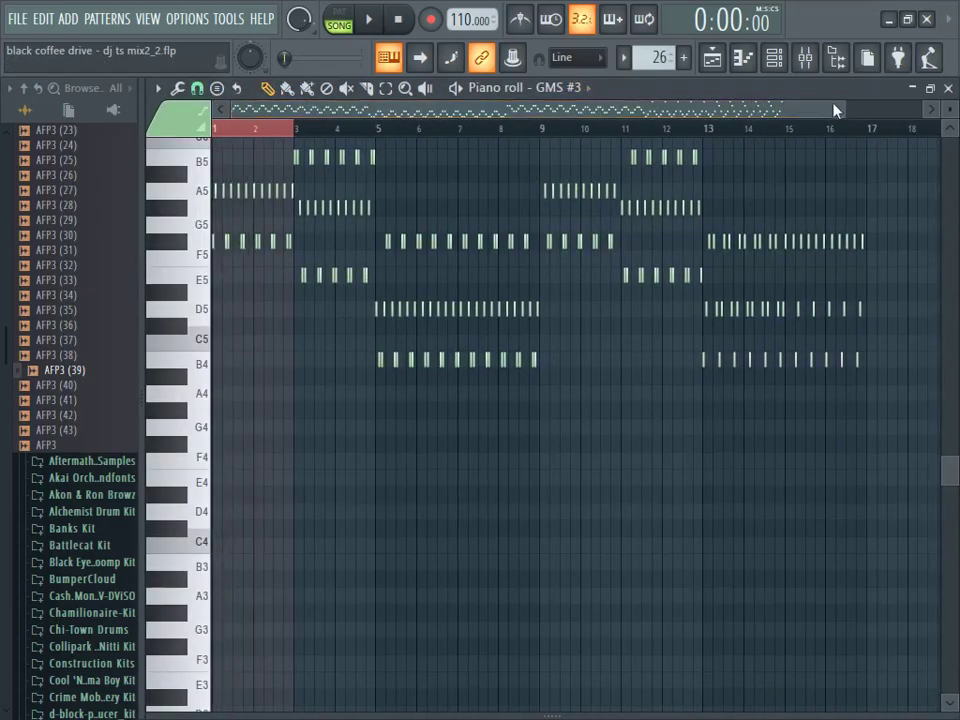
left_click_drag(833, 109, 530, 109)
left_click(345, 20)
left_click(370, 22)
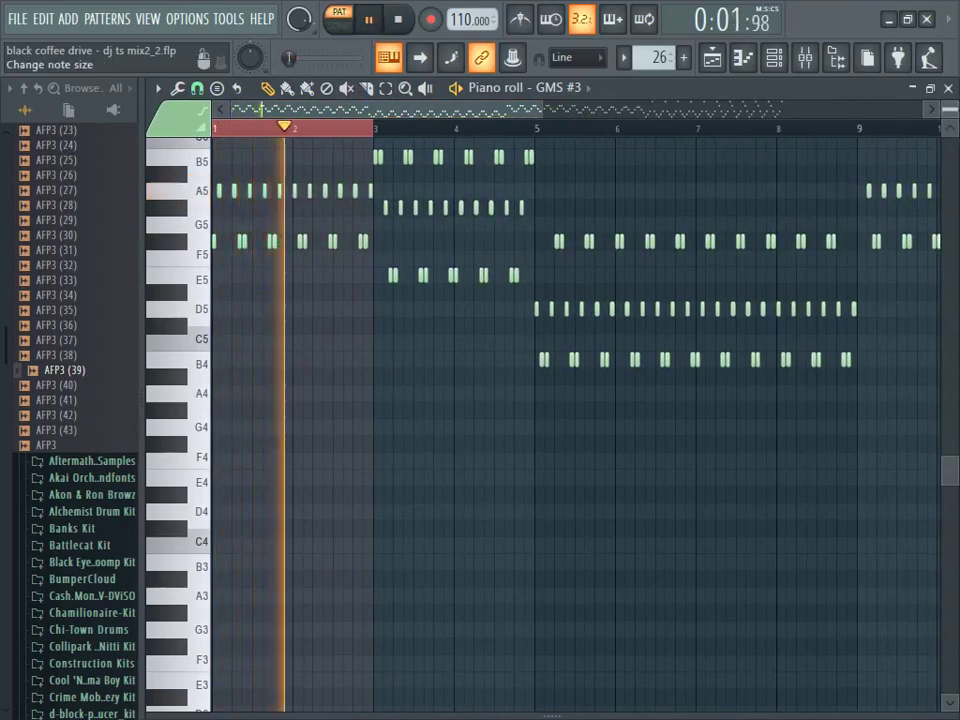
Step: Show the full note range of the GMS #3 arpeggio's opening bars during playback and pause it
left_click(951, 127)
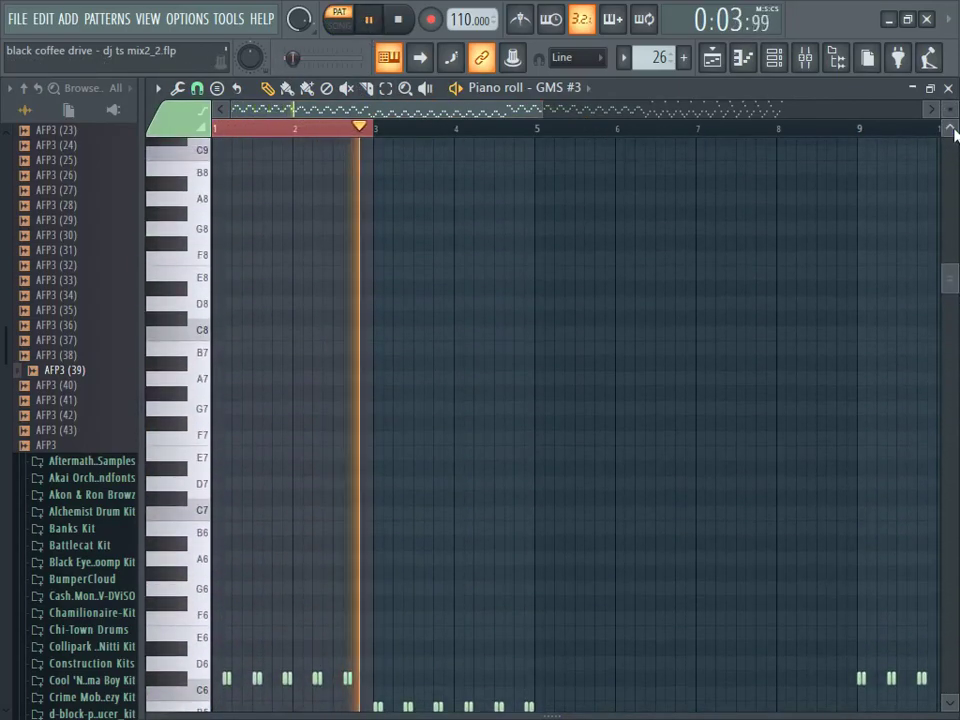
left_click_drag(953, 285, 945, 400)
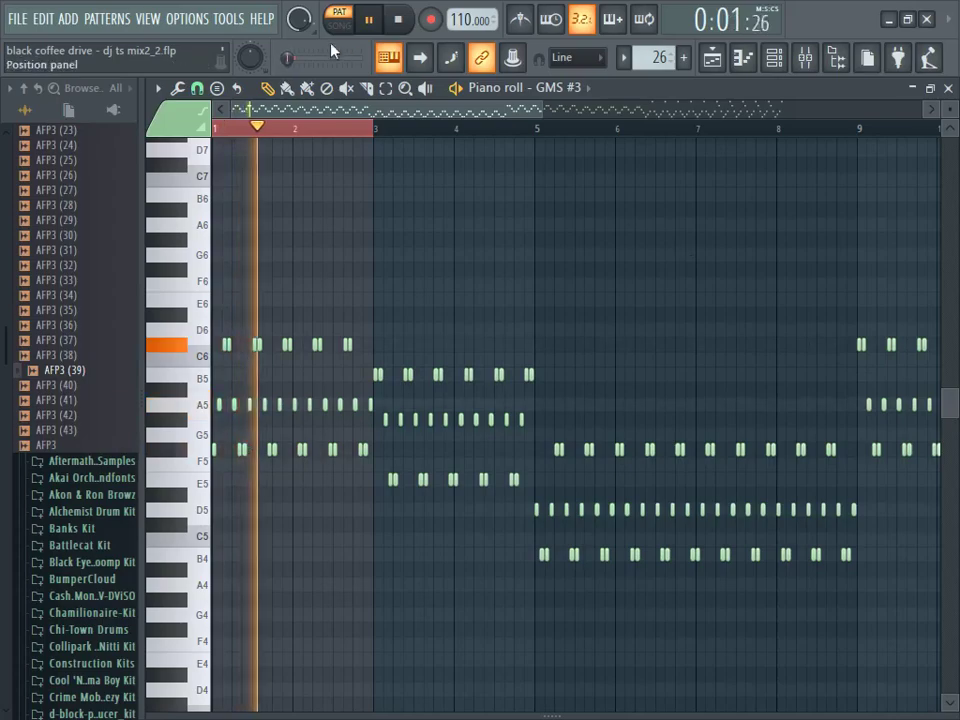
left_click(369, 19)
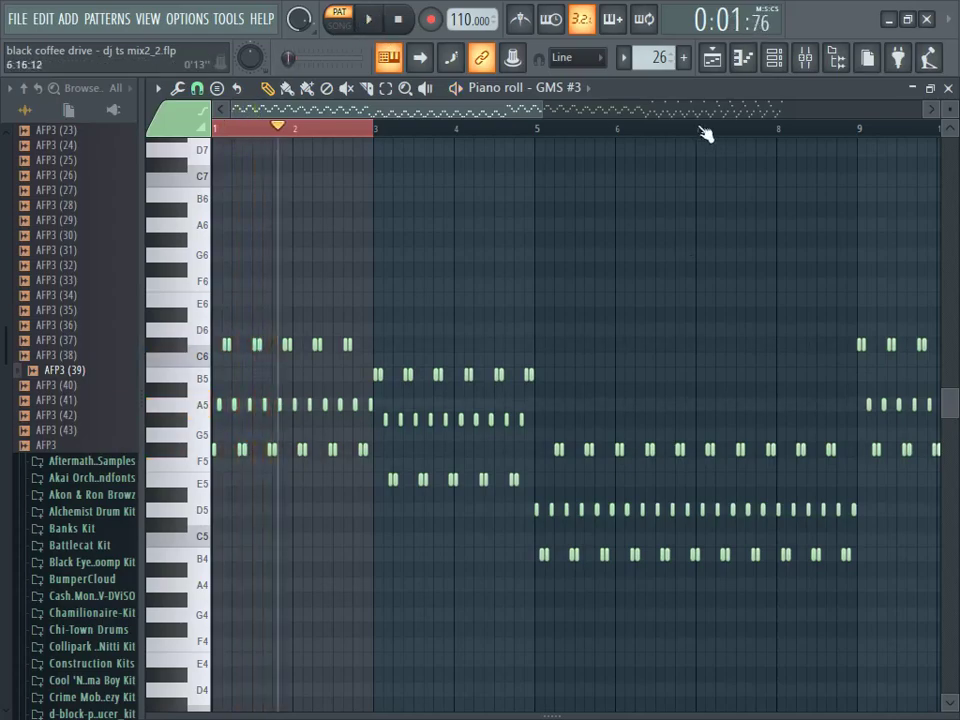
Step: Open a longer Arp GMS clip from Track 35 in the piano roll and play it while following its notes
left_click(713, 61)
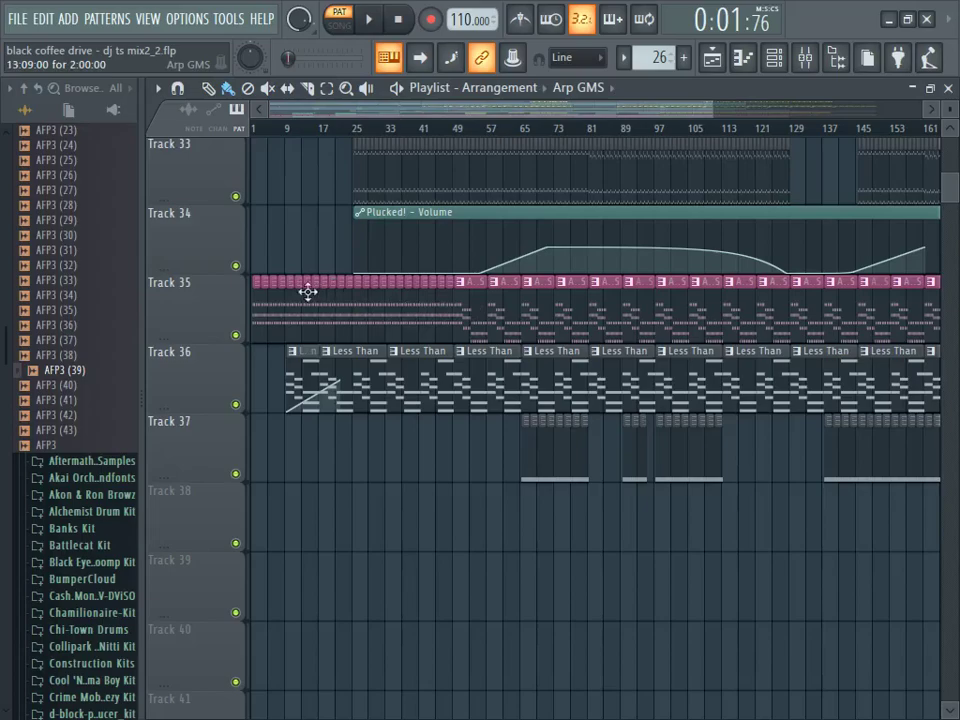
double_click(561, 312)
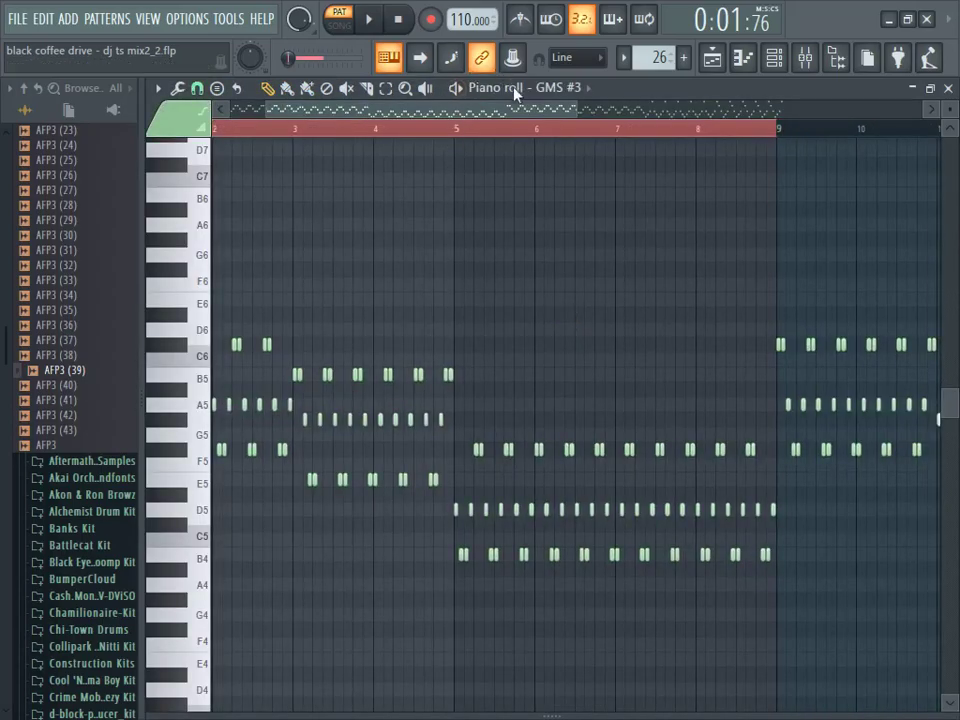
left_click(372, 22)
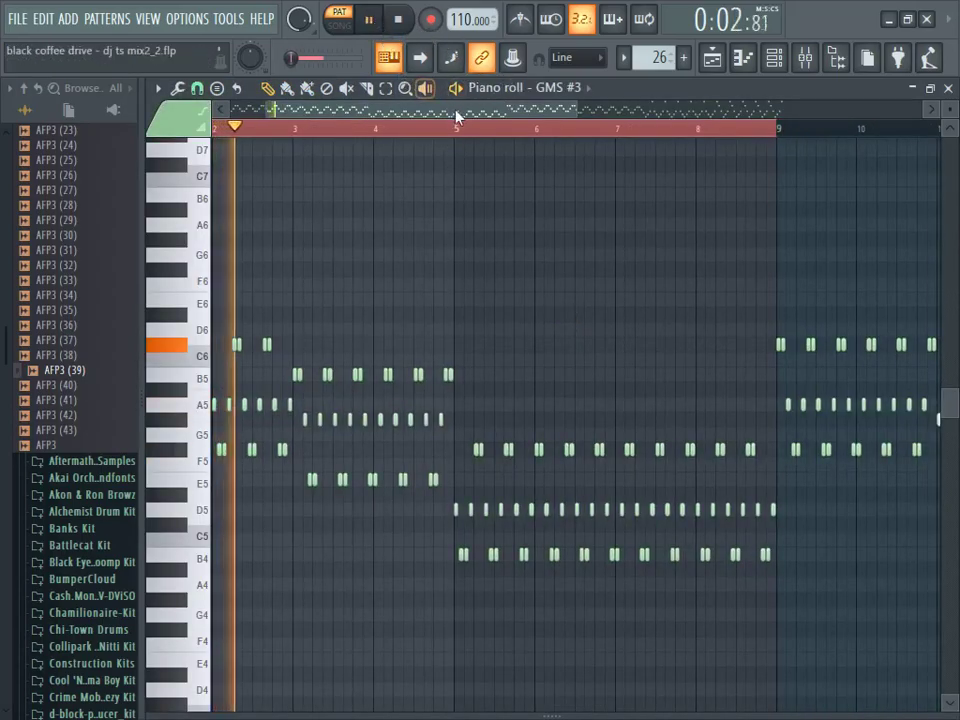
left_click_drag(507, 113, 439, 116)
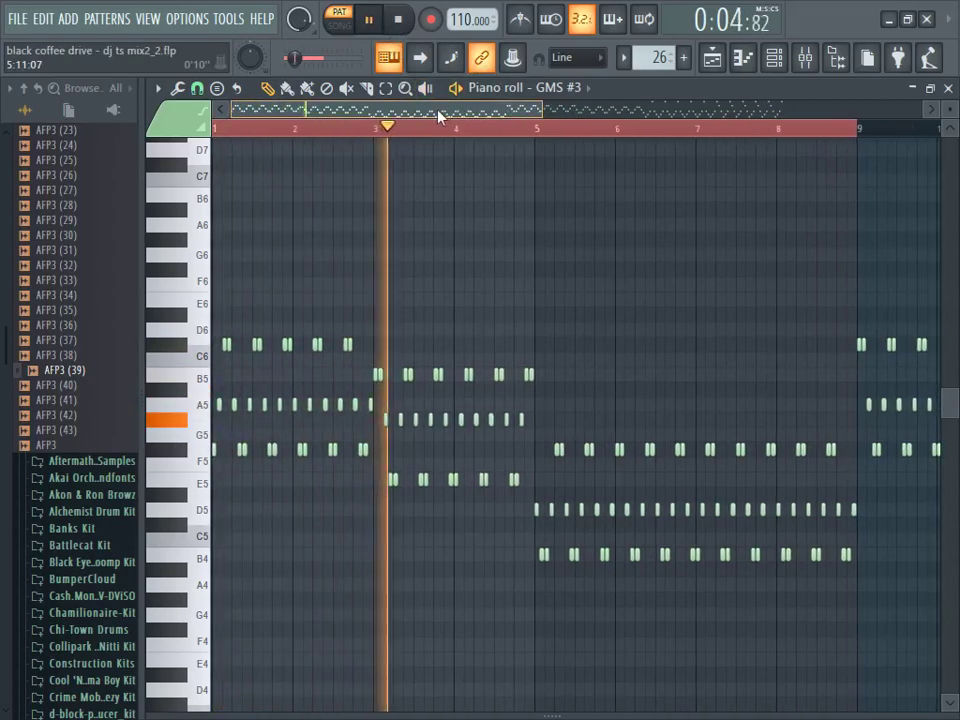
left_click_drag(540, 112, 568, 110)
left_click_drag(494, 112, 606, 118)
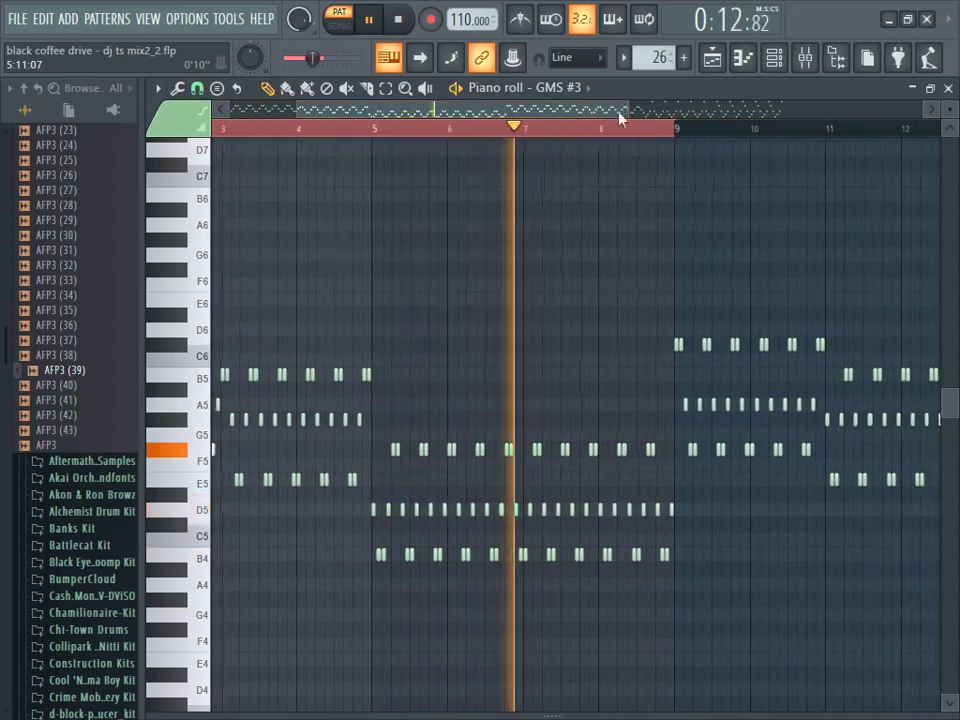
Step: Find the GMS #3 channel in the channel rack and open its synthesizer to show the program used
left_click(775, 60)
scroll(414, 443, "down", 1)
scroll(414, 443, "up", 1)
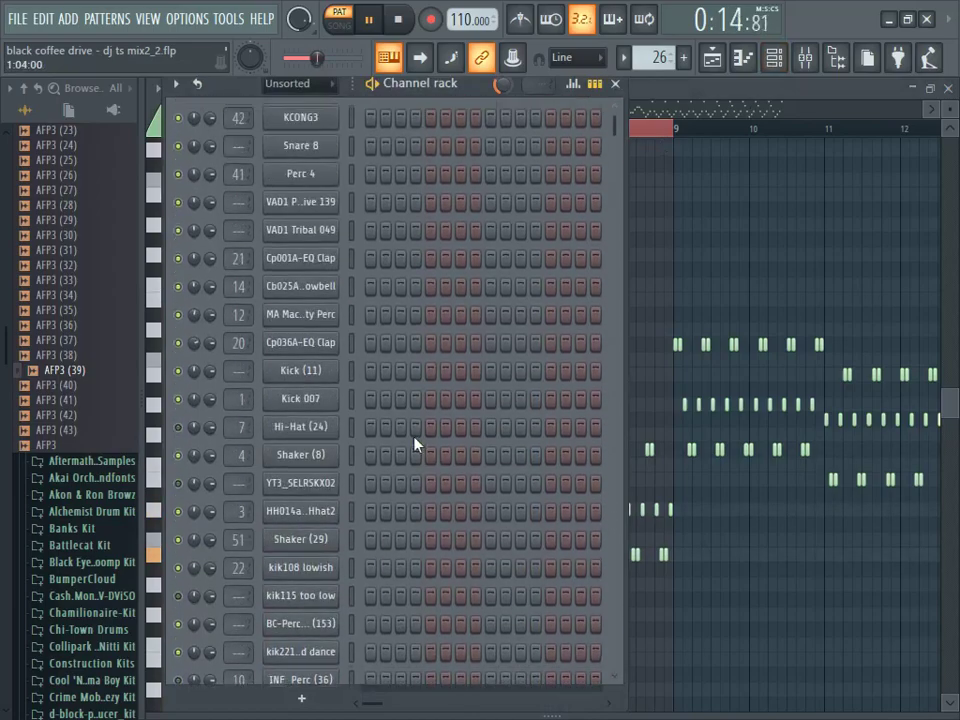
scroll(348, 288, "down", 10)
left_click(317, 400)
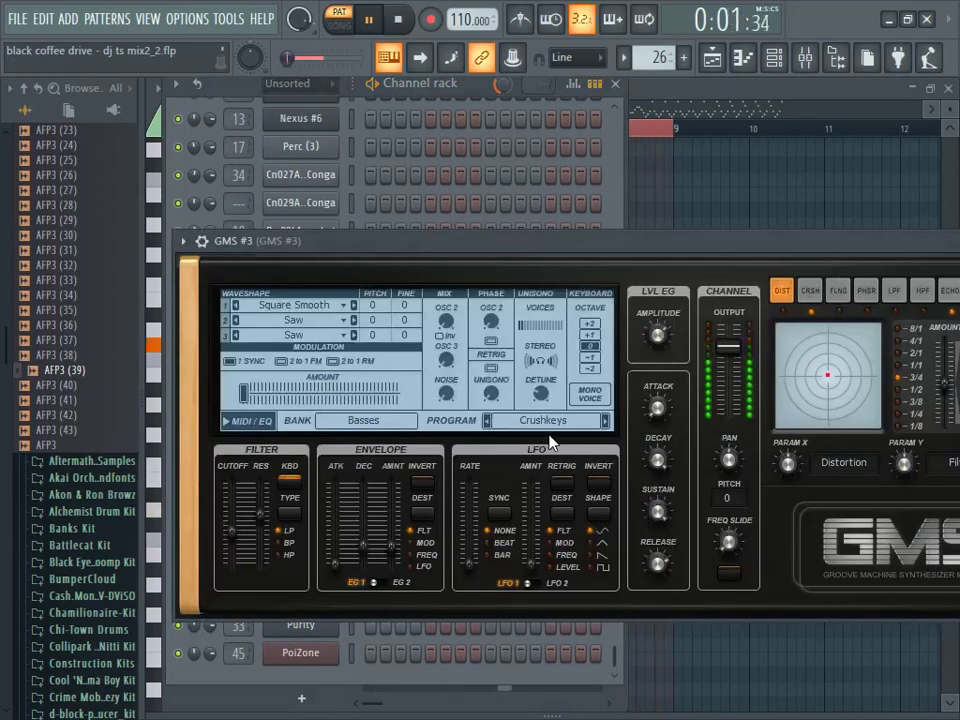
Step: Show Fruity parametric EQ 2, Fruity delay 2 and Fruity Reeverb 2 on the GMS #3 mixer track
left_click(813, 57)
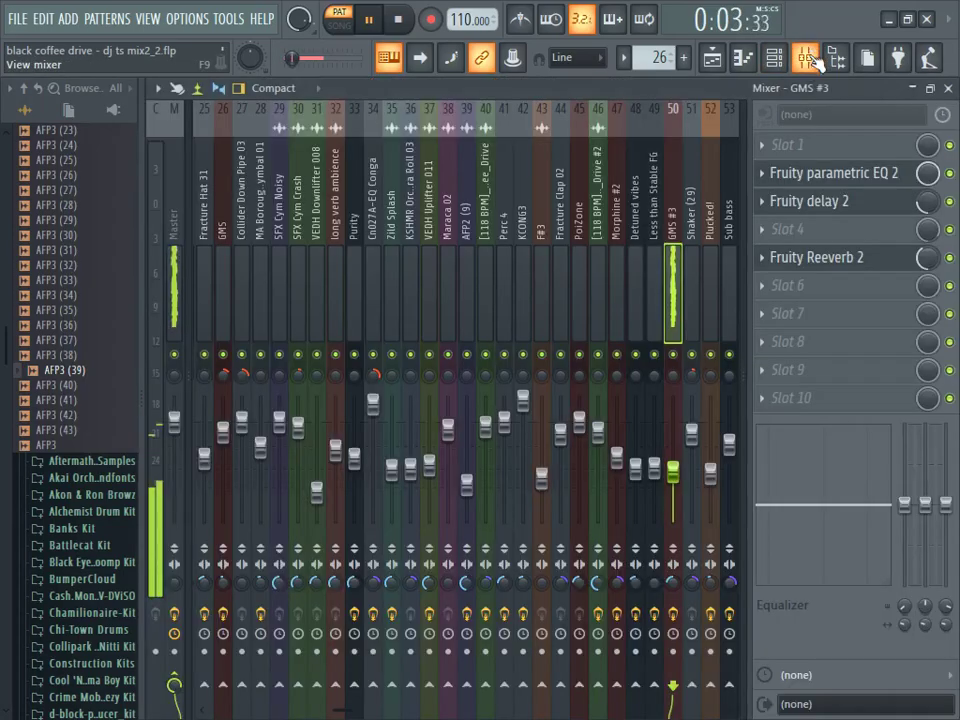
left_click(835, 180)
left_click_drag(716, 348, 590, 352)
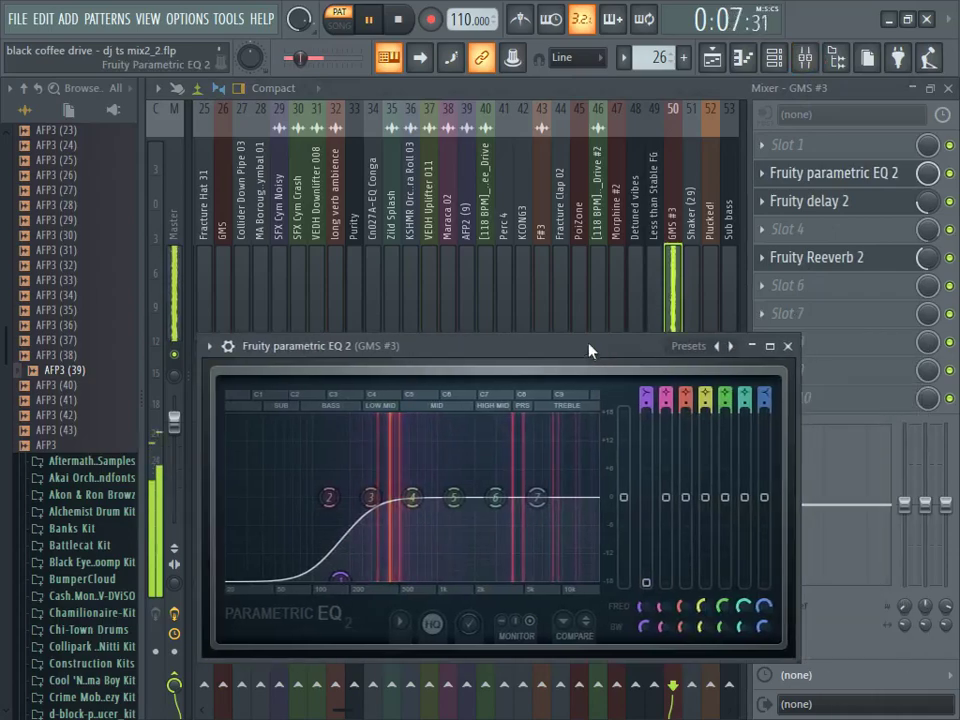
left_click(828, 203)
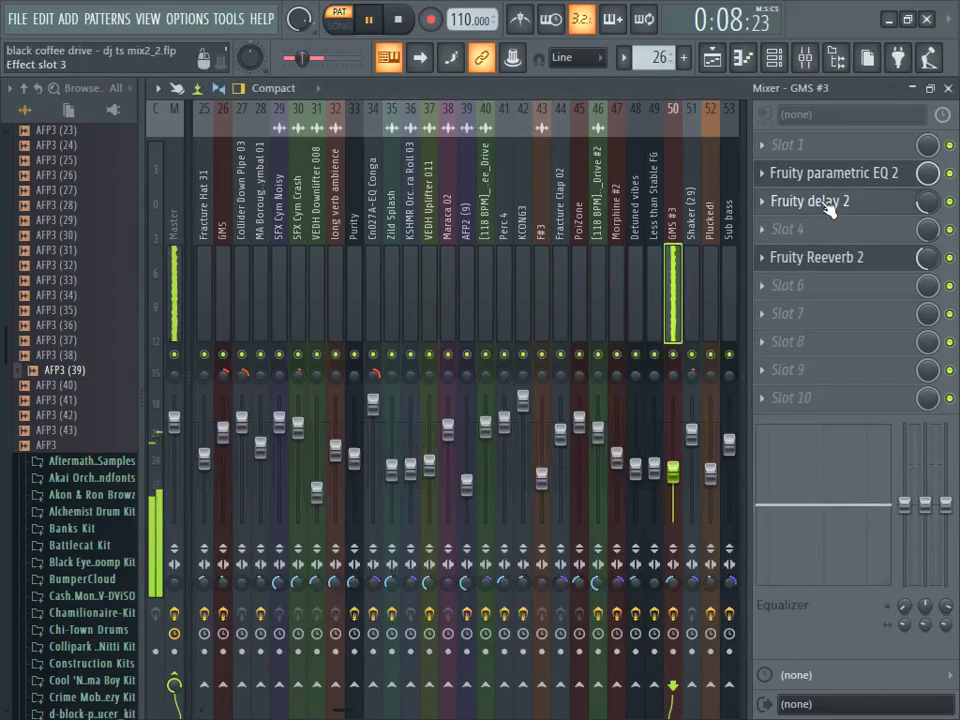
left_click(810, 262)
left_click(810, 262)
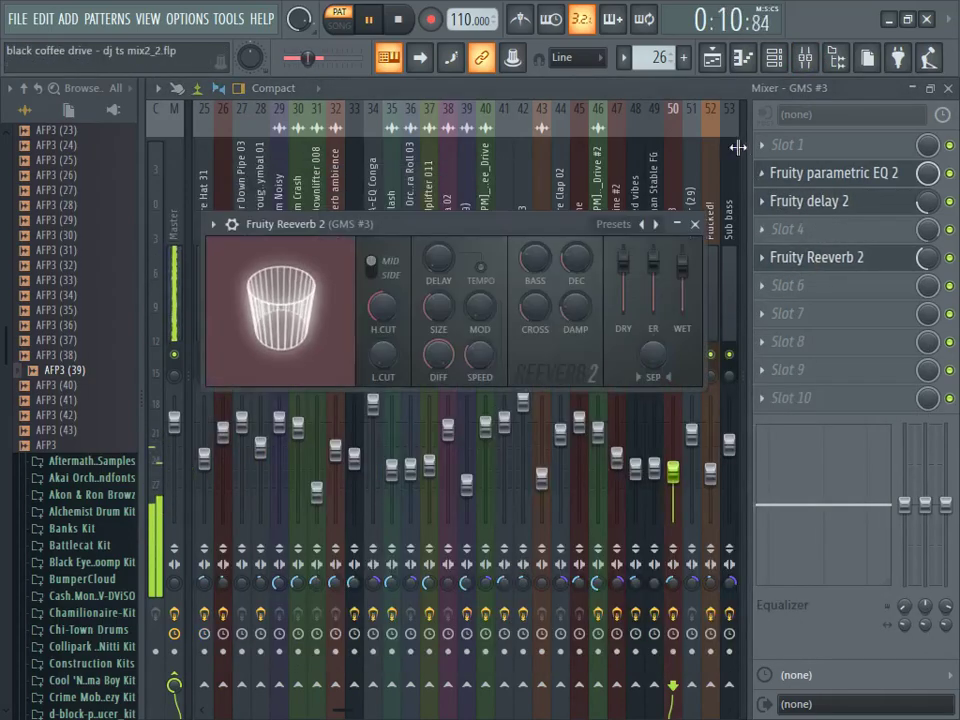
Step: Return to the playlist, stop playback and show the arrangement's opening bars
left_click(726, 64)
left_click_drag(710, 109, 880, 135)
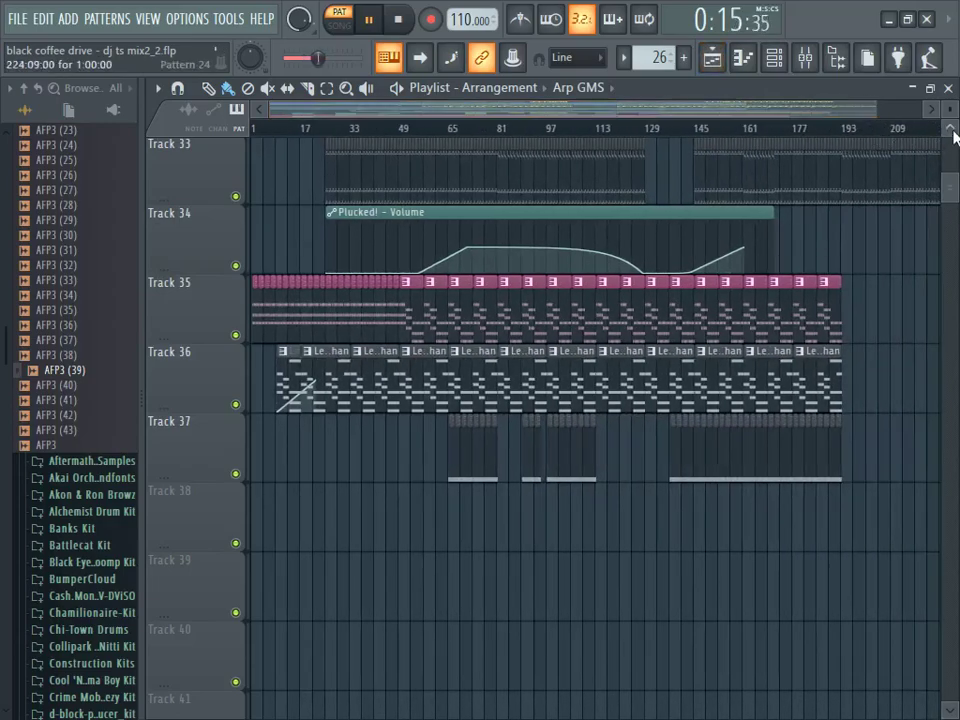
scroll(952, 135, "up", 7)
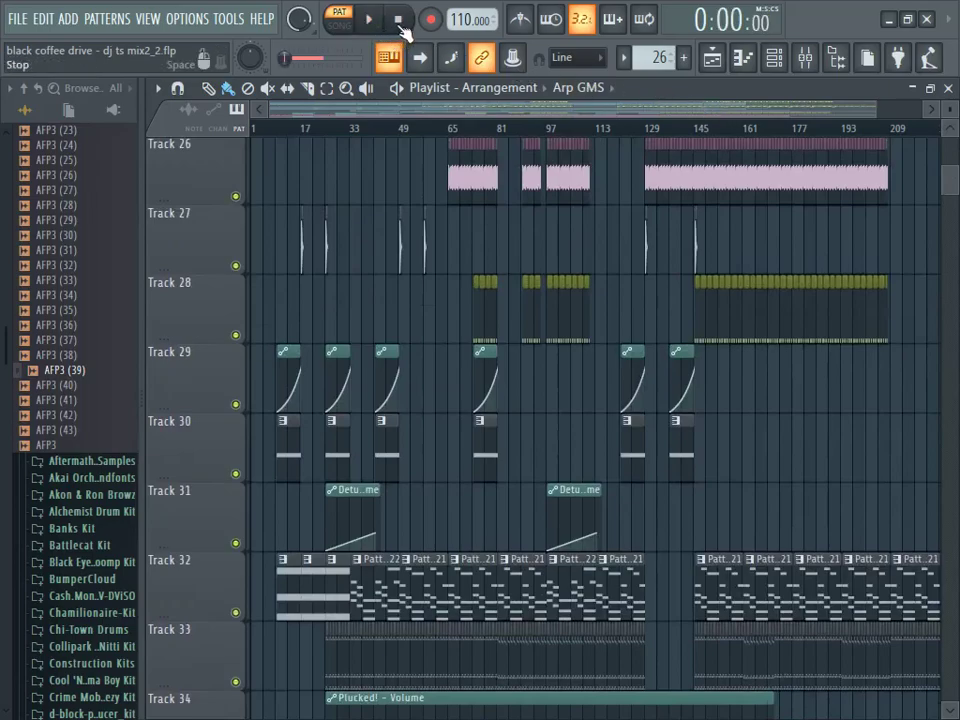
left_click_drag(875, 109, 360, 186)
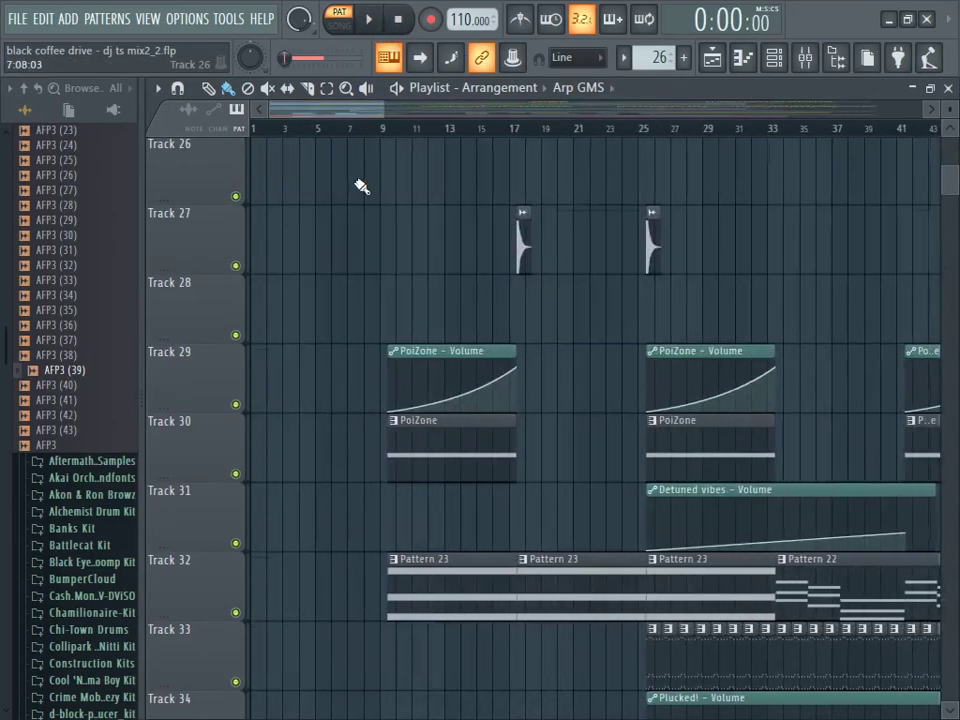
Step: Play the song briefly from the start in song mode while browsing down to Tracks 35 and 36, then stop playback
scroll(360, 180, "up", 9)
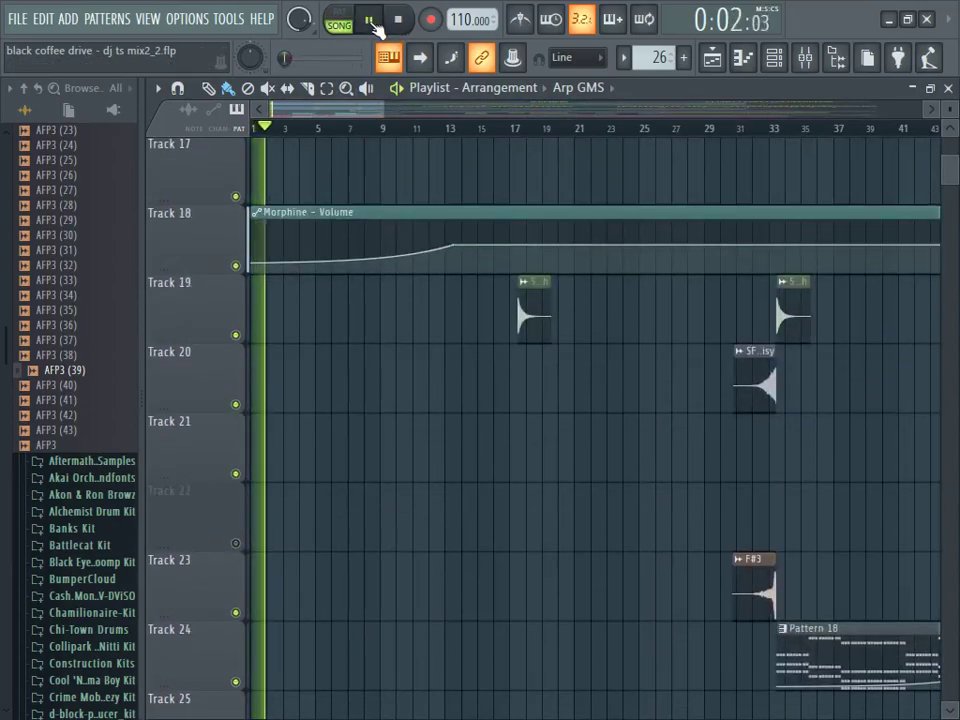
left_click_drag(383, 111, 422, 111)
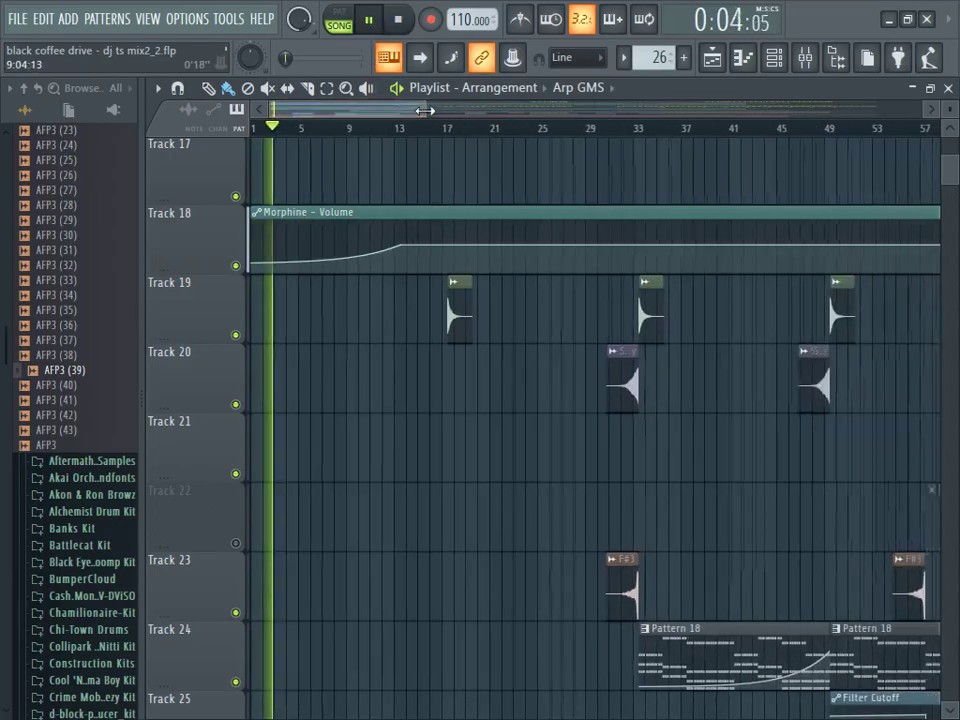
scroll(424, 242, "down", 10)
scroll(426, 242, "down", 2)
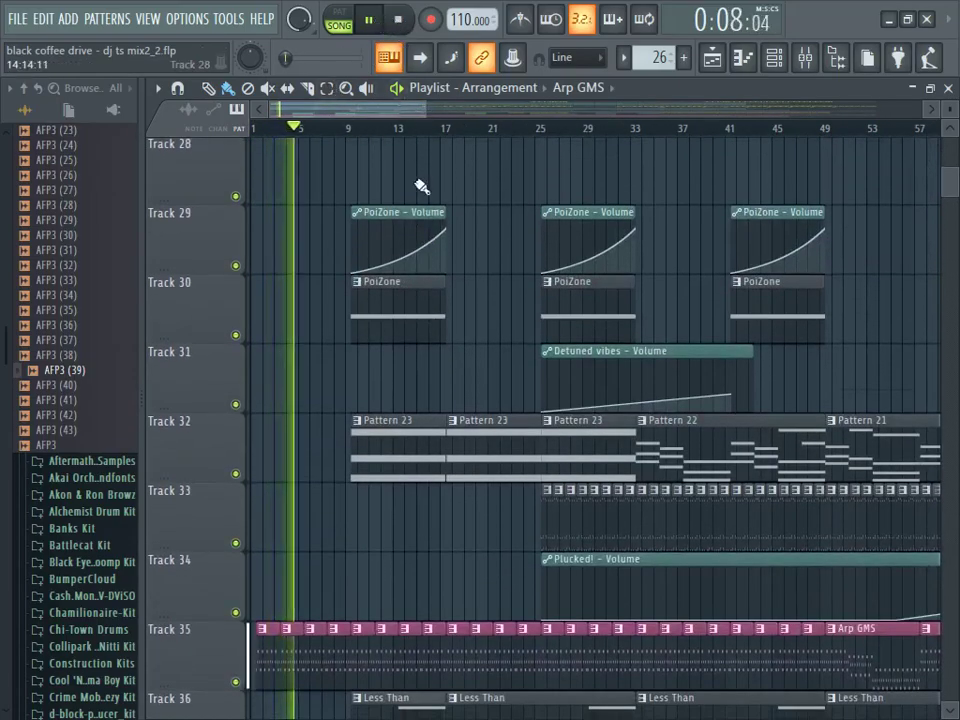
scroll(416, 185, "down", 5)
left_click(401, 20)
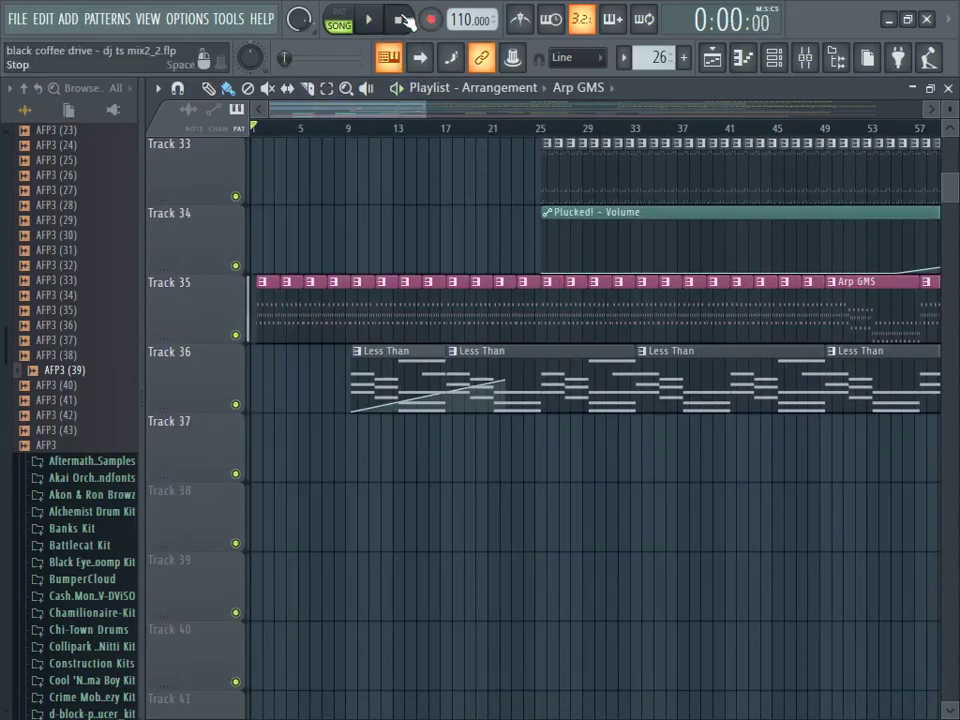
Step: Open the Less Than pattern from Track 36 in the piano roll and play it from bar 1 in pattern mode
double_click(652, 394)
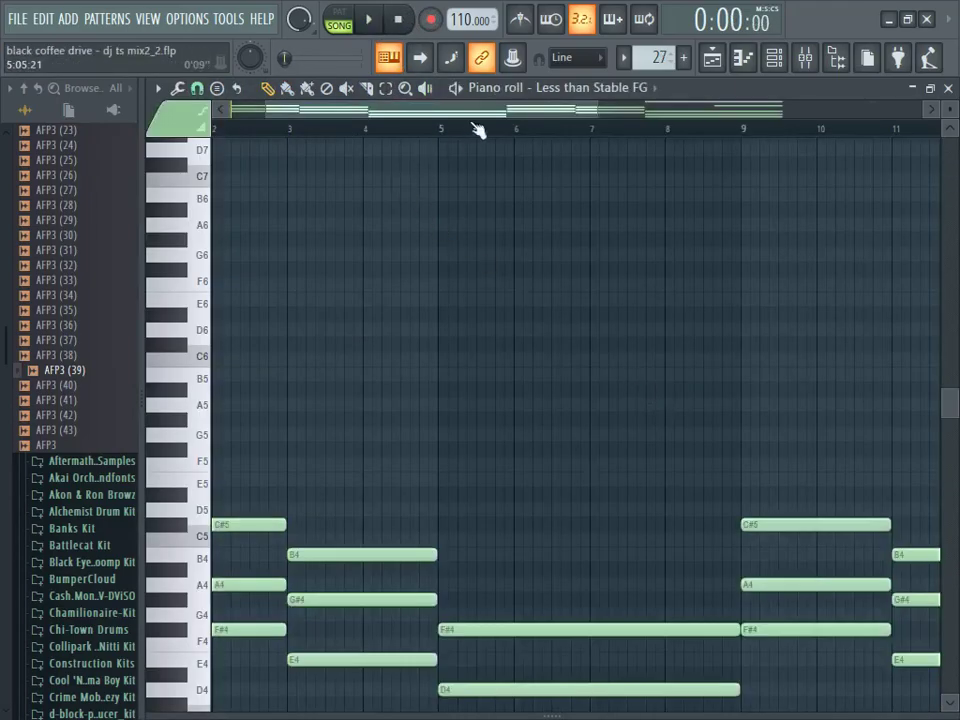
left_click_drag(535, 112, 417, 143)
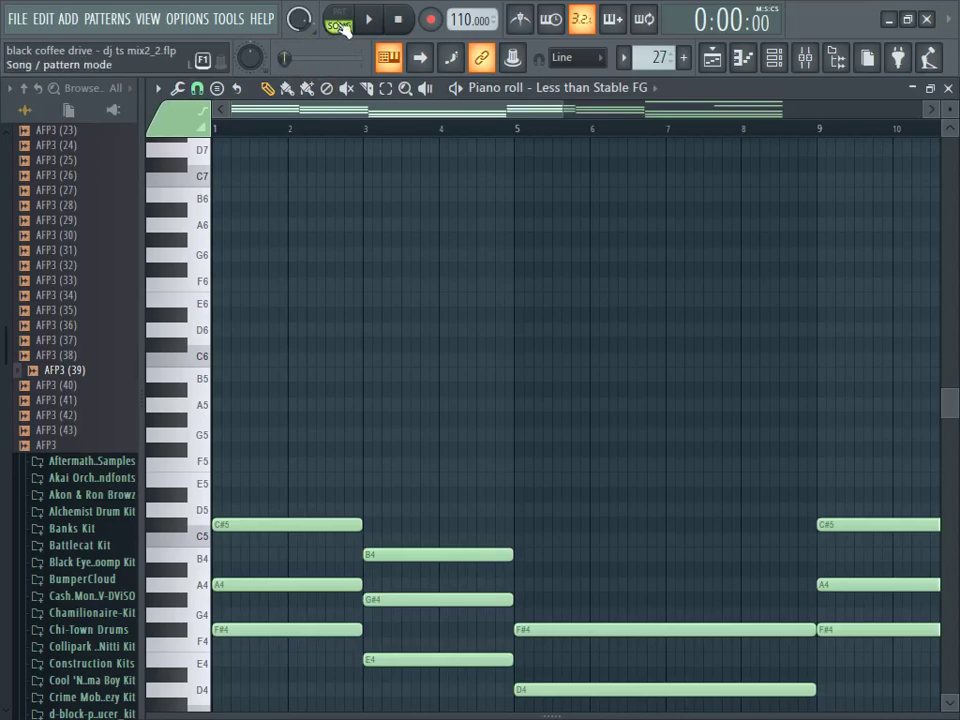
left_click(376, 22)
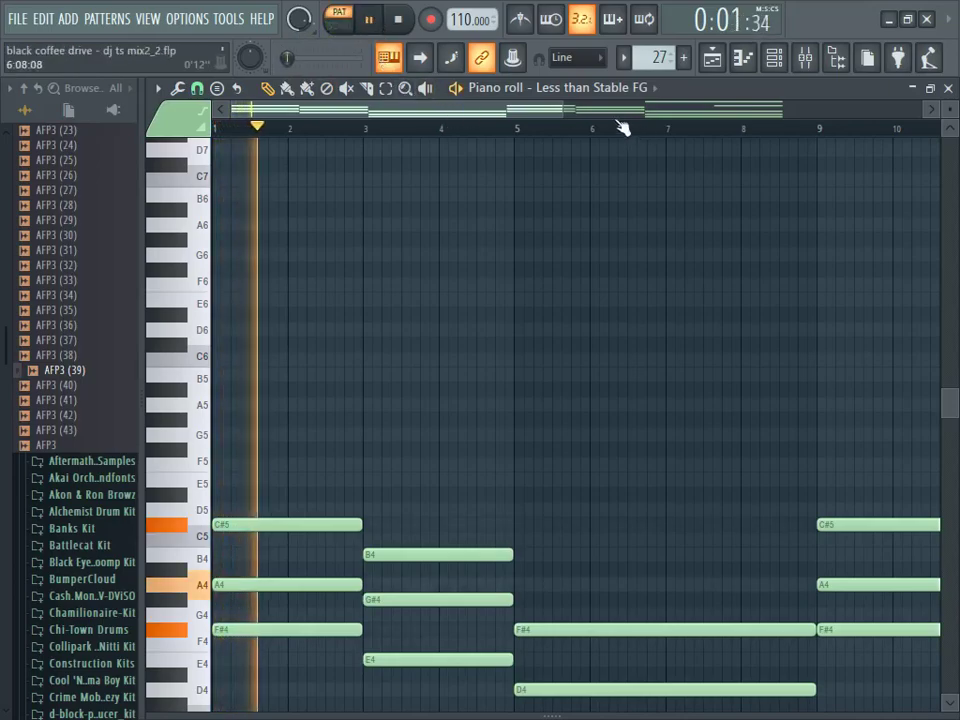
Step: Follow the playing Less than Stable FG chords through to the end of the pattern at bar 17
left_click_drag(566, 108, 612, 108)
scroll(570, 315, "down", 4)
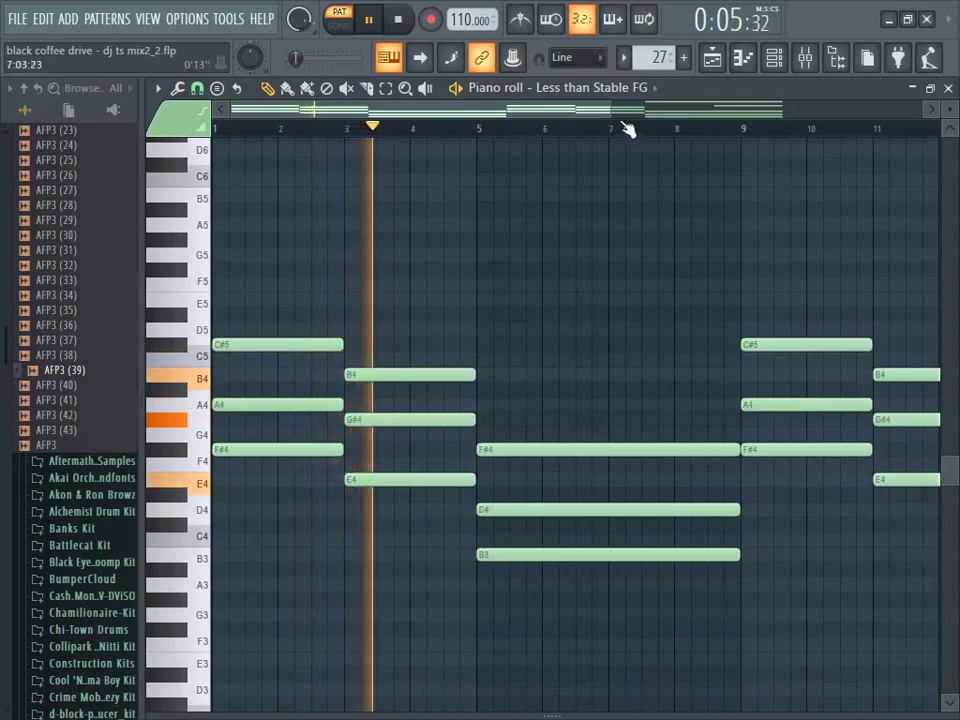
left_click_drag(614, 111, 853, 156)
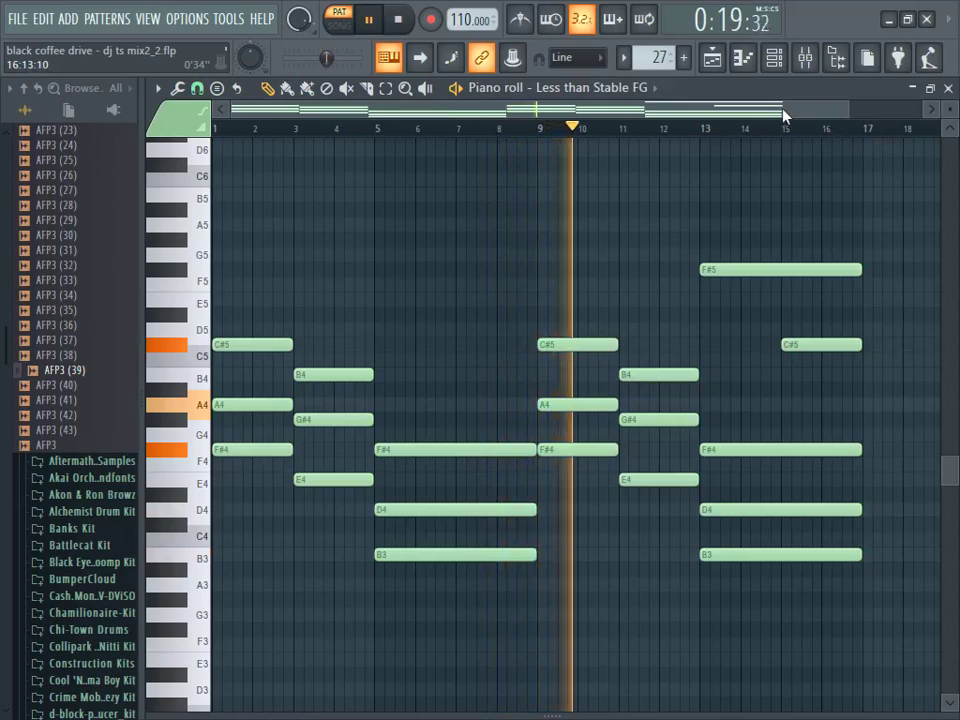
left_click_drag(797, 113, 829, 113)
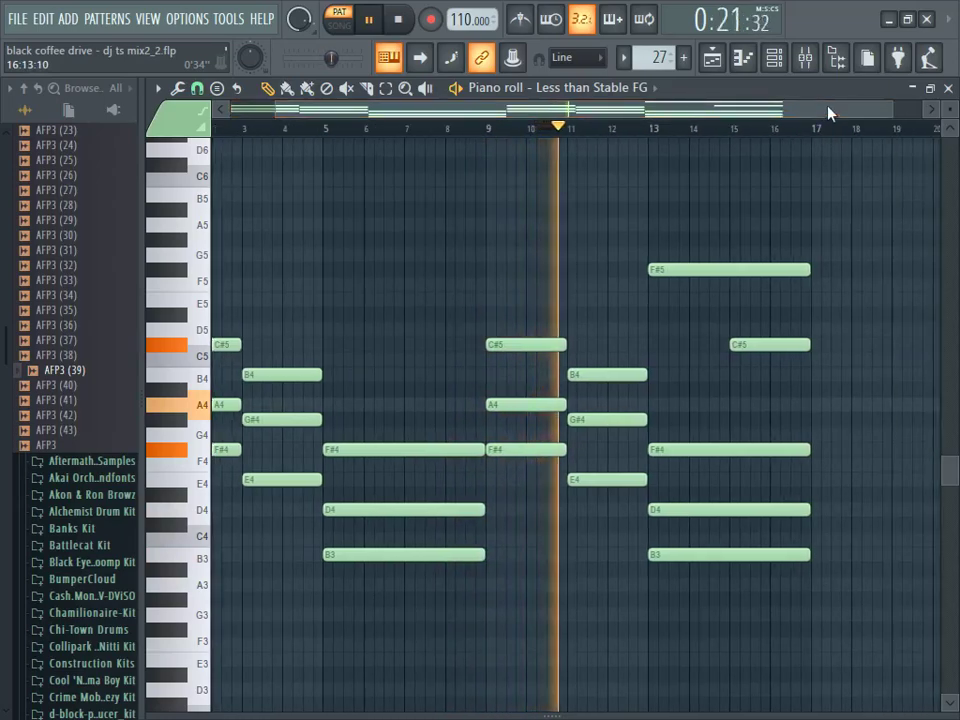
left_click_drag(793, 111, 840, 112)
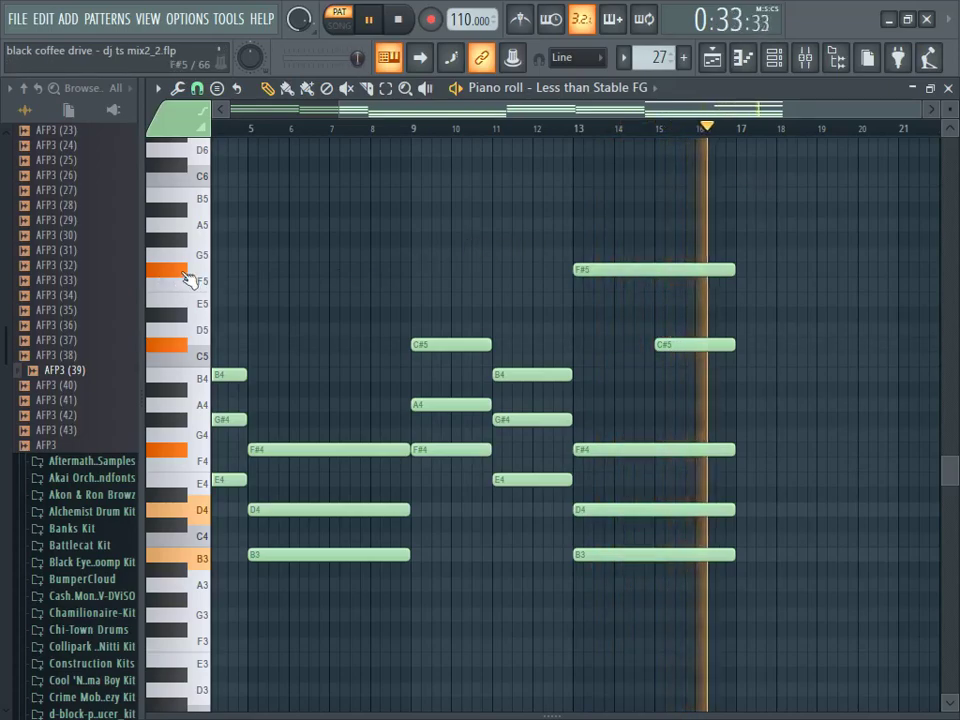
Step: Open Pattern 23 from Track 32 in the piano roll during playback and show its Morphine #2 channel in the channel rack
left_click(711, 57)
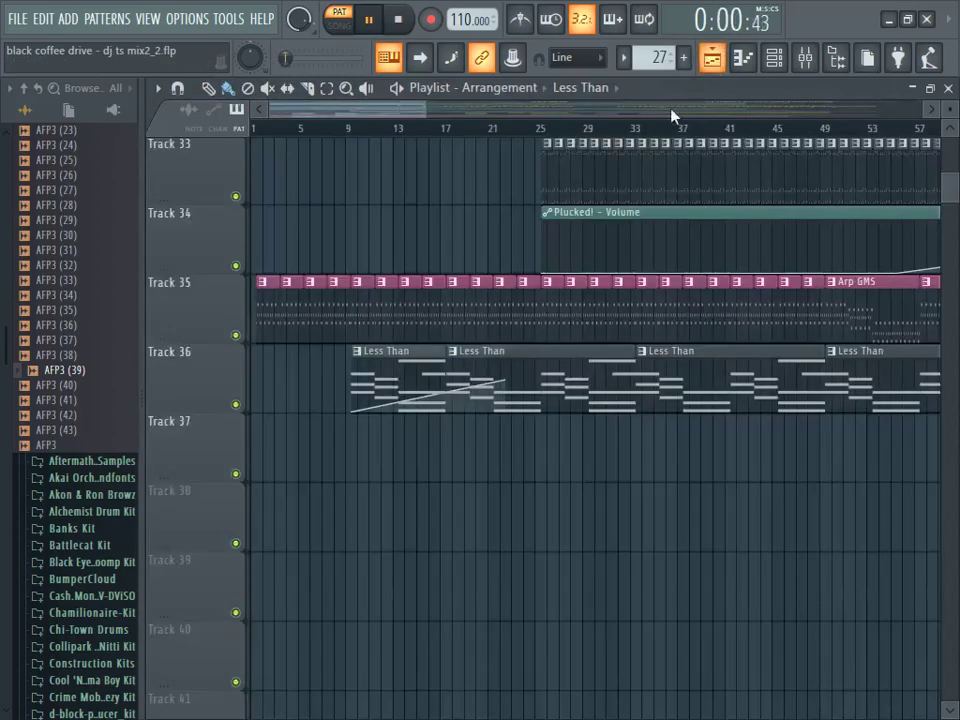
scroll(405, 190, "up", 4)
double_click(410, 380)
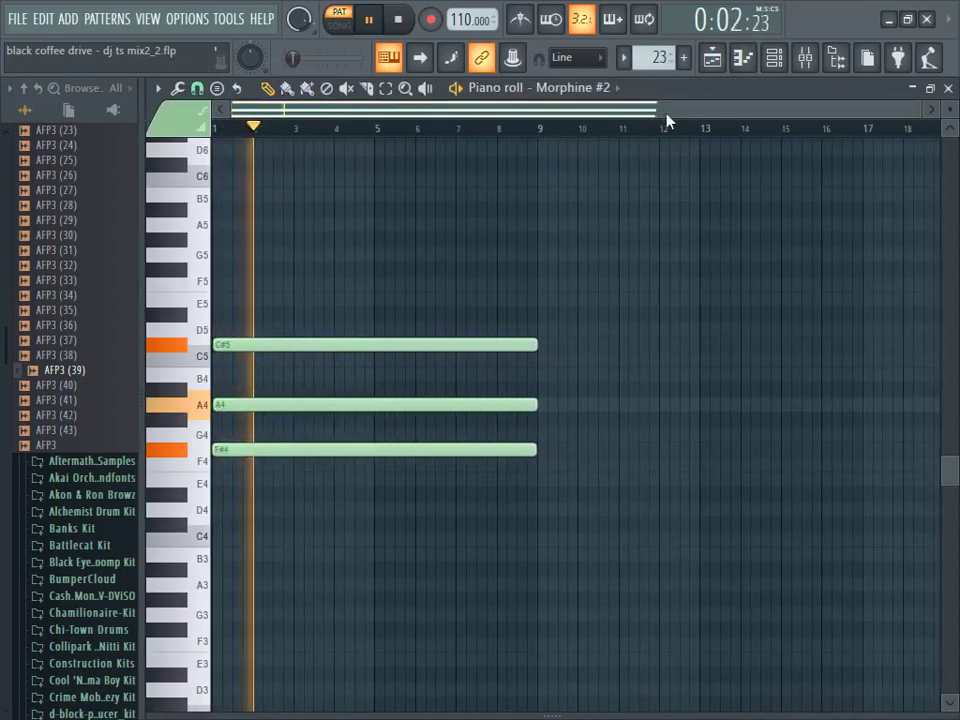
scroll(724, 256, "up", 5)
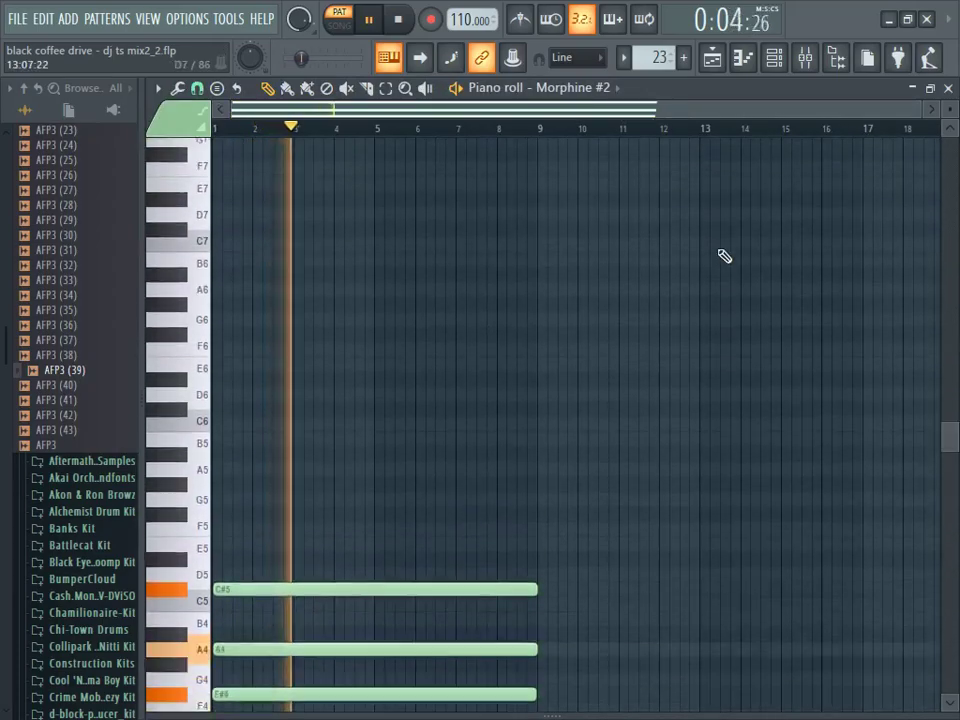
scroll(724, 256, "down", 5)
scroll(724, 256, "down", 3)
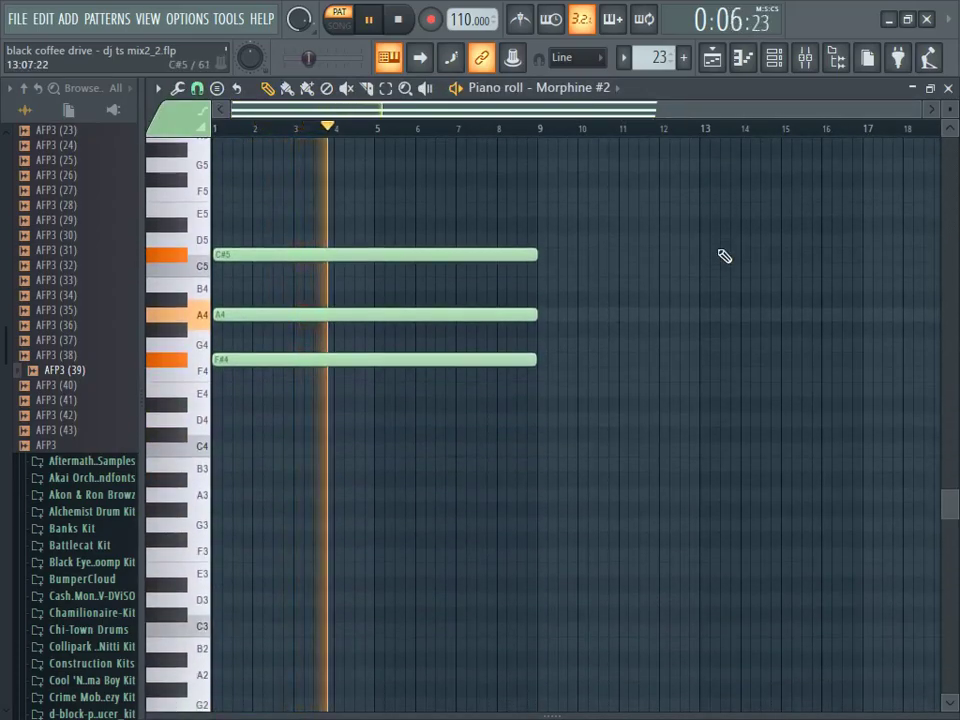
key("F6")
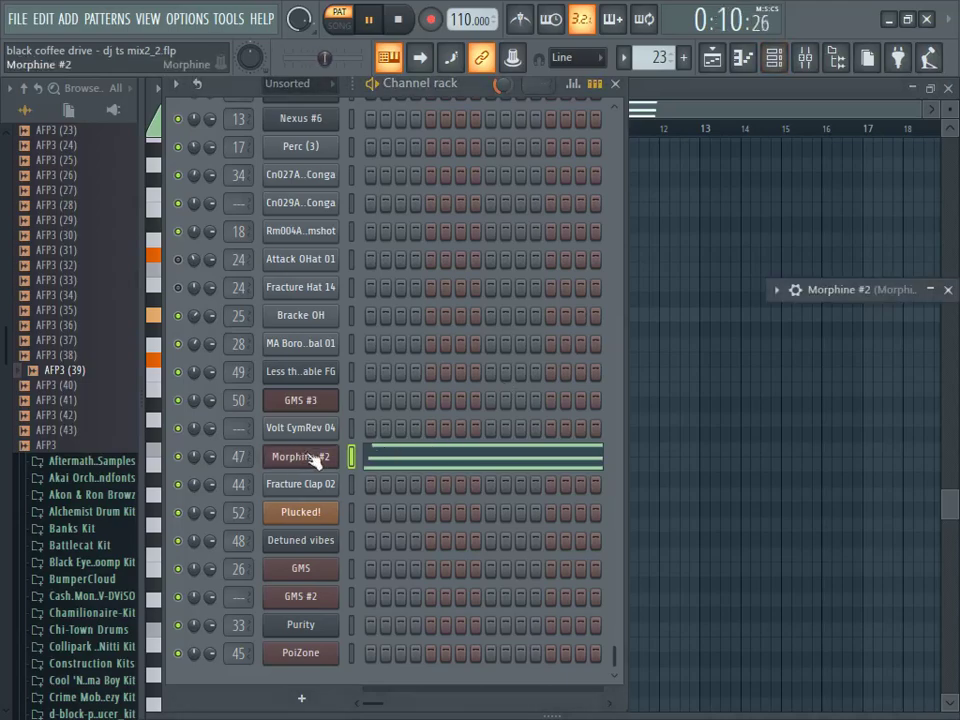
Step: Return to the playlist and open Pattern 22 from Track 32 in the piano roll
left_click(713, 62)
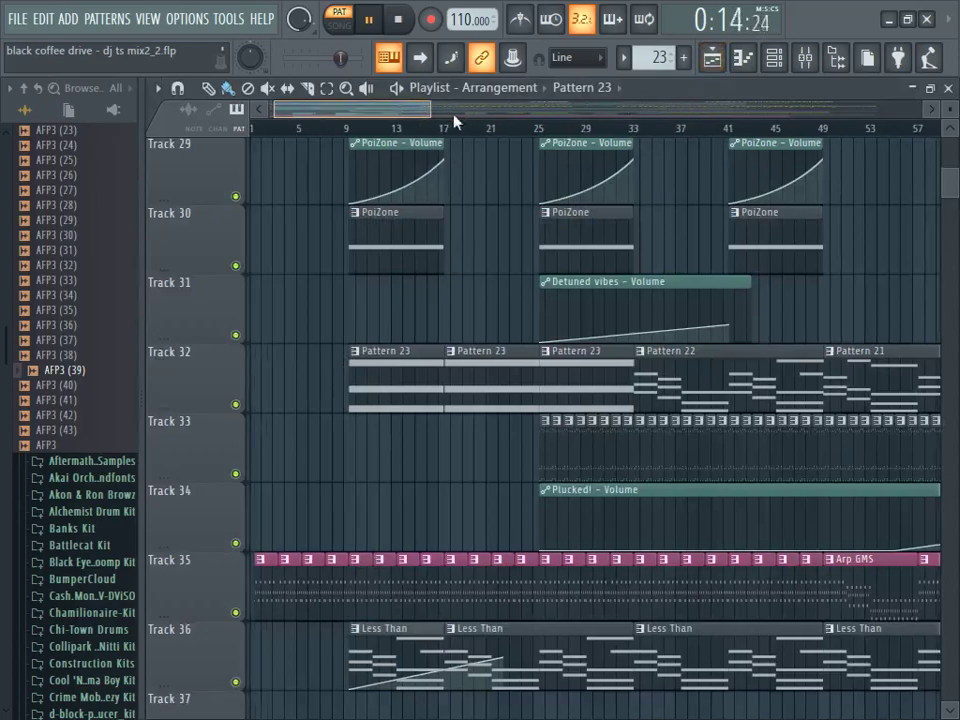
left_click_drag(449, 114, 505, 114)
double_click(498, 382)
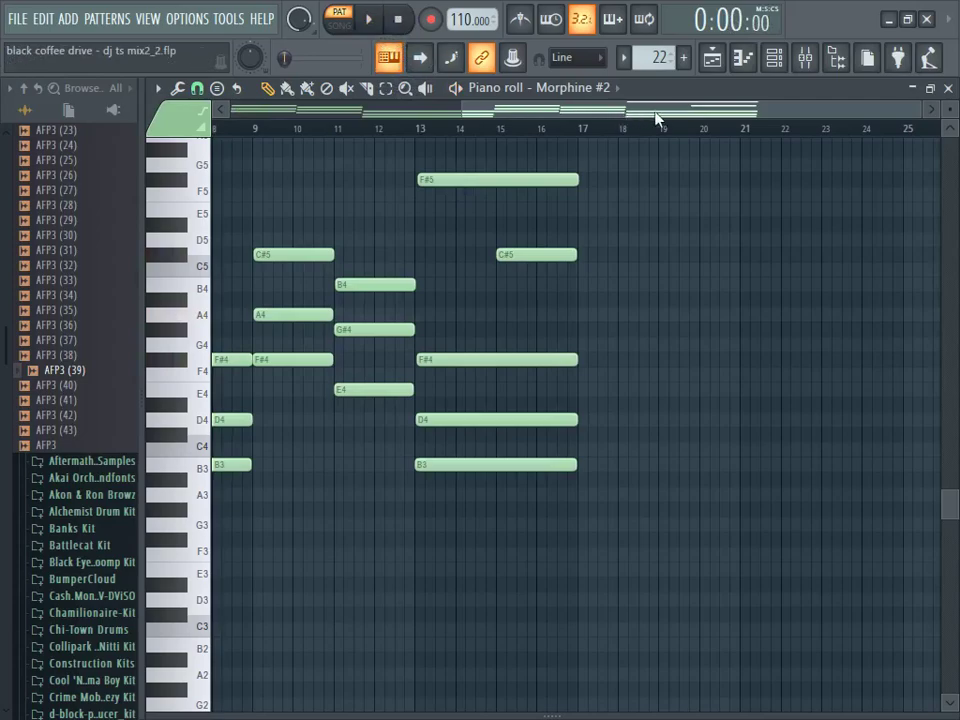
Step: Play Pattern 22's Morphine #2 chords from bar 1 until past bar 13, and stop playback
scroll(652, 118, "left", 4)
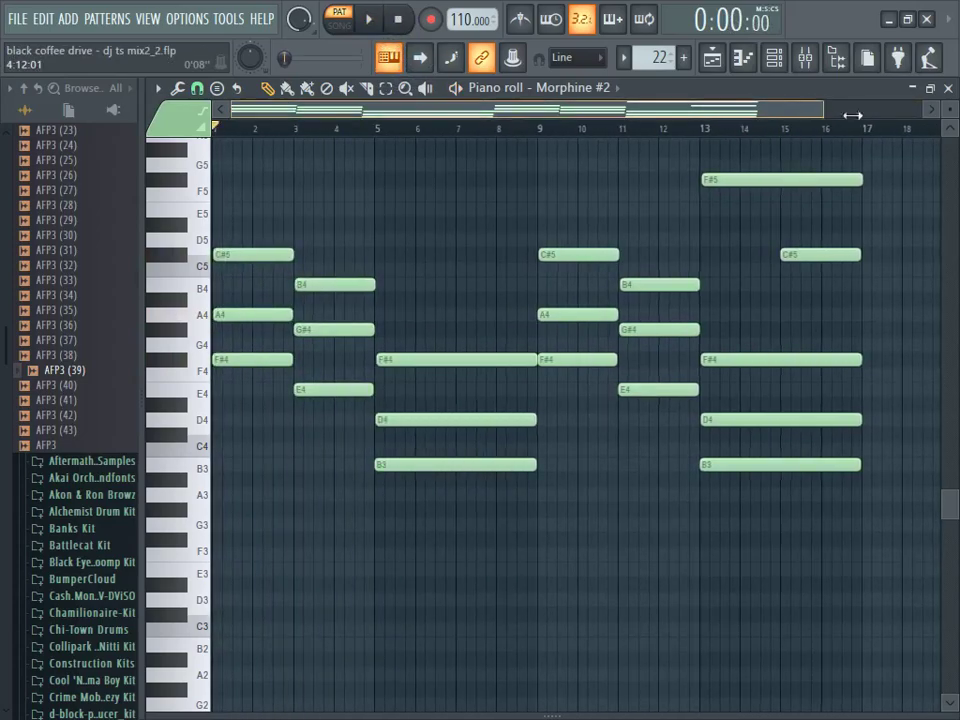
scroll(805, 112, "down", 2)
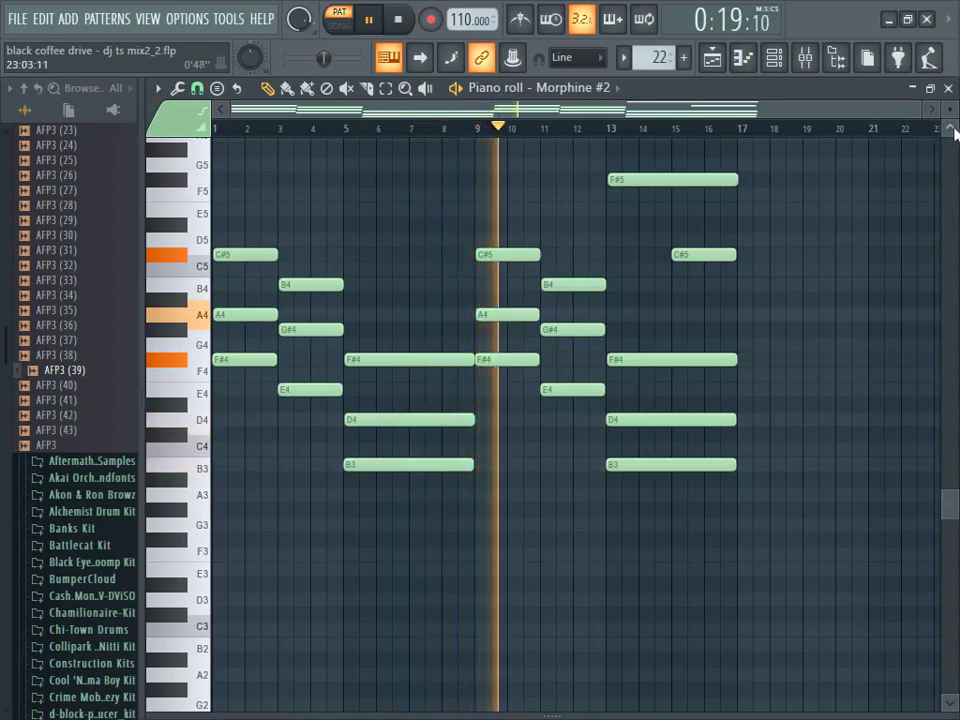
scroll(950, 135, "up", 5)
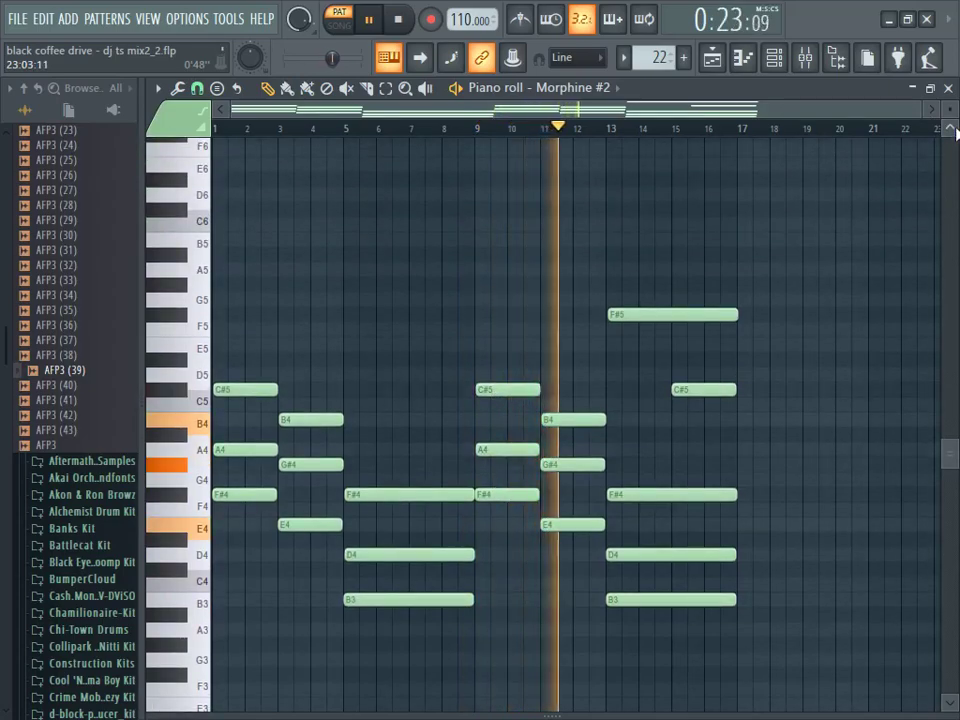
scroll(955, 133, "up", 1)
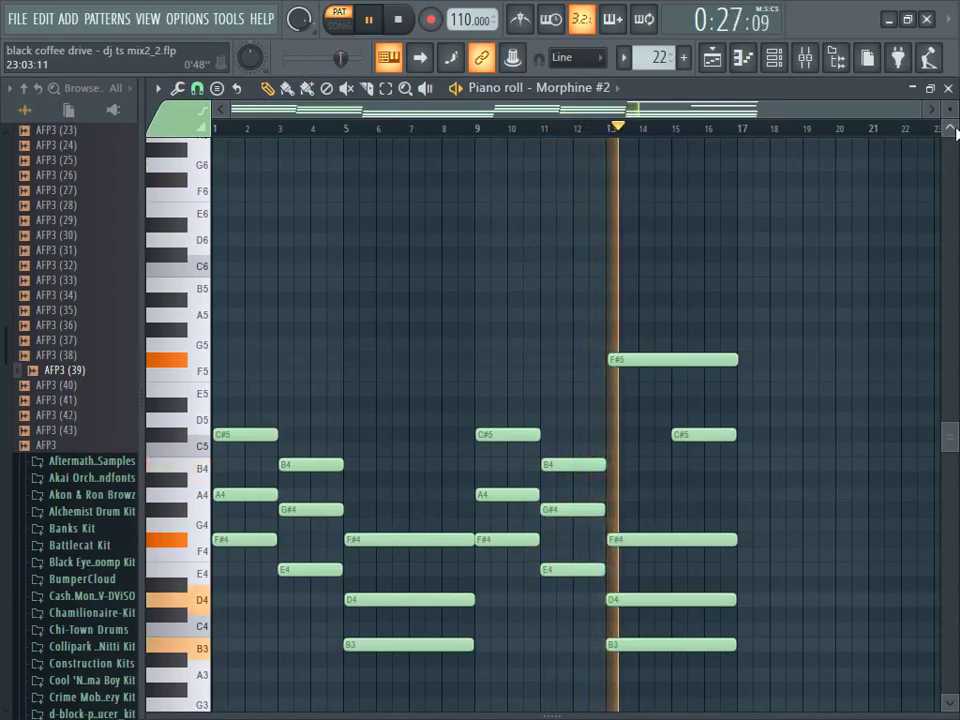
left_click(400, 22)
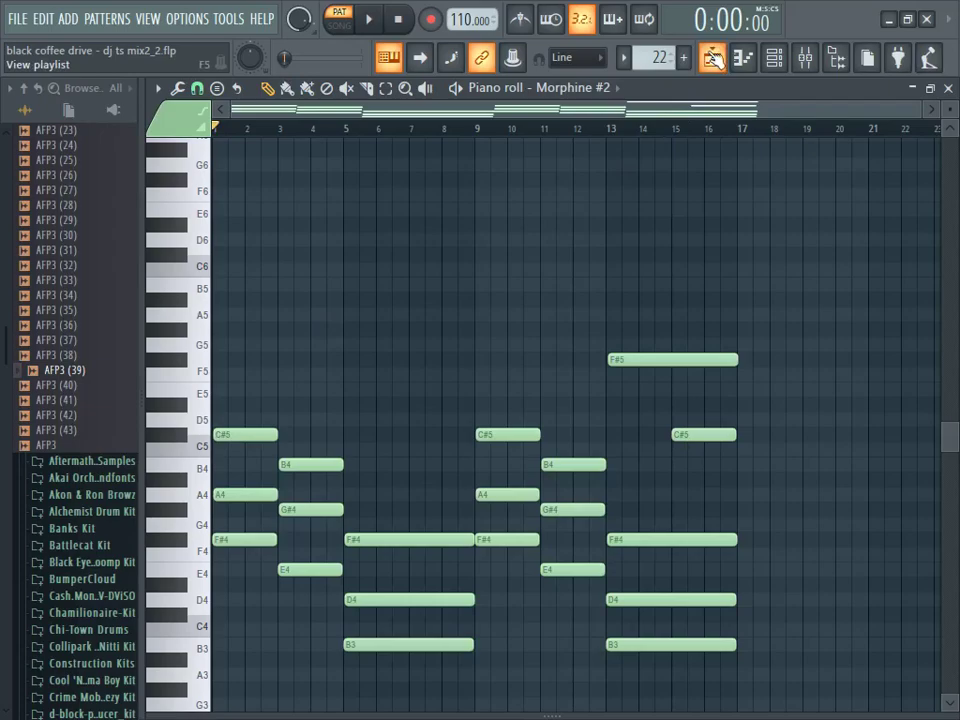
Step: Return to the playlist and open Pattern 12 from Track 11 in the piano roll to show its Sub bass notes
left_click(711, 57)
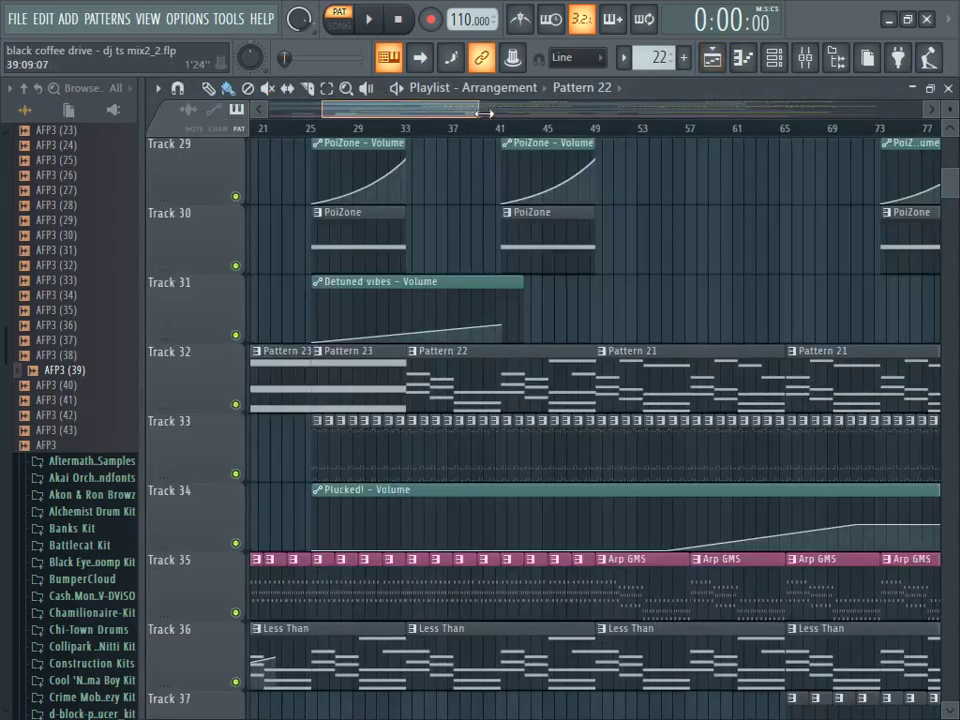
left_click_drag(478, 115, 668, 115)
left_click_drag(948, 193, 948, 187)
left_click_drag(581, 112, 472, 114)
scroll(575, 361, "up", 15)
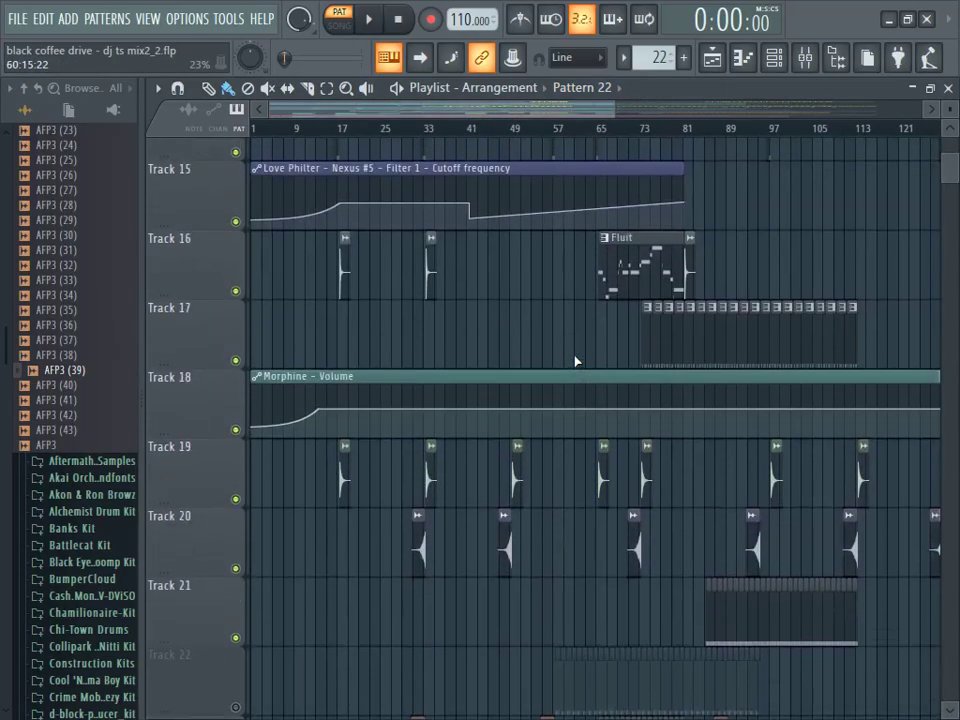
scroll(575, 361, "up", 3)
scroll(575, 361, "down", 9)
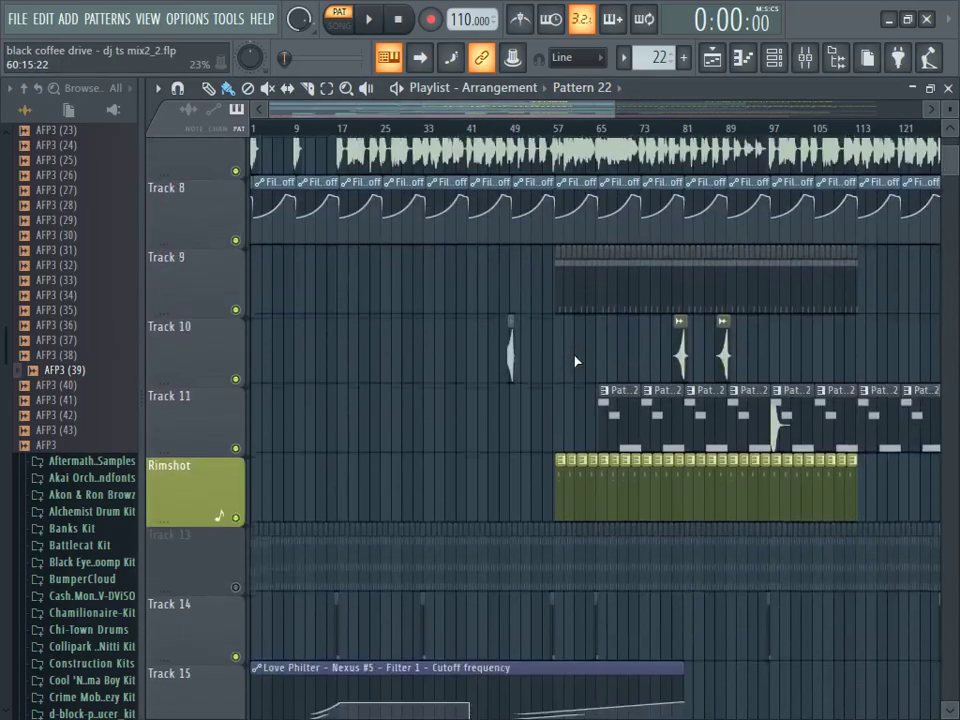
scroll(607, 357, "up", 8)
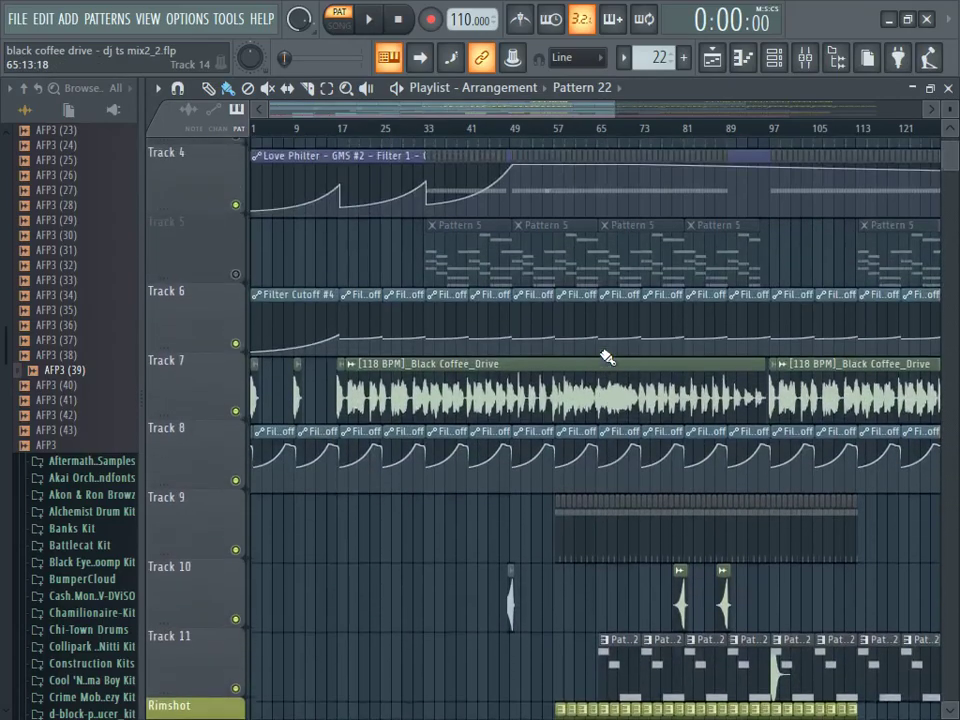
scroll(607, 357, "down", 4)
double_click(687, 421)
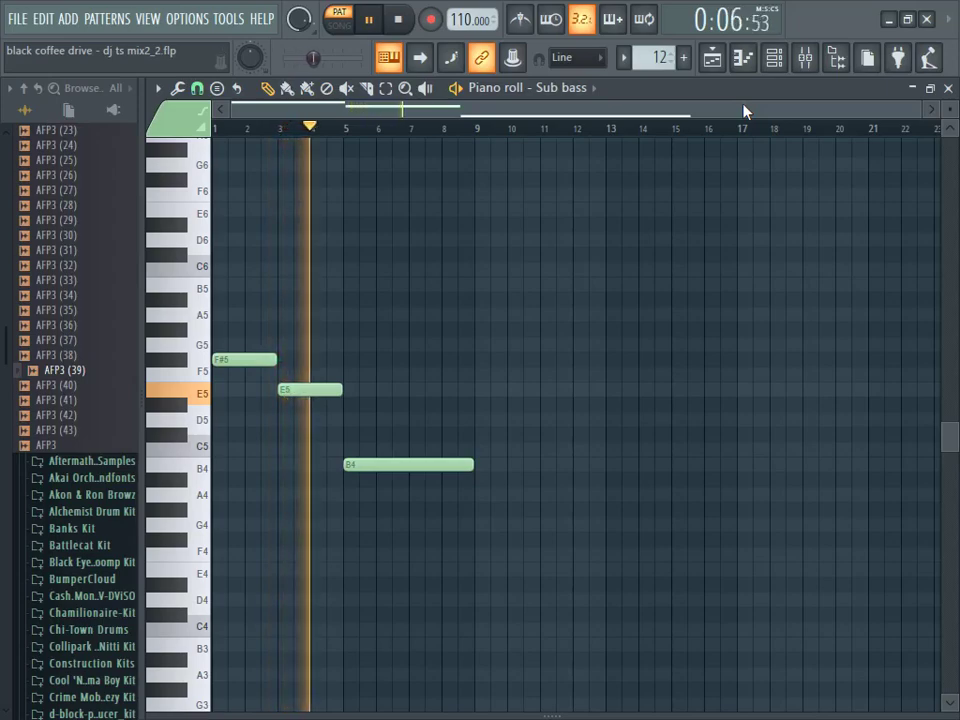
Step: Transpose the playing Sub bass notes up one octave for comparison and bring them back down
key("ctrl+Up")
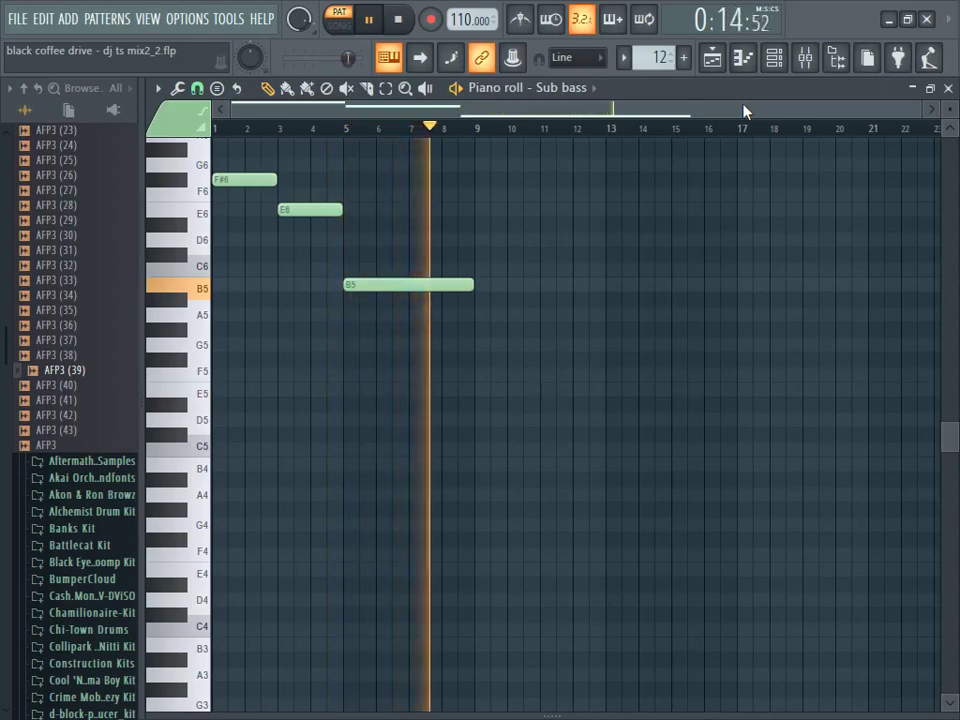
key("ctrl+Down")
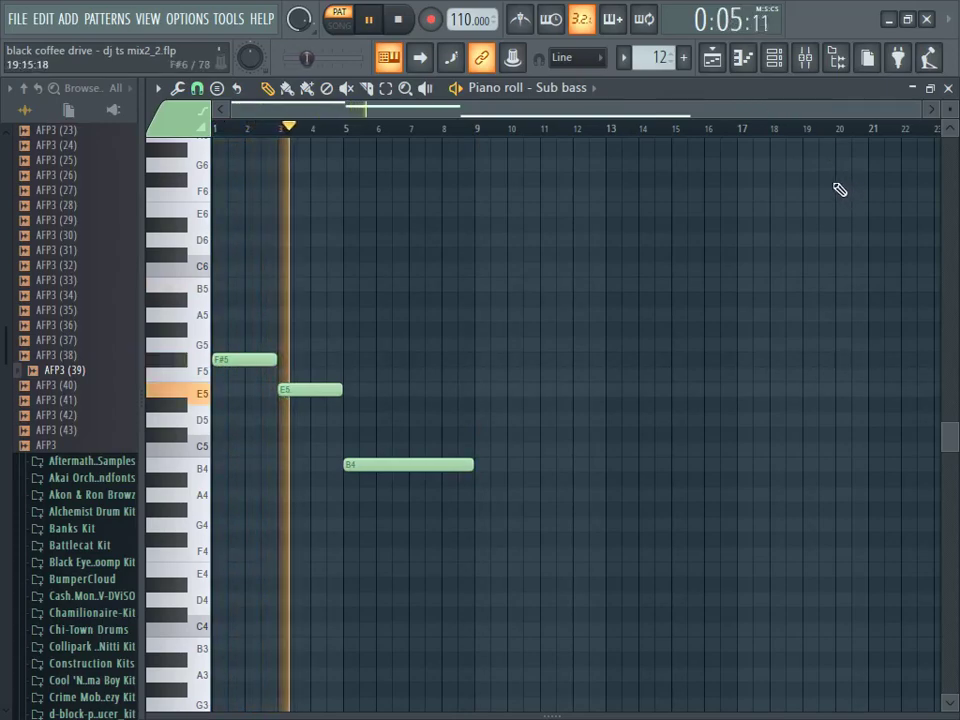
Step: Find the Sub bass channel in the channel rack and open its instrument window
left_click(773, 57)
scroll(396, 367, "up", 6)
left_click(318, 598)
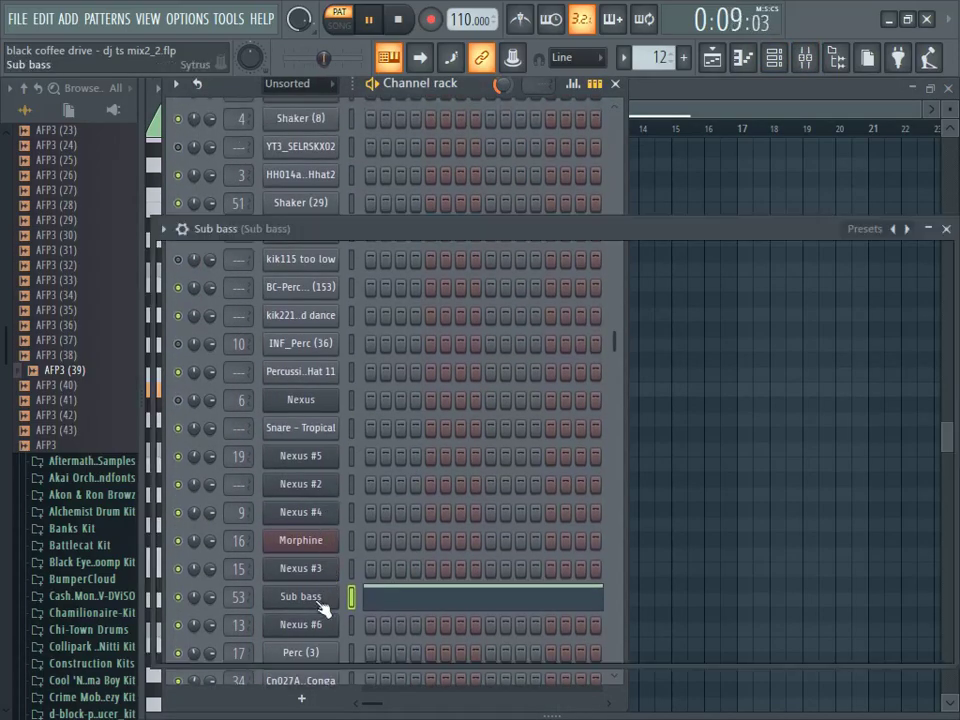
Step: Inspect the Fruity parametric EQ 2 on the Sub bass mixer track and close it
left_click(805, 58)
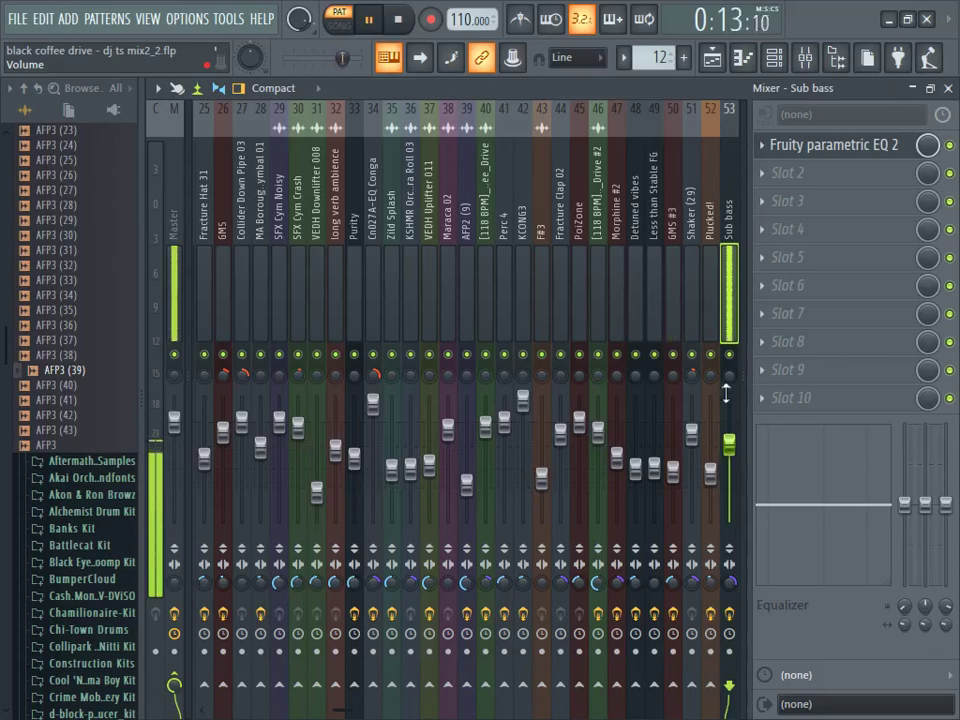
left_click(858, 150)
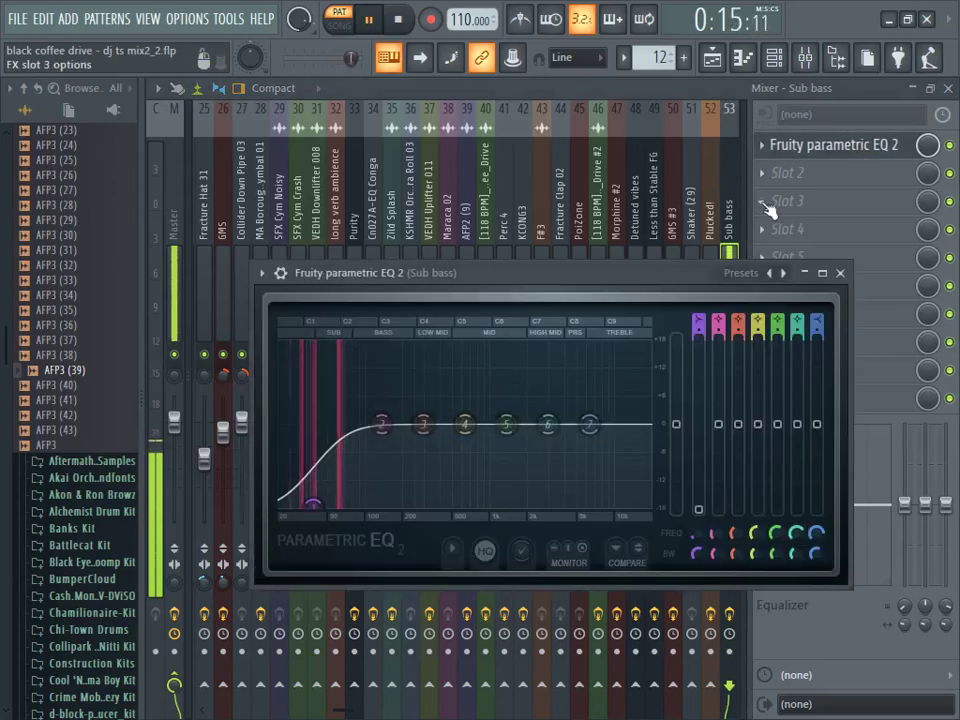
left_click(841, 274)
Step: Return to the playlist and open Pattern 24 from Track 33
left_click(711, 58)
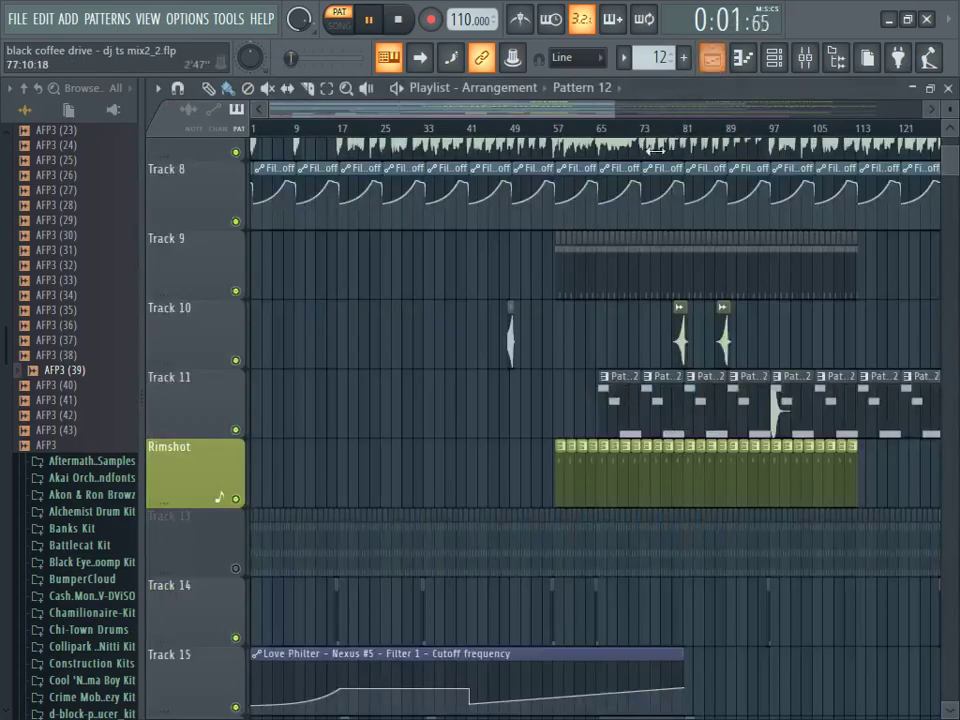
scroll(589, 292, "down", 3)
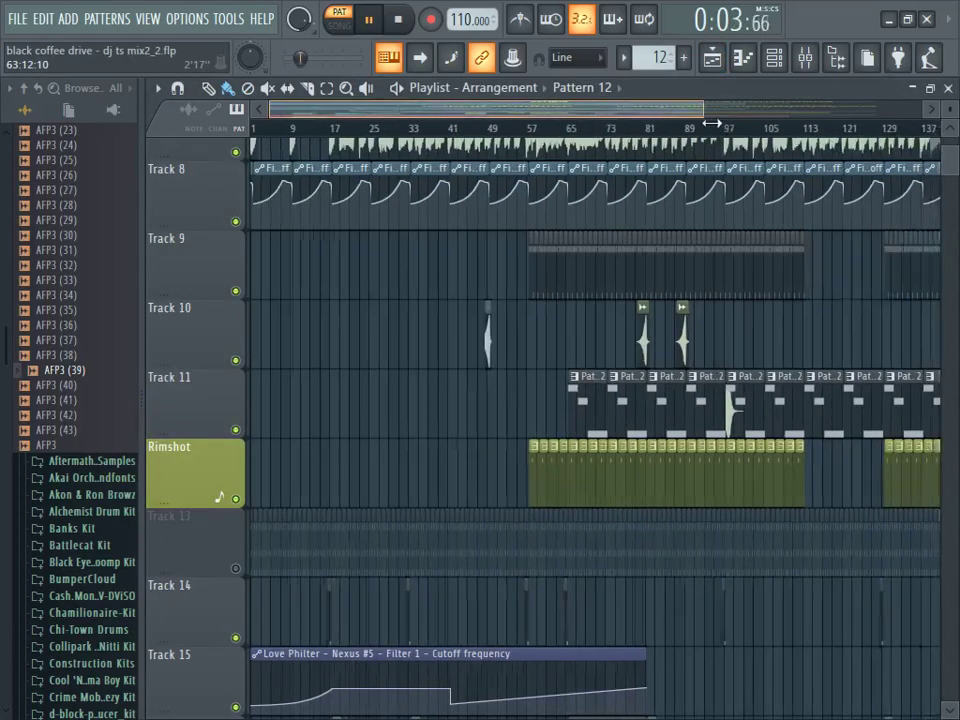
scroll(666, 432, "down", 4)
scroll(666, 432, "down", 10)
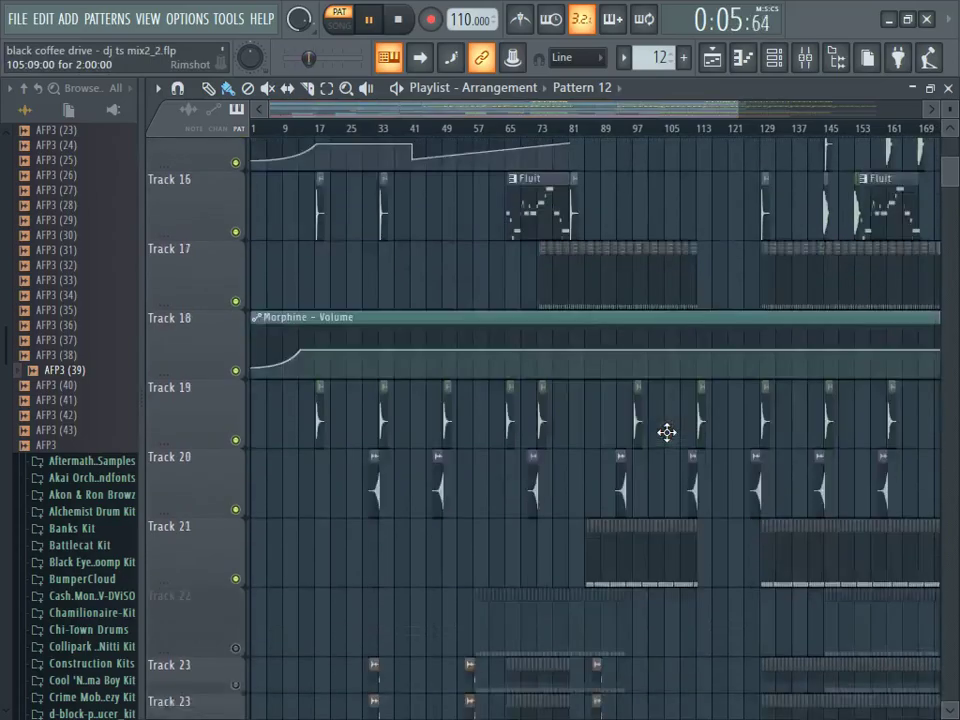
scroll(666, 432, "down", 5)
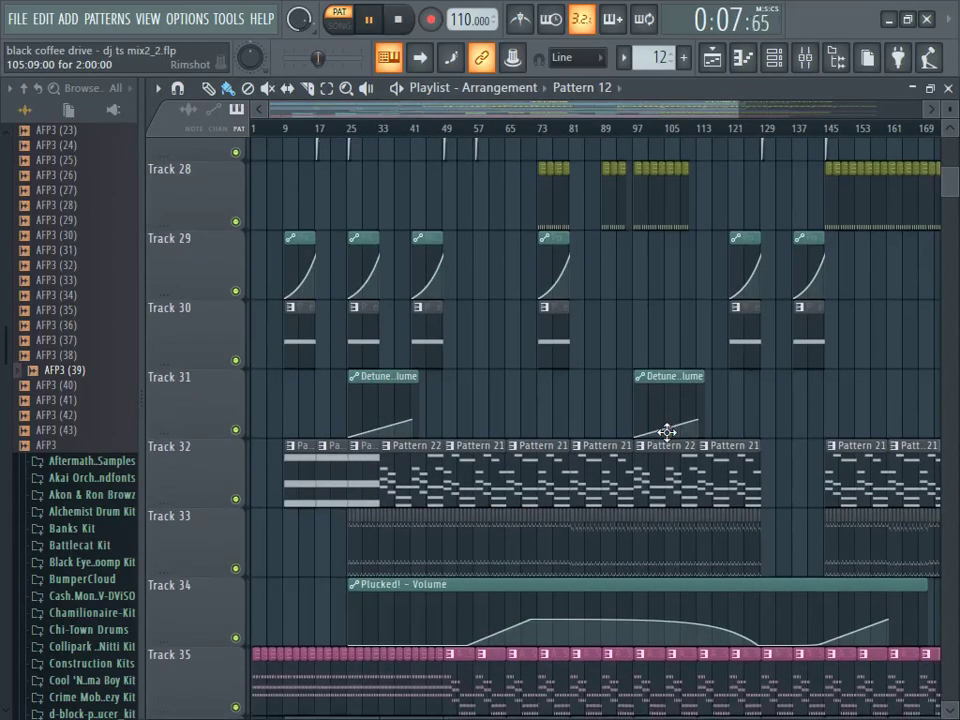
scroll(666, 432, "down", 4)
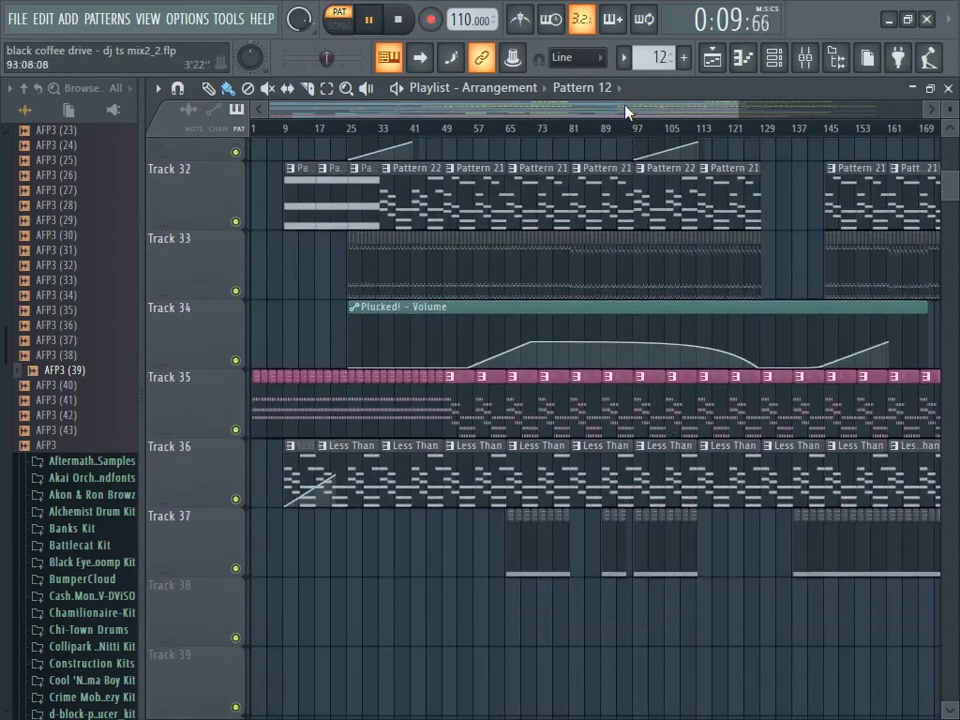
double_click(503, 279)
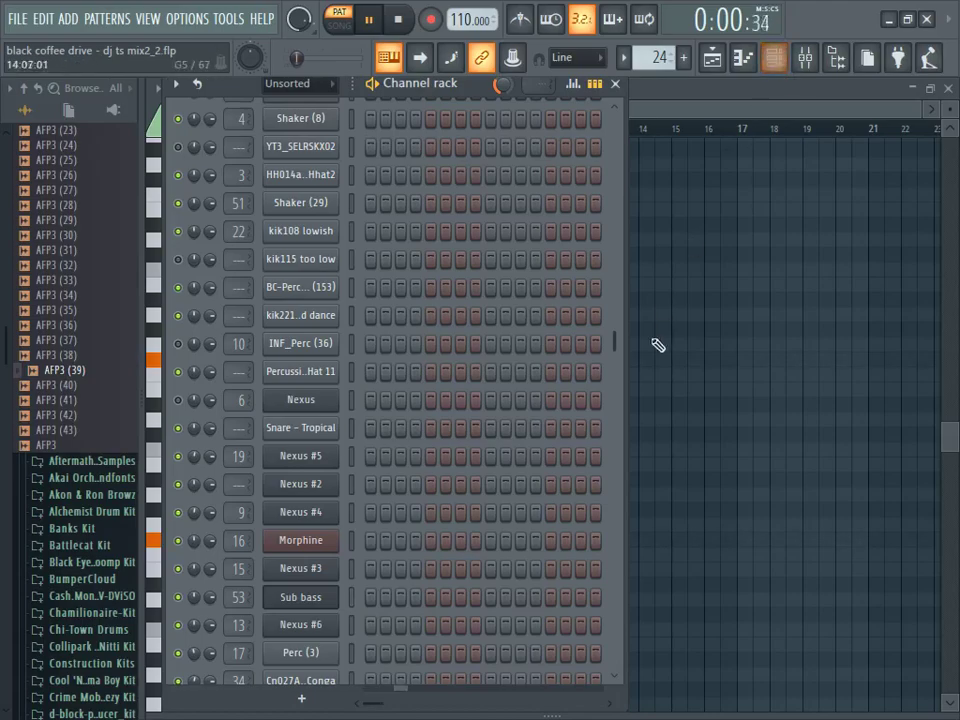
Step: Stop playback and open the Plucked! instrument from Pattern 24 in the channel rack
left_click(396, 22)
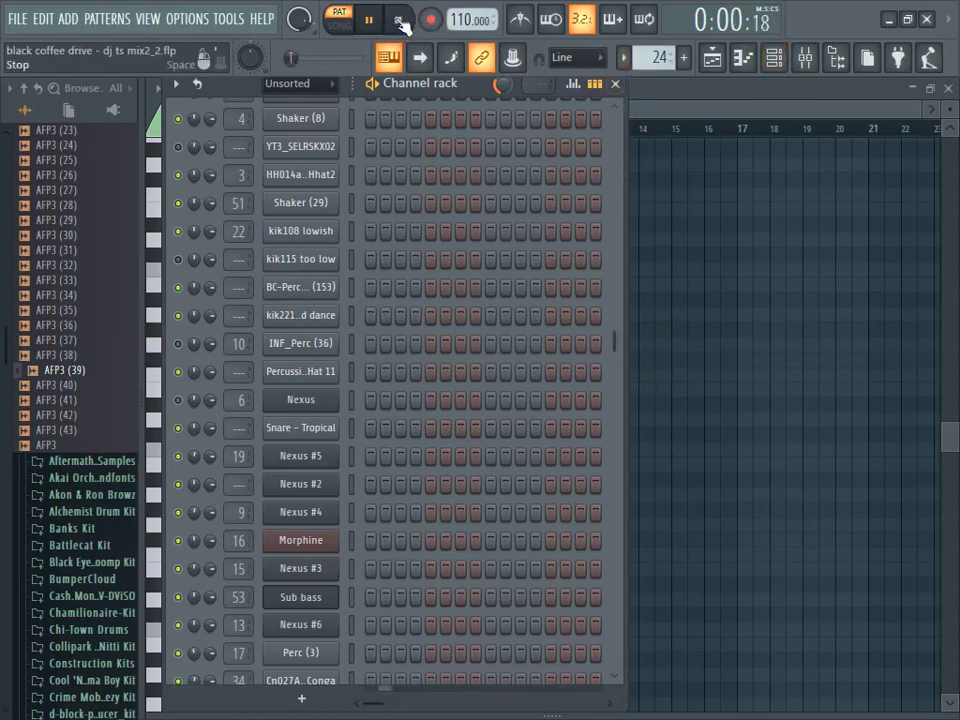
left_click_drag(614, 342, 563, 677)
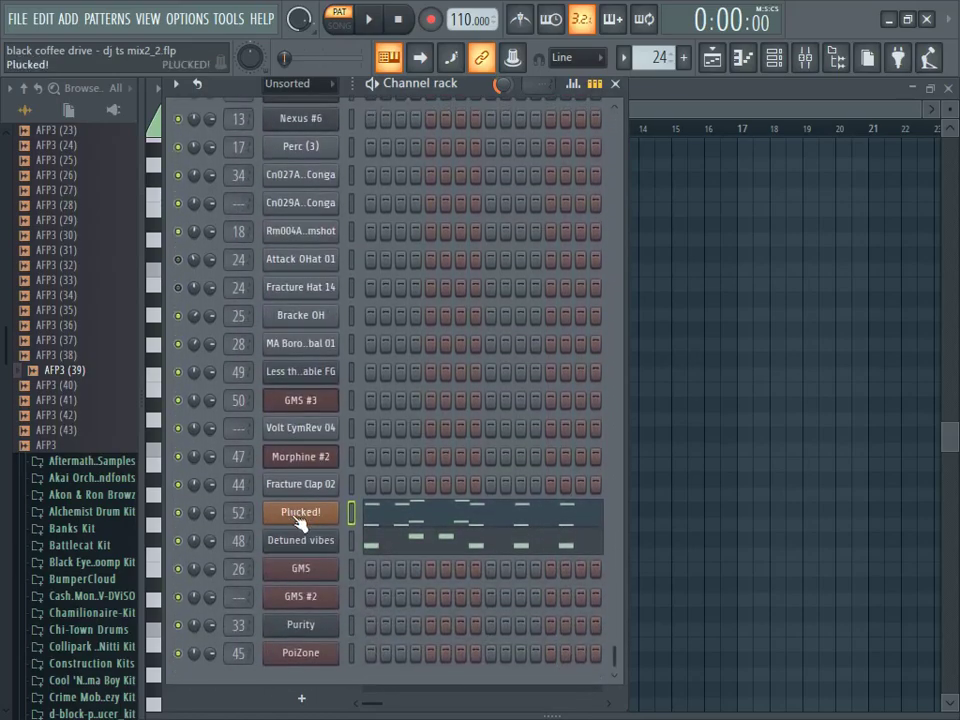
left_click(297, 518)
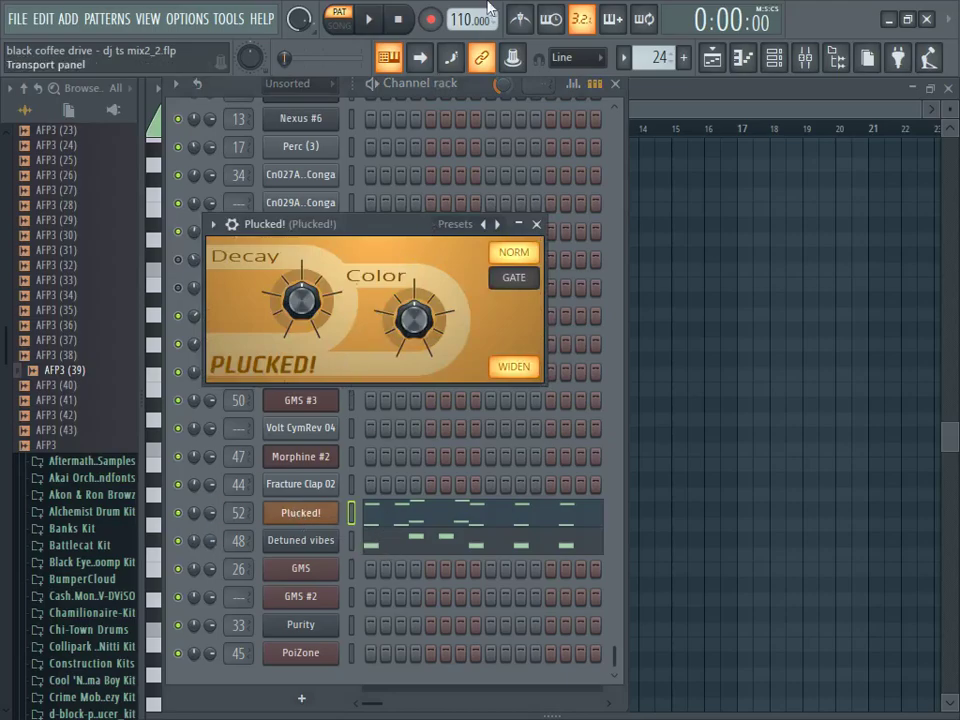
Step: Play Pattern 24, compare it with the Detuned vibes channel muted and unmuted, and pause playback
left_click(369, 19)
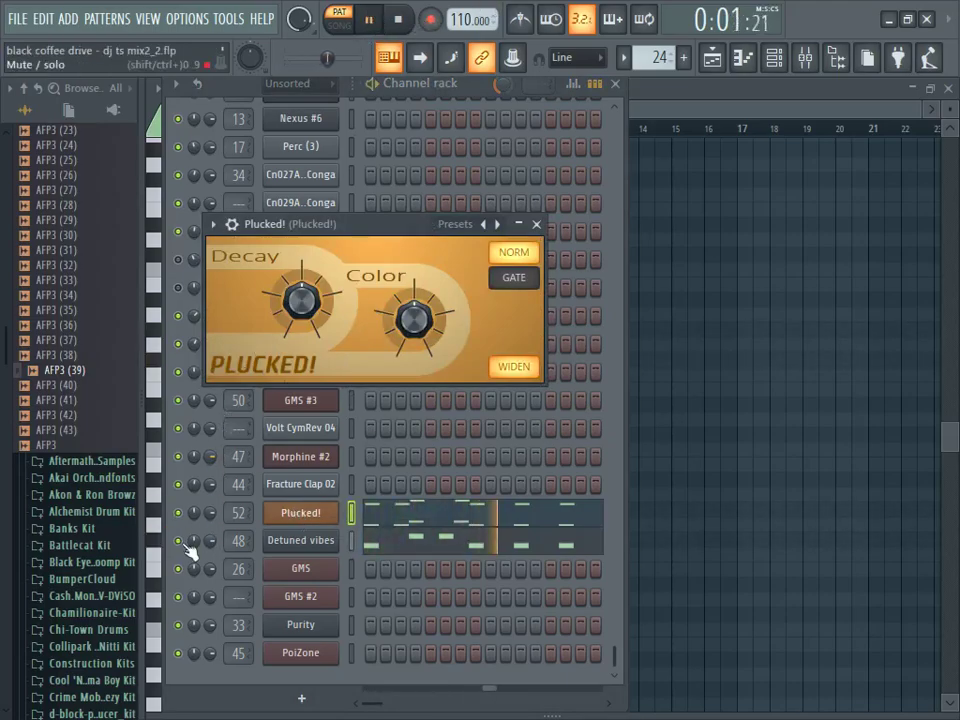
key("Escape")
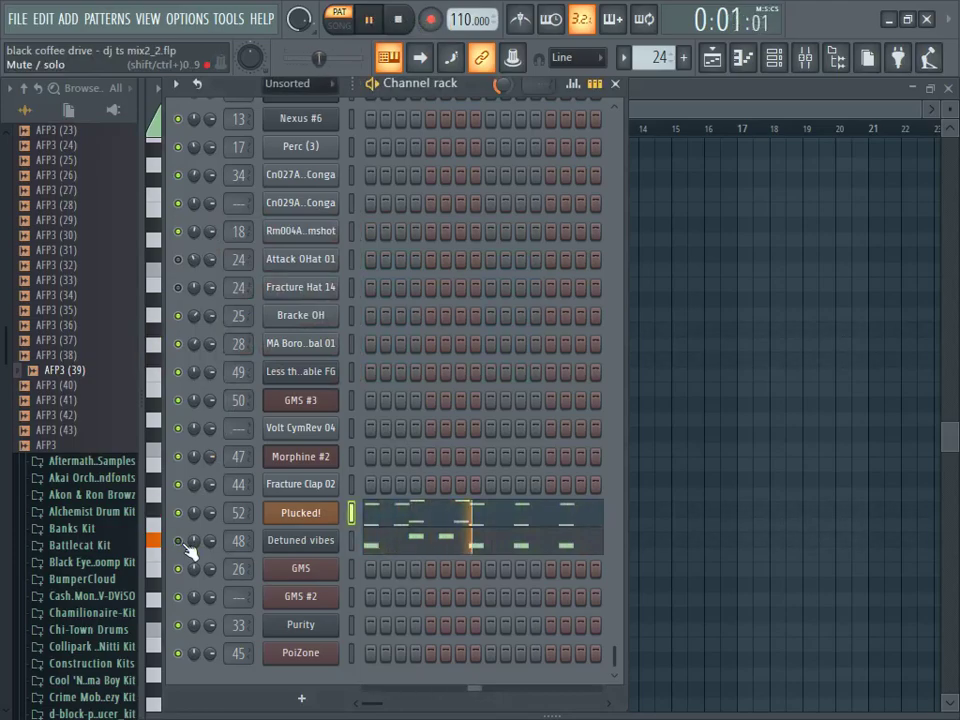
left_click(179, 541)
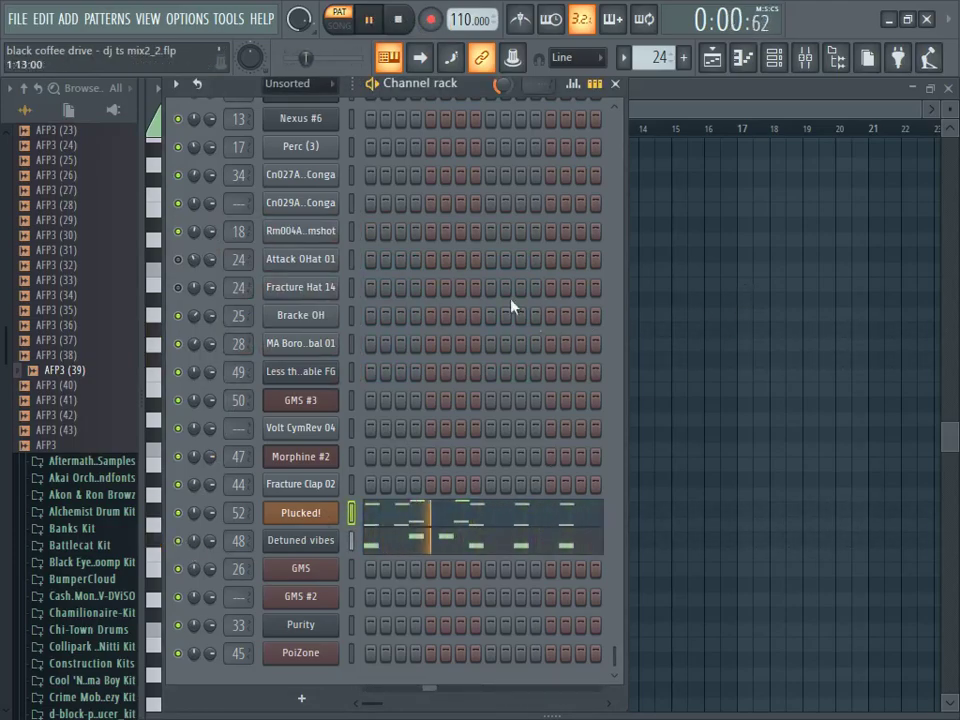
left_click(374, 19)
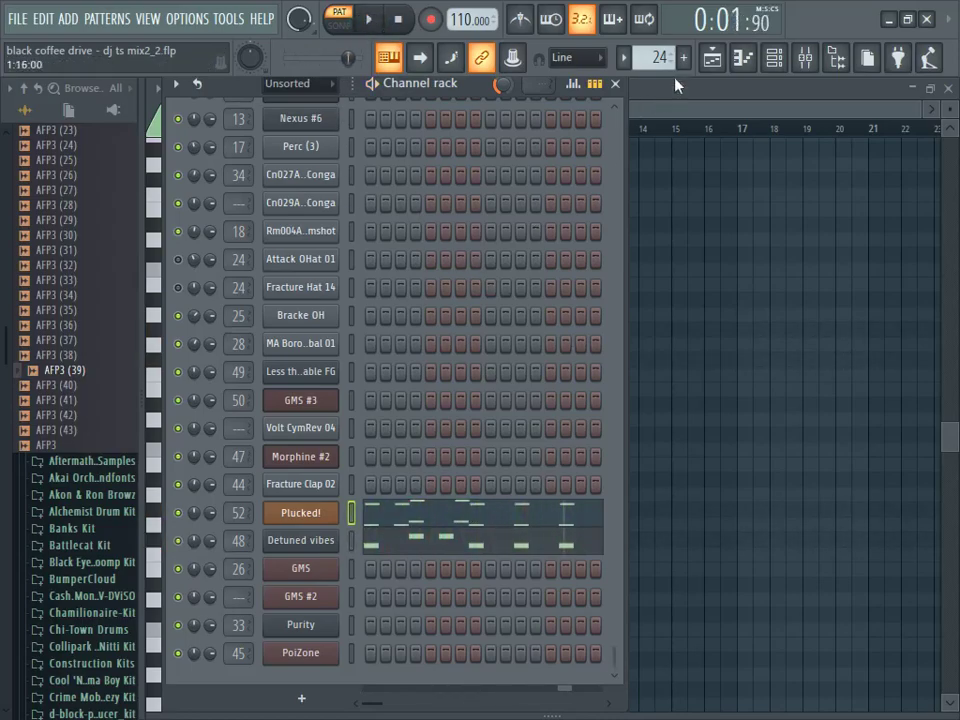
Step: Solo Track 33 in the playlist and play the song from about bar 78
left_click(724, 60)
left_click(729, 60)
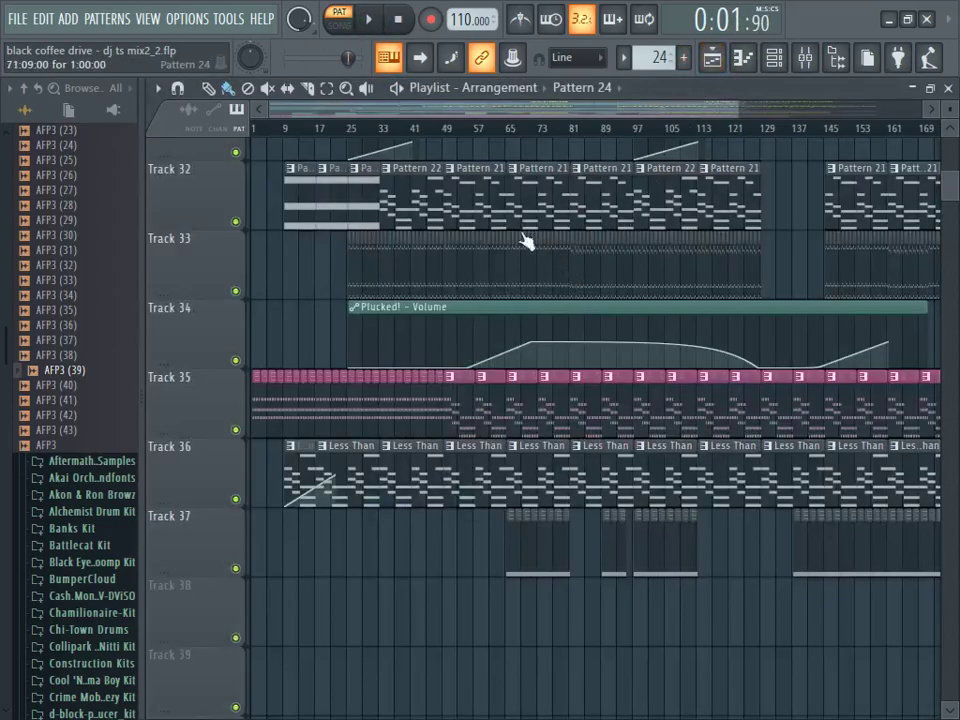
left_click_drag(566, 110, 525, 133)
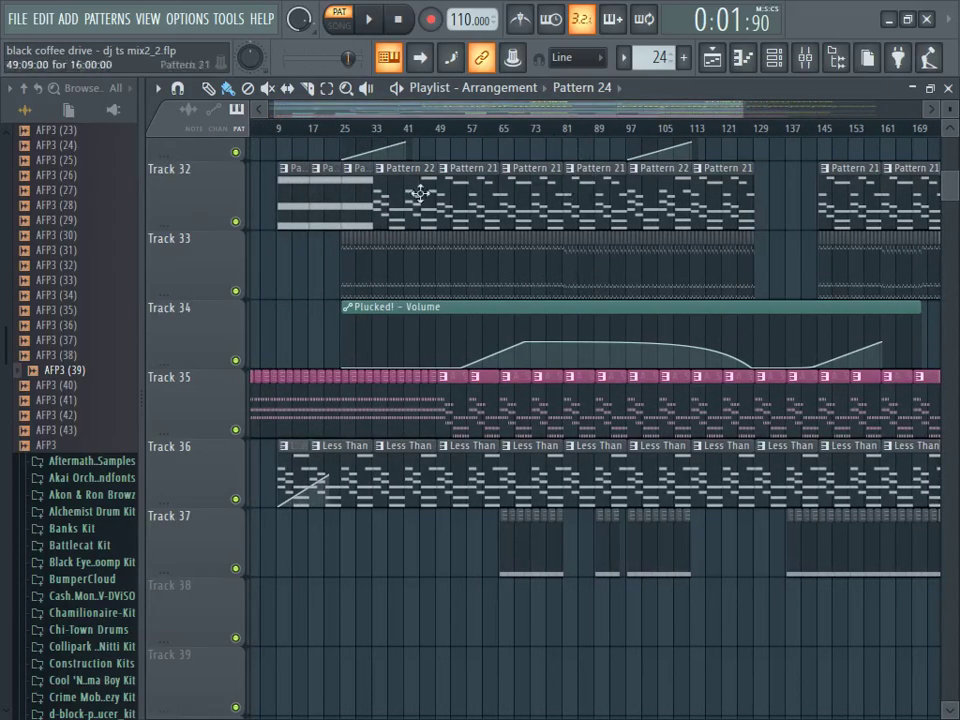
right_click(237, 292)
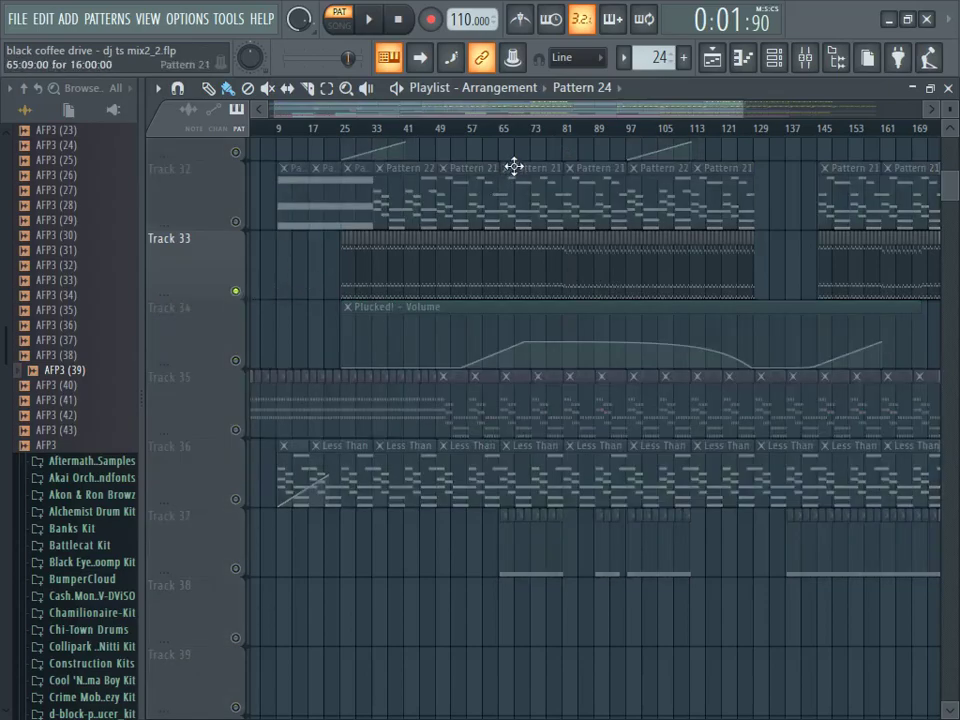
left_click(556, 130)
left_click(368, 18)
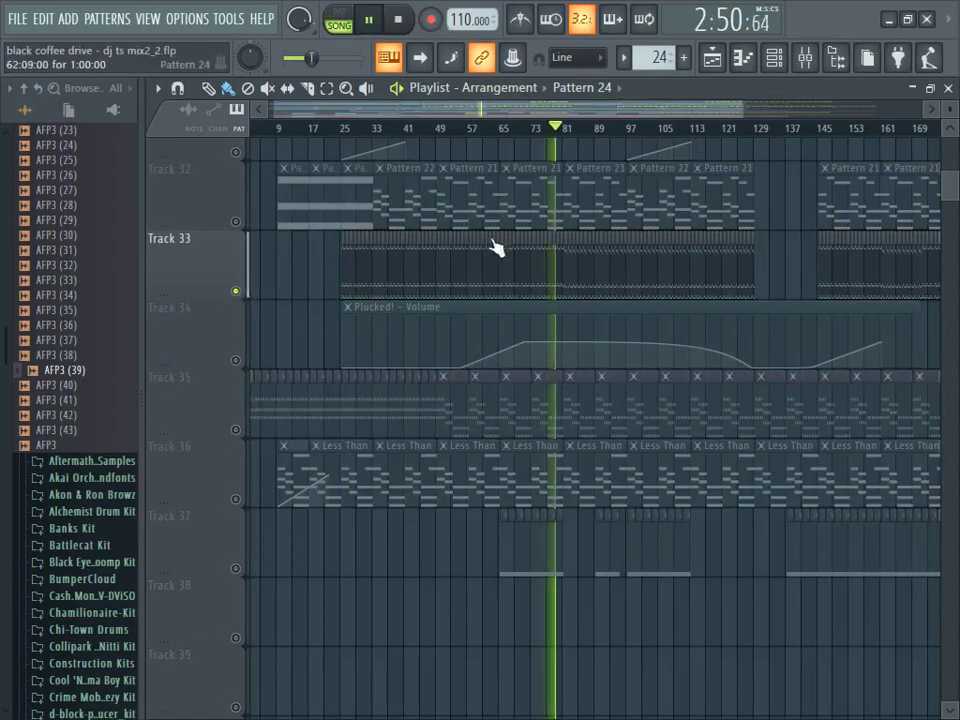
Step: Mute the Detuned vibes channel during song playback to hear Plucked! alone, and return to the playlist
left_click(773, 57)
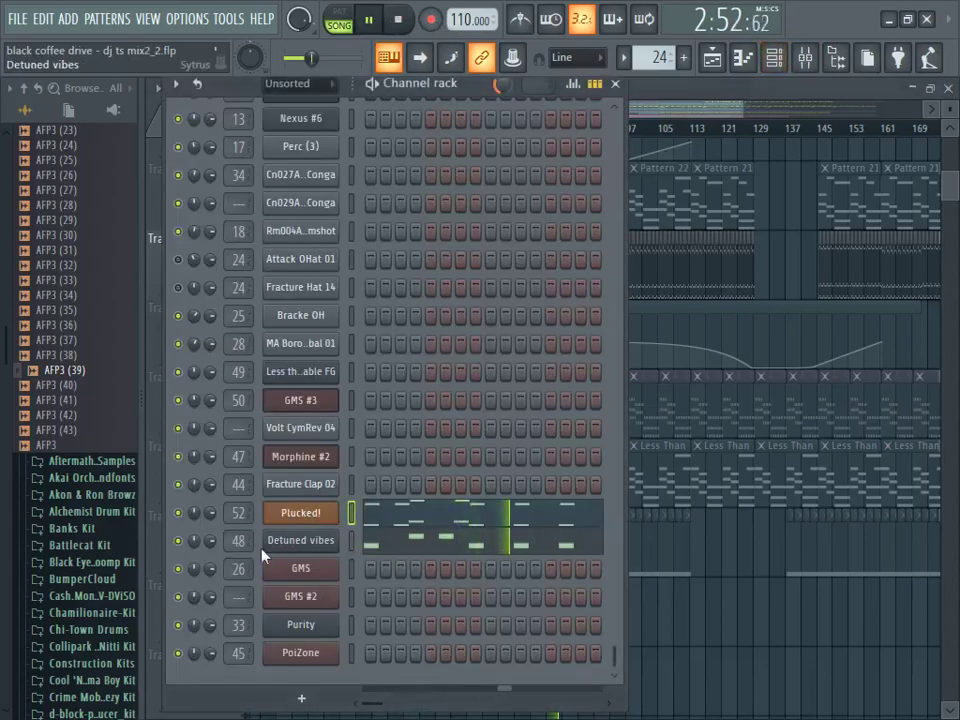
left_click(180, 541)
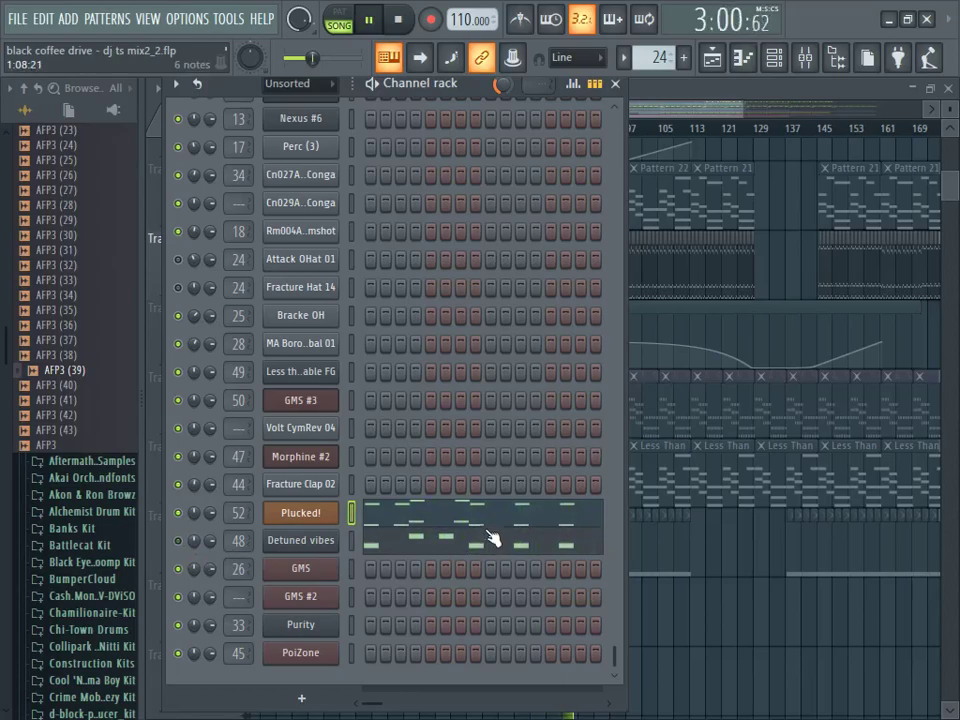
left_click(684, 116)
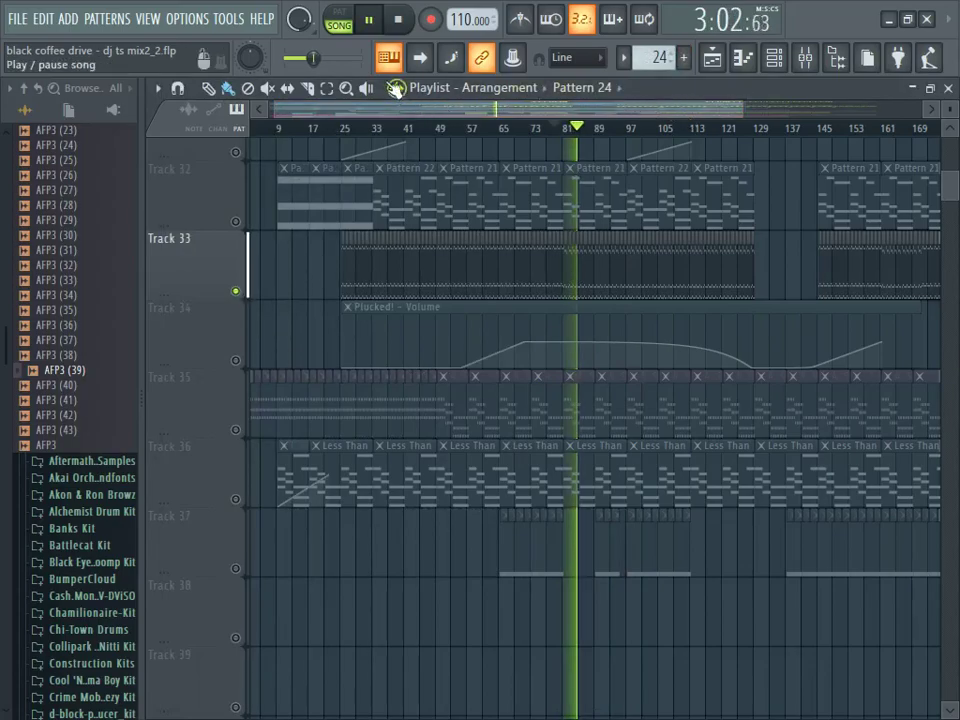
Step: Check the Plucked! and Detuned vibes channels in the channel rack and stop the song
left_click(368, 19)
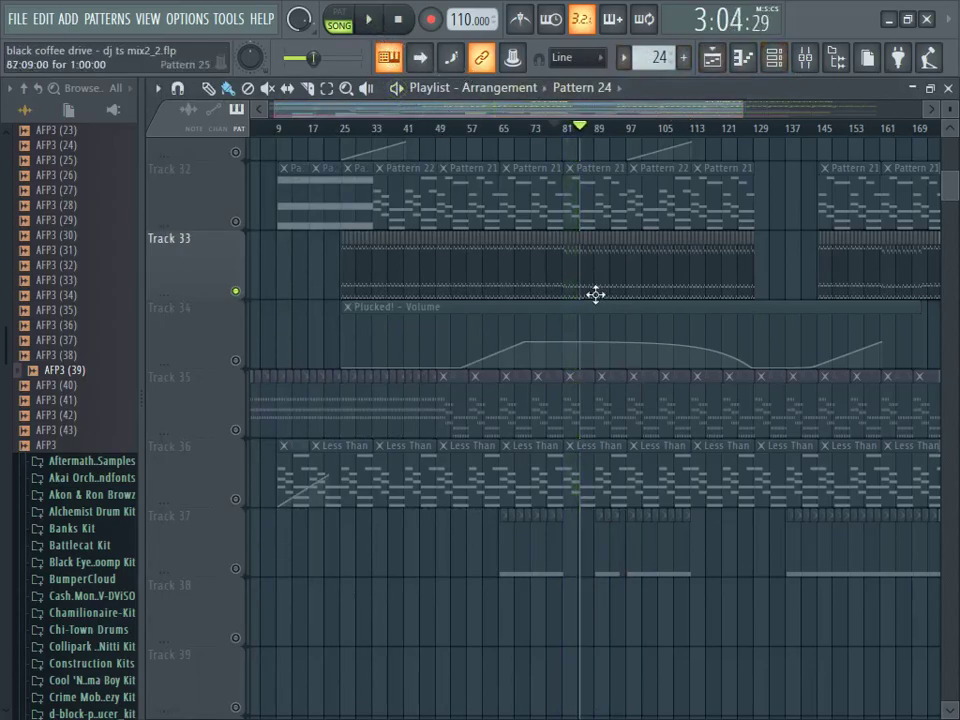
scroll(593, 290, "up", 9)
left_click(773, 57)
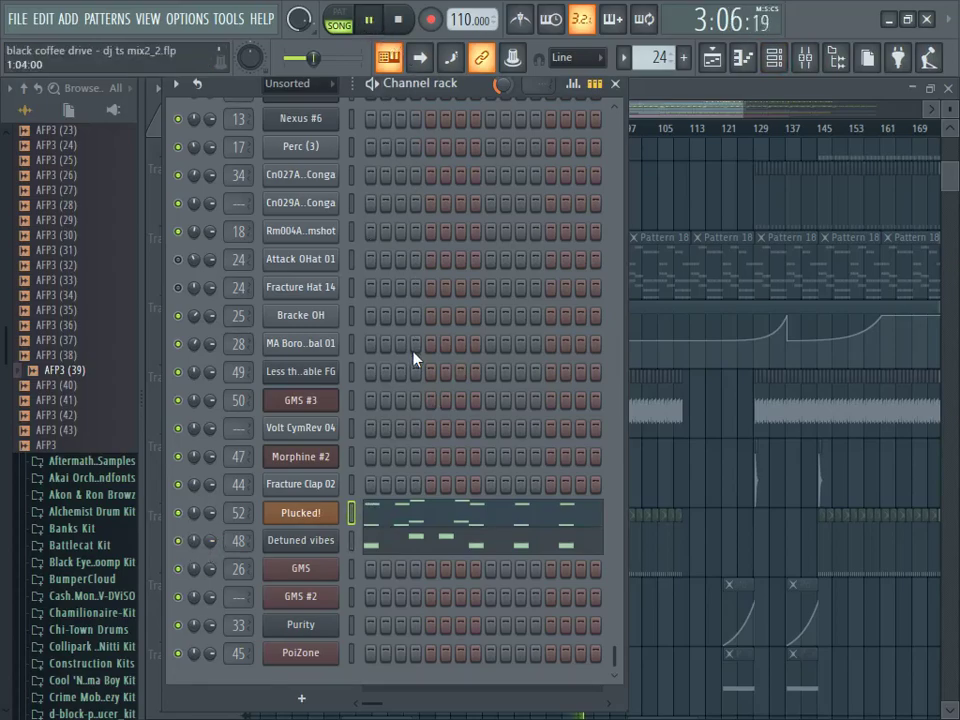
left_click(398, 19)
Step: Look through the playlist tracks from the lower instrument clips up to the Black Coffee Drive vocal track
left_click_drag(666, 104, 705, 118)
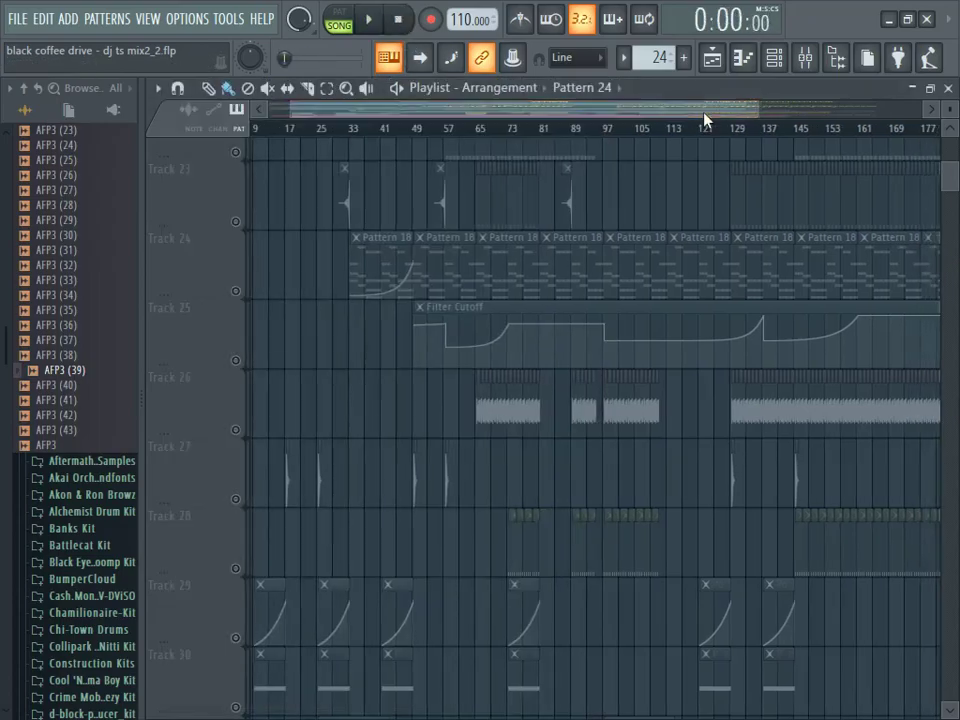
scroll(604, 133, "up", 5)
scroll(561, 321, "up", 6)
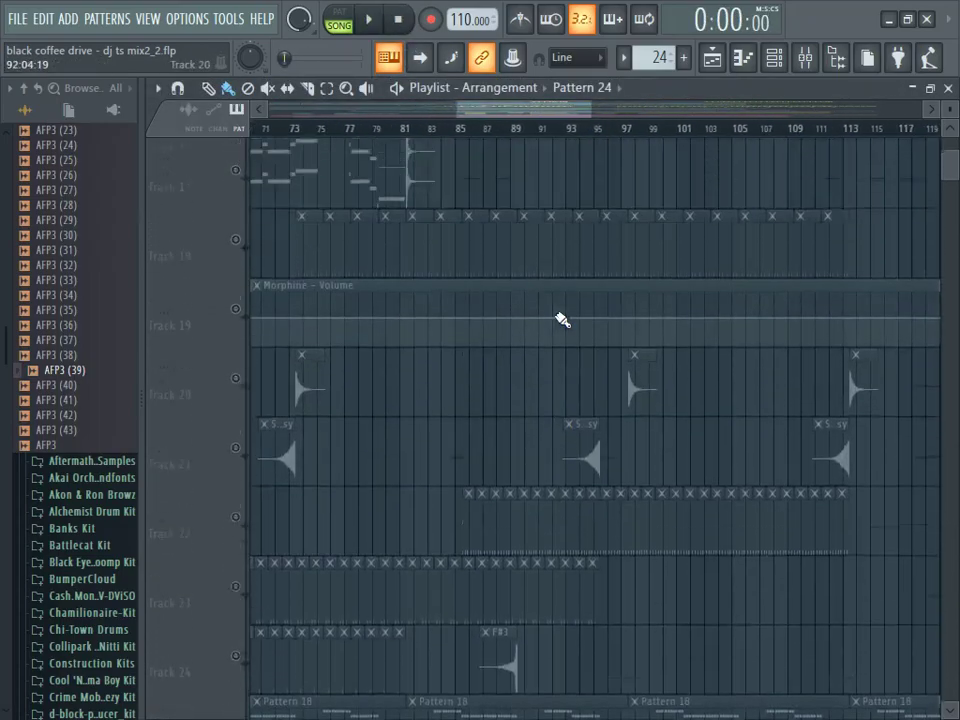
scroll(563, 320, "down", 18)
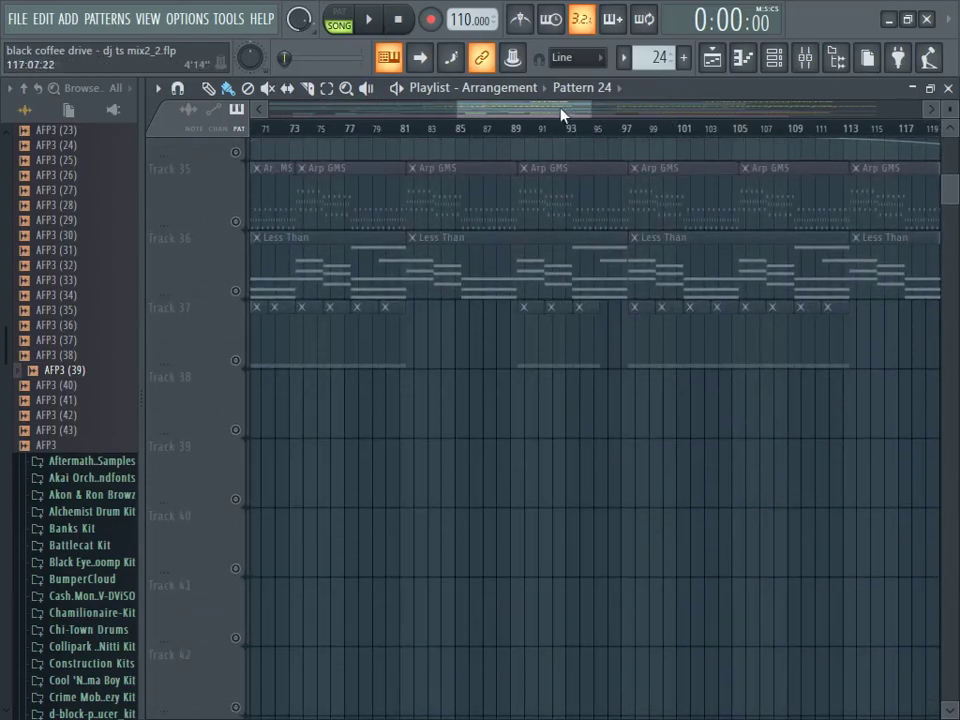
left_click_drag(563, 113, 538, 122)
scroll(765, 231, "up", 8)
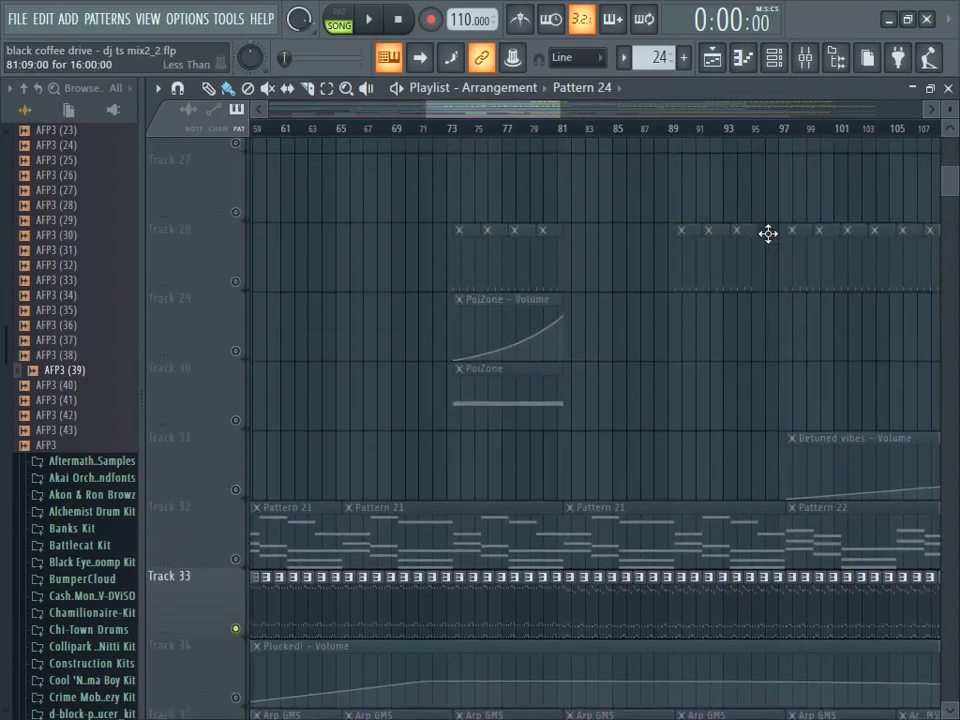
scroll(767, 233, "up", 18)
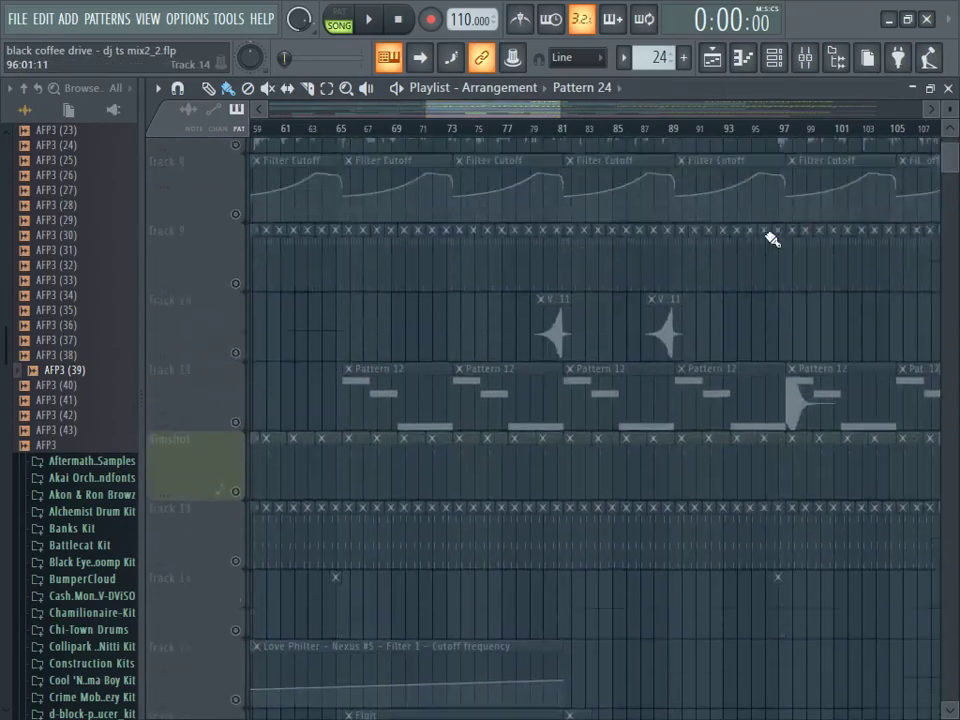
scroll(771, 239, "up", 6)
scroll(563, 138, "down", 2)
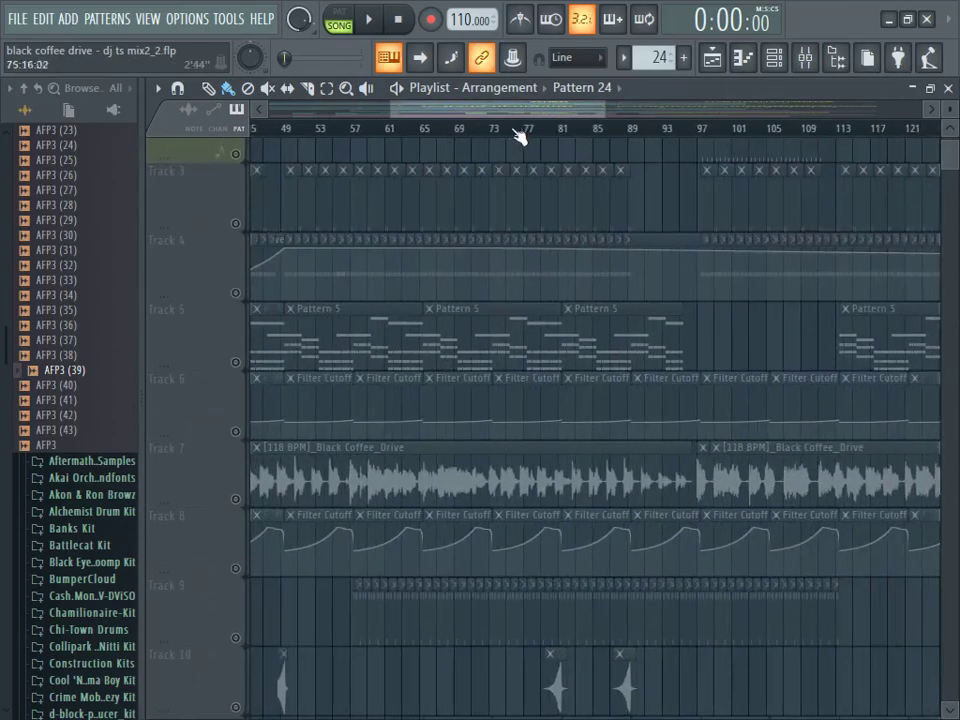
Step: Solo the Black Coffee Drive vocal on Track 7 and play the song from about bar 77
left_click(236, 498)
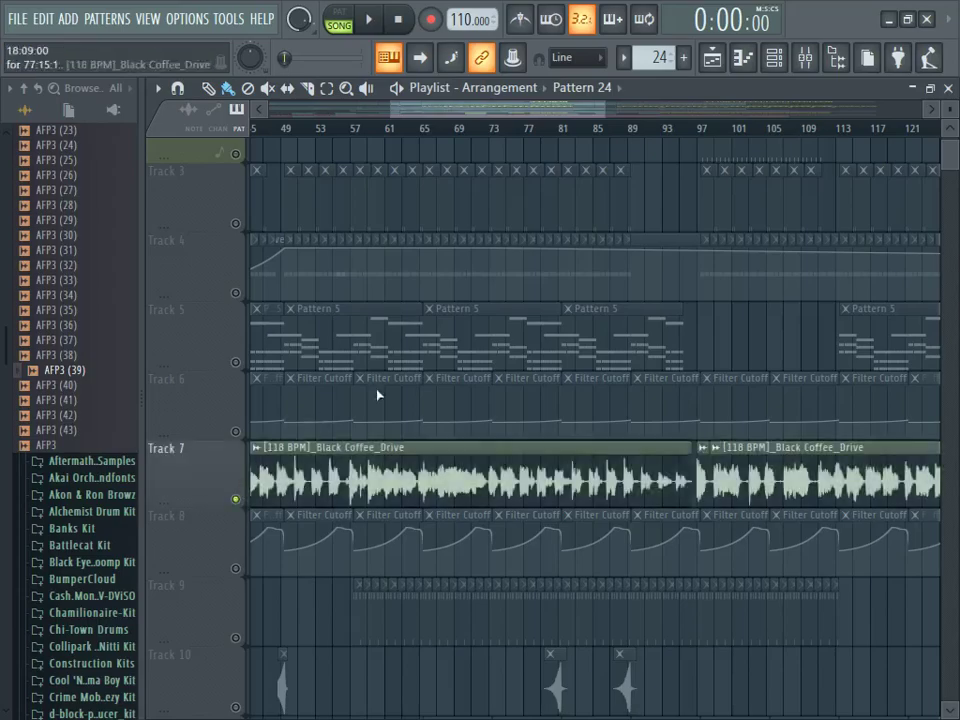
left_click(563, 138)
left_click(523, 130)
left_click(369, 22)
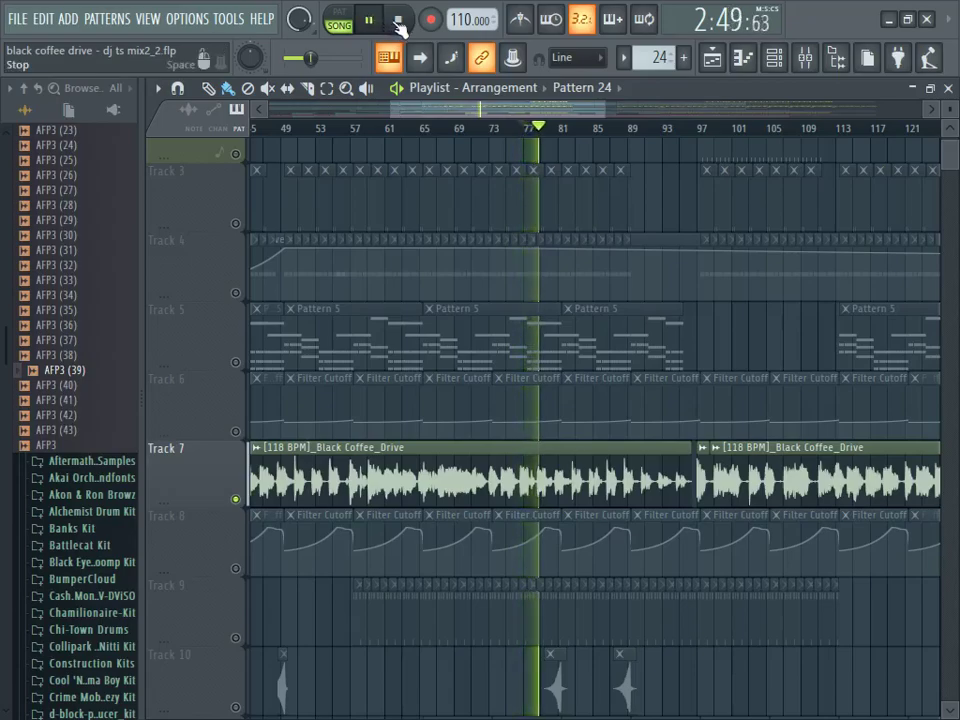
Step: Replay the soloed vocal track from about bar 81 and stop playback
left_click(397, 21)
left_click(560, 130)
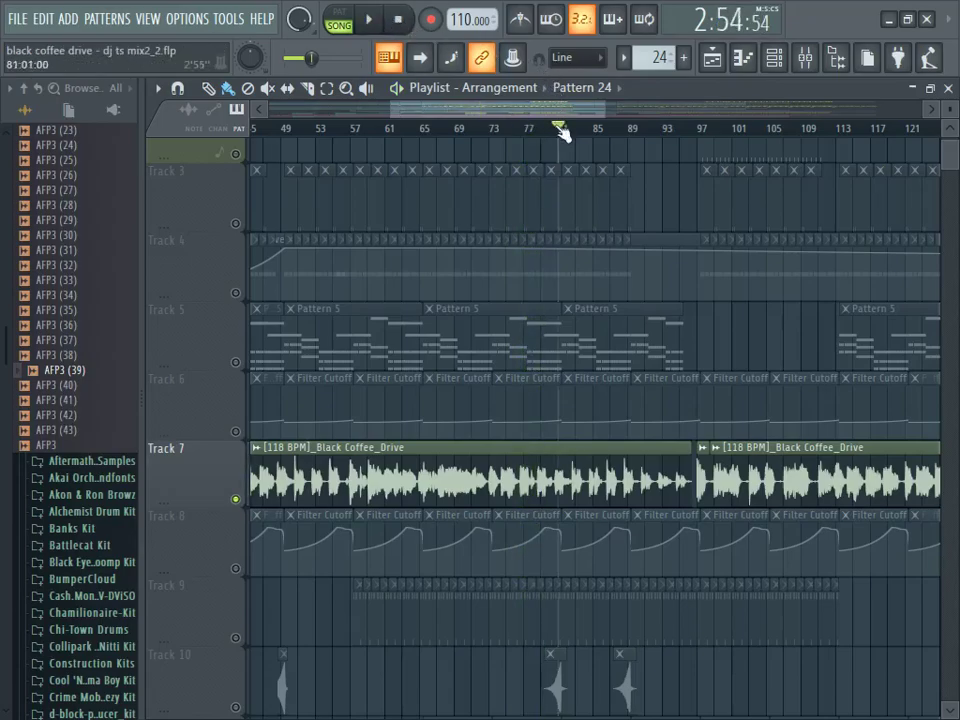
left_click(369, 22)
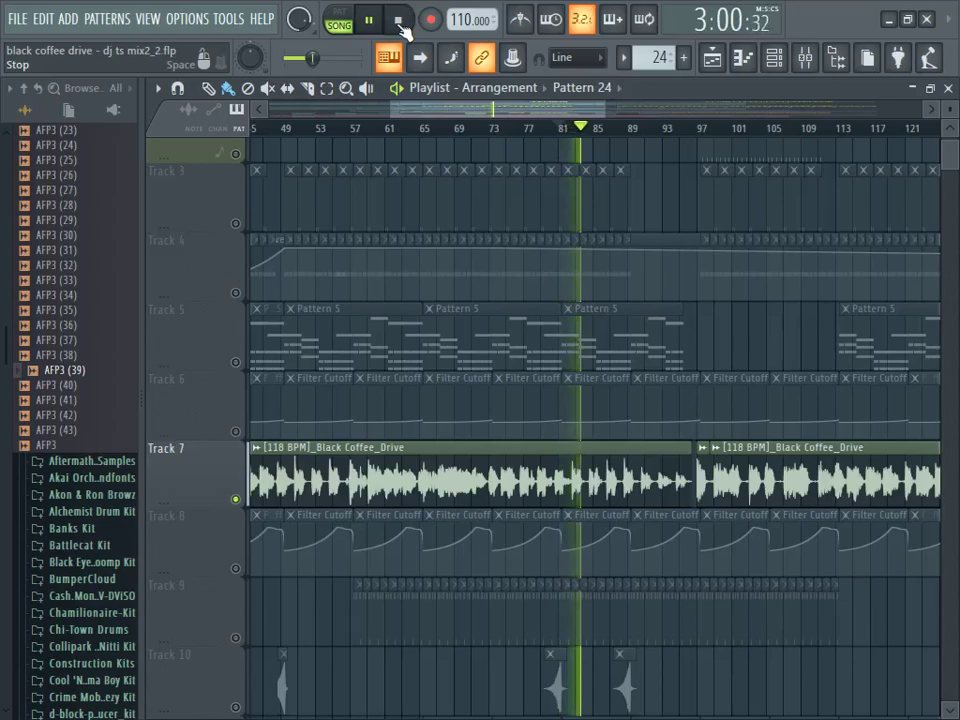
left_click(400, 22)
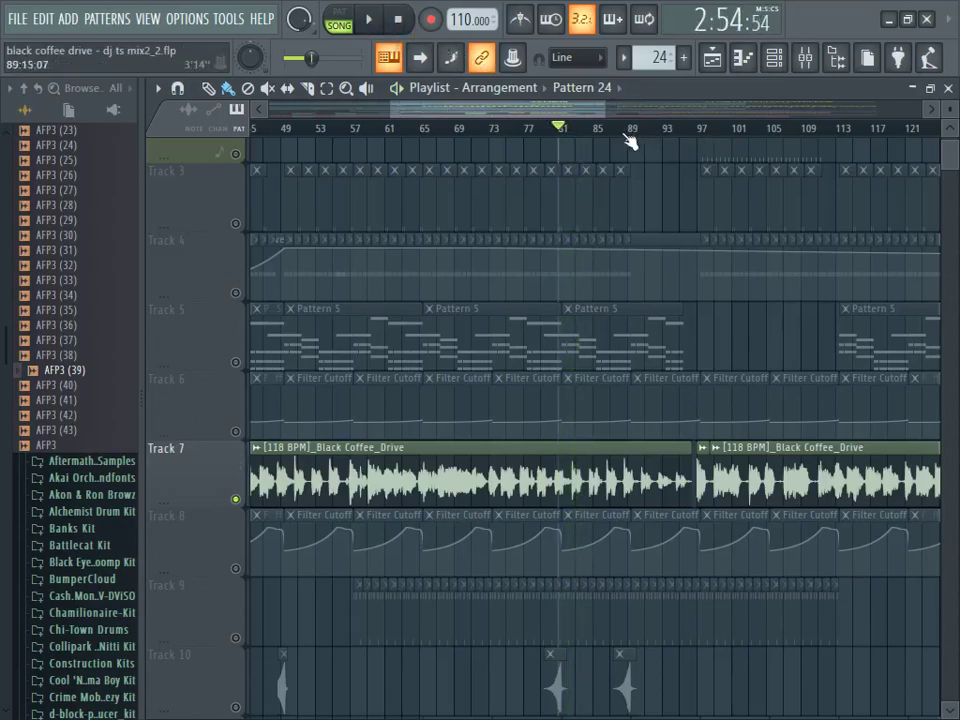
Step: Unmute Tracks 1, 3, 4 and 5 in the playlist alongside the vocal
scroll(620, 136, "down", 5)
scroll(597, 606, "up", 2)
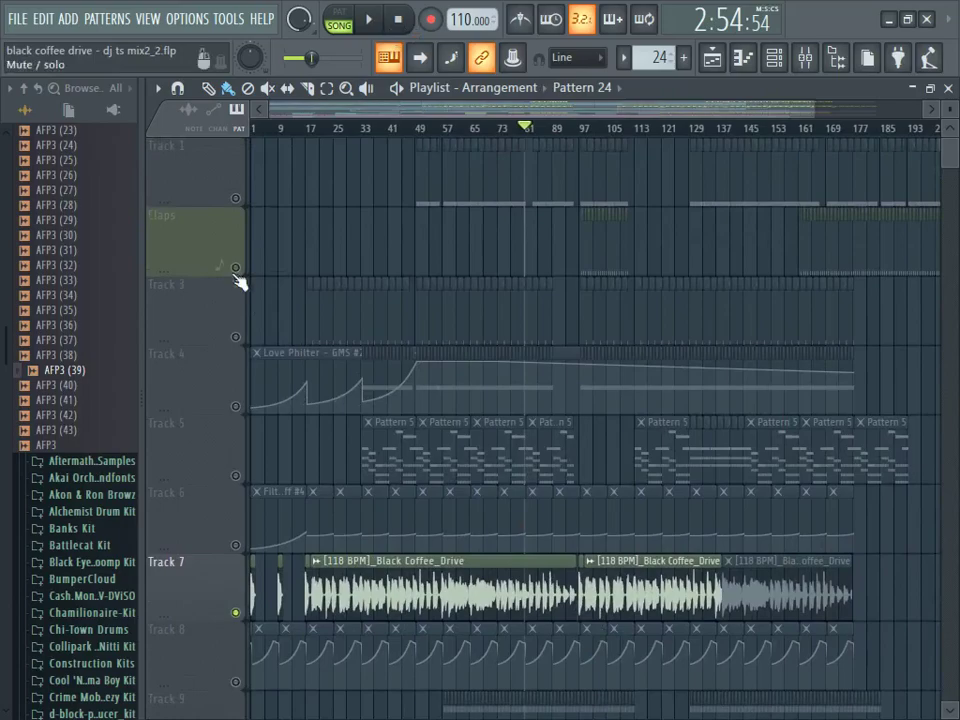
left_click(237, 199)
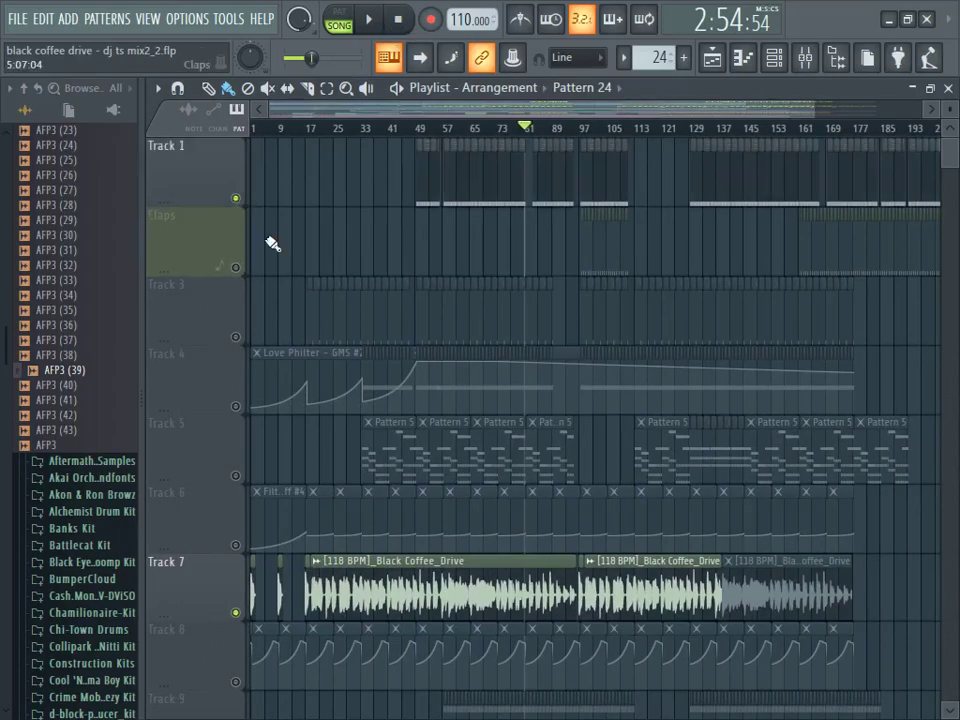
left_click(237, 337)
left_click(237, 407)
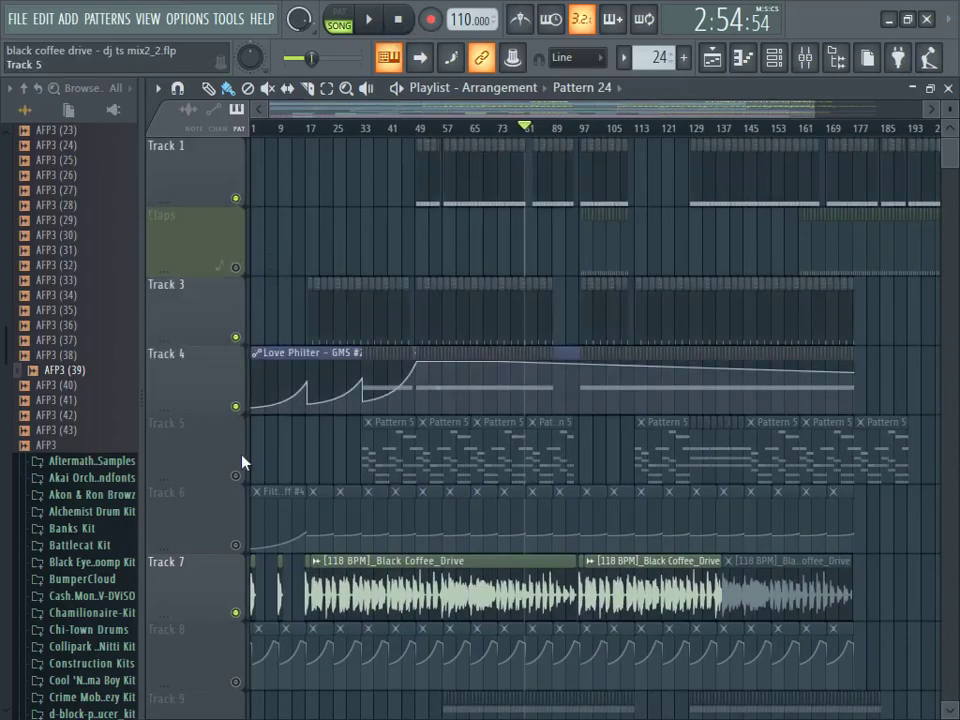
left_click(237, 476)
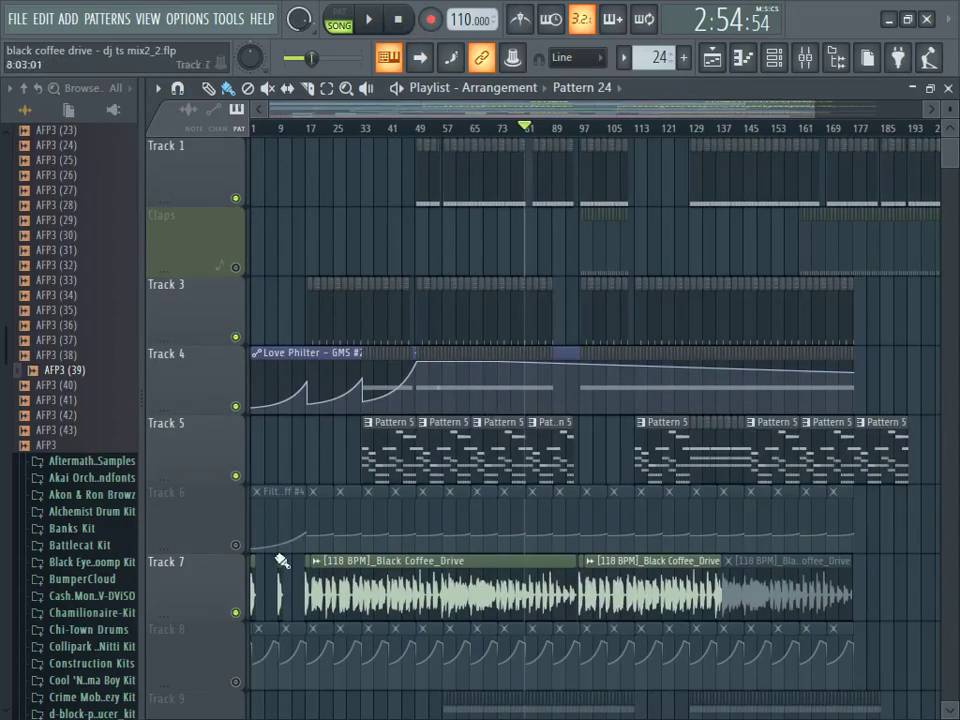
Step: Mute the vocal on Track 7 and unmute Tracks 8 and 9
left_click(237, 612)
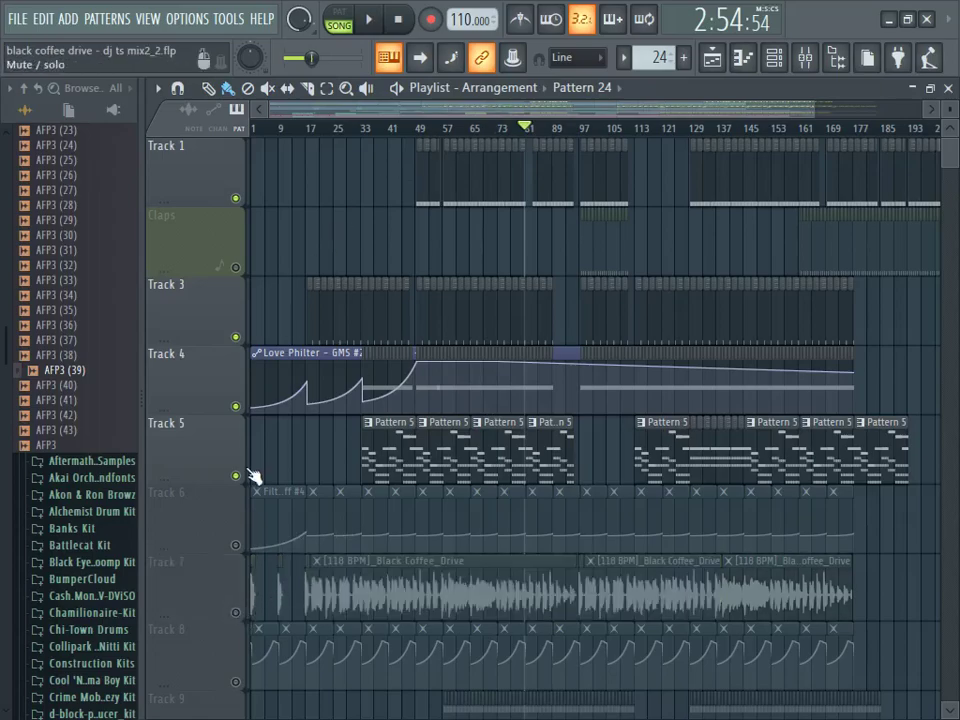
scroll(428, 559, "down", 4)
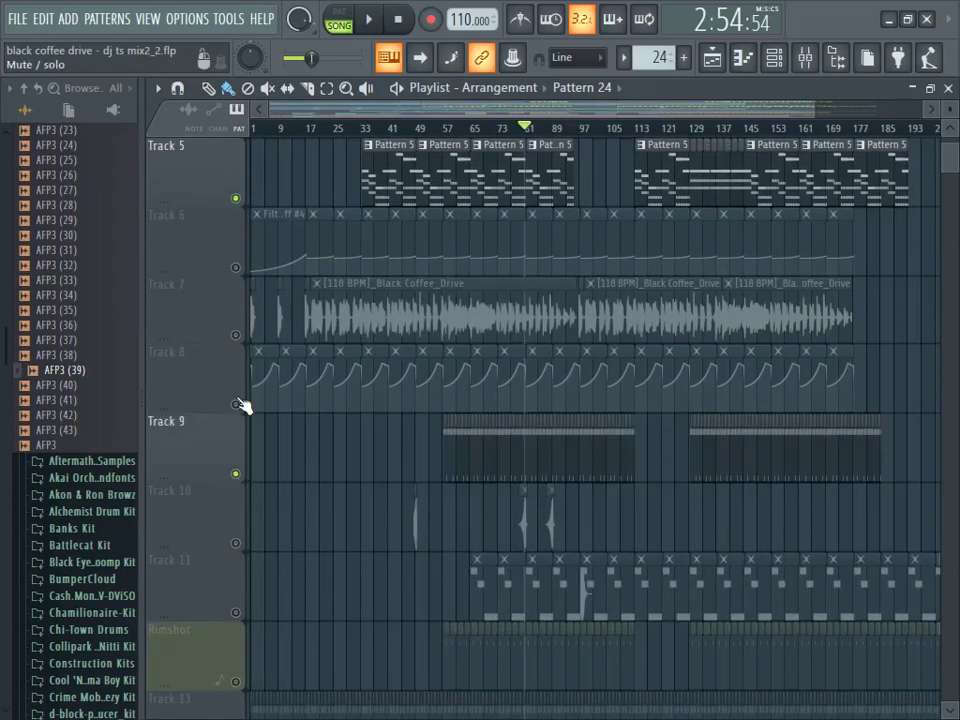
left_click(237, 405)
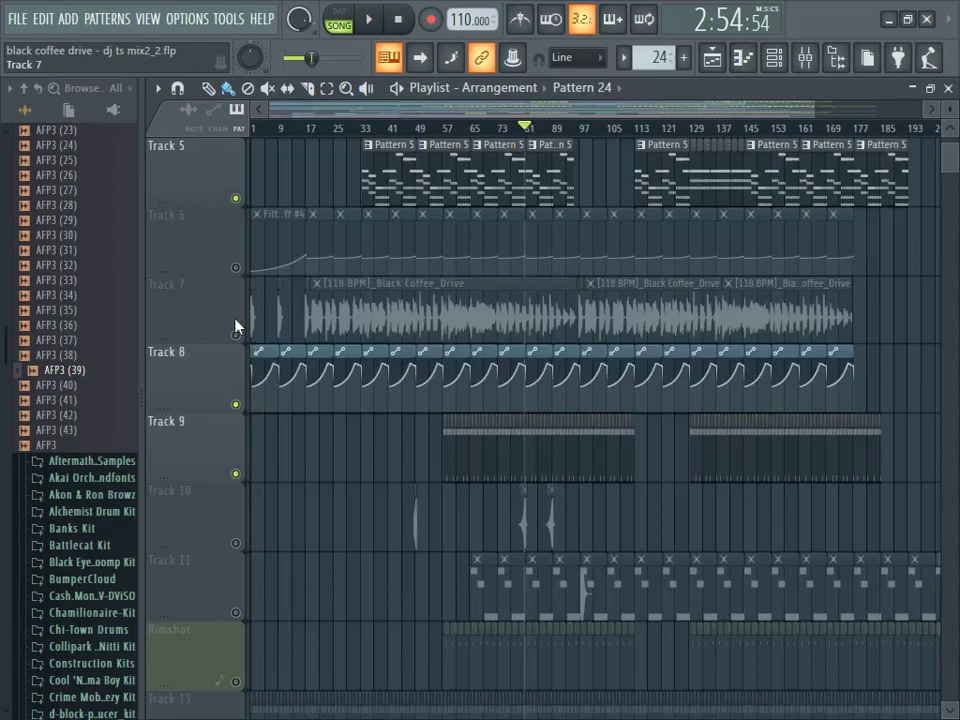
Step: Play the unmuted tracks from about bar 81 while looking through the whole playlist arrangement
scroll(604, 476, "down", 7)
scroll(510, 433, "up", 5)
scroll(439, 311, "up", 6)
scroll(439, 311, "down", 5)
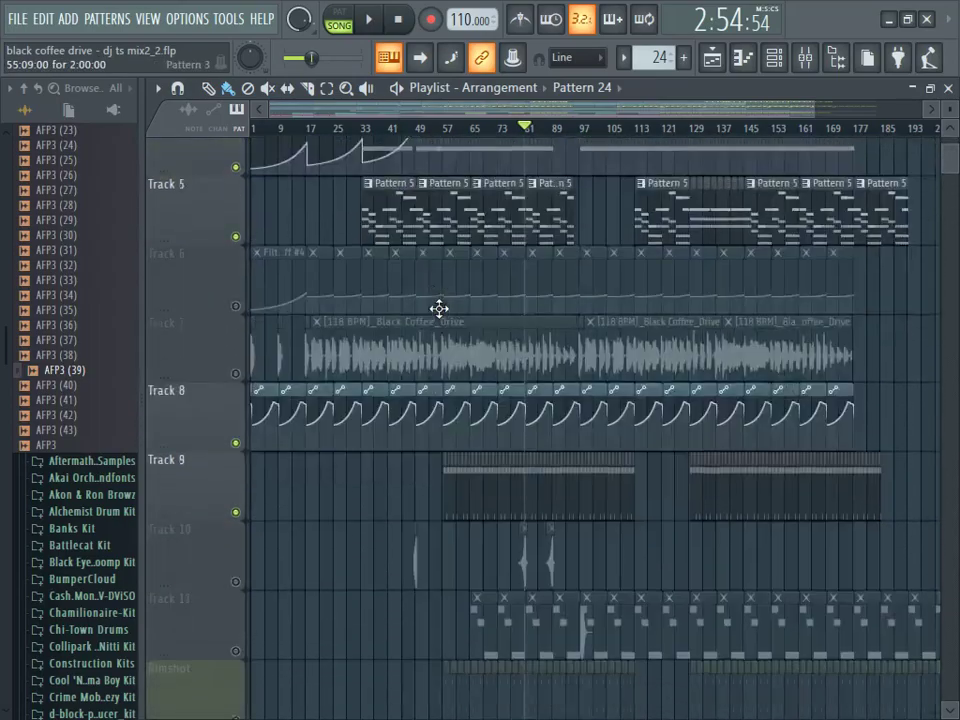
key("space")
scroll(574, 381, "down", 5)
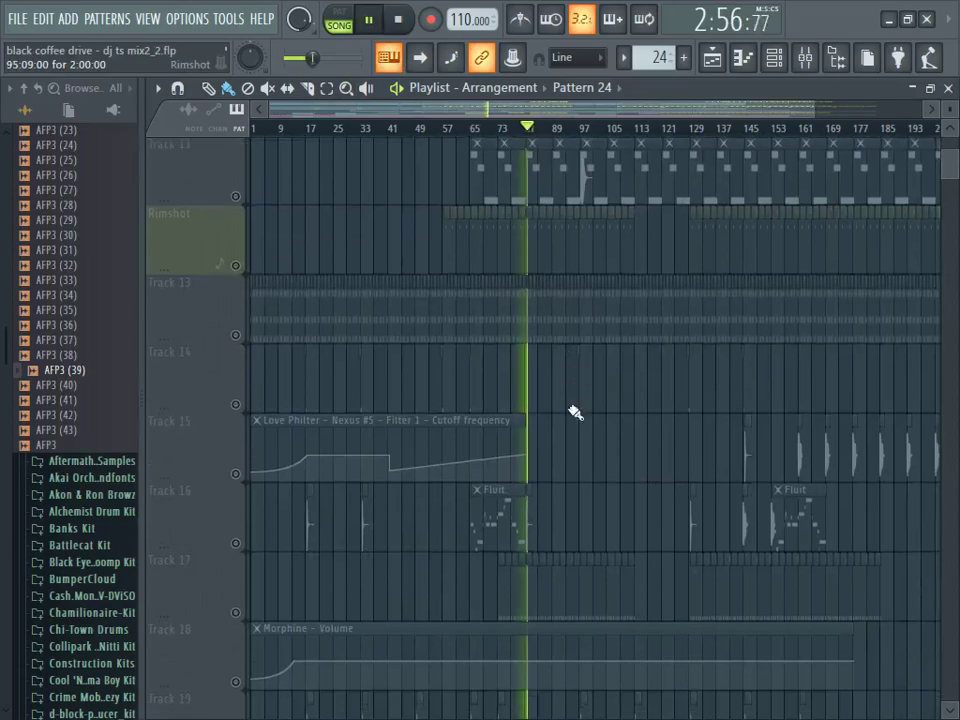
scroll(499, 571, "down", 4)
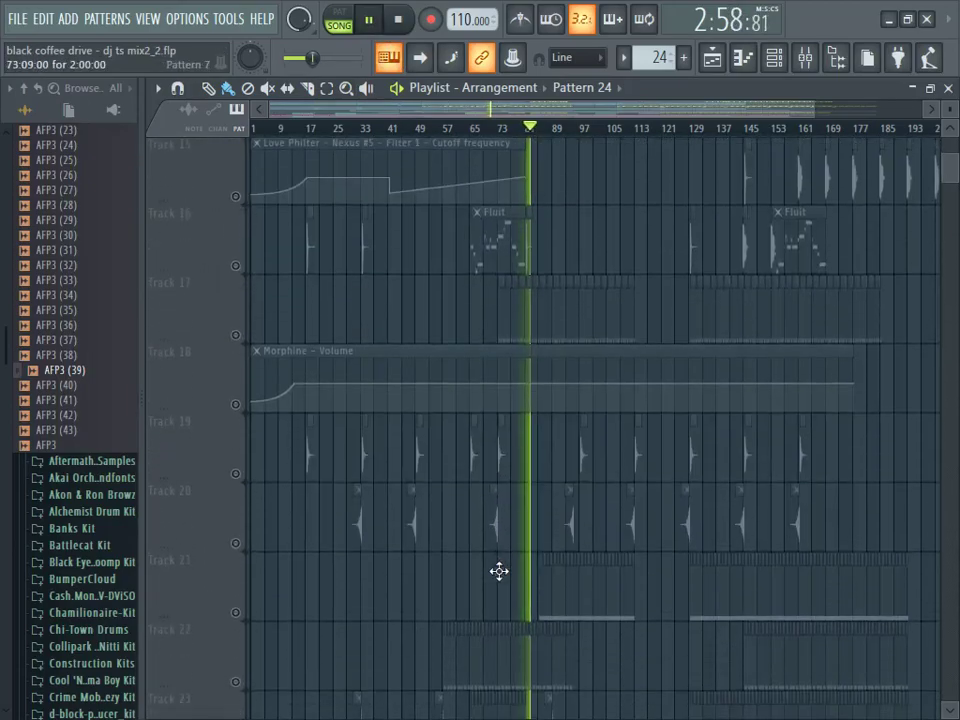
scroll(499, 571, "up", 4)
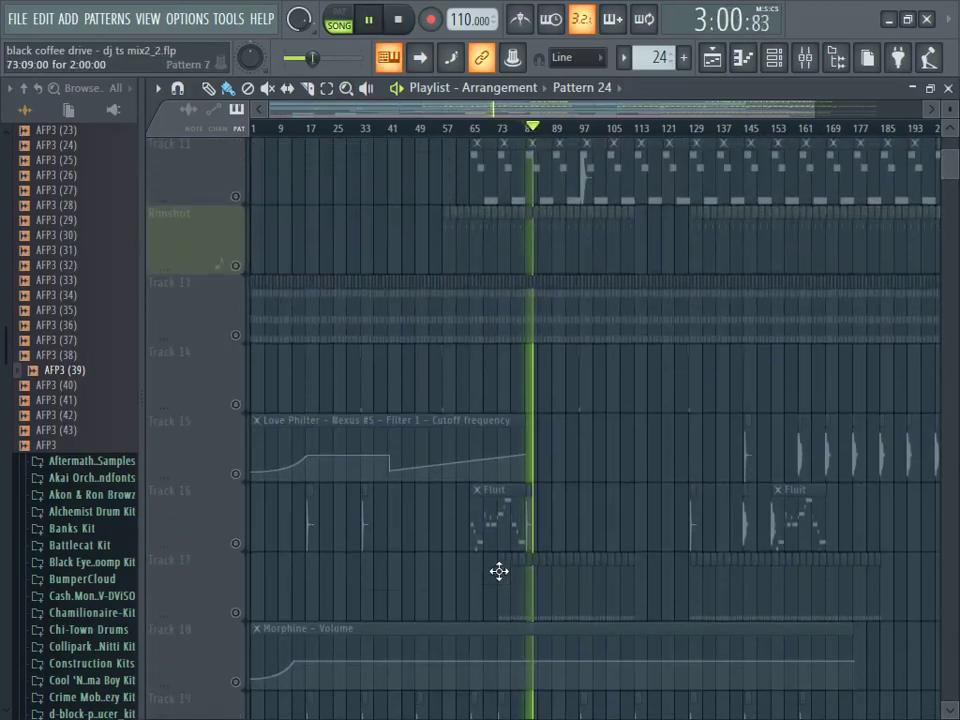
scroll(499, 571, "down", 5)
scroll(499, 571, "down", 11)
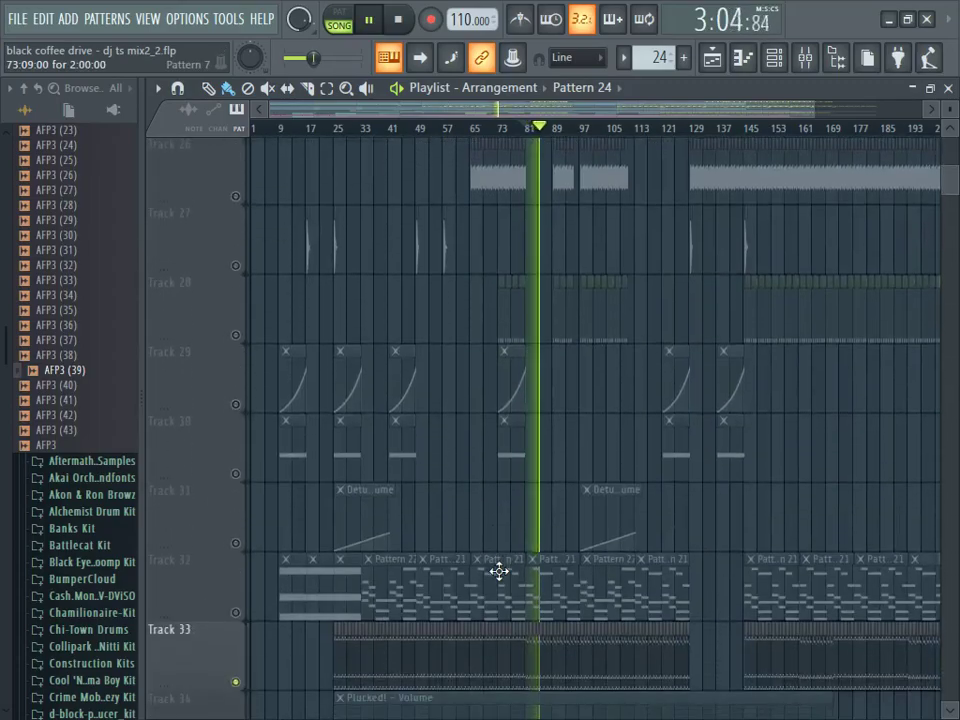
scroll(499, 571, "up", 19)
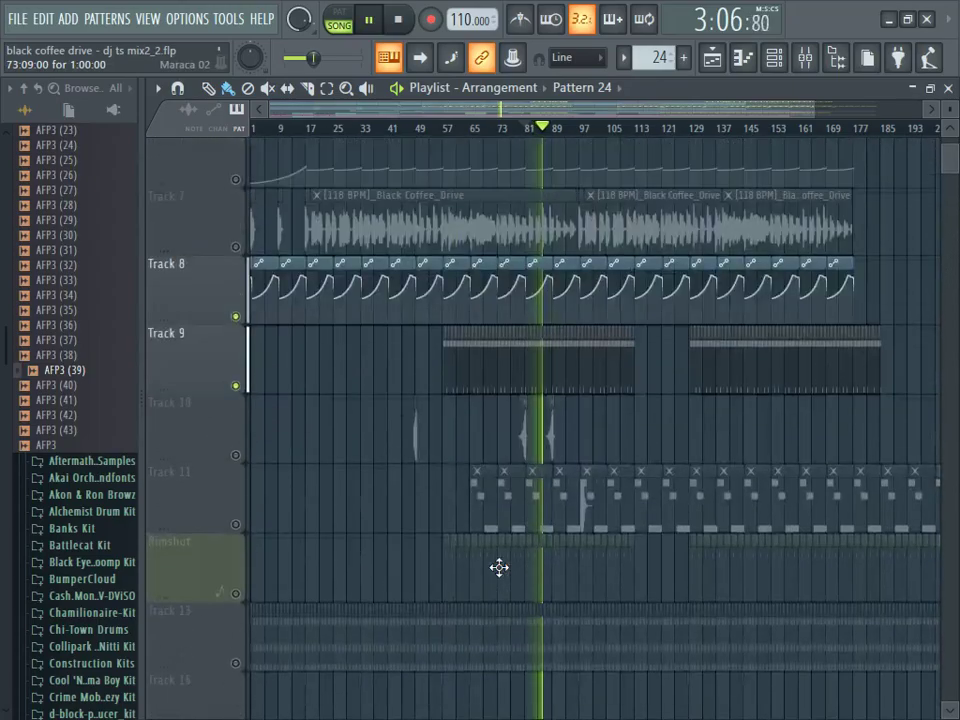
scroll(499, 567, "up", 6)
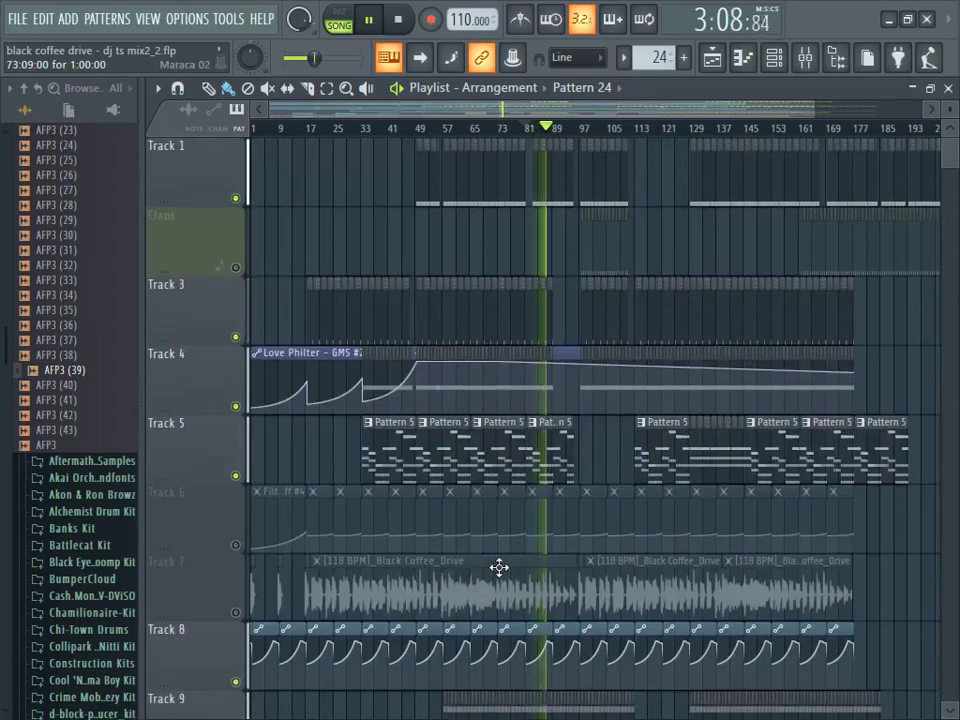
Step: Mute Track 3 while the song plays, try toggling Track 13, and stop playback
left_click(238, 337)
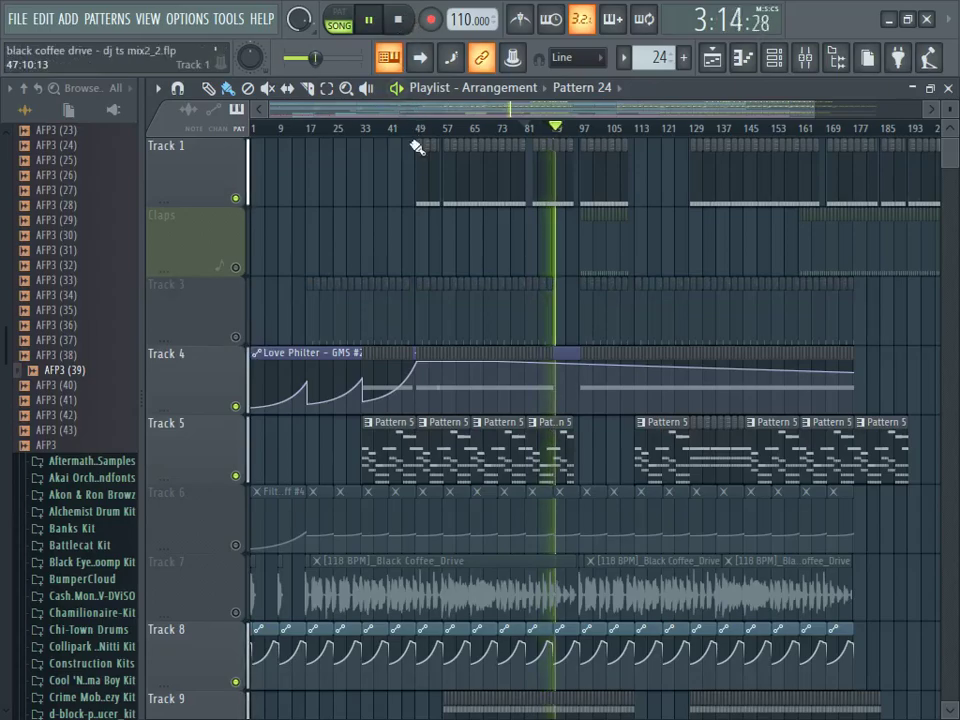
scroll(420, 165, "down", 7)
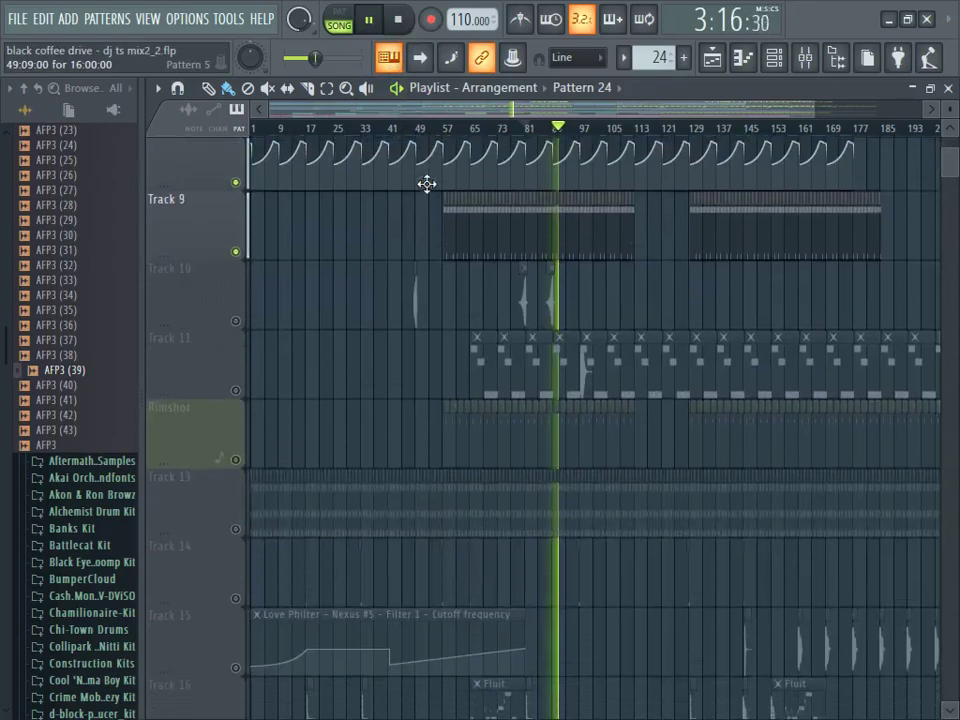
scroll(427, 184, "down", 4)
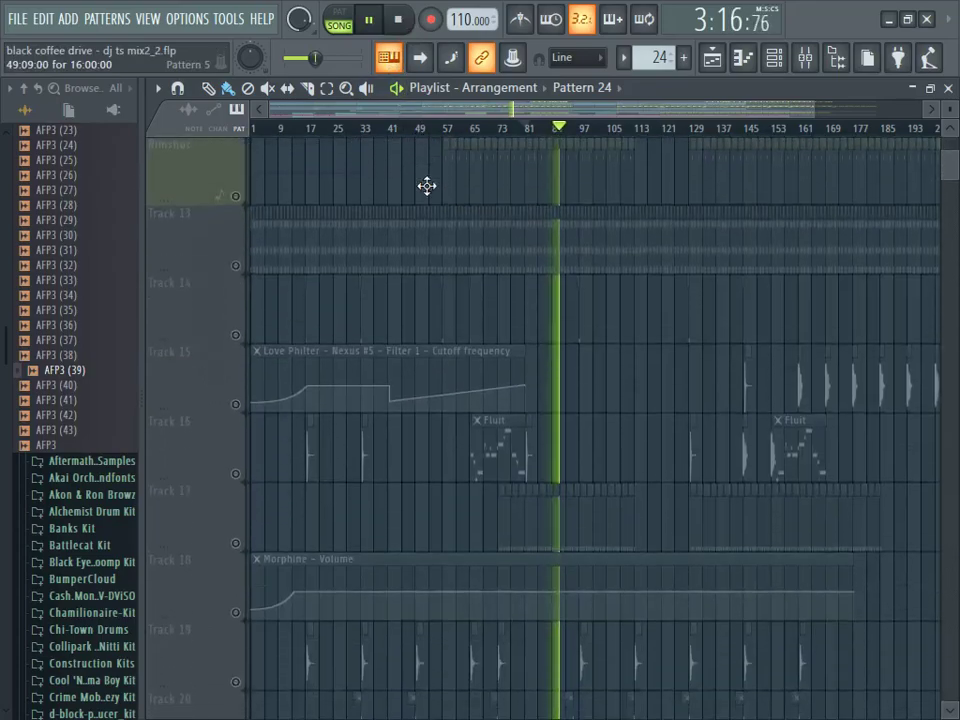
left_click(238, 267)
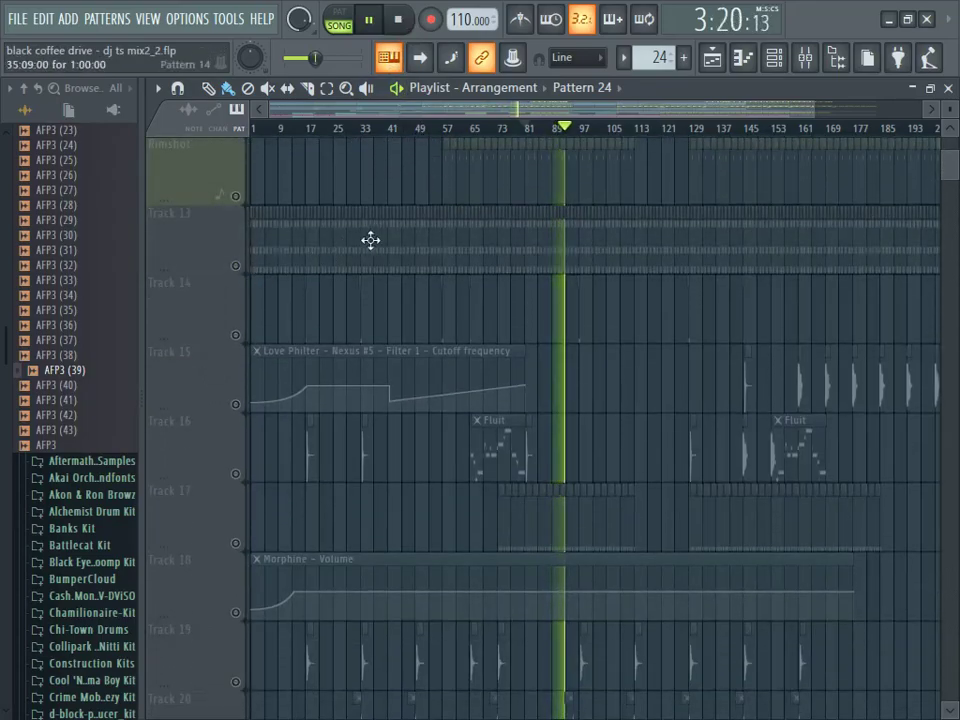
scroll(528, 287, "down", 5)
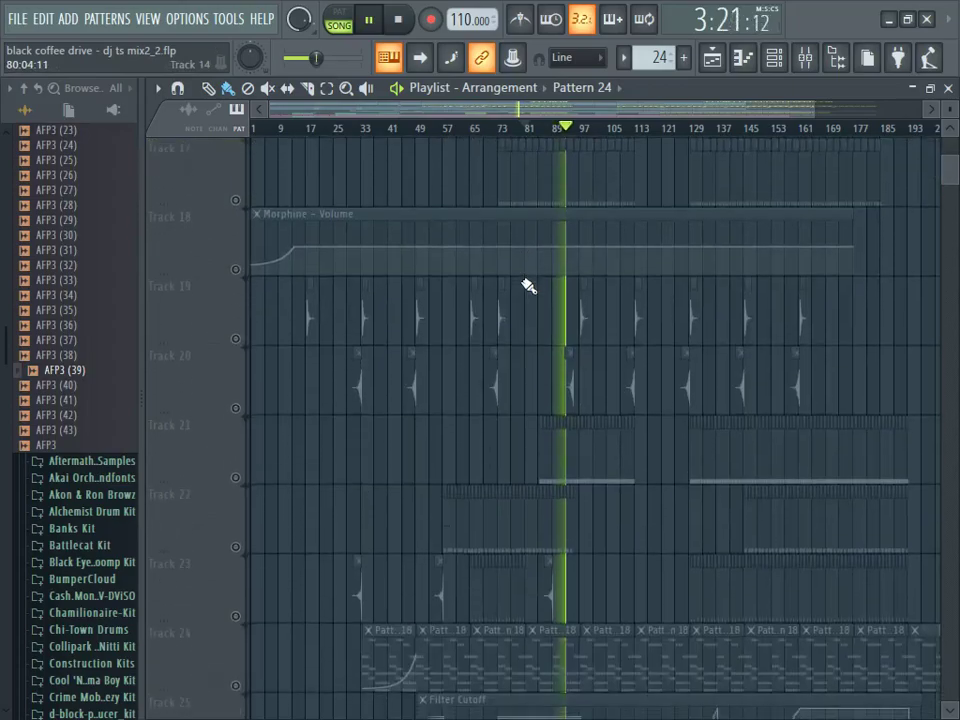
left_click(399, 20)
Step: Open Pattern 18 from Track 24 to view its GMS notes in the piano roll
scroll(613, 505, "down", 9)
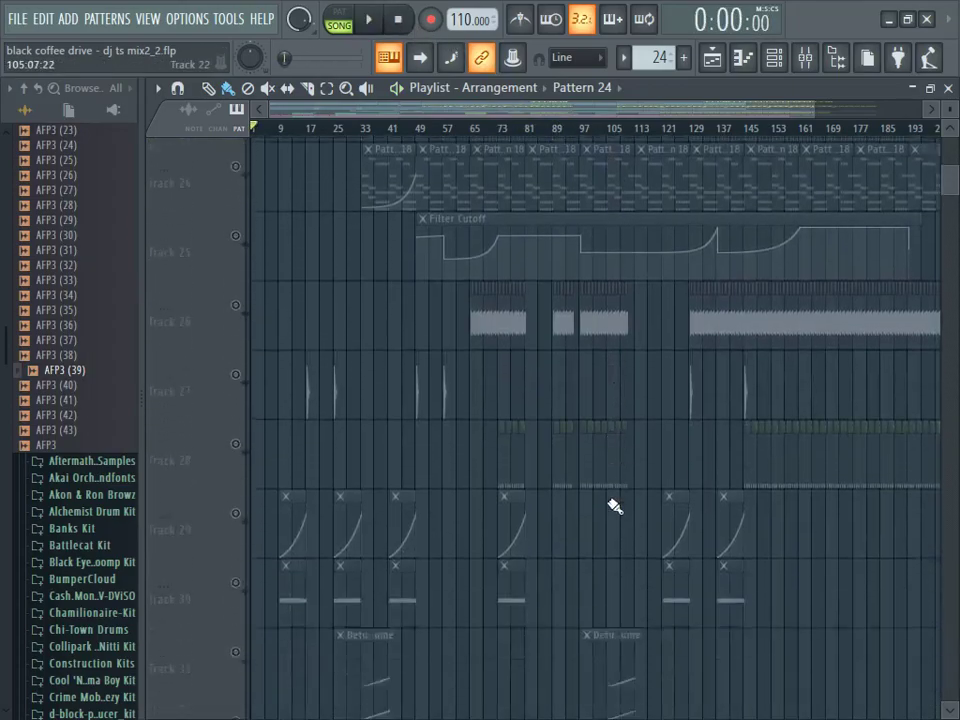
scroll(613, 505, "up", 5)
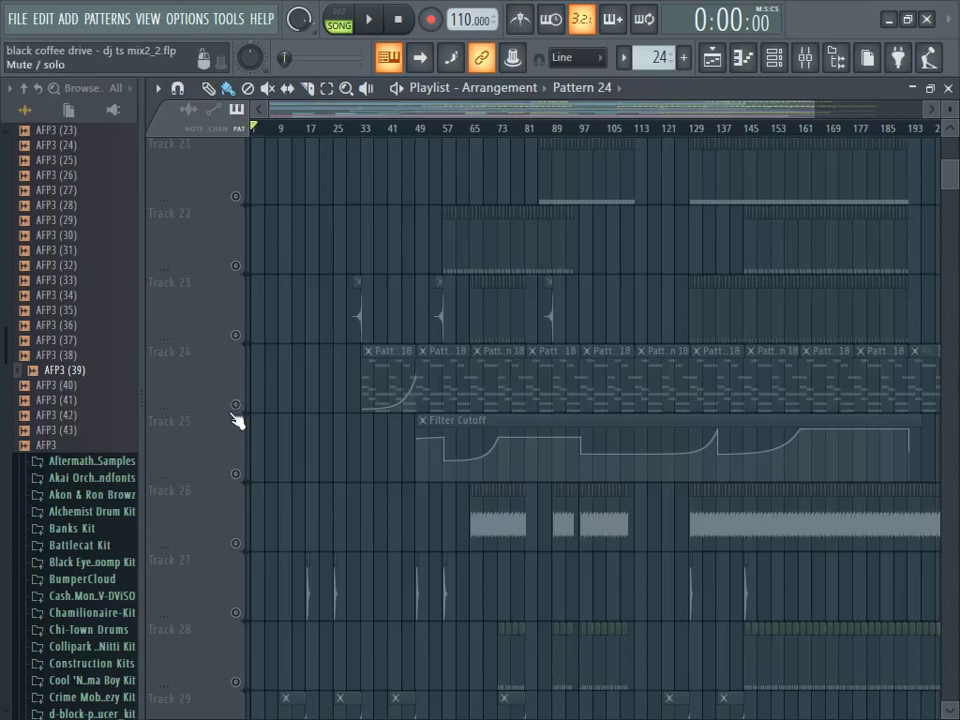
double_click(544, 390)
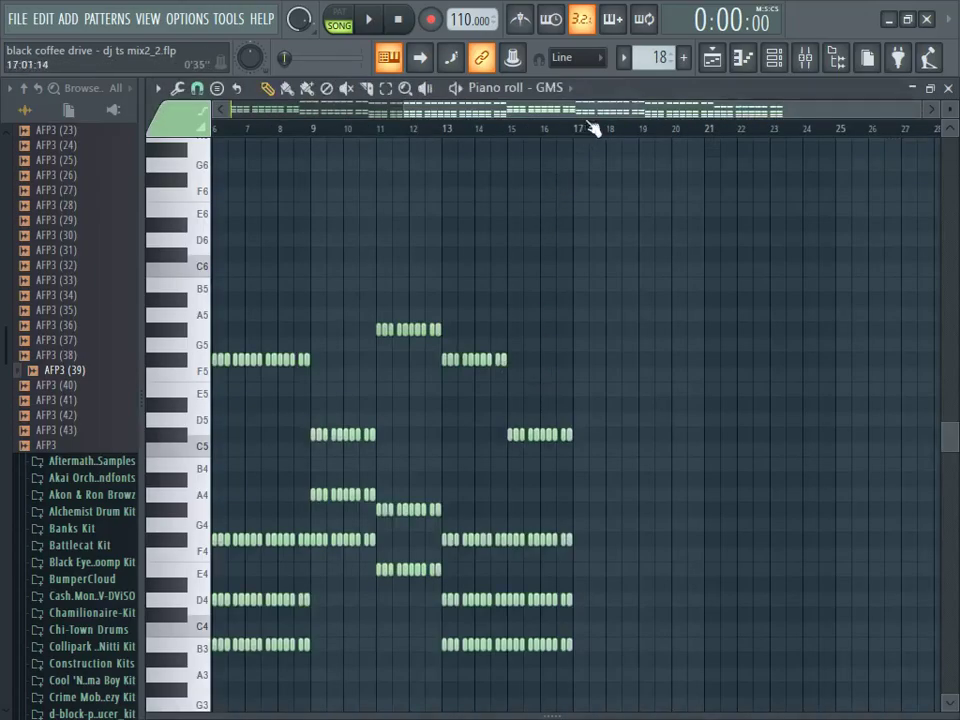
Step: Review Pattern 18's GMS notes, show its channels in the Channel rack, and audition the pattern on its own
left_click_drag(497, 115, 612, 117)
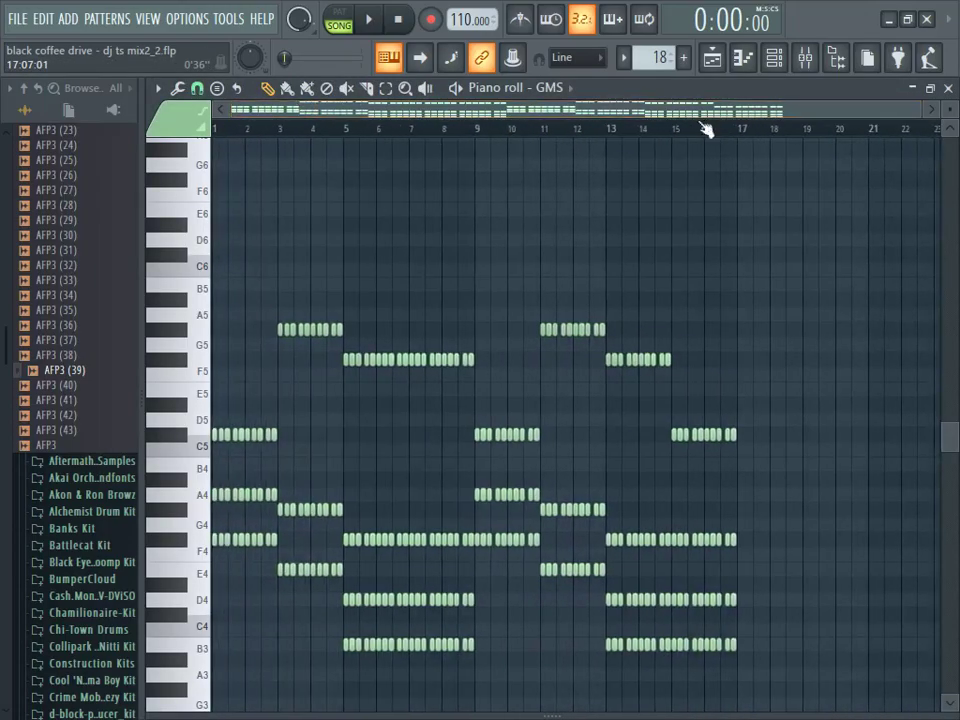
left_click(774, 57)
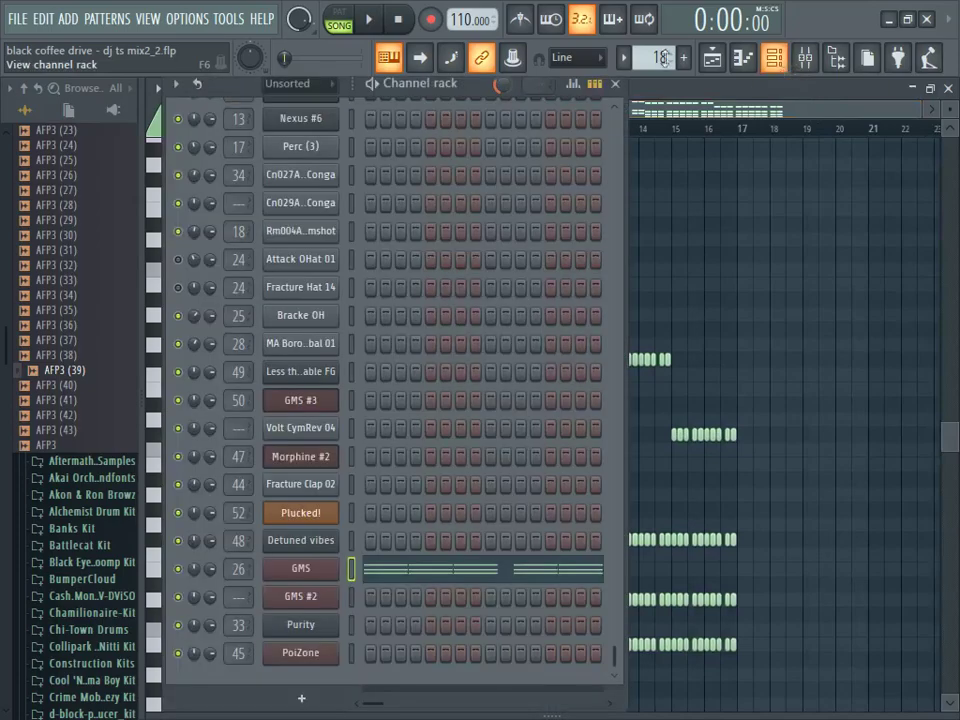
left_click(368, 19)
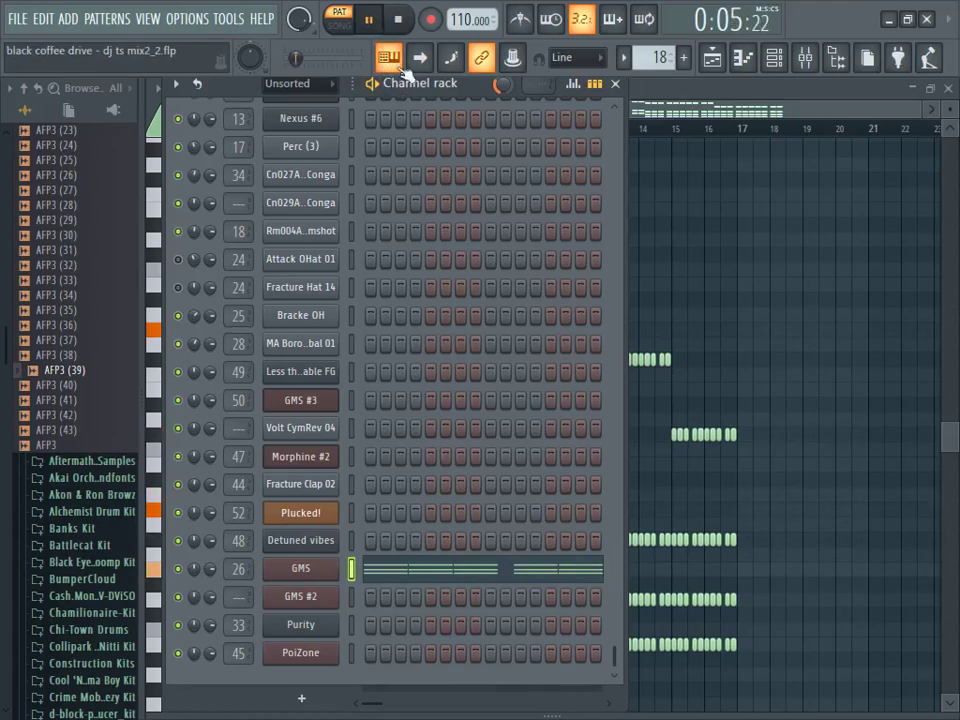
key("space")
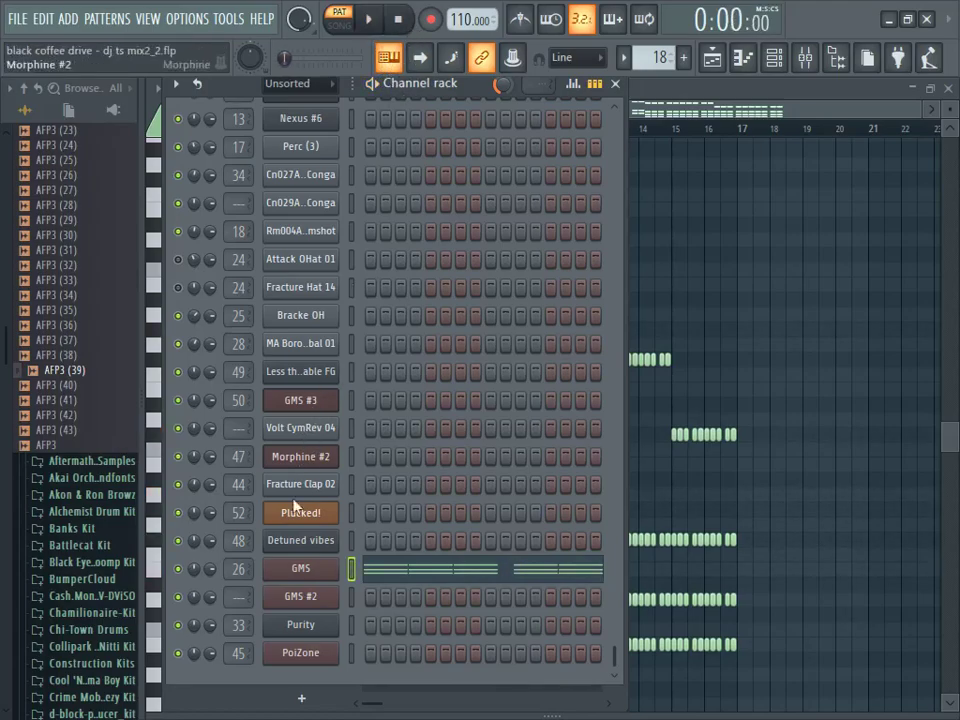
Step: Open the GMS synth from its channel and play Pattern 18 while viewing the Trance Stab TE settings
left_click(320, 570)
left_click_drag(676, 205, 644, 132)
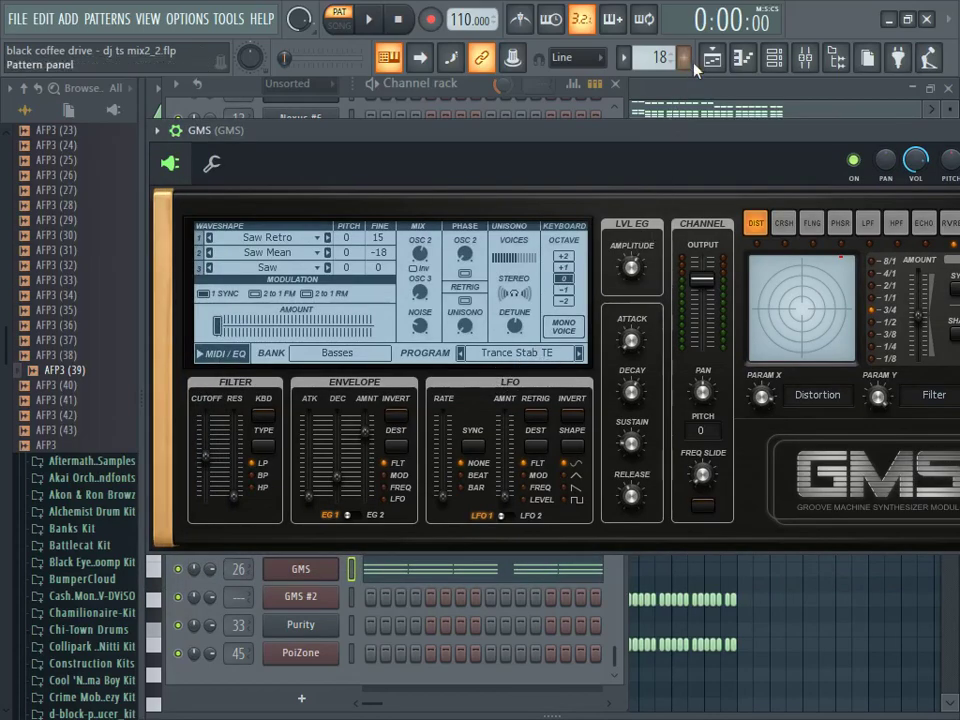
left_click(368, 20)
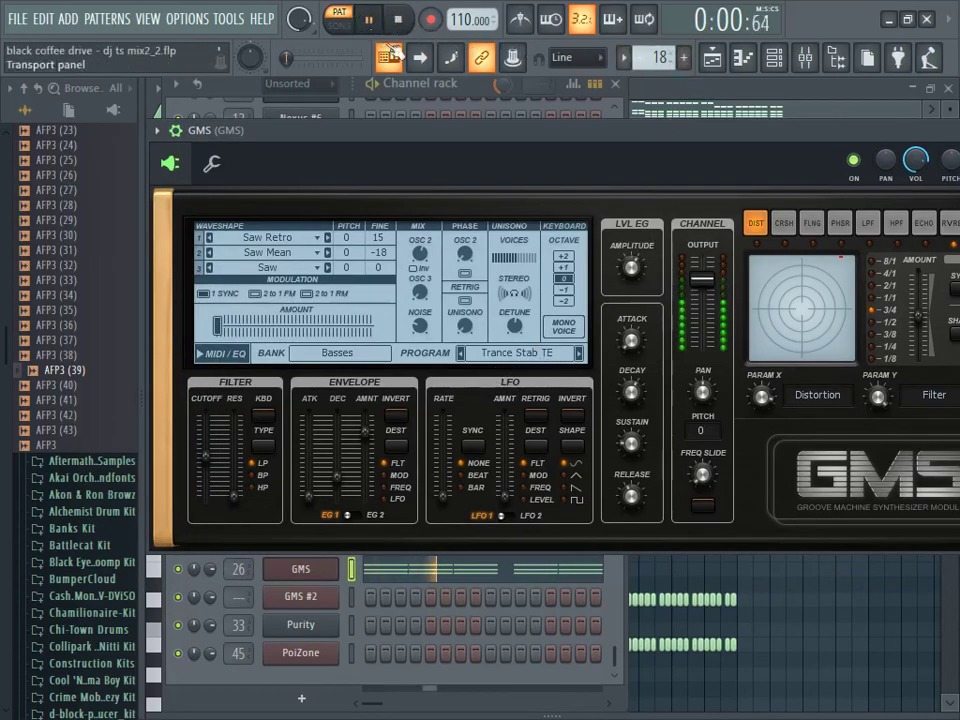
left_click_drag(583, 150, 583, 196)
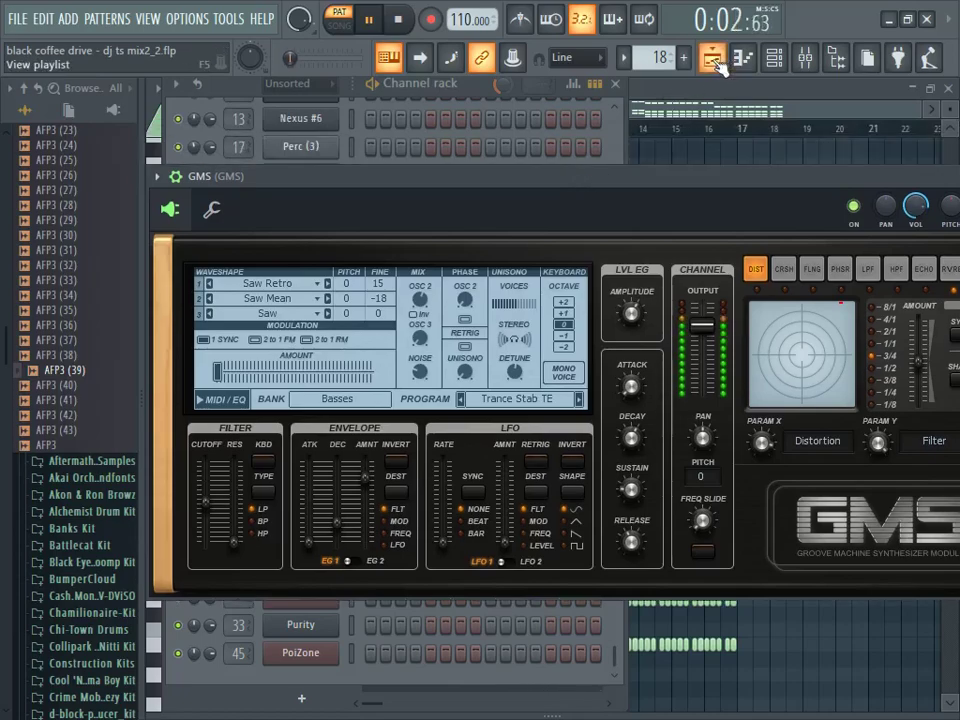
Step: Return to the playlist arrangement, play the song from about bar 42, and stop playback
left_click(714, 60)
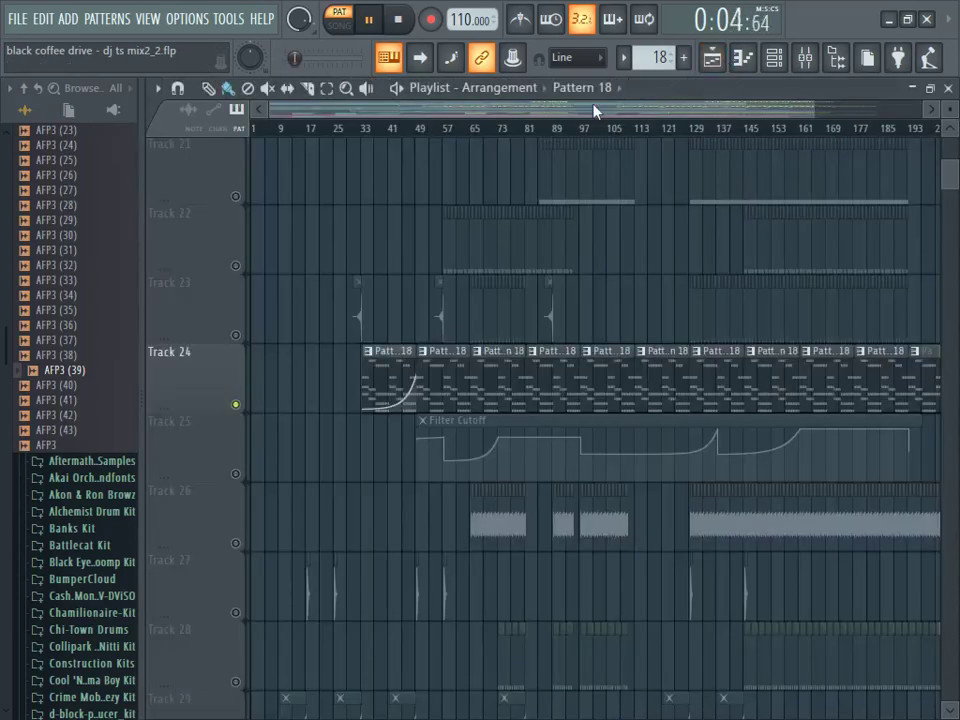
left_click(392, 128)
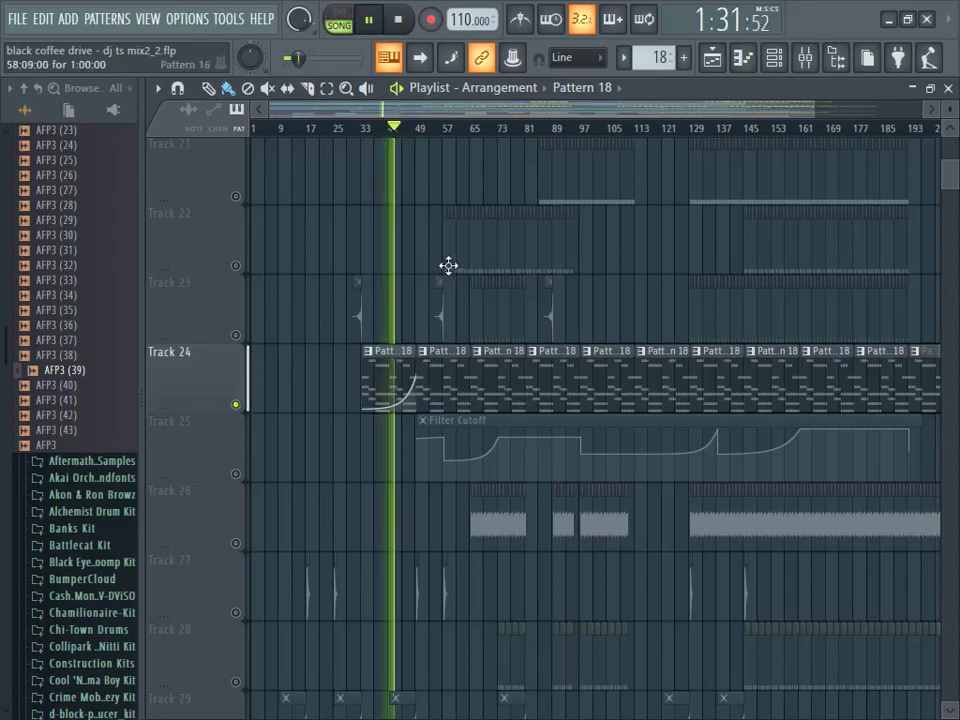
scroll(432, 141, "up", 1)
scroll(432, 141, "up", 1)
scroll(424, 193, "up", 3)
left_click(404, 21)
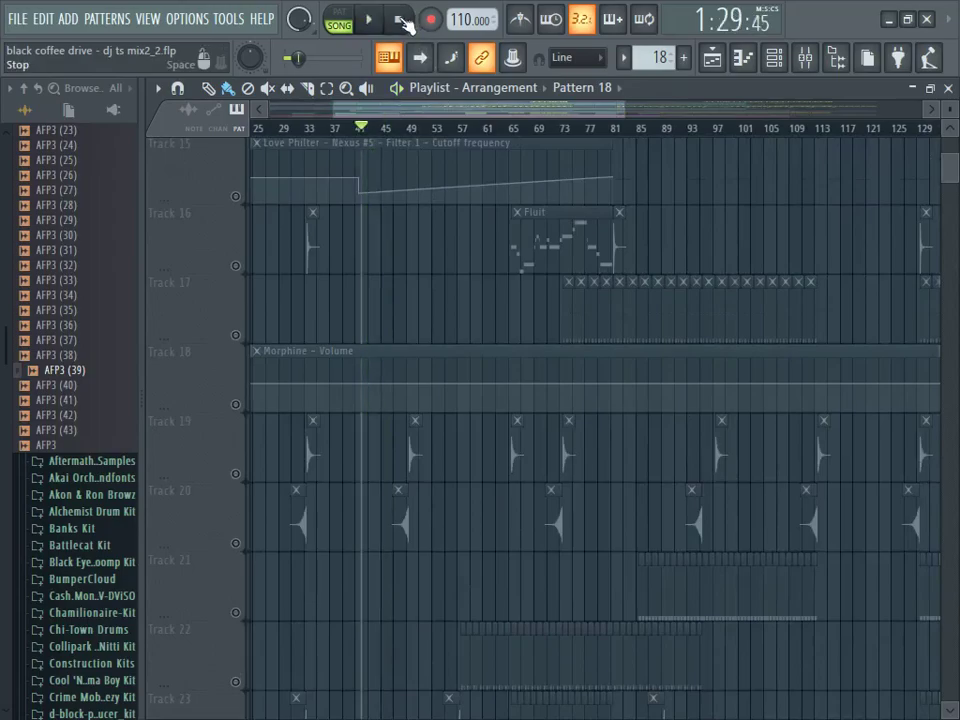
Step: Toggle Track 6 on and off and mute Track 5 in the playlist
scroll(413, 138, "down", 3)
scroll(413, 353, "up", 6)
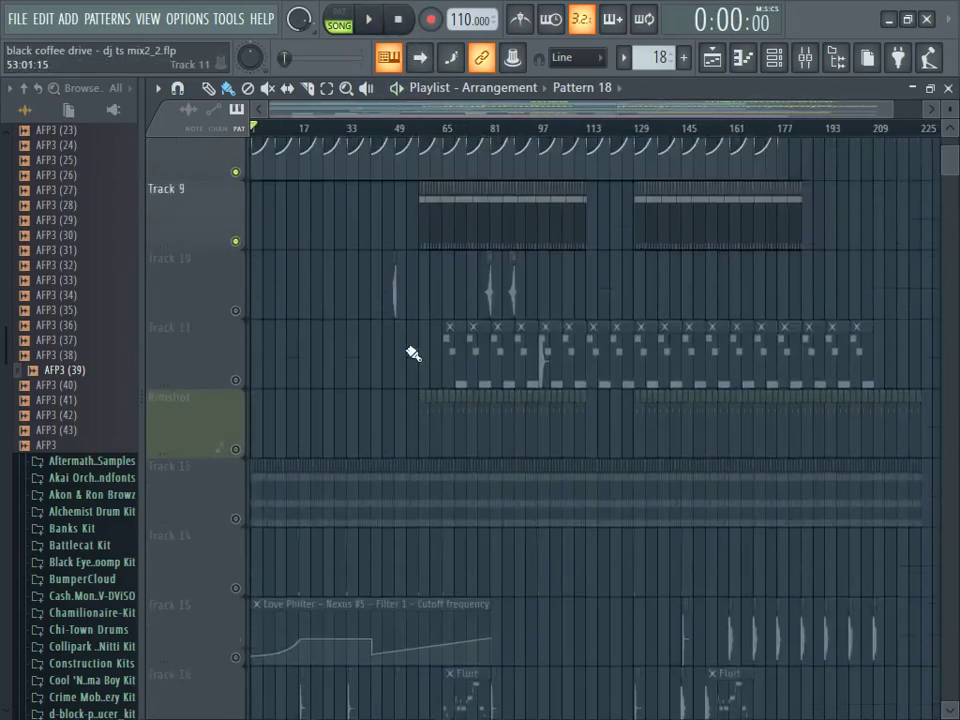
scroll(252, 487, "up", 2)
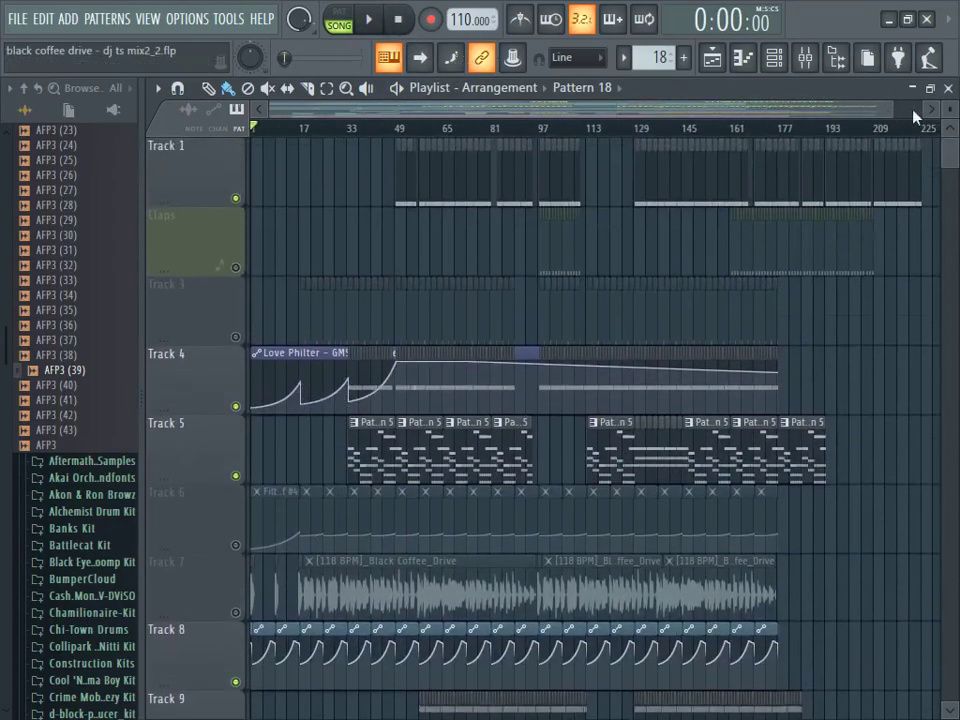
scroll(421, 231, "down", 4)
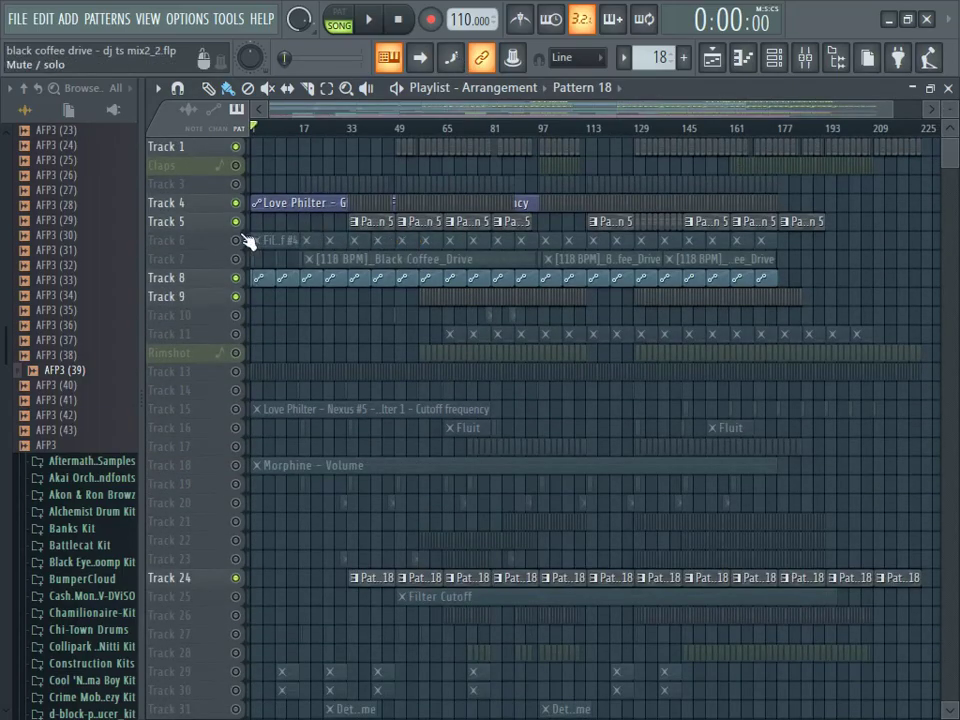
left_click(237, 240)
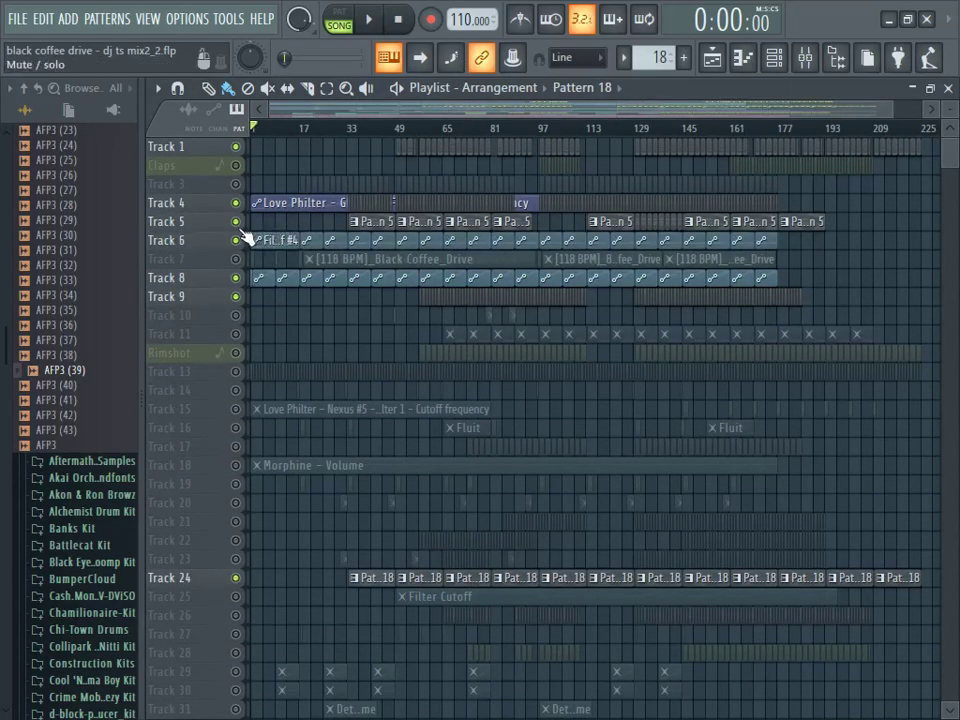
left_click_drag(240, 246, 237, 221)
mouse_move(949, 112)
left_mouse_down()
mouse_move(948, 100)
mouse_move(949, 112)
left_mouse_up()
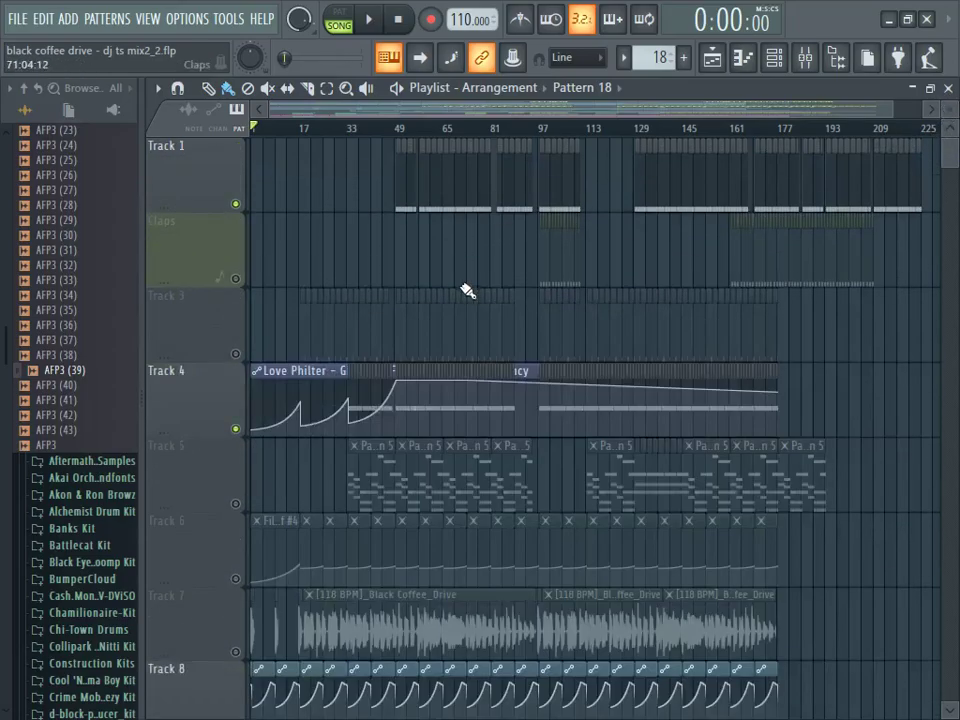
Step: Play the song from bar 33 and look through the arrangement to examine the unmuted tracks
scroll(468, 290, "down", 10)
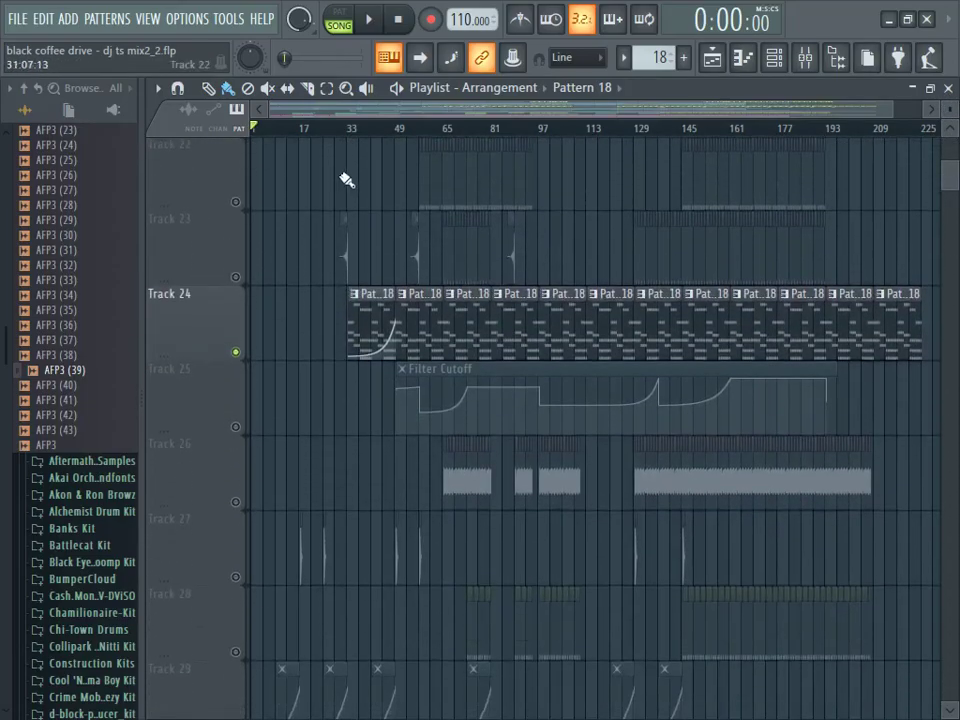
left_click(352, 130)
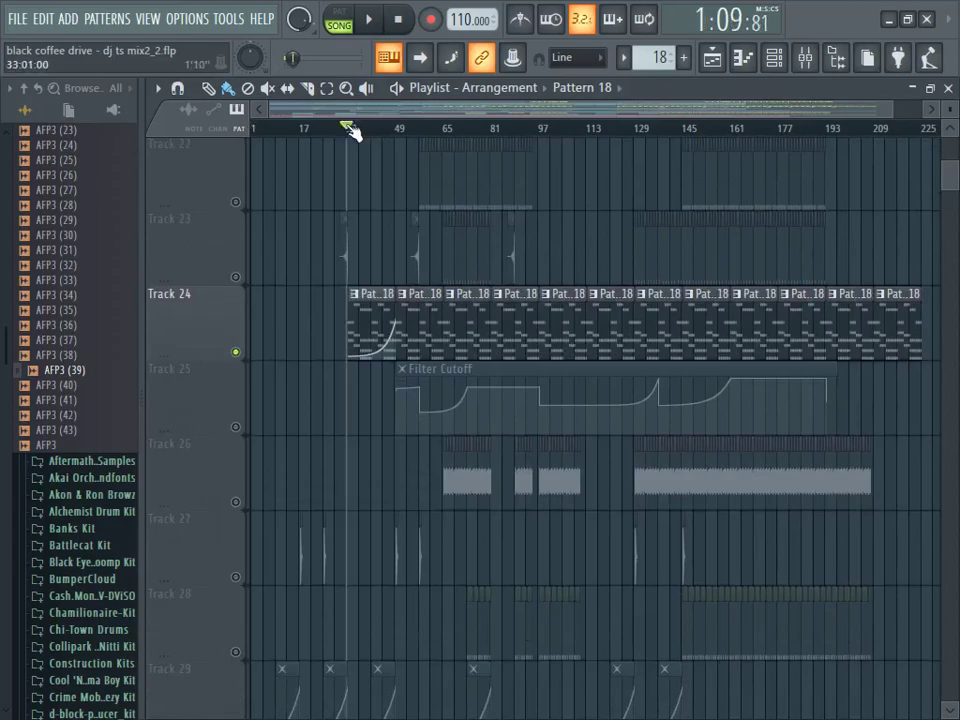
left_click(370, 20)
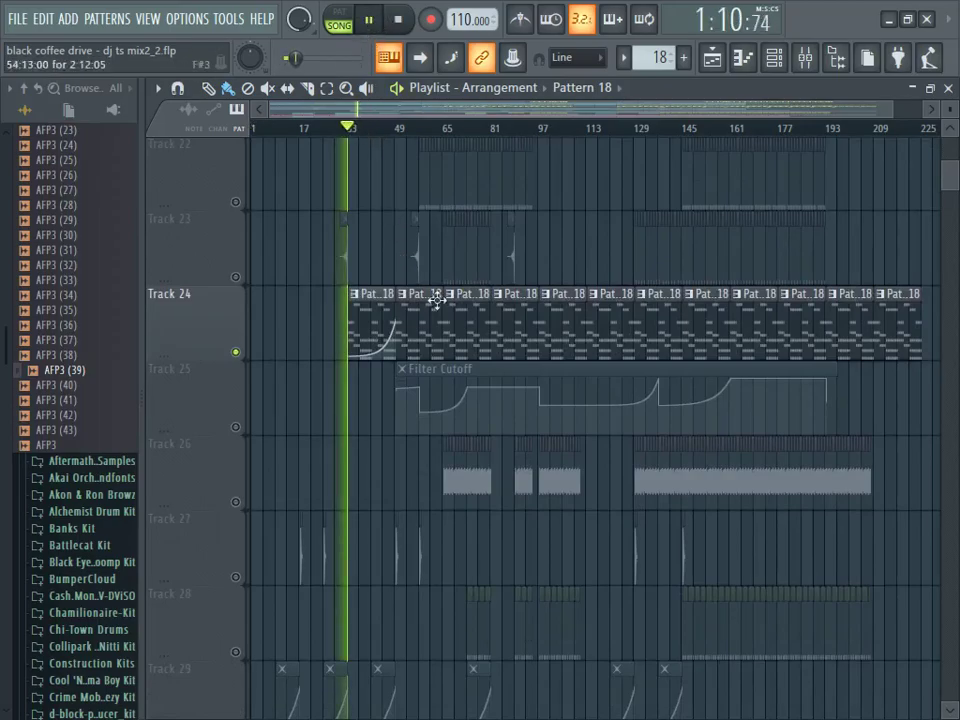
scroll(415, 282, "down", 10)
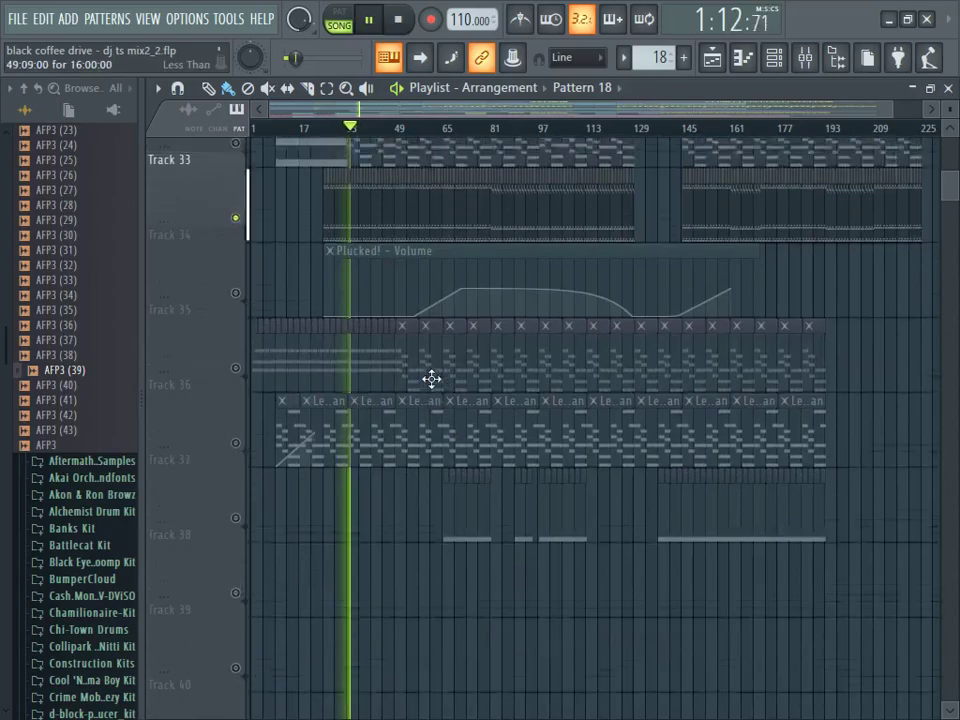
scroll(431, 378, "up", 5)
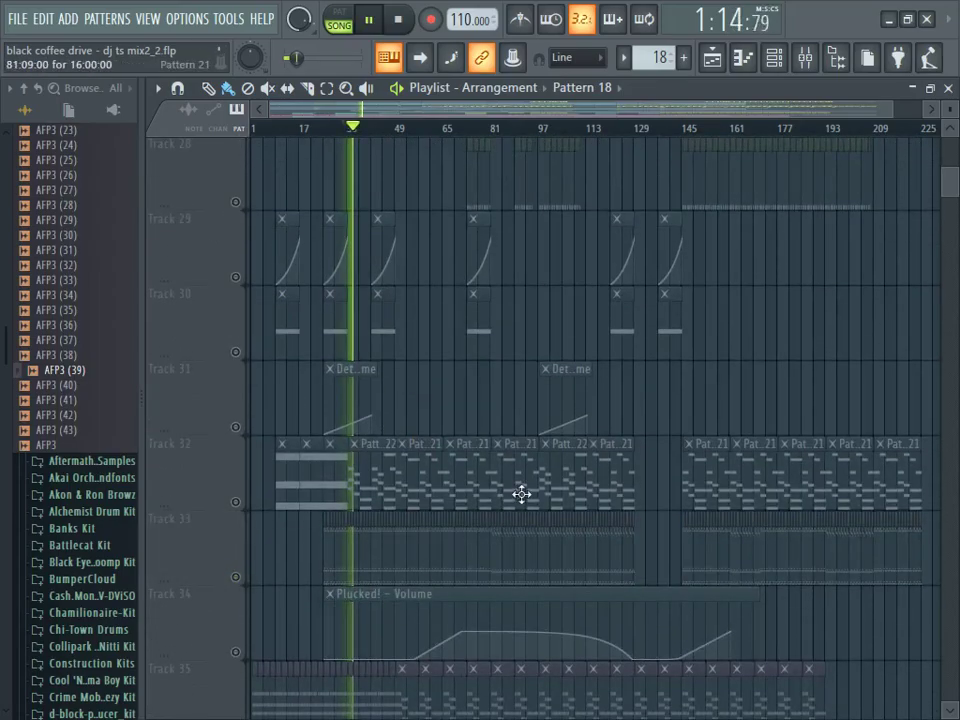
scroll(553, 480, "up", 10)
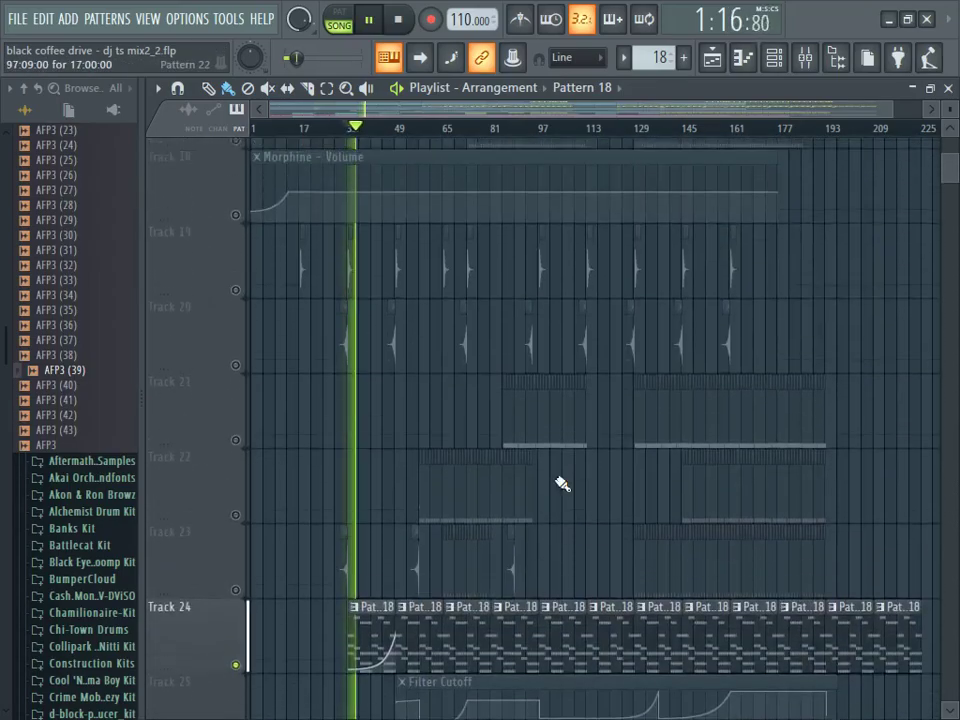
scroll(556, 482, "up", 17)
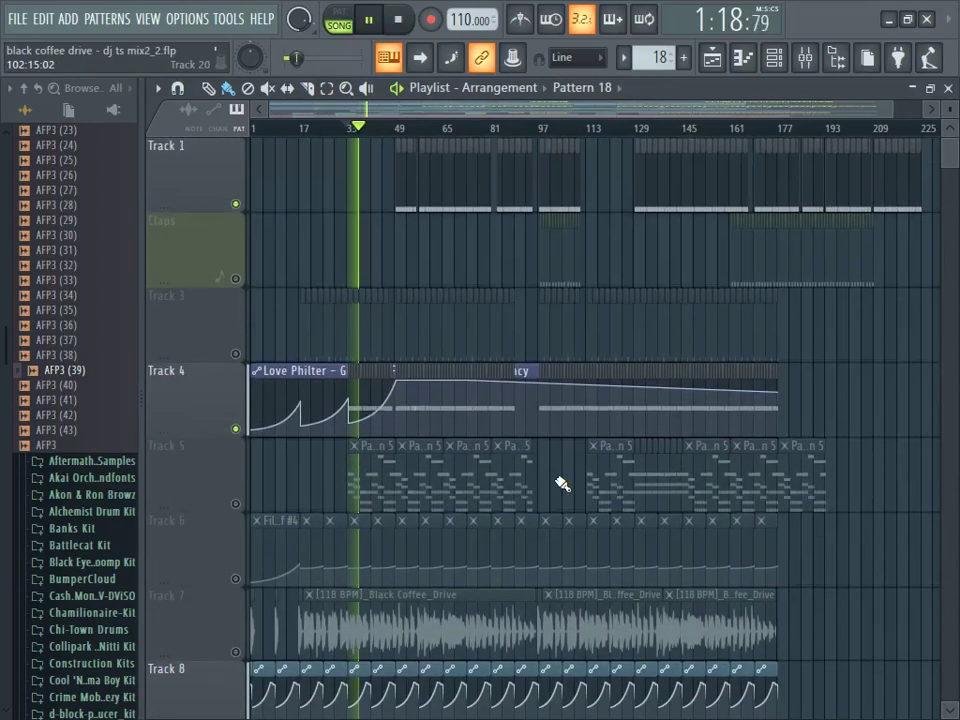
scroll(562, 484, "down", 18)
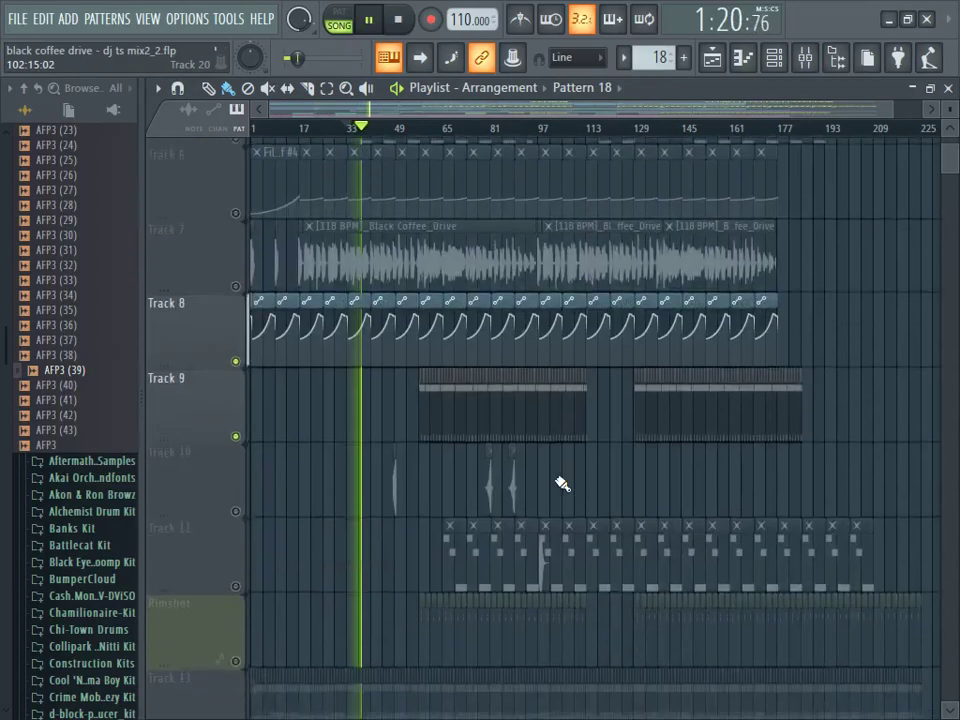
scroll(562, 484, "down", 3)
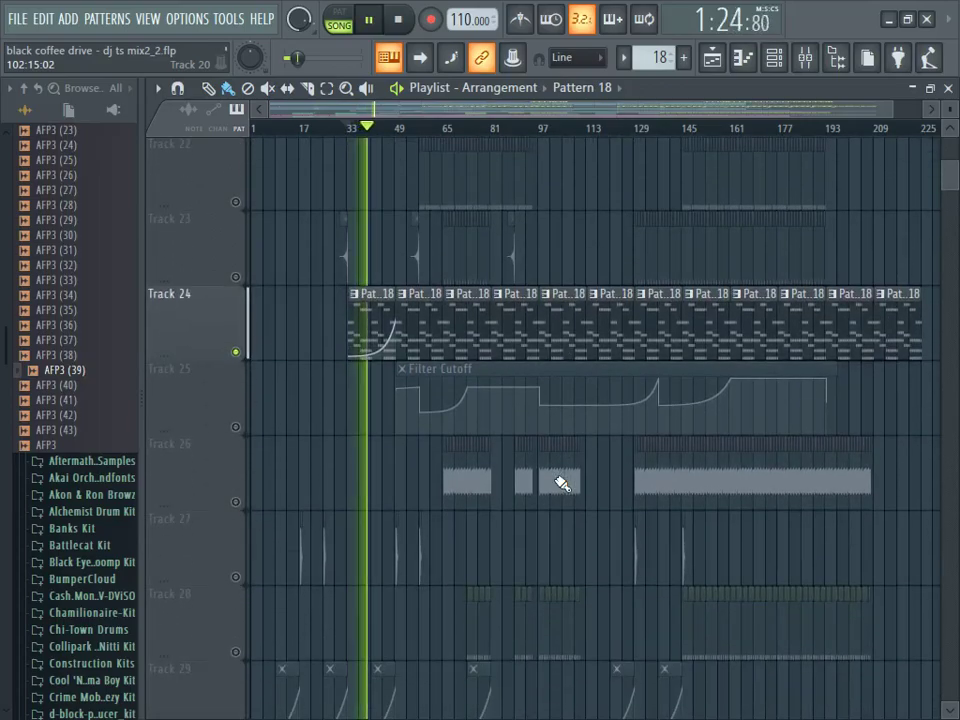
left_click_drag(951, 126, 952, 128)
scroll(951, 126, "up", 7)
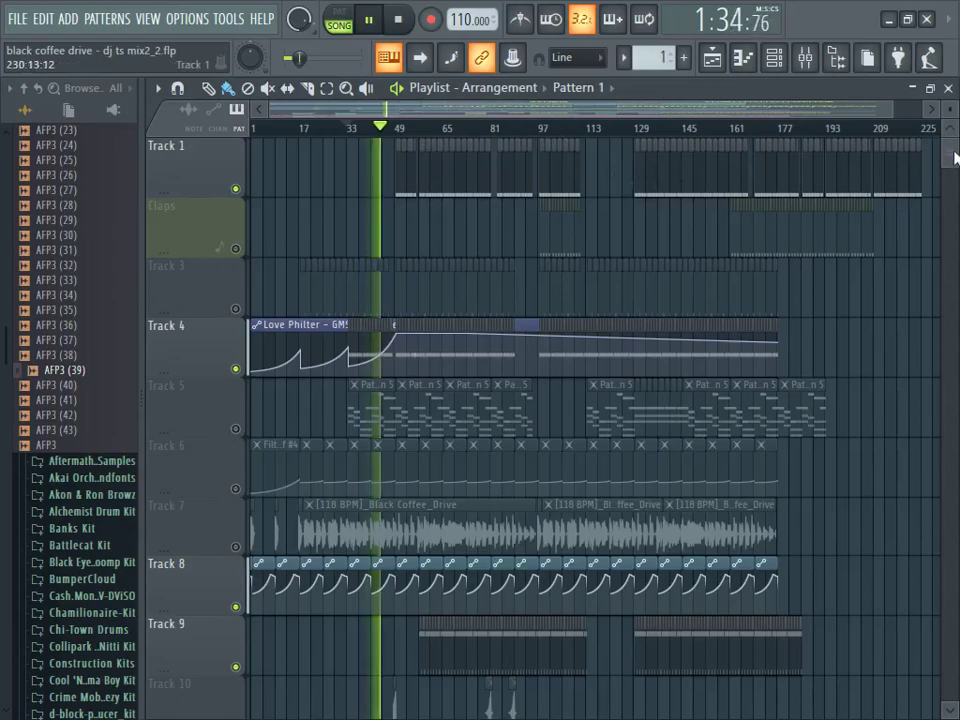
left_click_drag(953, 158, 950, 148)
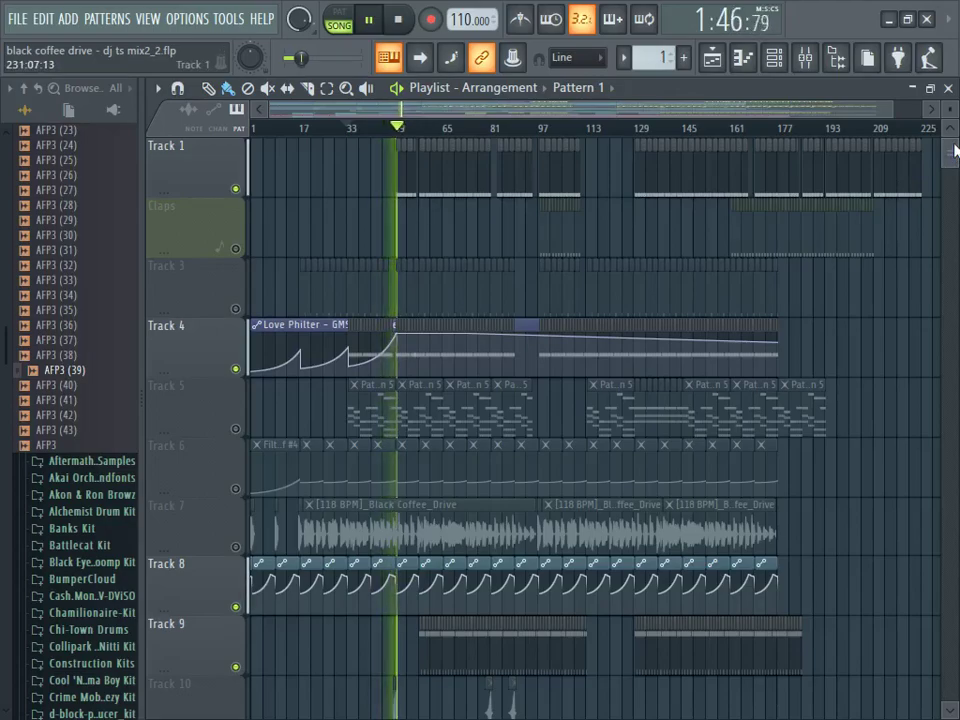
Step: Unmute Track 23 while the song plays, listen to it with Track 24, and stop playback
left_click_drag(950, 156, 950, 166)
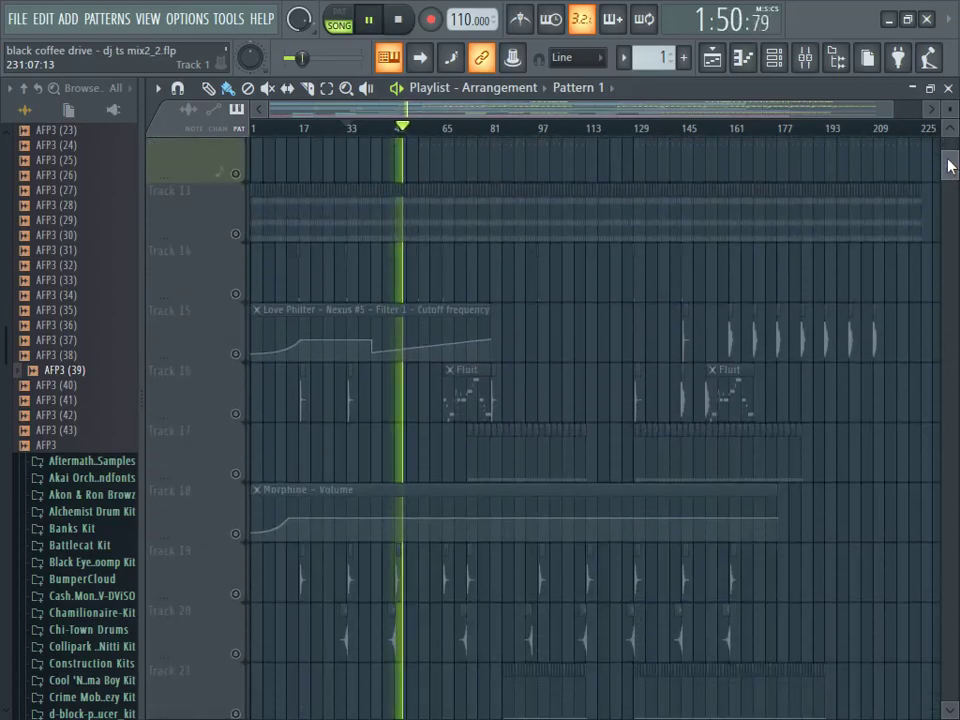
mouse_move(950, 166)
left_mouse_down()
mouse_move(950, 152)
mouse_move(950, 181)
mouse_move(949, 171)
left_mouse_up()
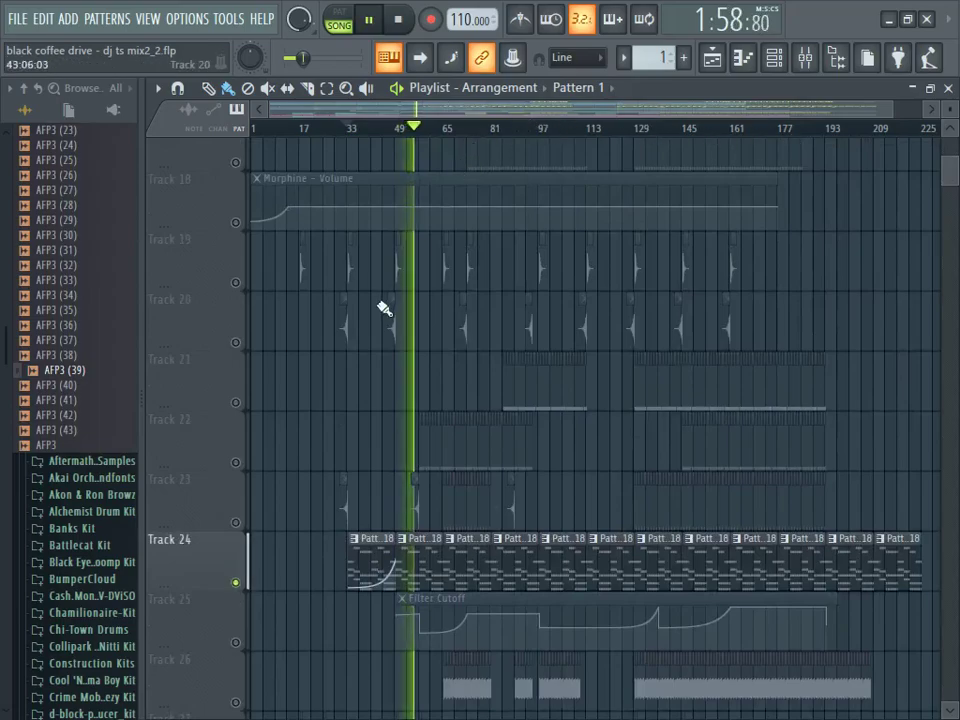
left_click(237, 522)
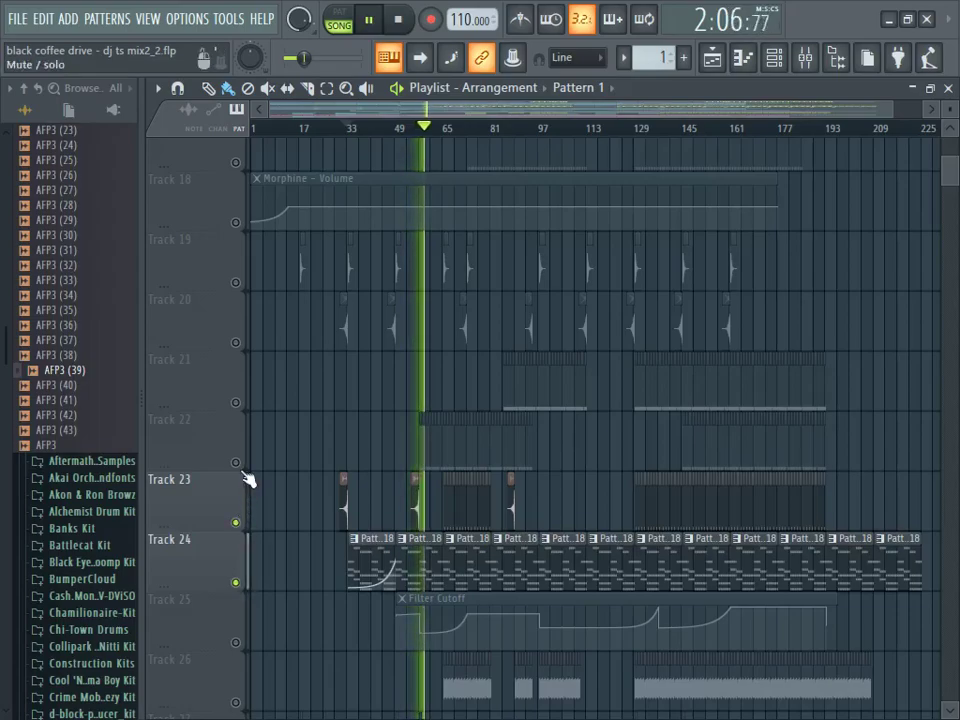
left_click(399, 21)
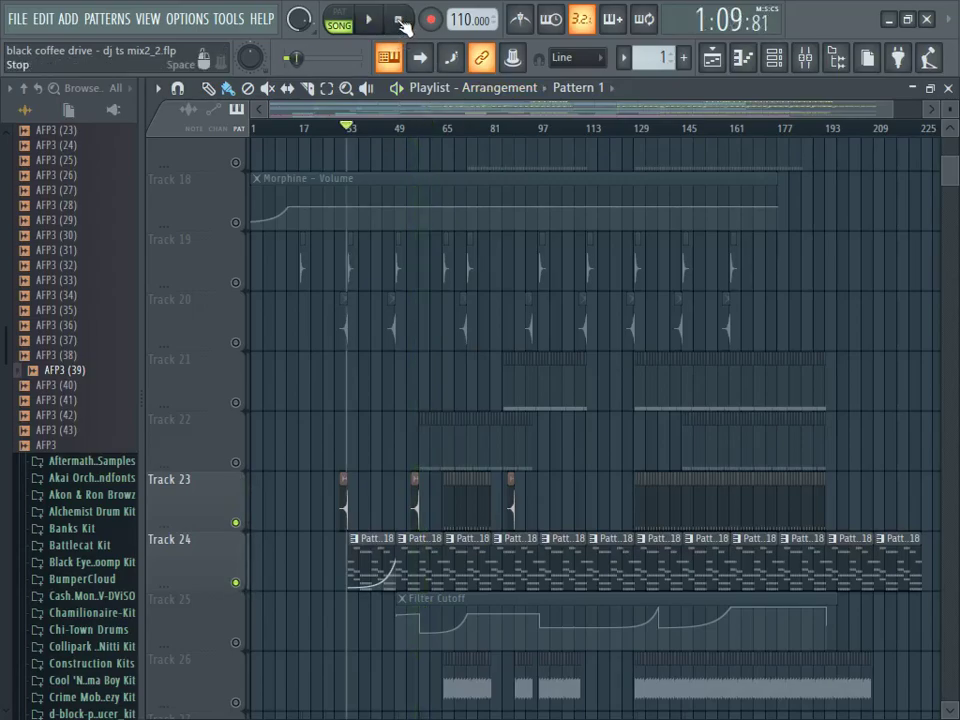
Step: Play the song from about bar 57 to hear the unmuted tracks with Track 9, and stop playback
left_click_drag(956, 178, 955, 158)
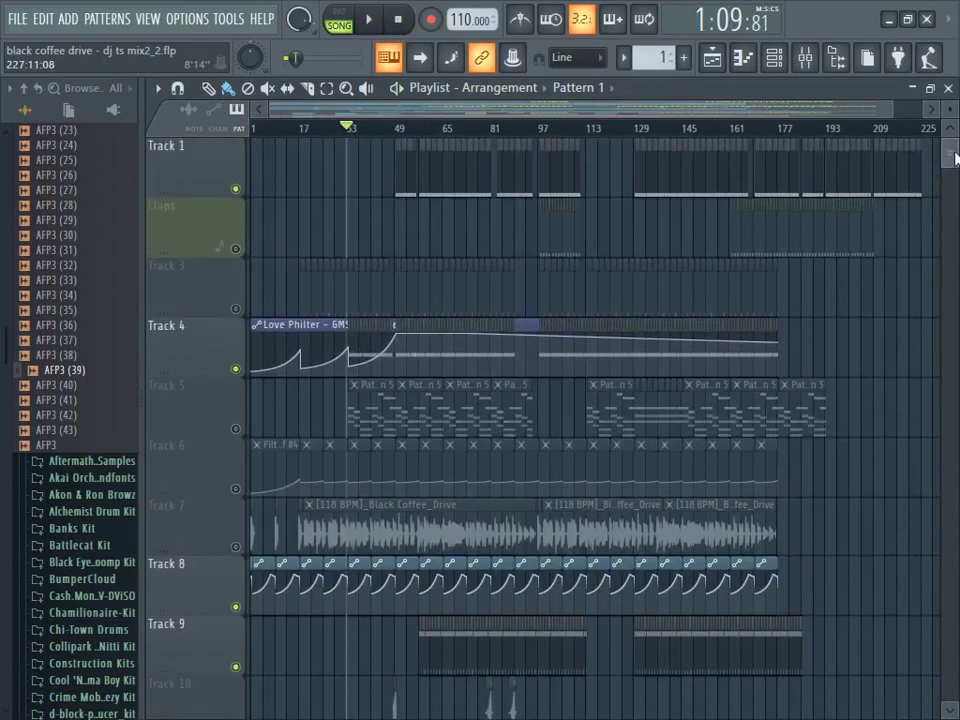
left_click(418, 129)
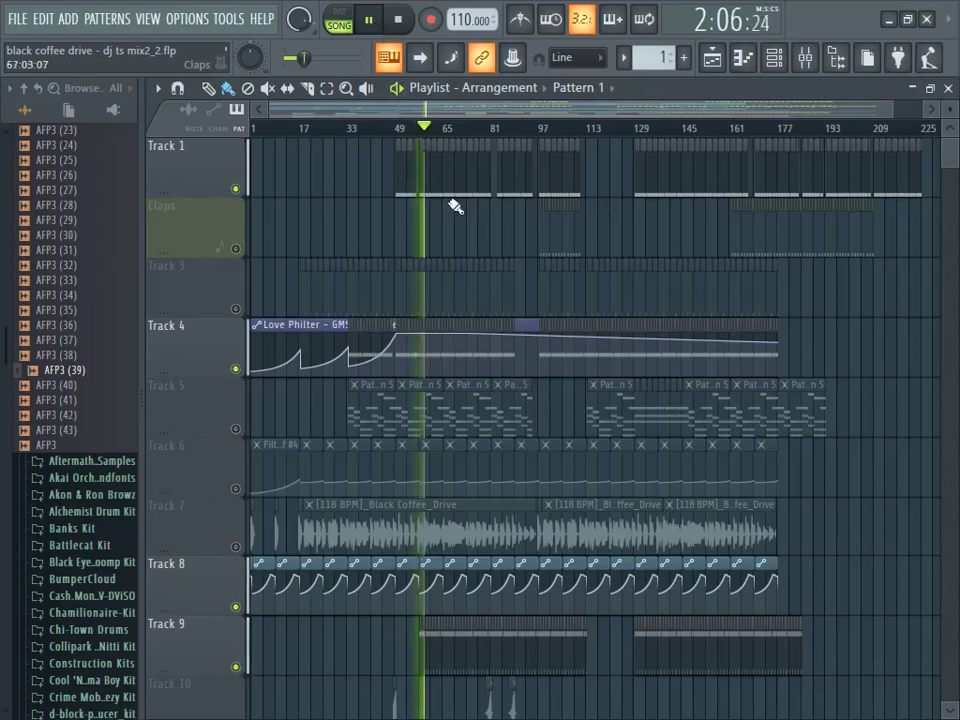
scroll(450, 470, "down", 5)
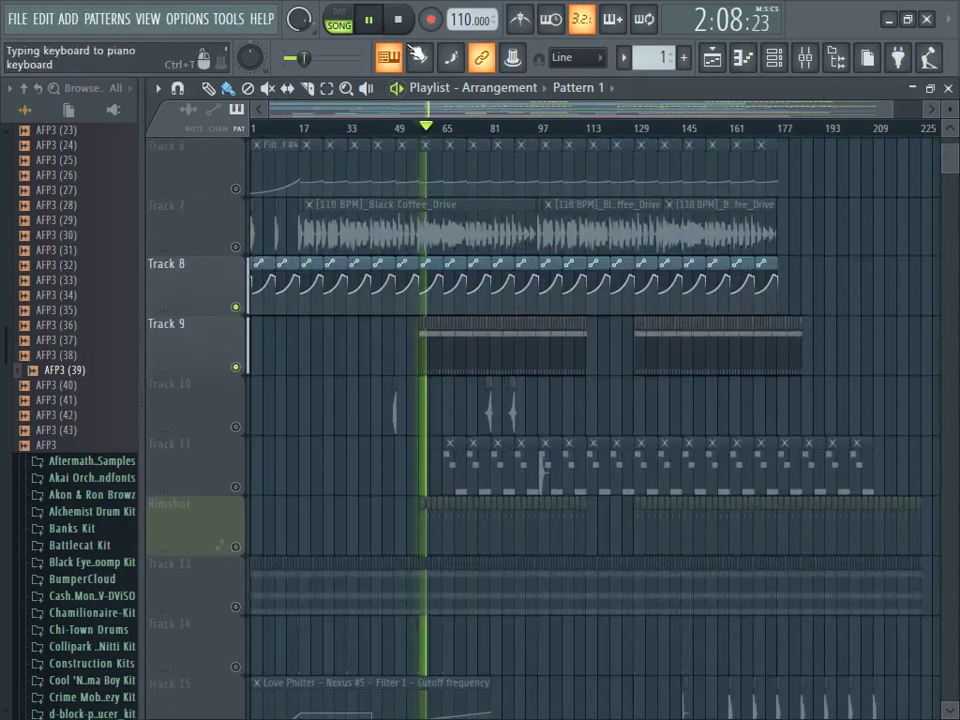
left_click(398, 20)
Step: Play the song from about bar 65 and look through the playlist tracks to examine which parts come in there
left_click_drag(951, 165, 953, 170)
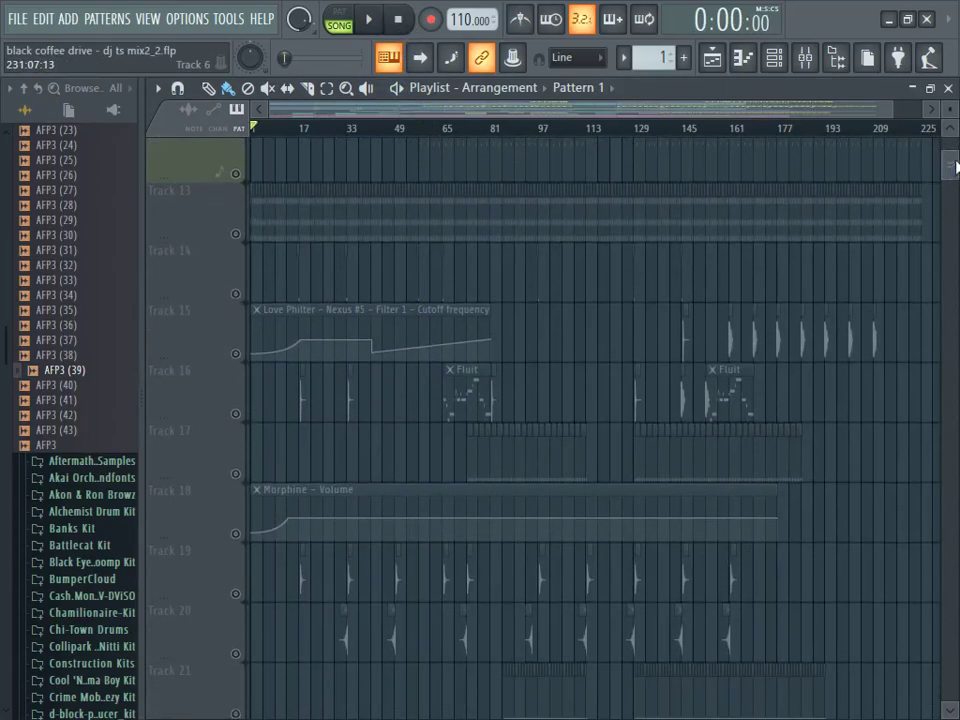
scroll(455, 153, "down", 6)
scroll(455, 153, "down", 3)
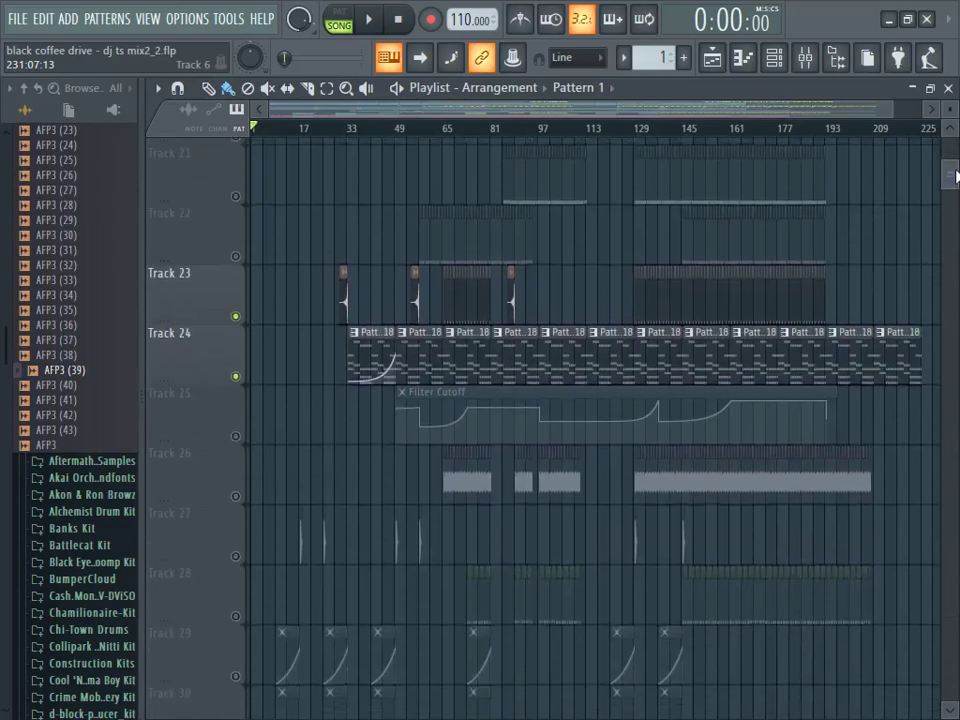
left_click(446, 127)
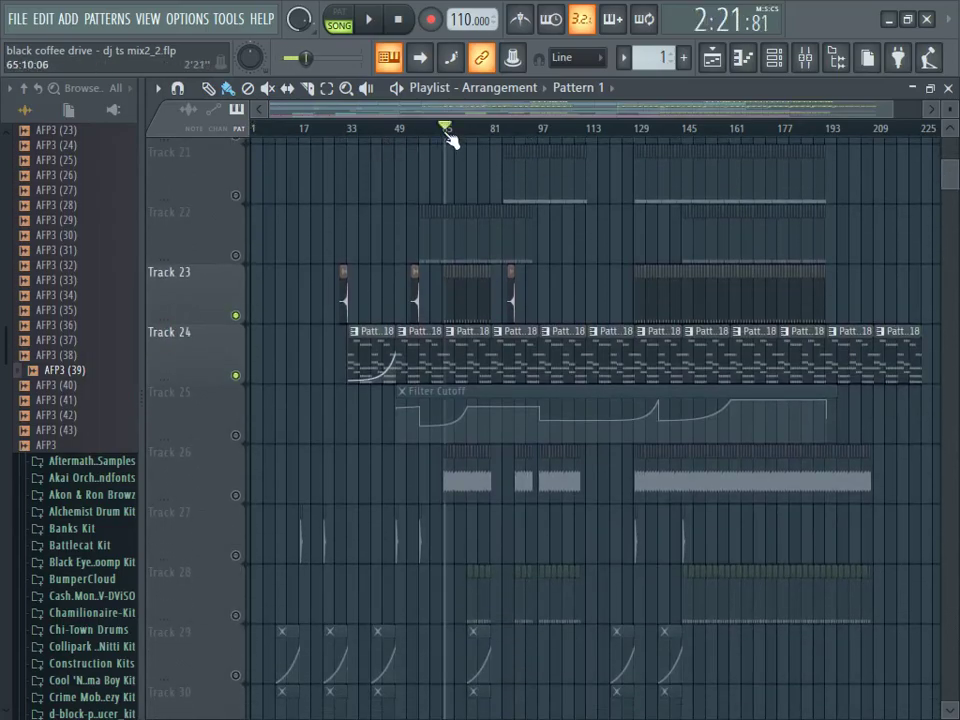
left_click(370, 20)
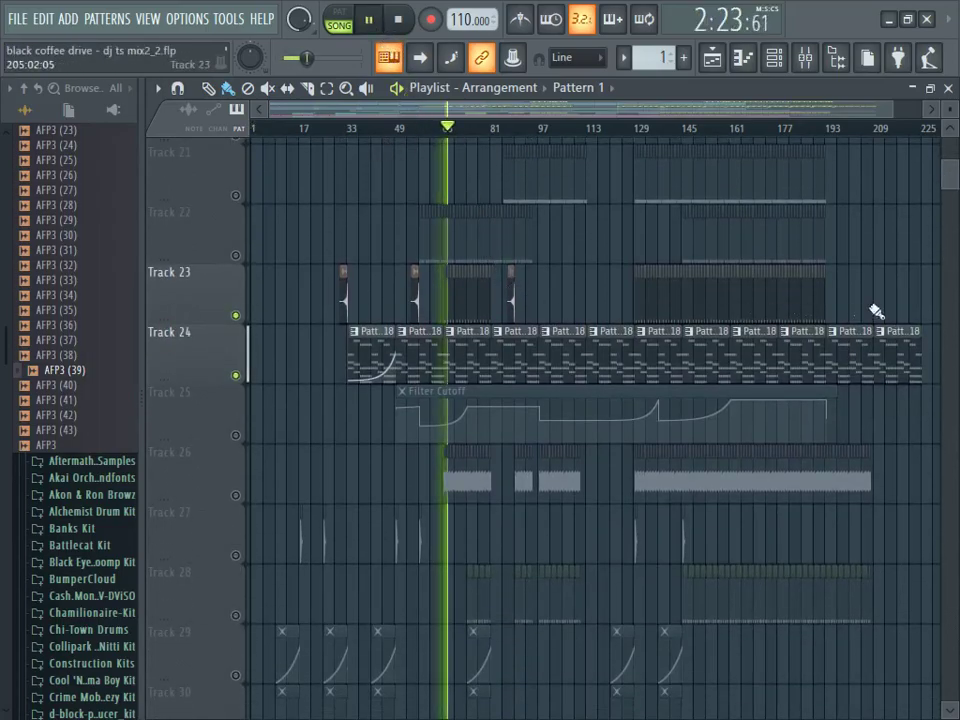
scroll(948, 178, "up", 1)
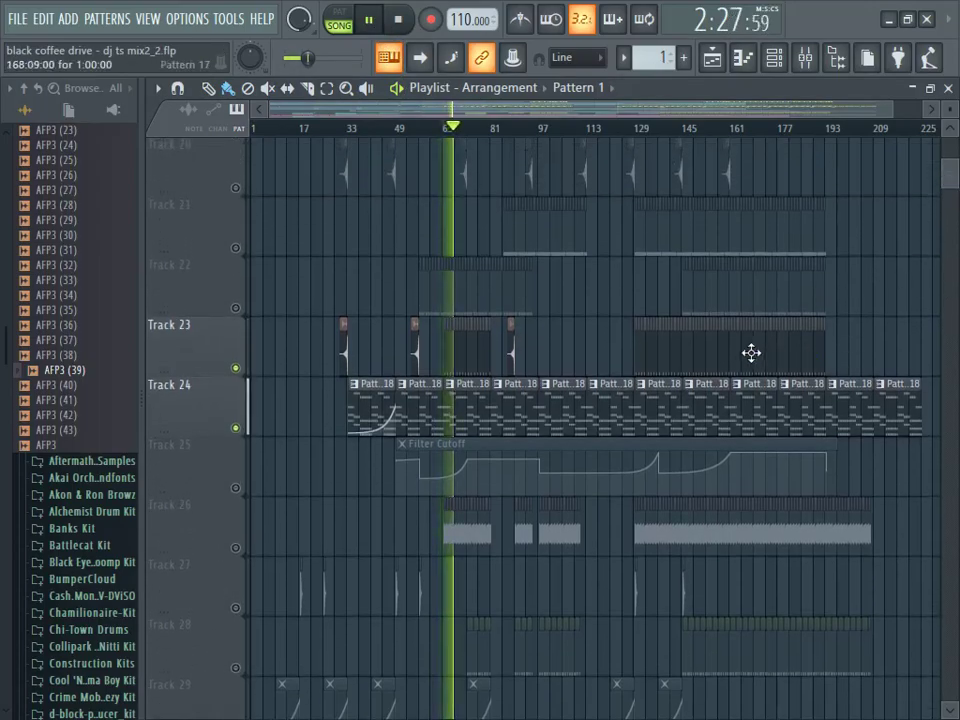
scroll(950, 185, "down", 8)
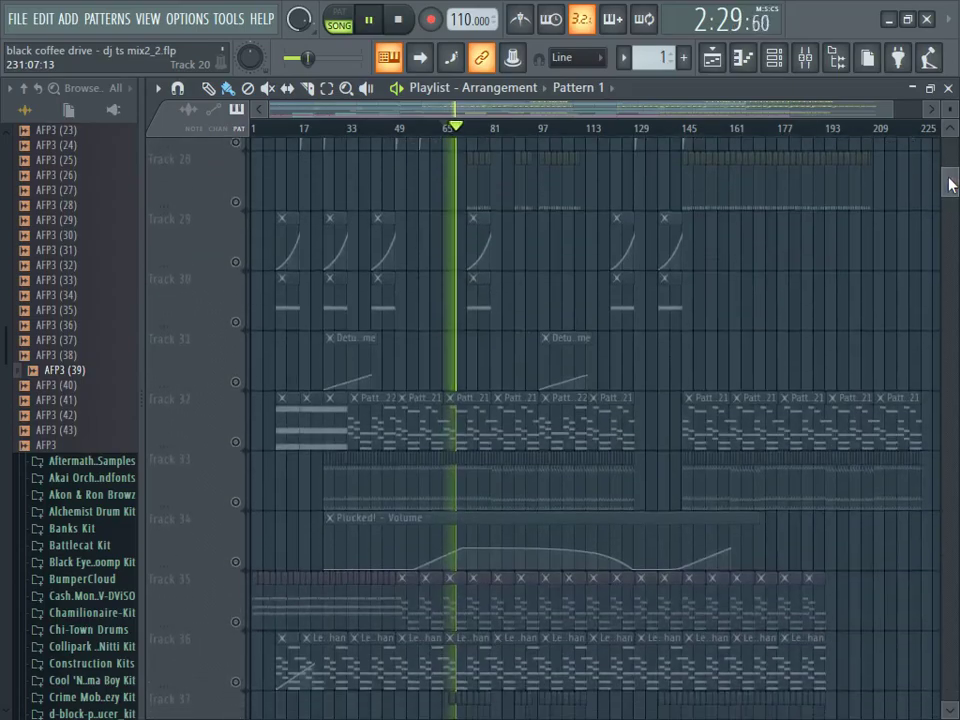
scroll(535, 348, "down", 5)
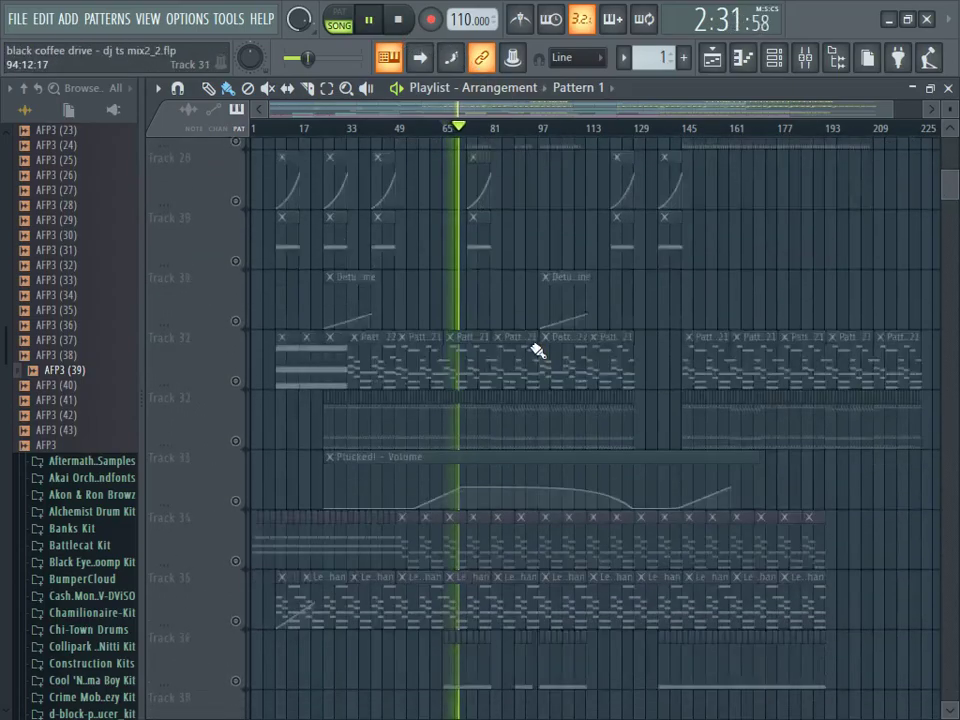
scroll(532, 346, "up", 10)
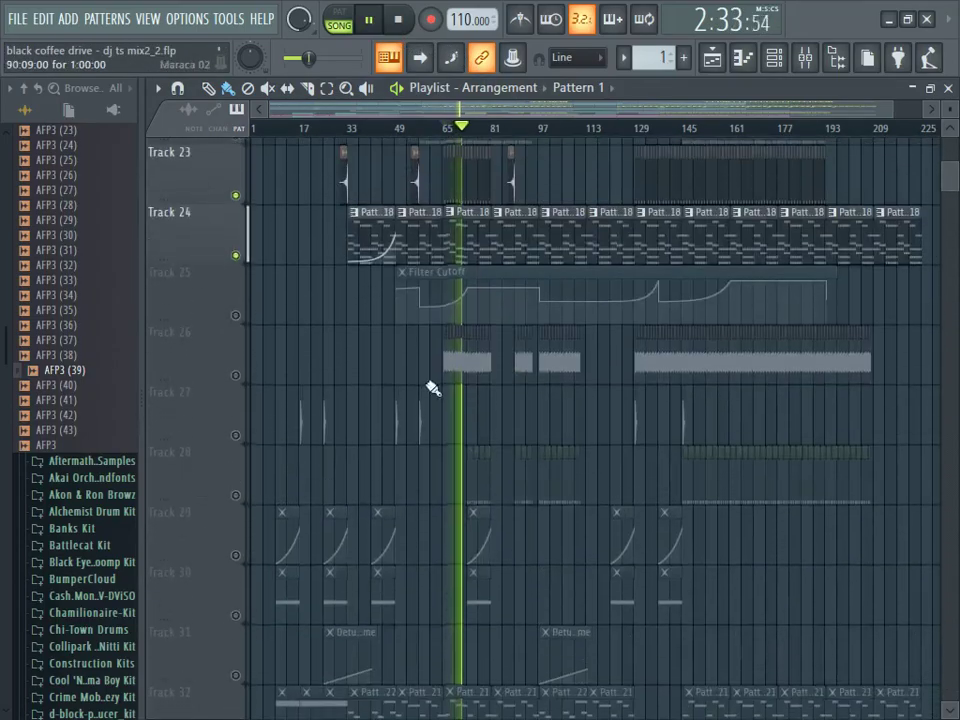
Step: Unmute Tracks 26, 28 and 30 while the song plays, picking the Shaker & Hat pattern, and stop playback
left_click(236, 381)
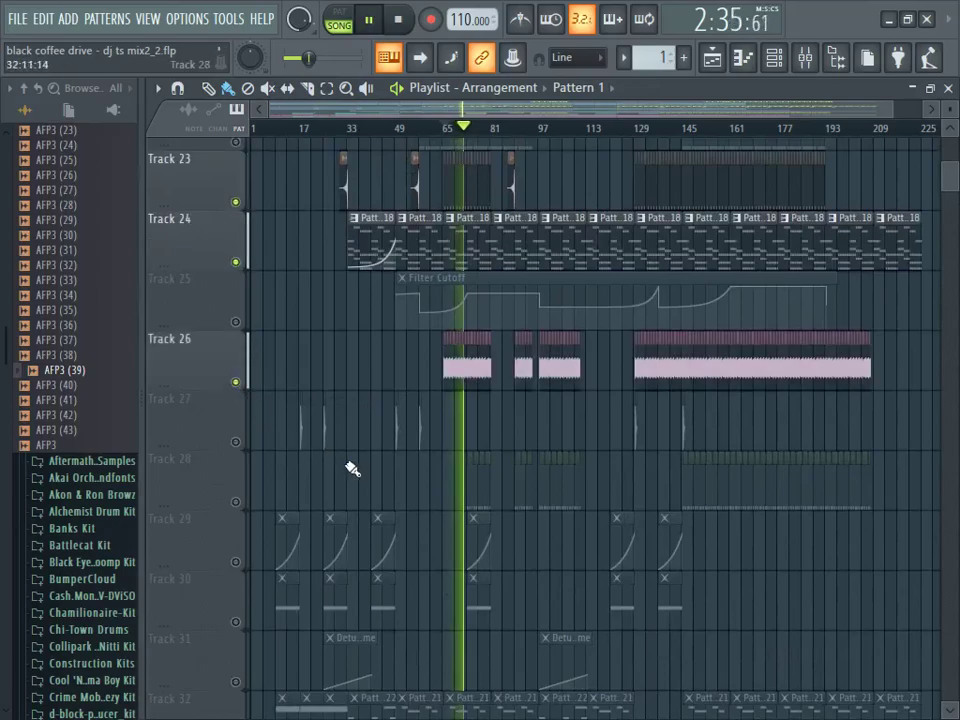
left_click(470, 487)
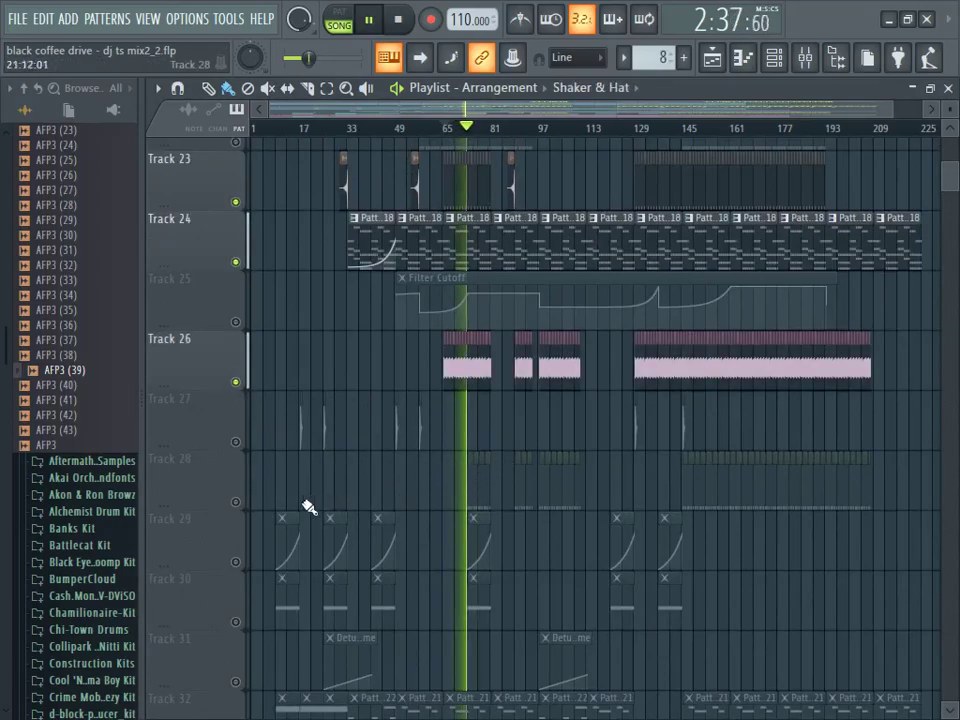
left_click(236, 501)
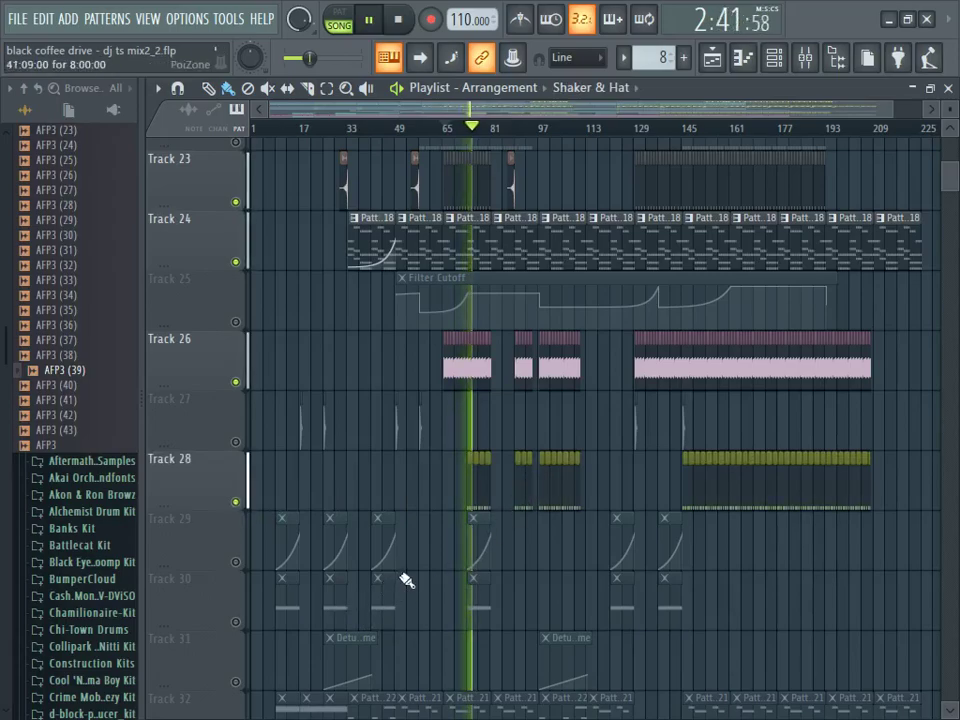
left_click(238, 624)
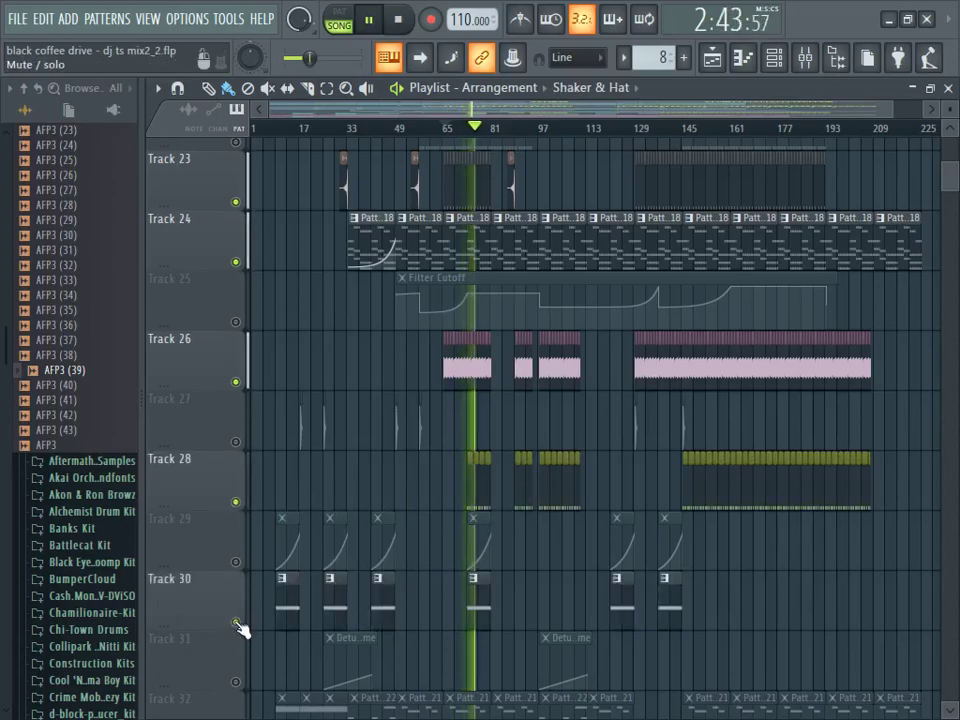
scroll(465, 250, "up", 4)
scroll(481, 299, "up", 5)
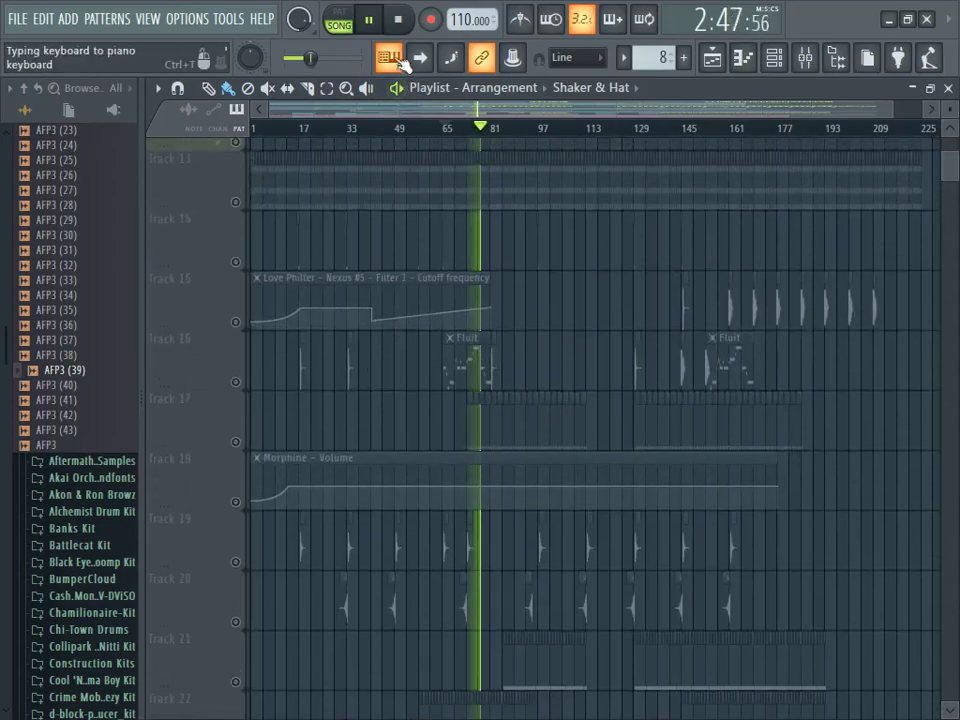
left_click(399, 26)
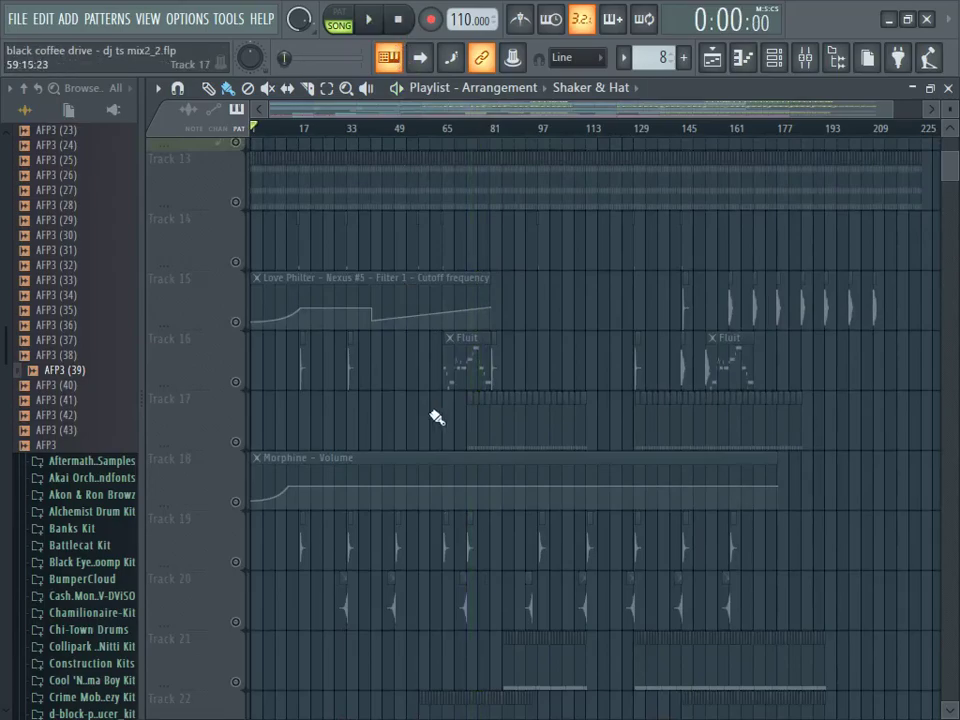
Step: Open the Fluit pattern's notes on Track 16, play the pattern alone, and view its Purity instrument settings
double_click(456, 382)
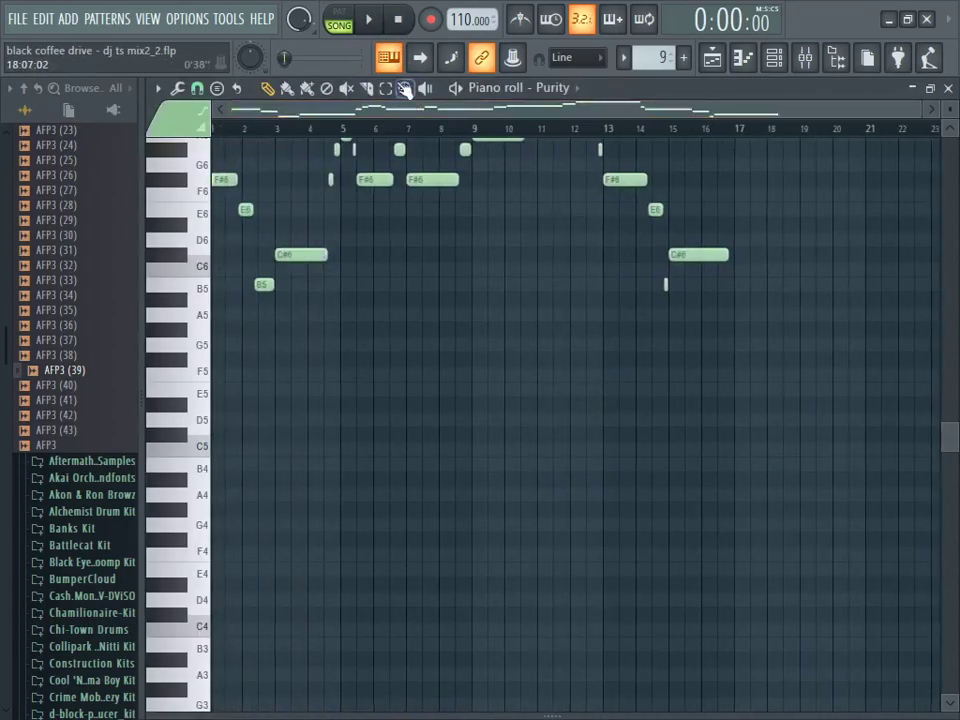
left_click(340, 12)
key("space")
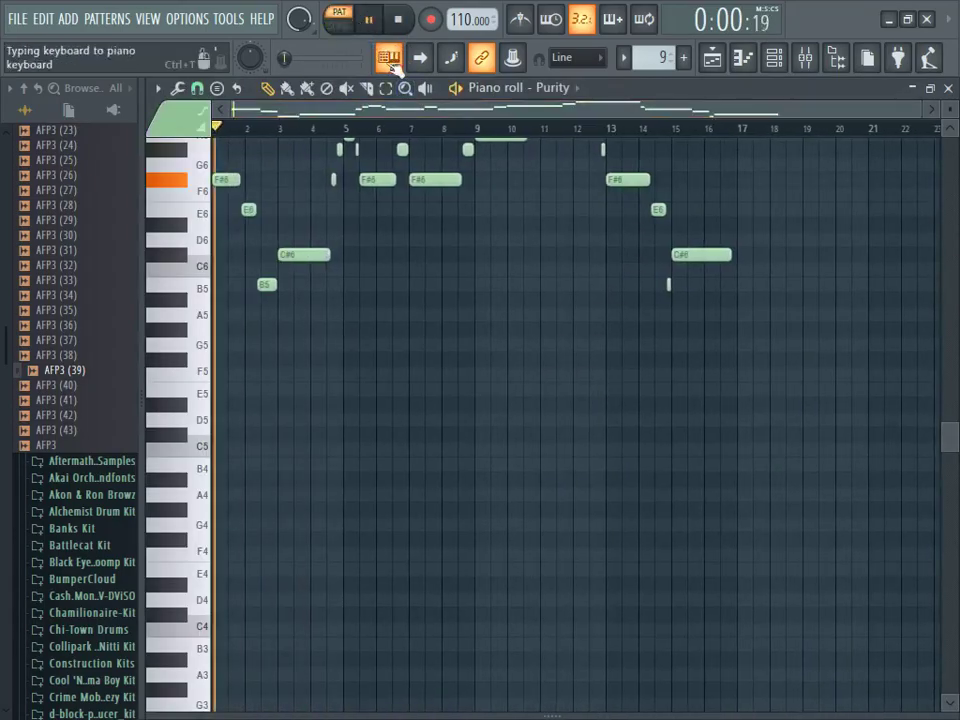
left_click(802, 60)
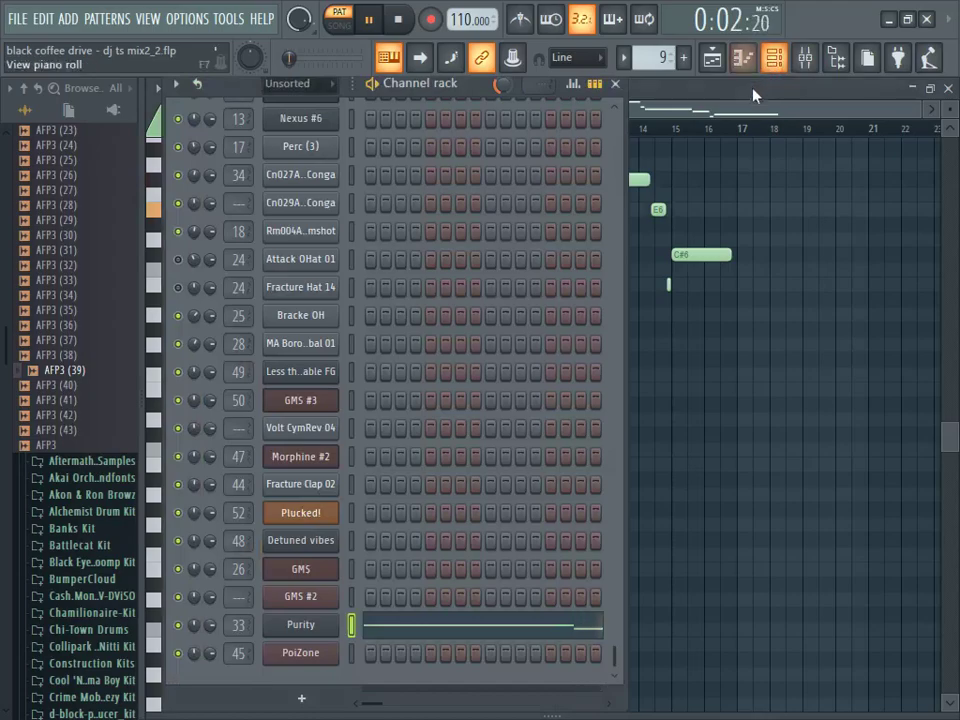
left_click(301, 625)
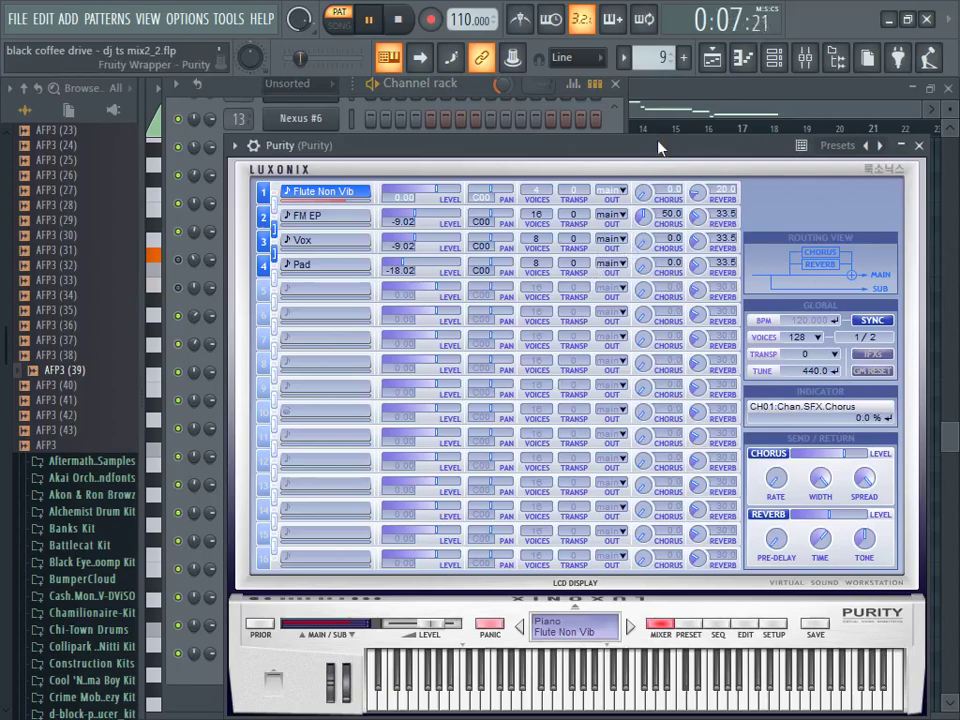
left_click_drag(658, 147, 606, 119)
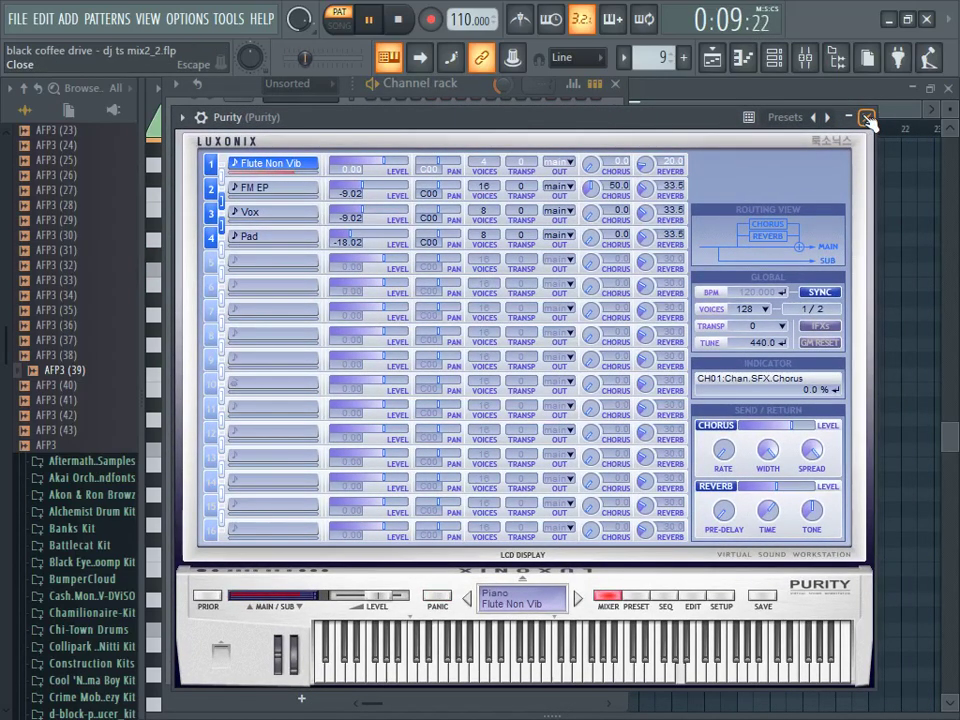
left_click(865, 118)
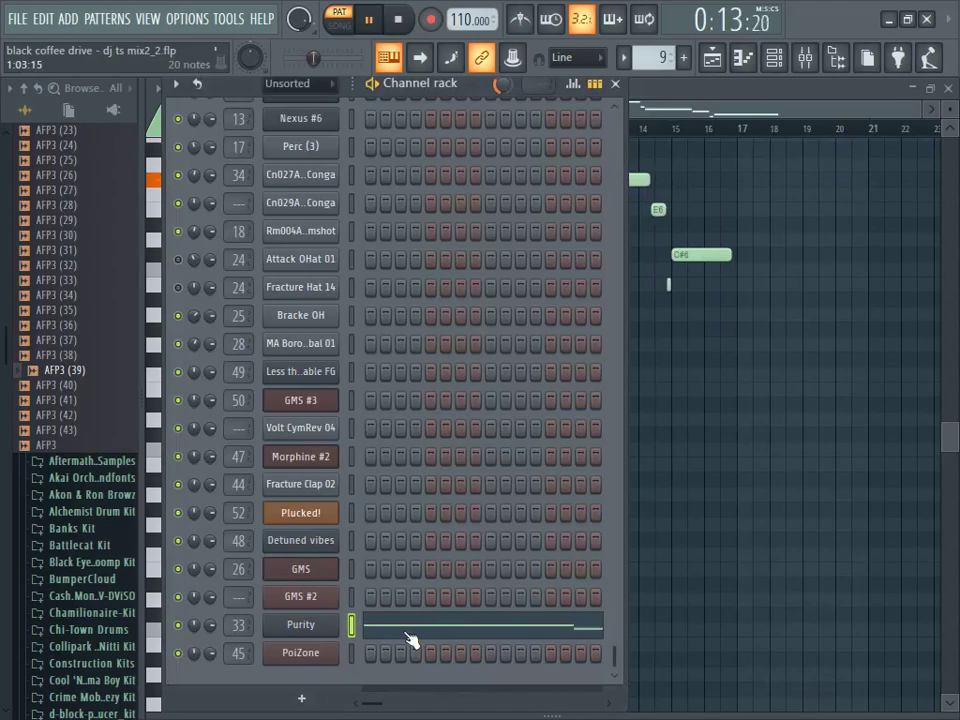
Step: Return to the Purity piano roll to view the whole flute melody while it plays, and stop playback
left_click(714, 60)
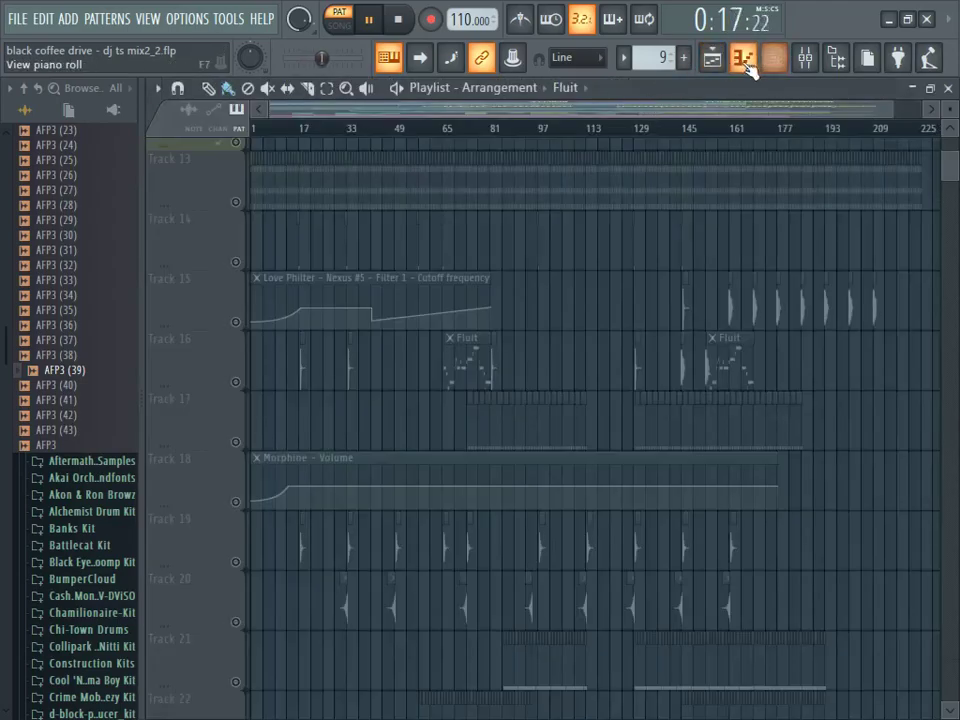
left_click(750, 68)
left_click_drag(948, 443, 951, 372)
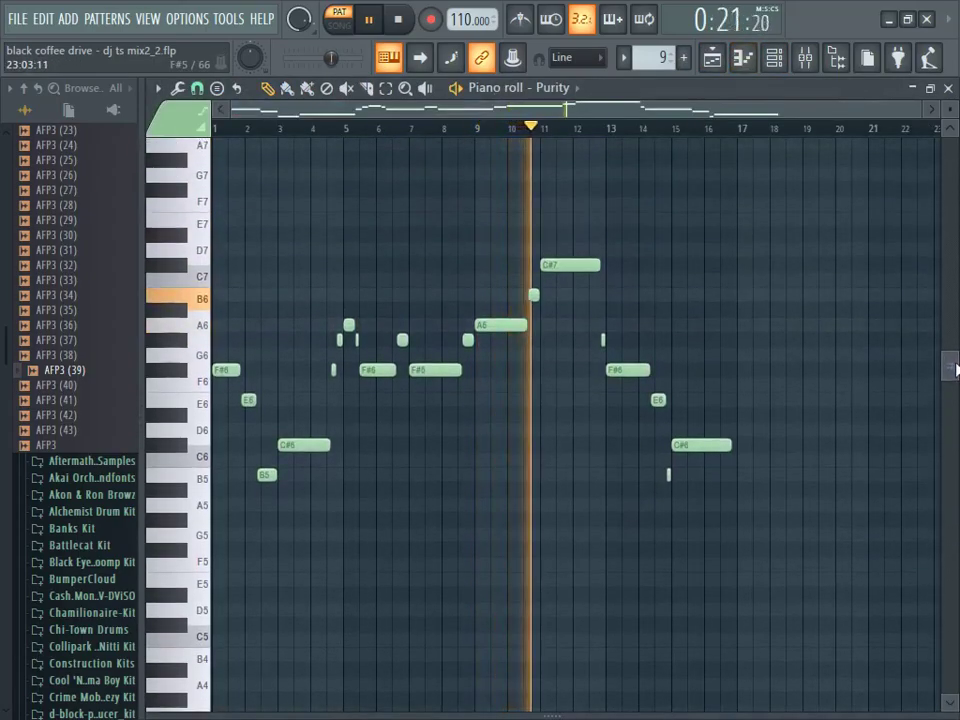
left_click(404, 21)
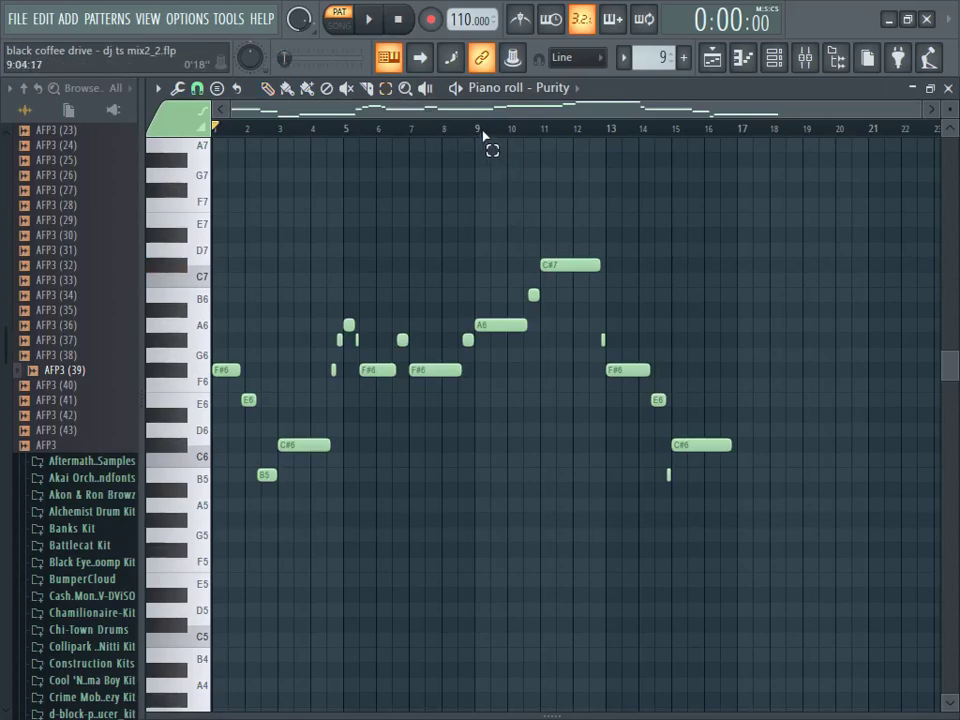
Step: Select bars 9 to 12 of the flute melody, listen to that section, and stop playback
left_click_drag(517, 131, 615, 133)
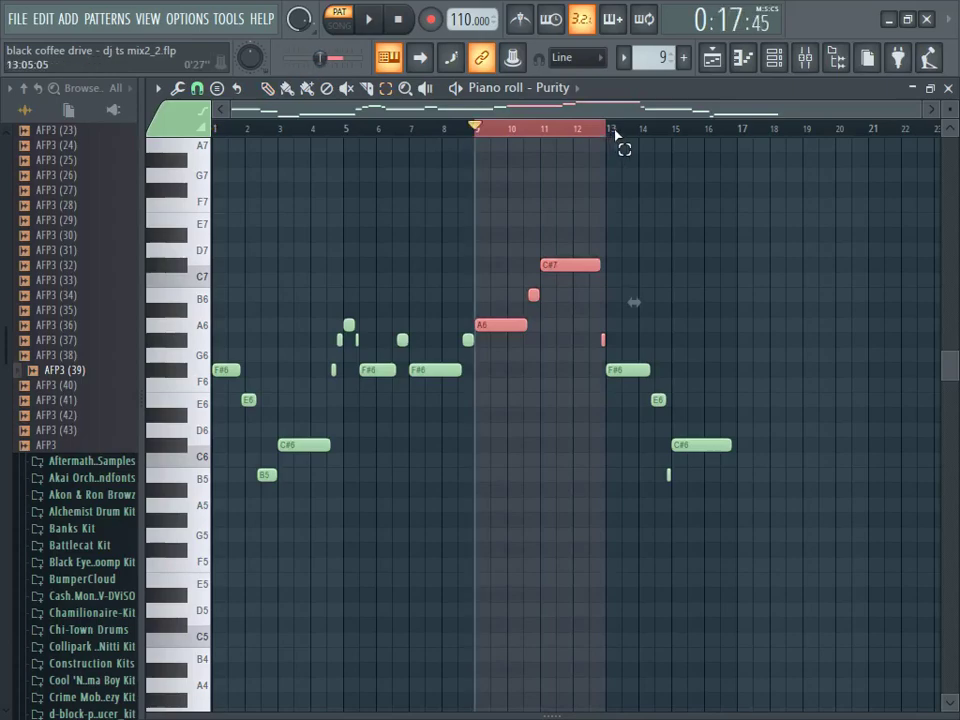
left_click(370, 20)
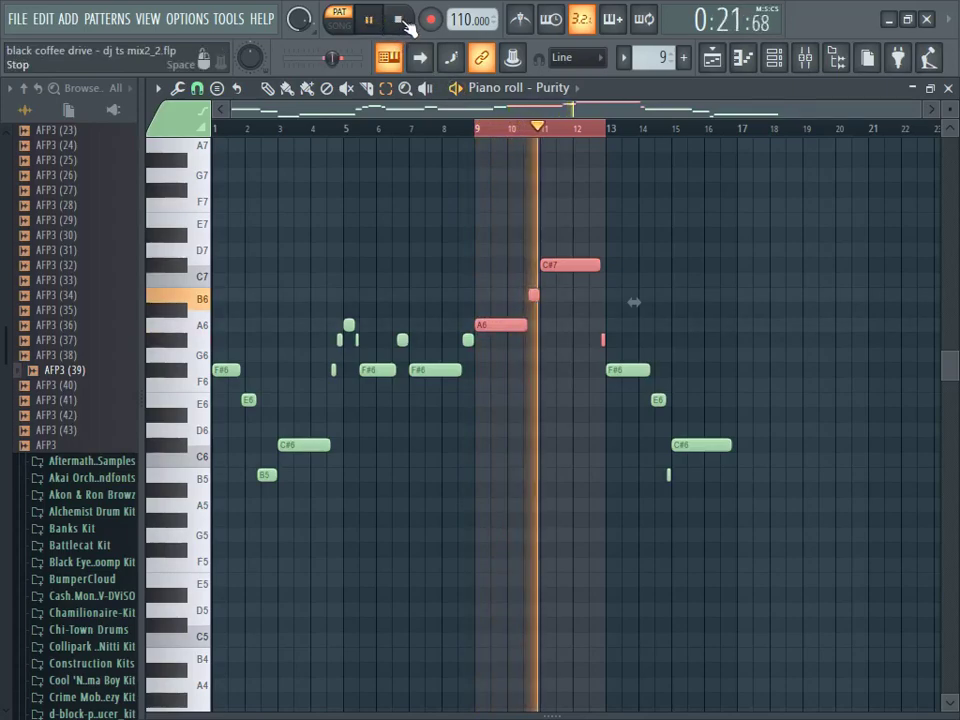
left_click(405, 20)
Step: Unmute Tracks 7 and 16 in the playlist, play the song from about bar 73, and stop playback
left_click(712, 57)
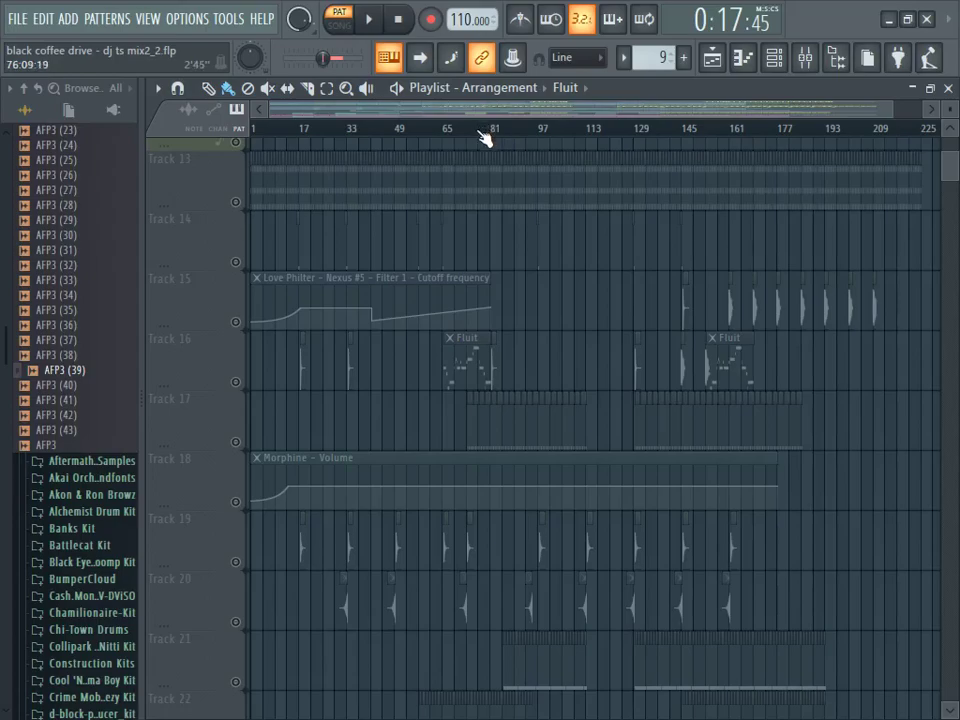
scroll(484, 137, "up", 5)
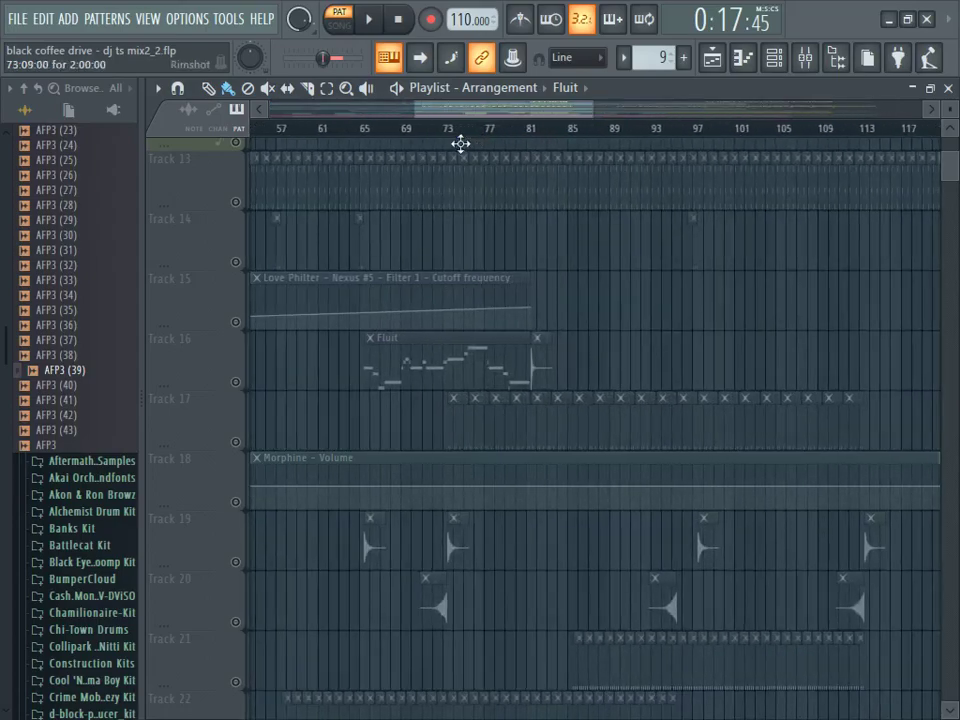
left_click(449, 137)
scroll(438, 220, "up", 8)
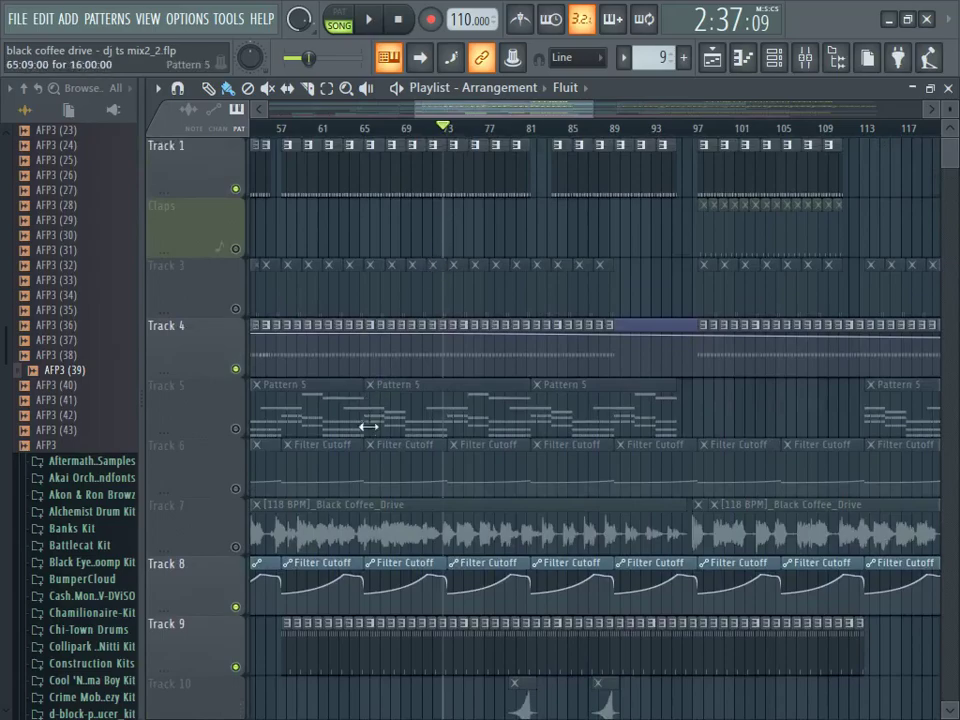
left_click(236, 548)
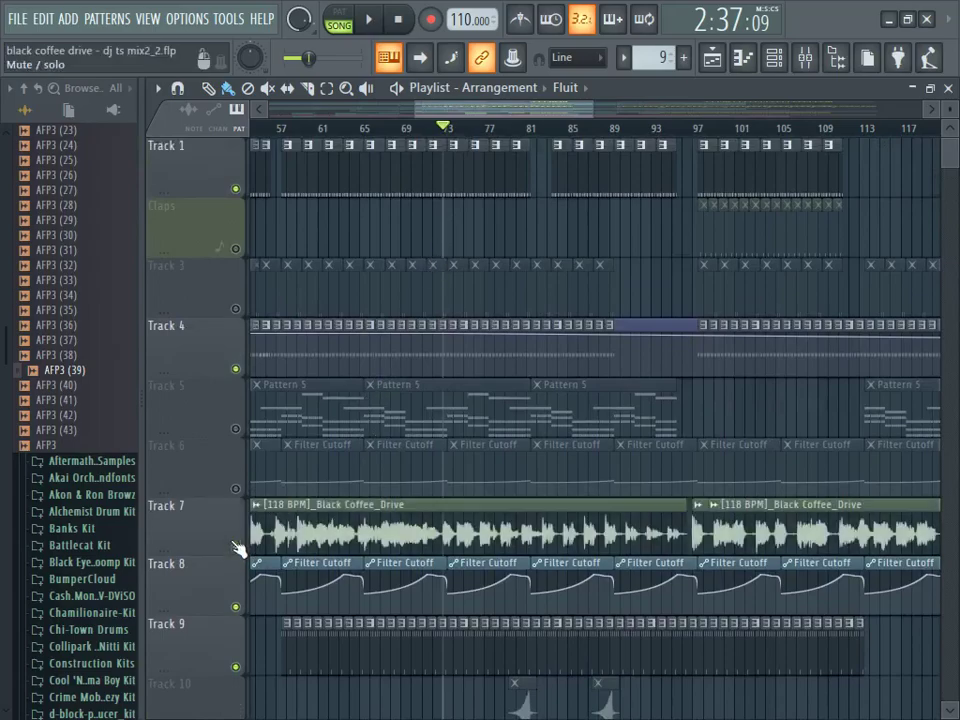
scroll(425, 203, "down", 8)
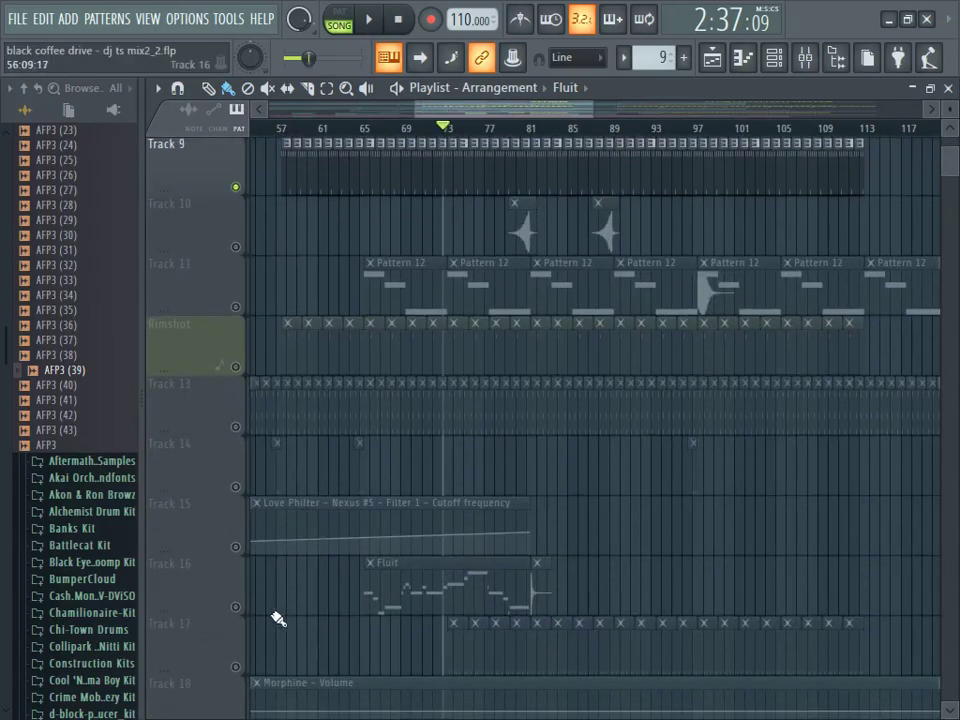
left_click(236, 607)
left_click(370, 22)
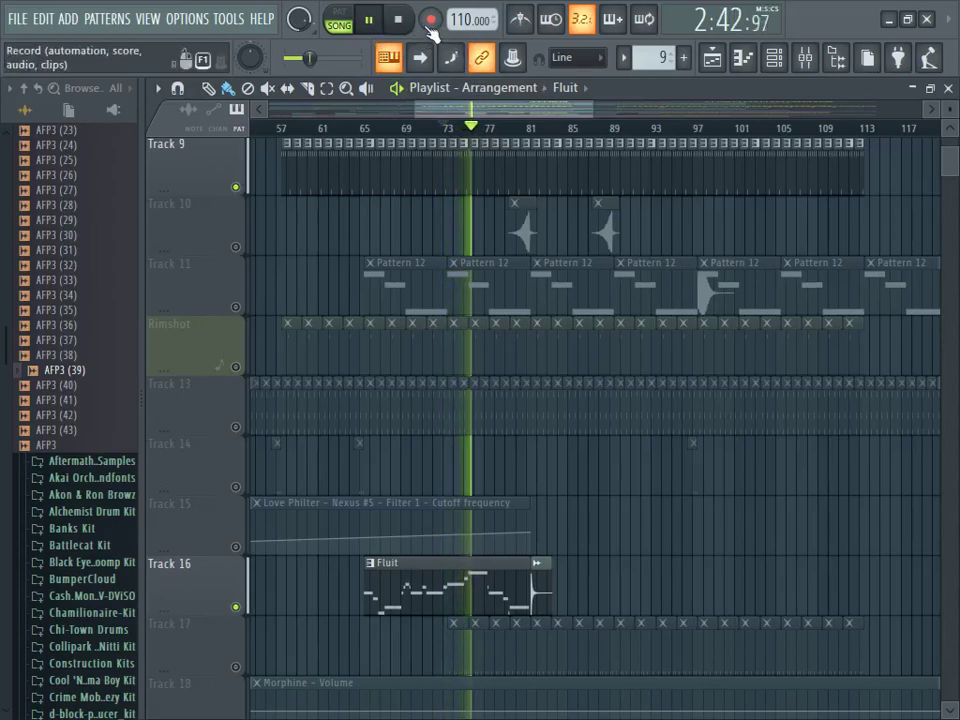
left_click(398, 20)
Step: Unmute Track 5 and mute the Track 7 vocals in the playlist, and briefly play the song
scroll(487, 295, "up", 7)
scroll(487, 295, "up", 1)
left_click(236, 429)
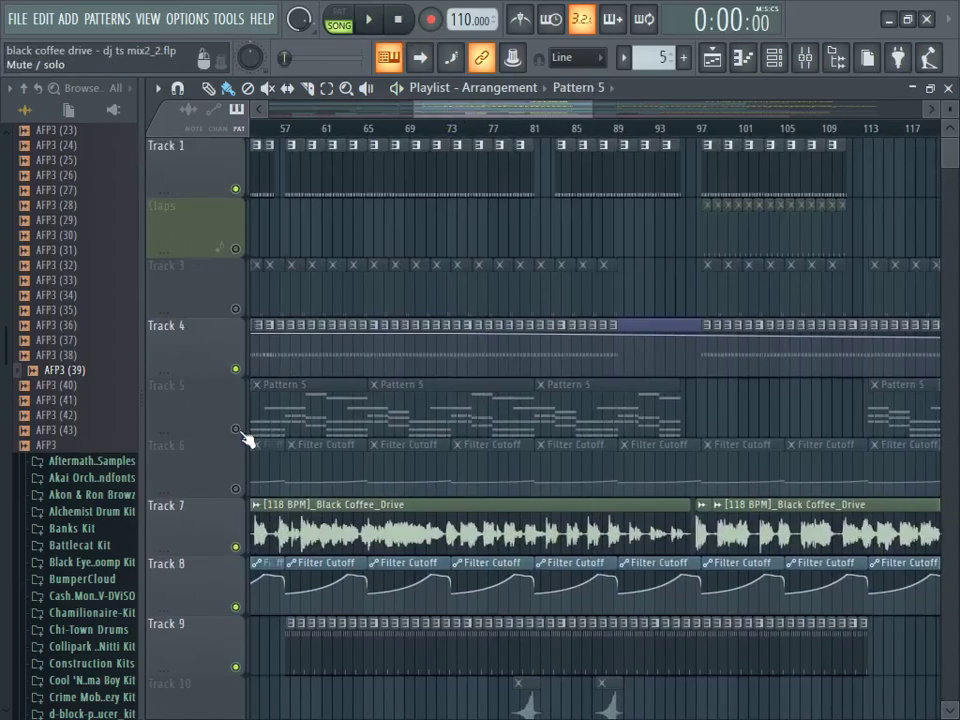
left_click(236, 549)
left_click(376, 20)
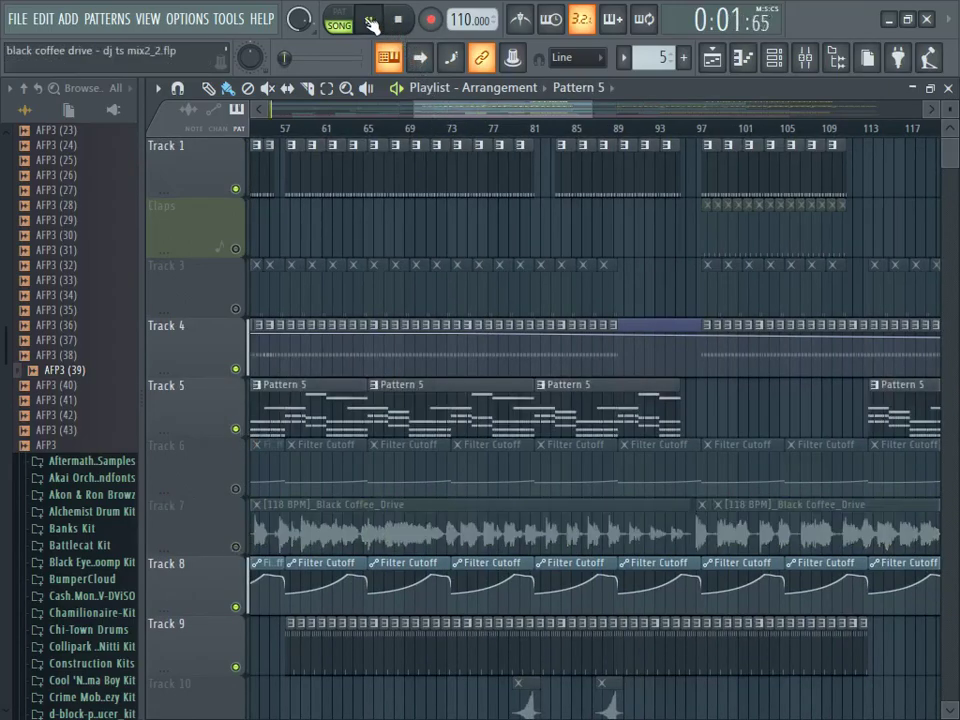
left_click(370, 21)
Step: Open the Morphine piano roll of Pattern 5 from Track 5, view its notes from bar 1, and check its channels in the channel rack
double_click(326, 409)
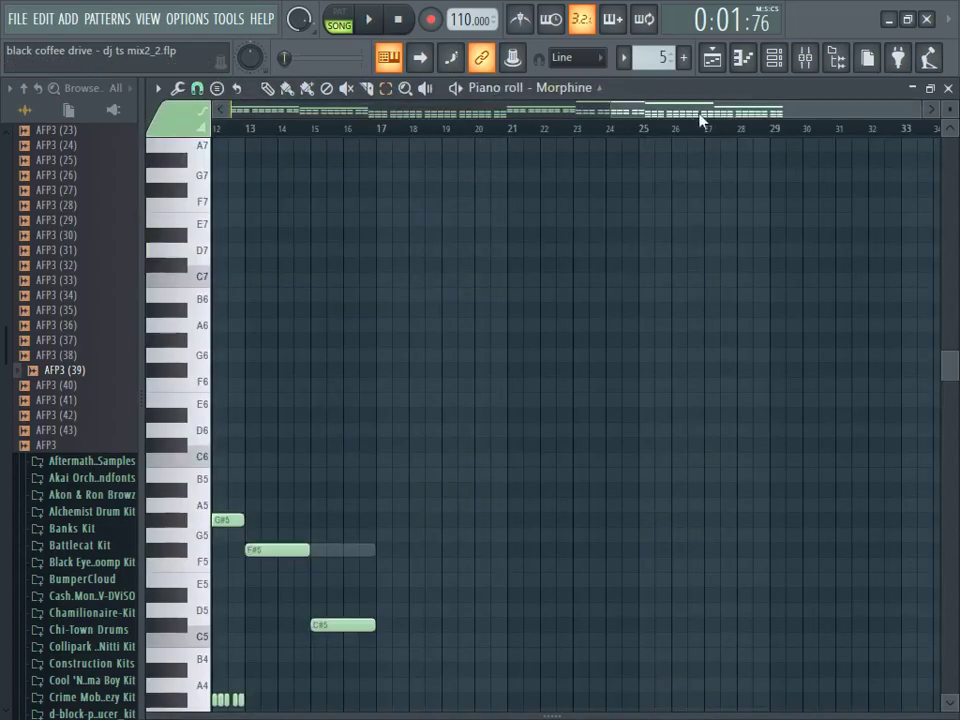
left_click_drag(754, 111, 182, 110)
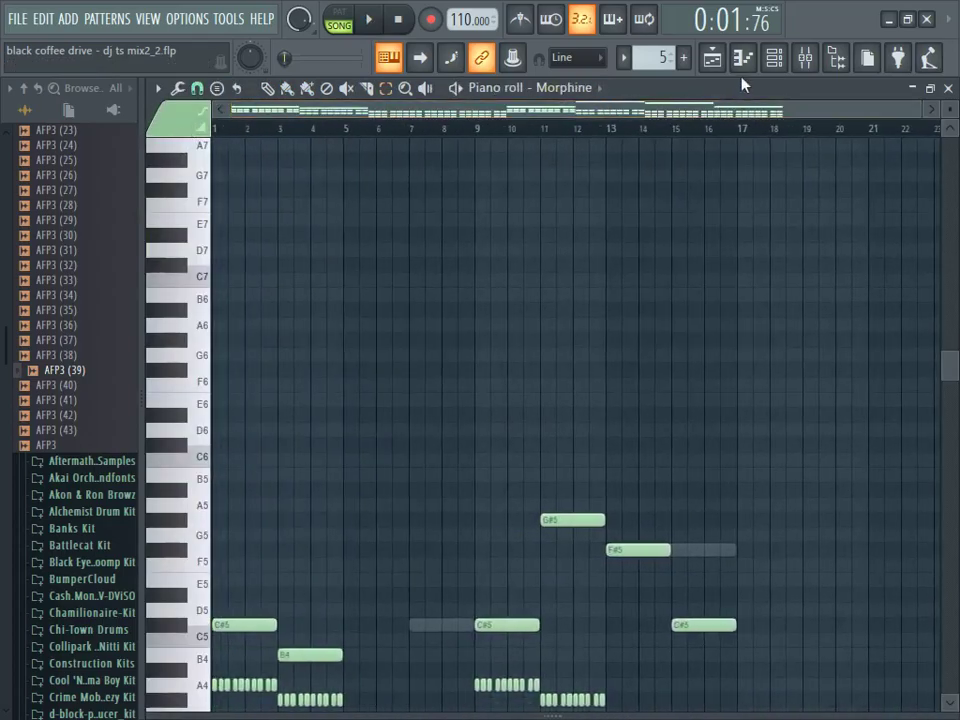
left_click(774, 60)
scroll(713, 332, "down", 3)
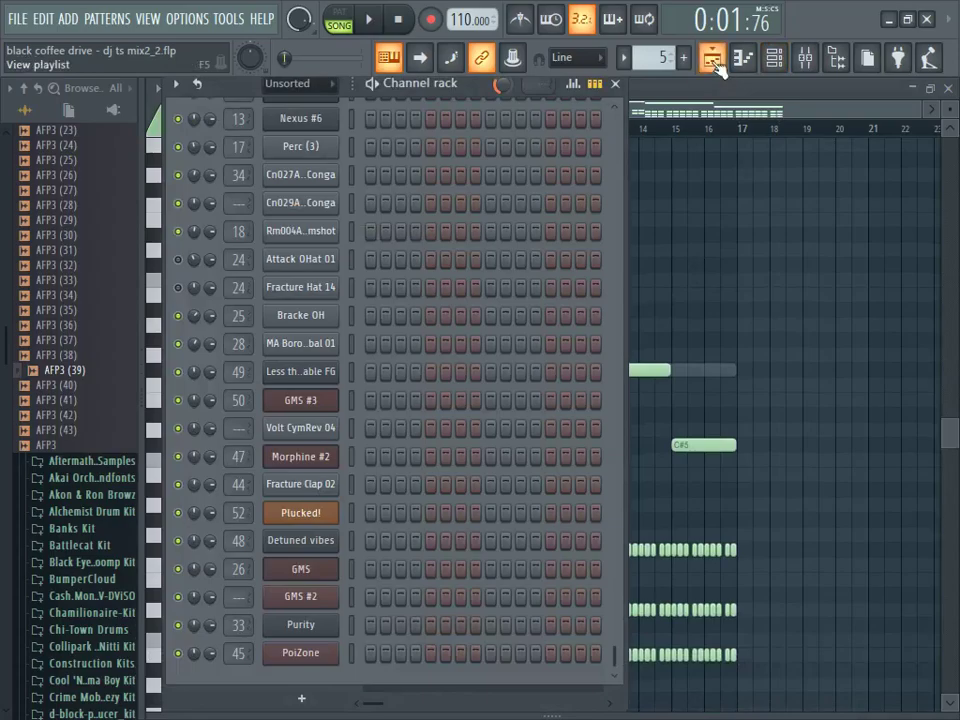
Step: Open the Morphine #2 piano roll of Pattern 21 from Track 32, show its channel in the rack, and briefly play the pattern
left_click(711, 58)
scroll(593, 388, "down", 10)
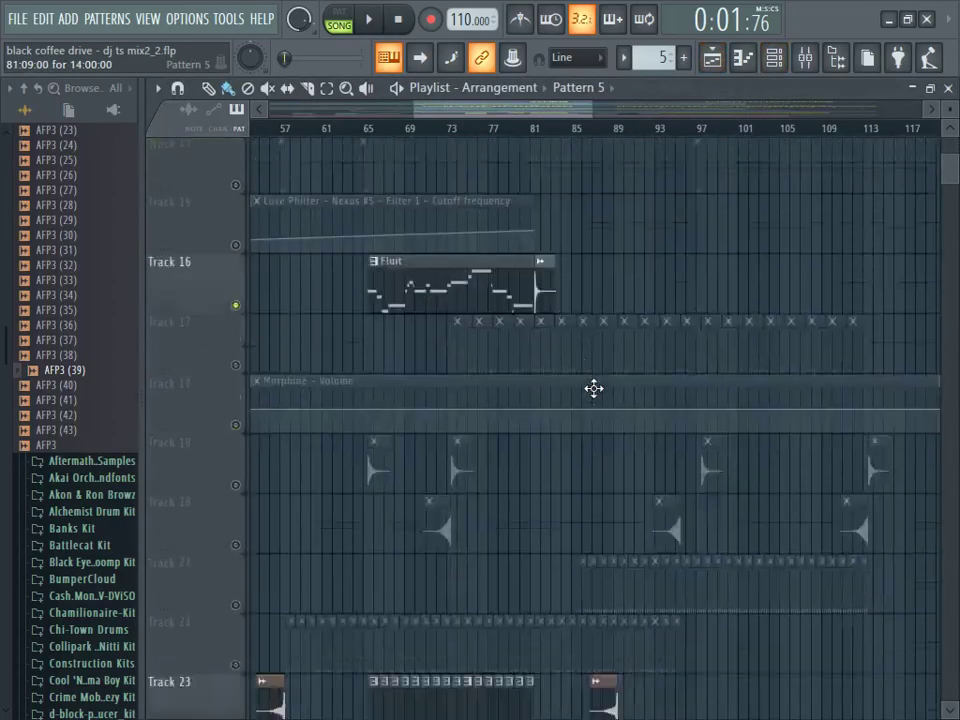
scroll(593, 388, "down", 9)
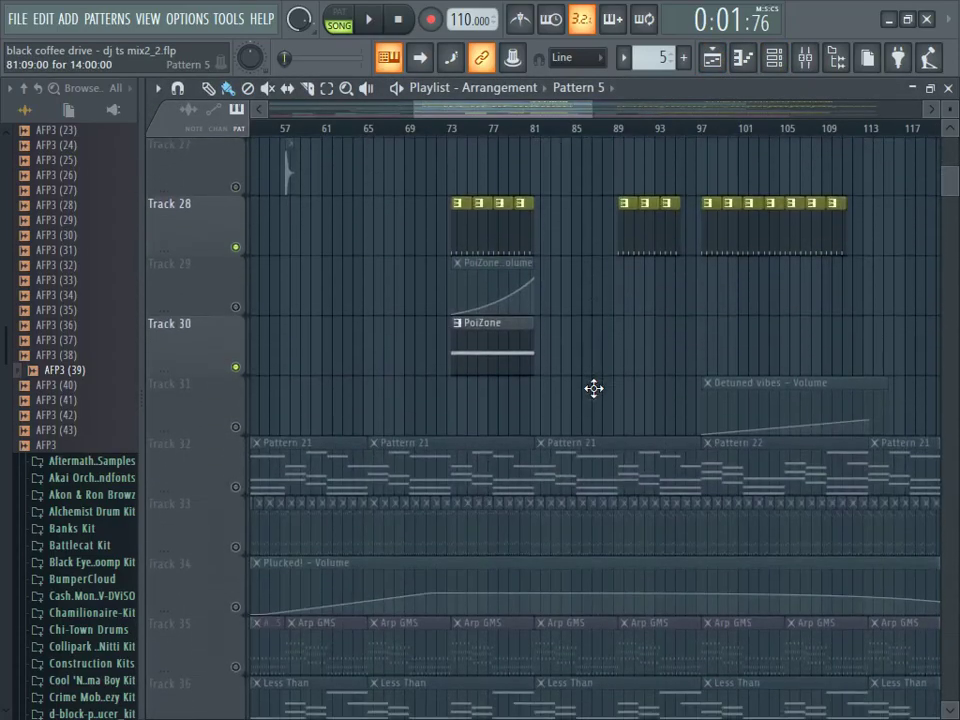
double_click(584, 350)
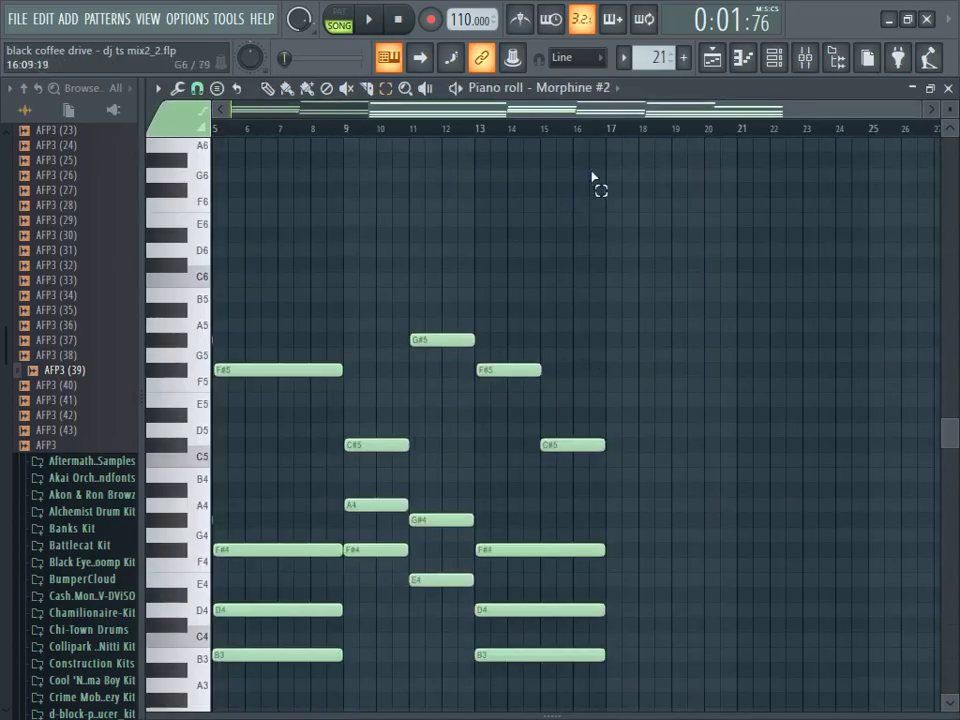
left_click(773, 58)
left_click(341, 18)
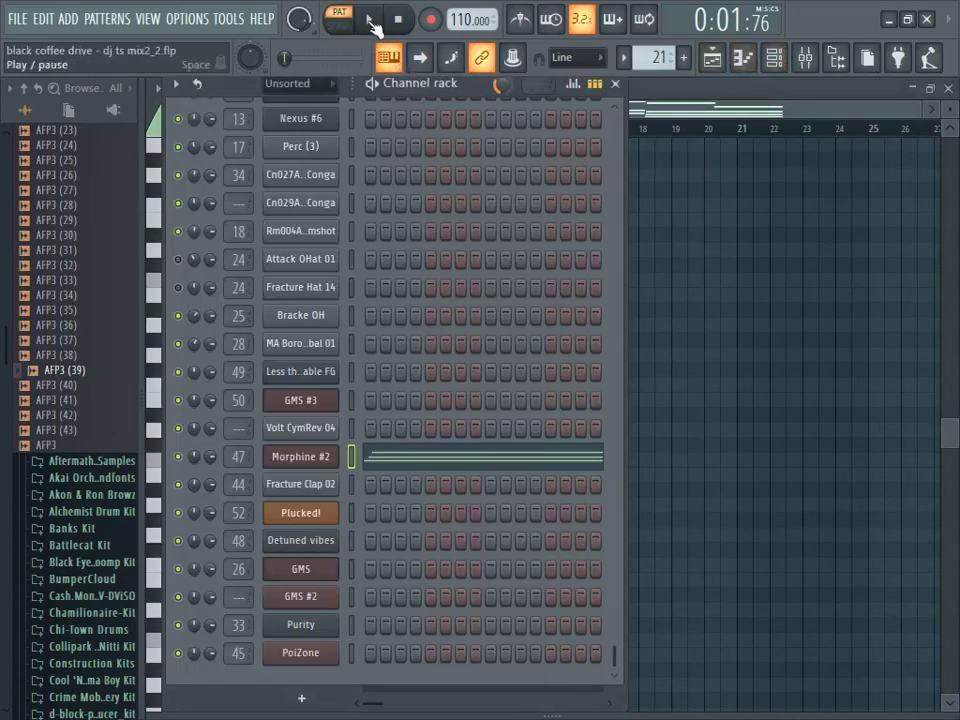
left_click(373, 24)
left_click(397, 19)
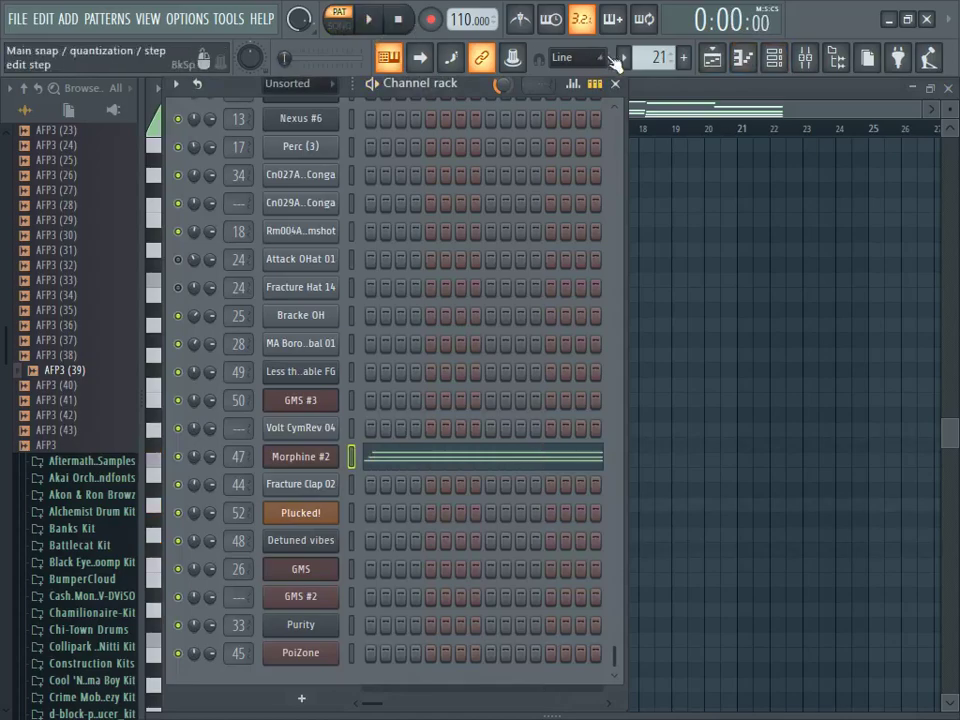
Step: Open the GMS #3 piano roll of the Arp GMS pattern from Track 35, briefly play it, and show its channel in the rack
left_click(712, 60)
scroll(690, 336, "down", 4)
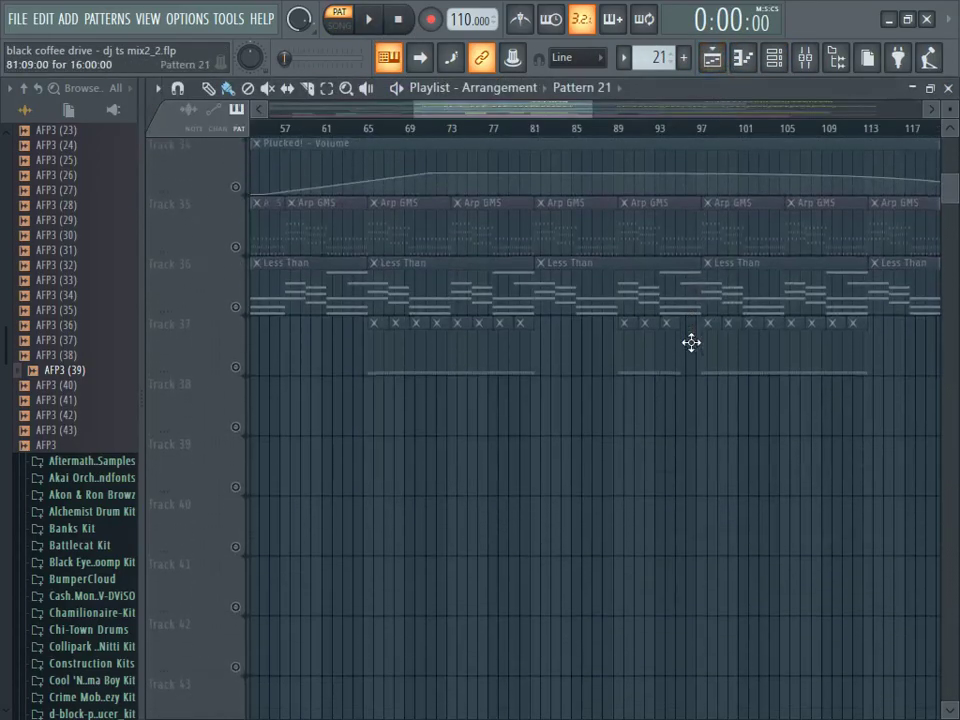
double_click(637, 231)
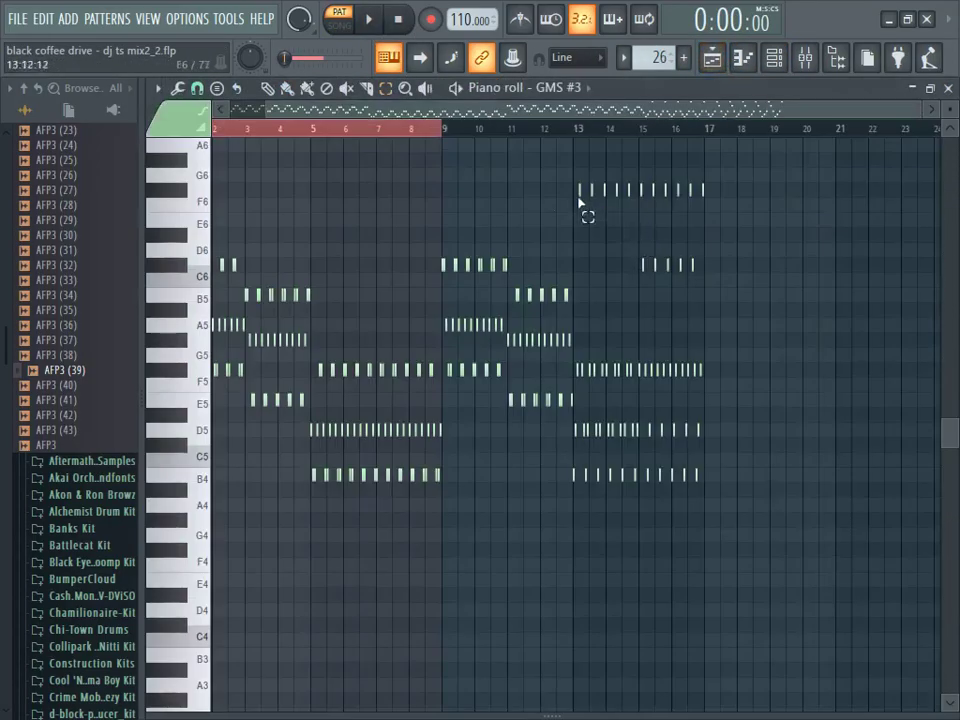
left_click(371, 19)
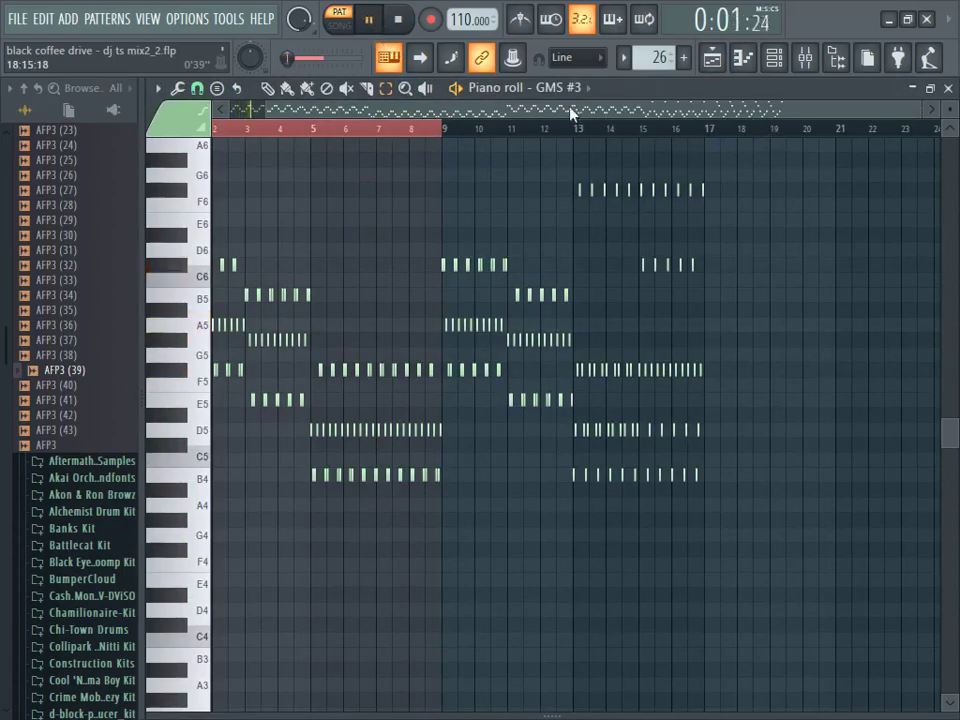
left_click(402, 19)
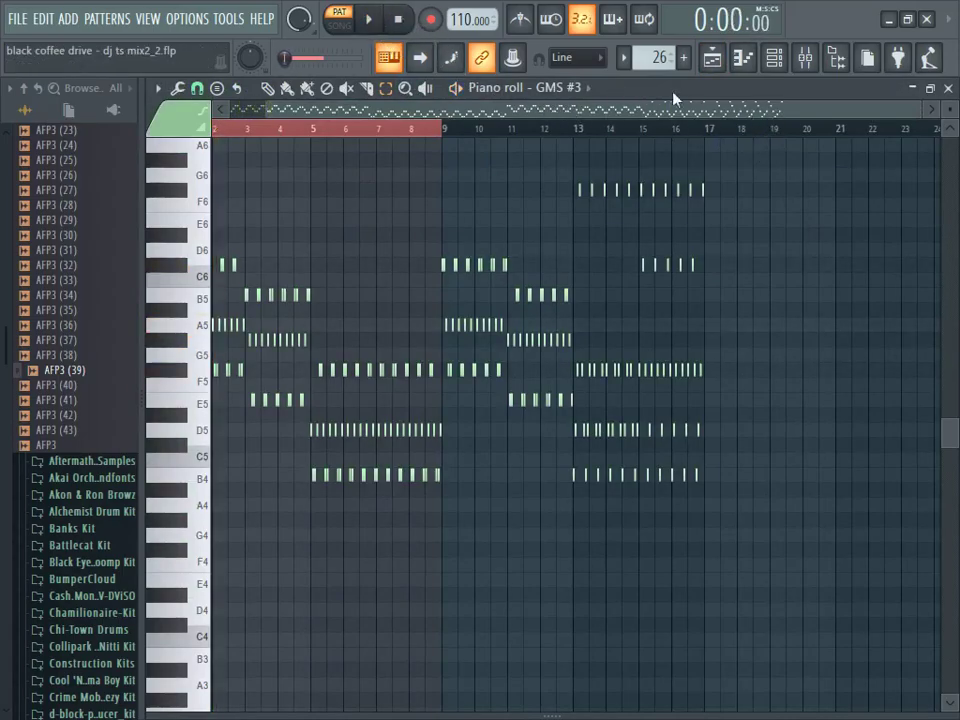
left_click(775, 62)
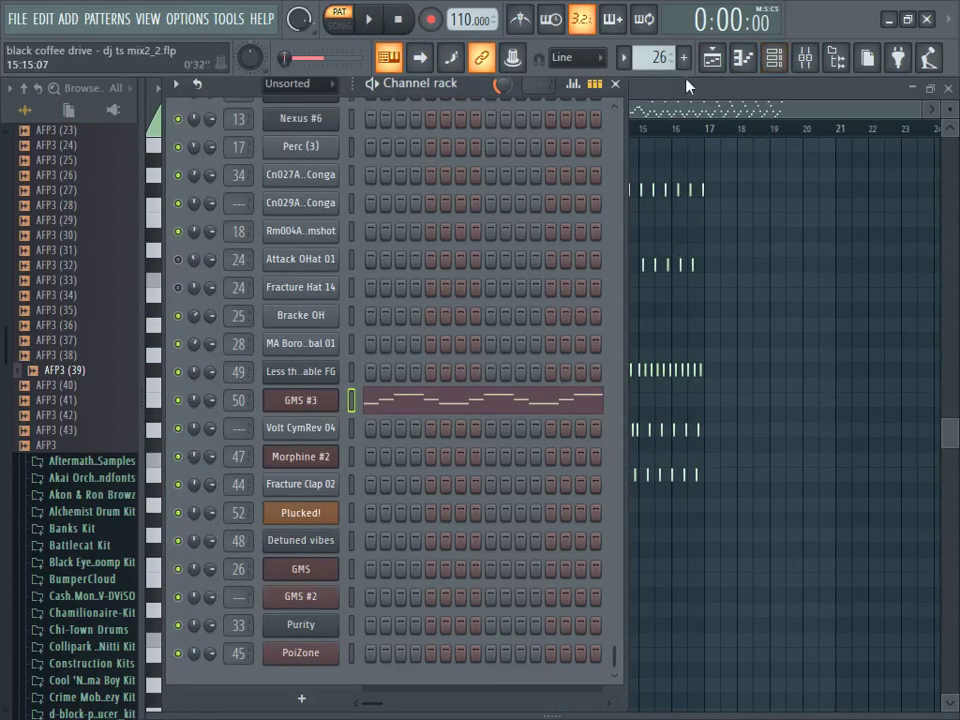
Step: Open Pattern 1 from Track 1 and examine its kick and percussion channels in the channel rack while it plays
left_click(712, 62)
scroll(630, 302, "up", 10)
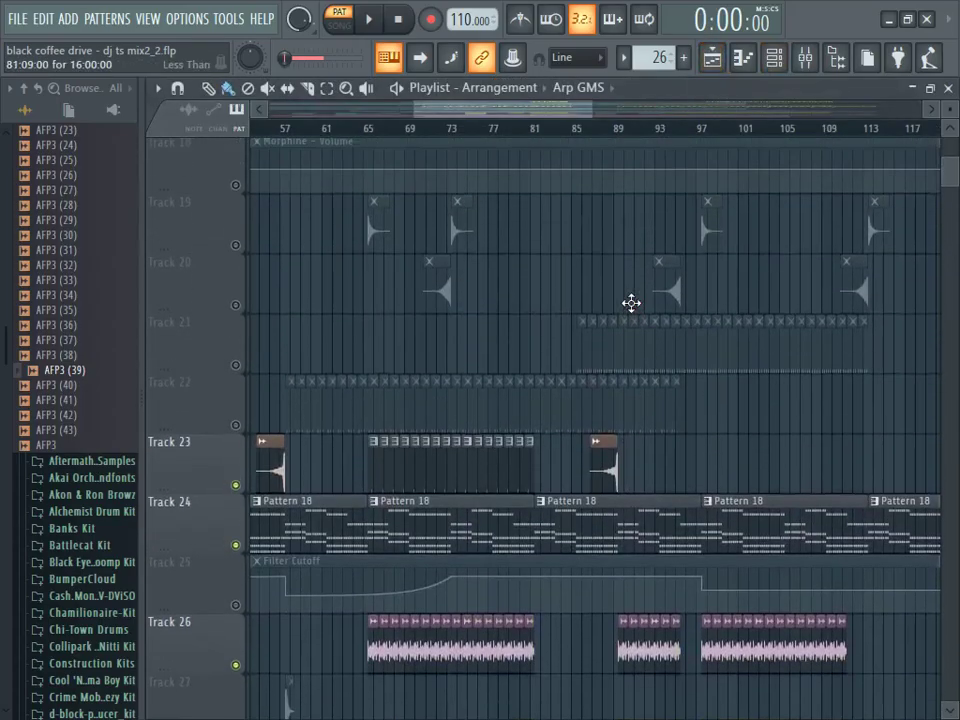
scroll(631, 303, "up", 8)
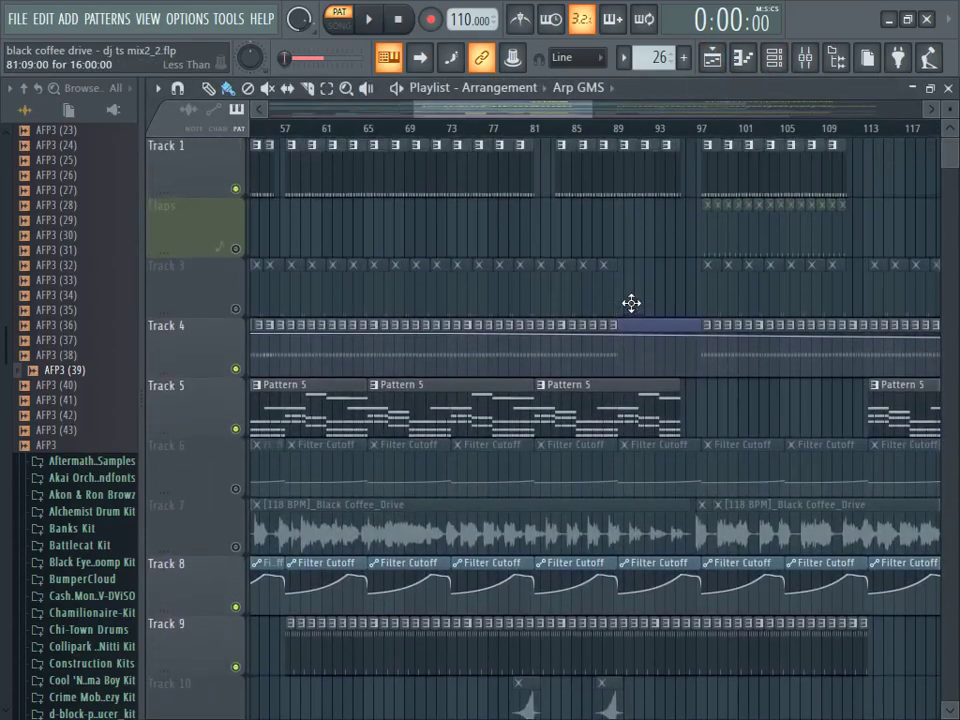
double_click(398, 176)
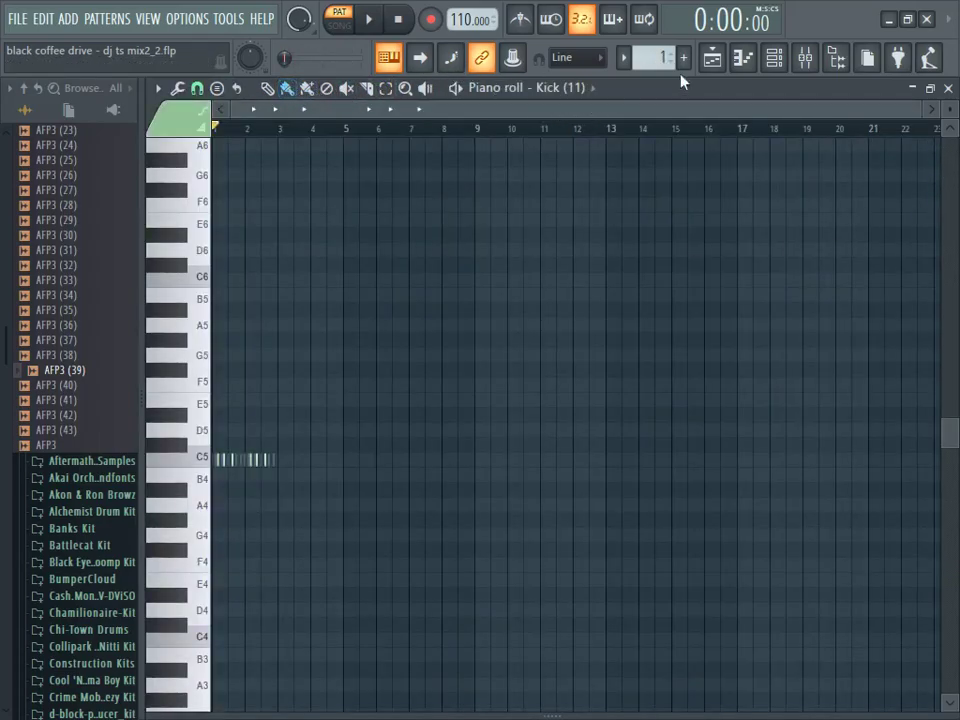
left_click(775, 60)
left_click_drag(612, 667, 612, 160)
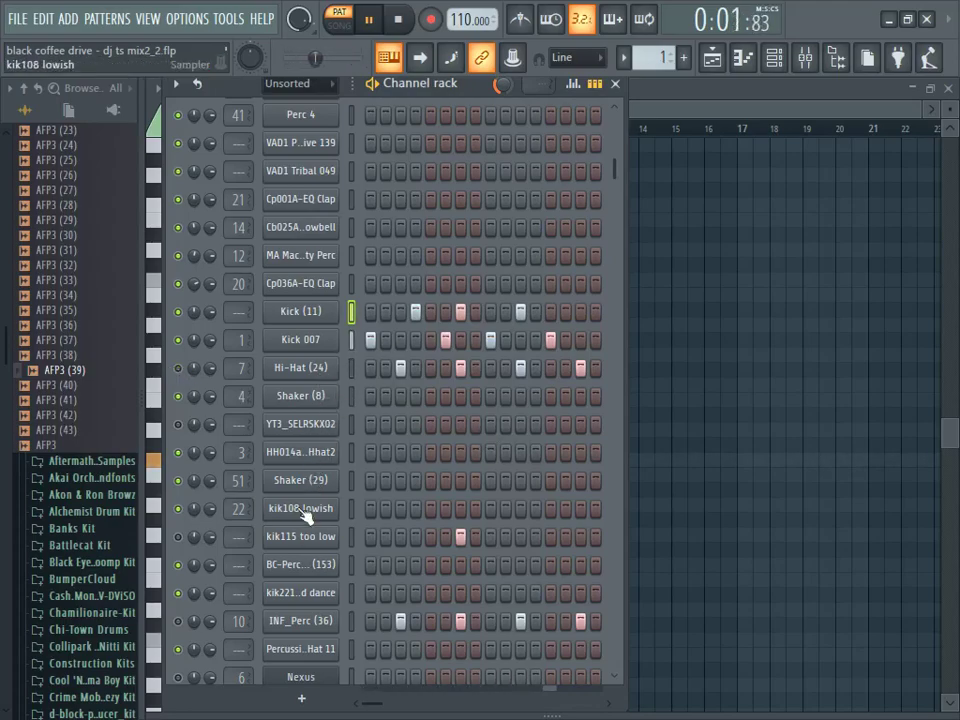
scroll(305, 508, "down", 8)
scroll(305, 537, "up", 5)
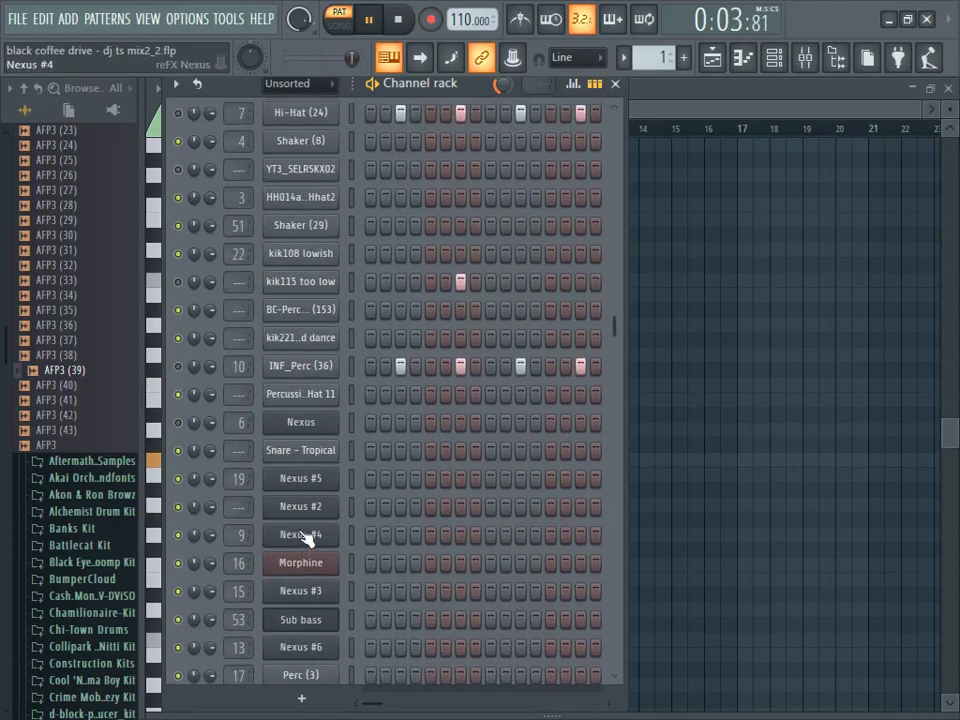
scroll(305, 537, "up", 4)
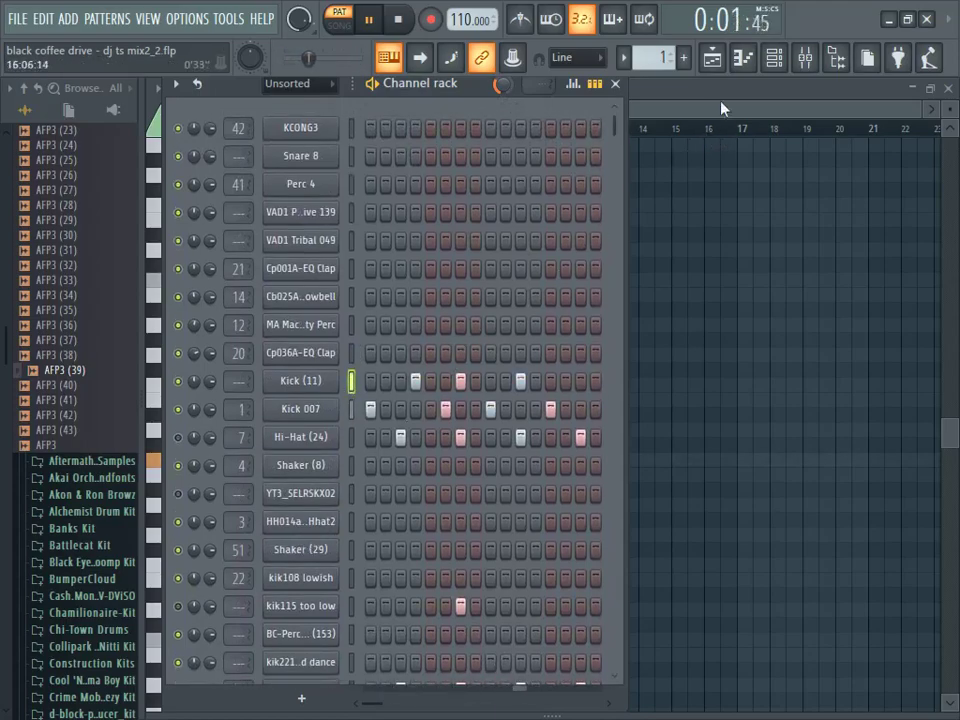
Step: Return to the playlist, widen the view from bar 1, and look over the tracks down to Track 36
left_click(713, 60)
left_click_drag(587, 108, 790, 108)
left_click_drag(705, 118, 467, 118)
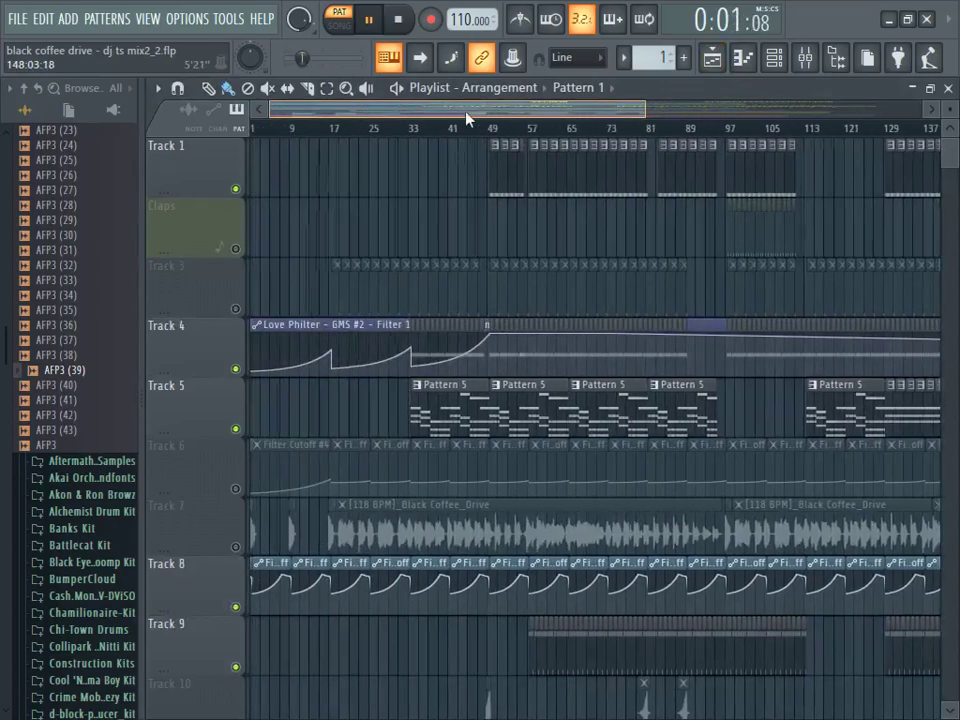
scroll(465, 459, "down", 9)
scroll(465, 459, "down", 13)
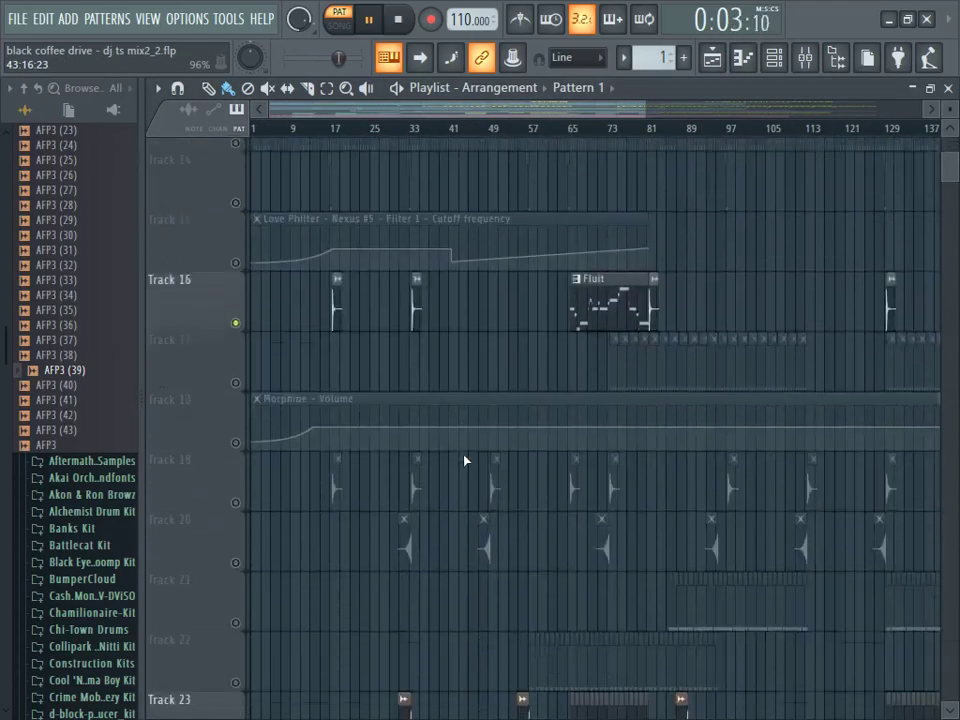
scroll(465, 460, "down", 8)
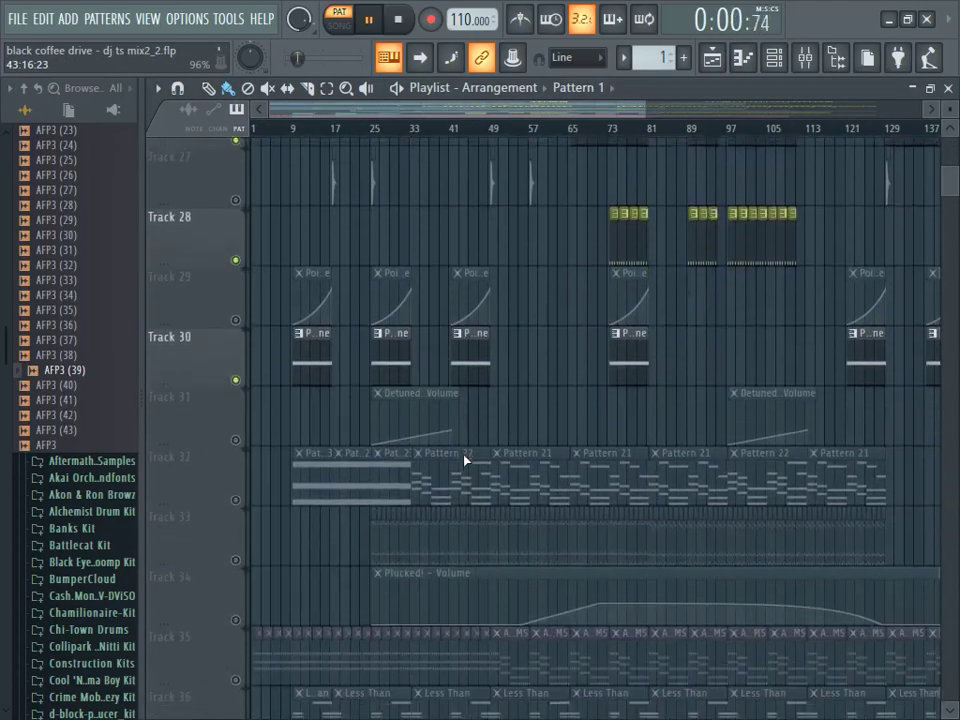
scroll(465, 460, "up", 3)
scroll(465, 458, "up", 9)
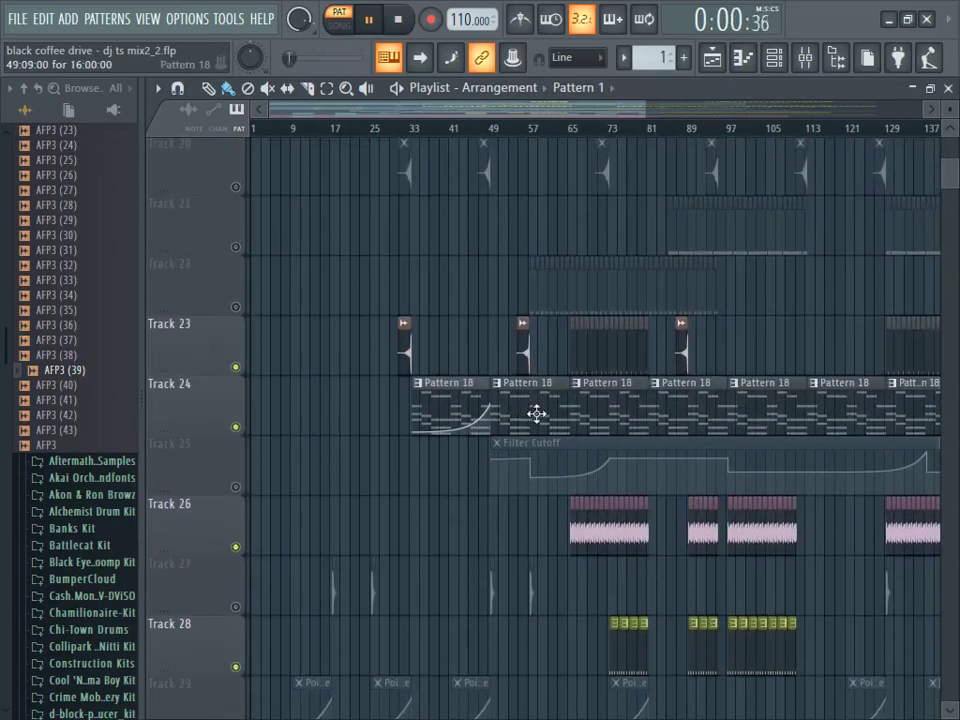
Step: Play the song from about bar 48 while muting all the playlist tracks, and stop playback
left_click(492, 130)
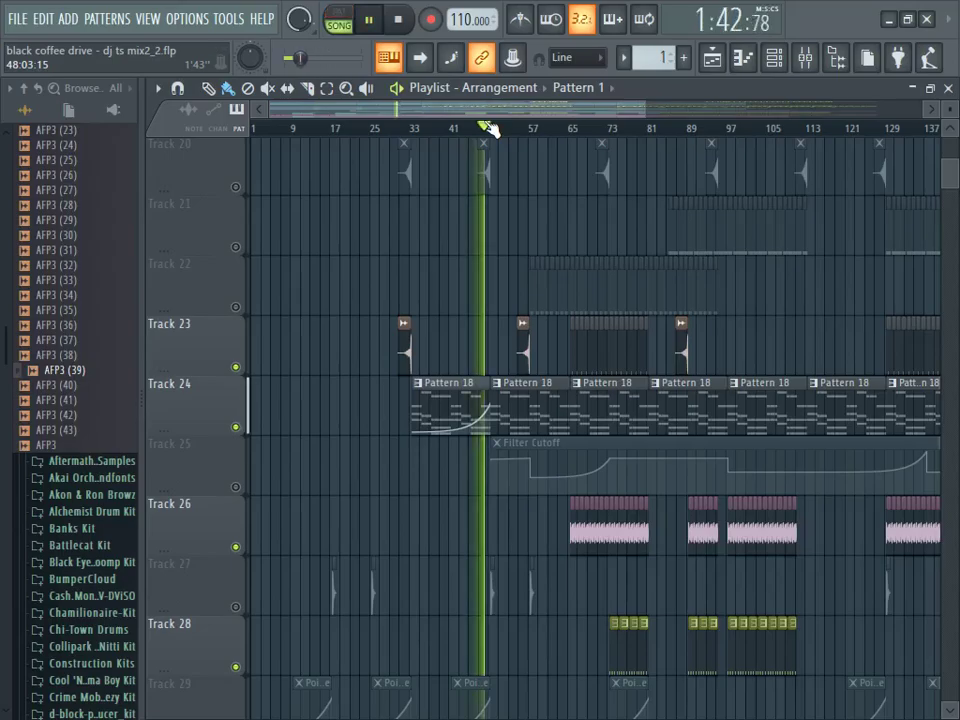
scroll(497, 304, "up", 15)
scroll(380, 376, "up", 4)
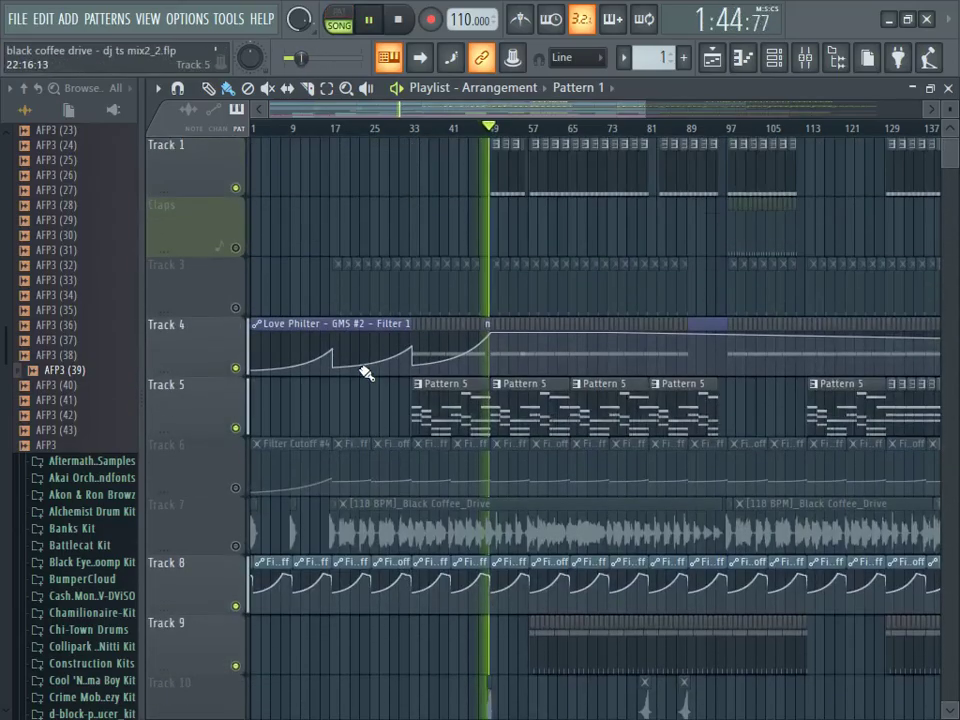
scroll(266, 326, "down", 19)
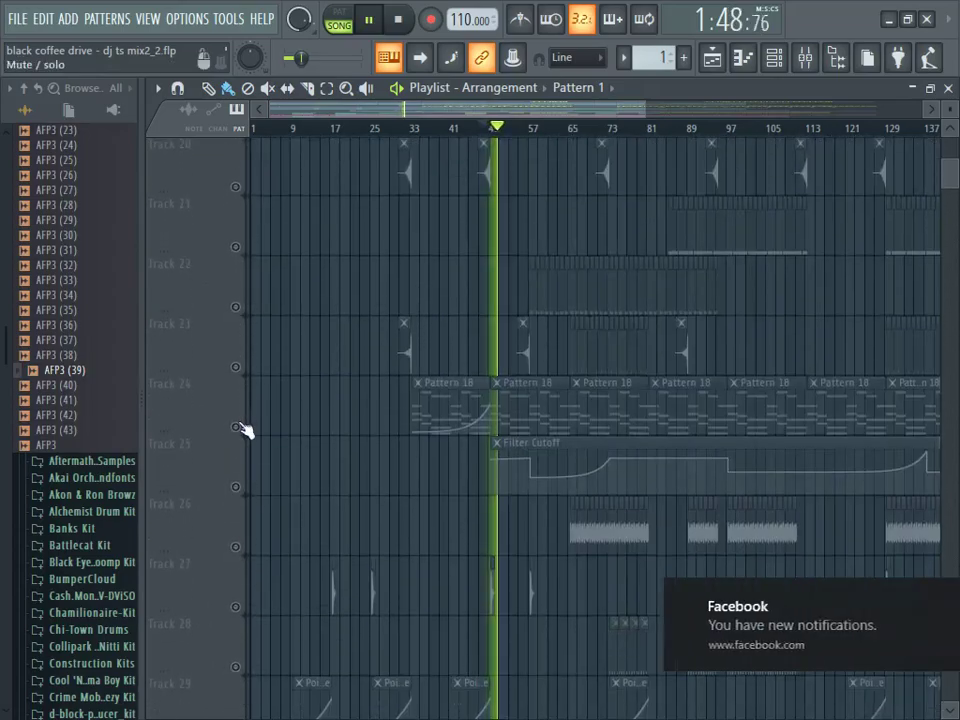
scroll(404, 417, "up", 6)
scroll(404, 417, "up", 10)
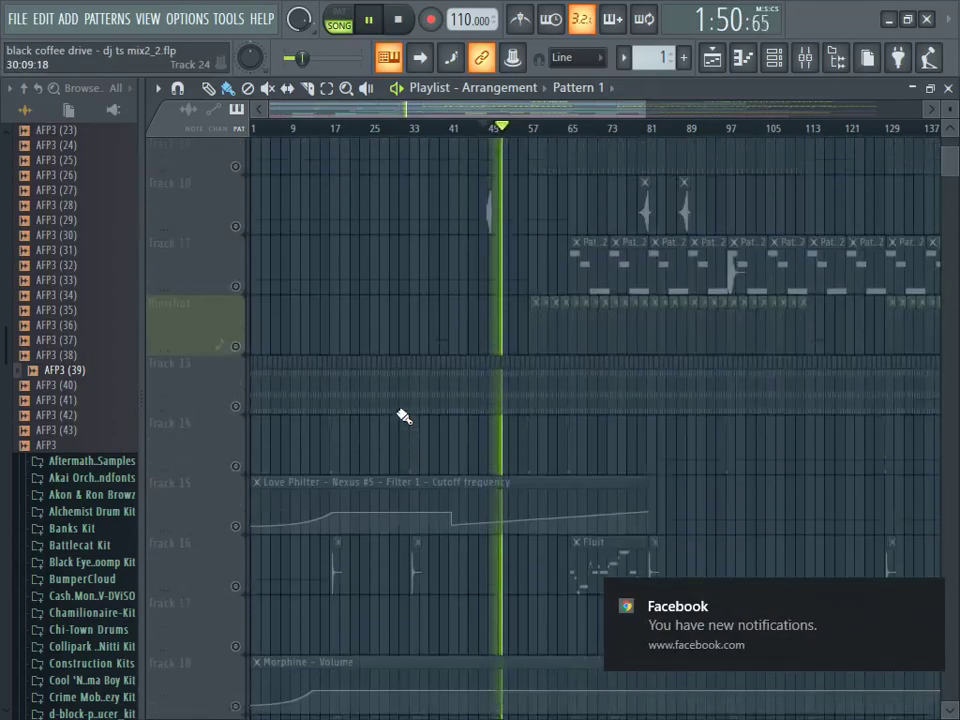
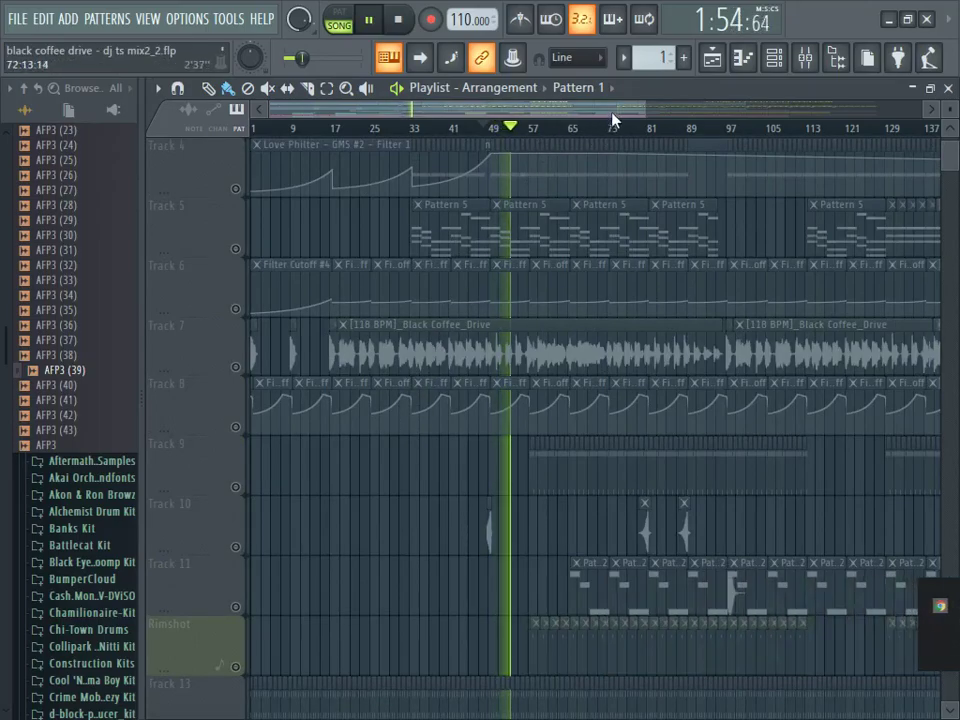
left_click_drag(614, 110, 664, 109)
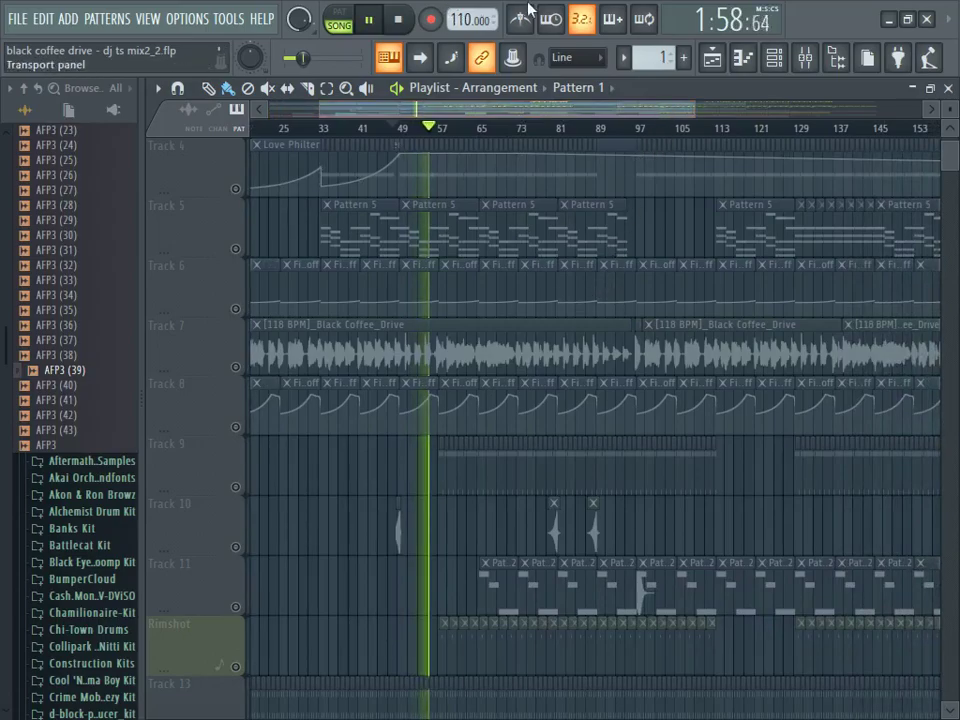
left_click(398, 19)
left_click(398, 19)
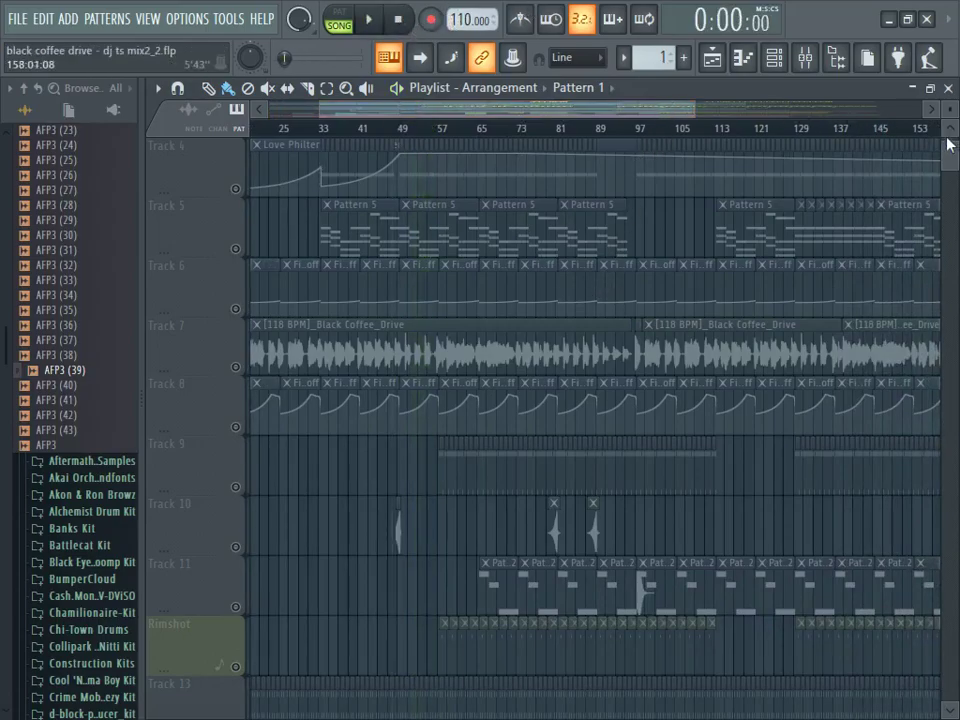
Step: Play the song from just before bar 57 with the Rimshot track unmuted, and briefly unmute Track 13 before muting it again
key("space")
scroll(808, 362, "down", 5)
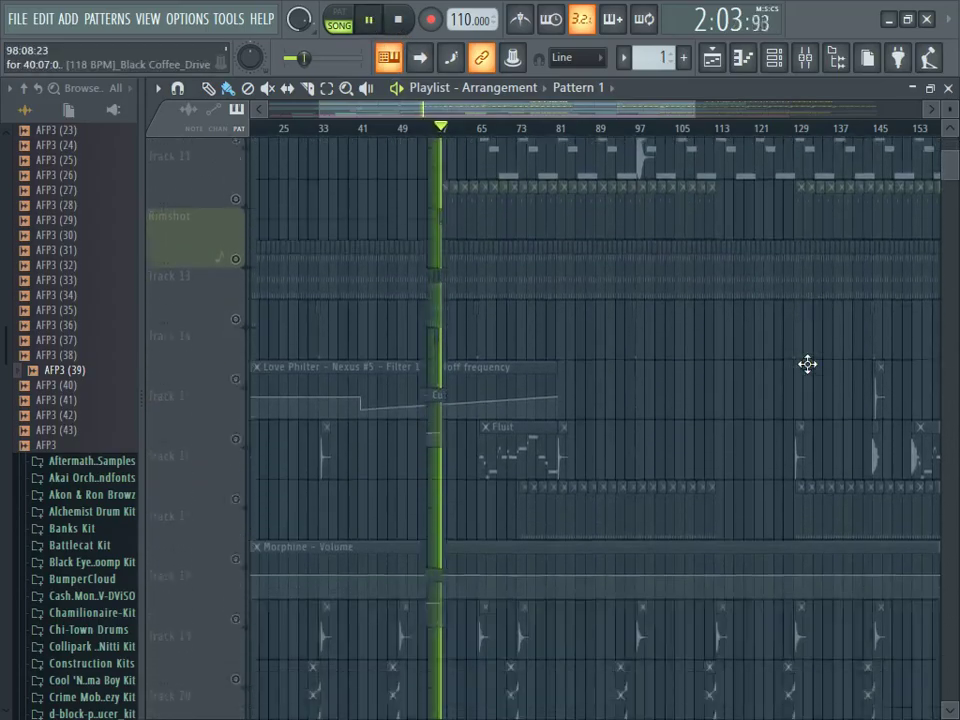
scroll(650, 340, "up", 2)
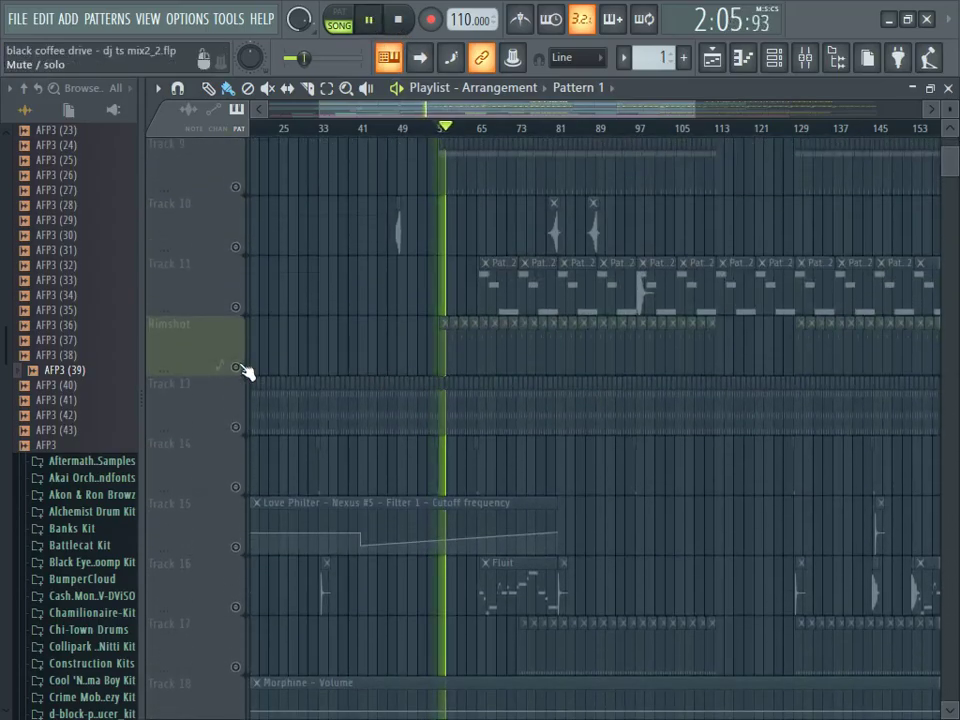
left_click(244, 369)
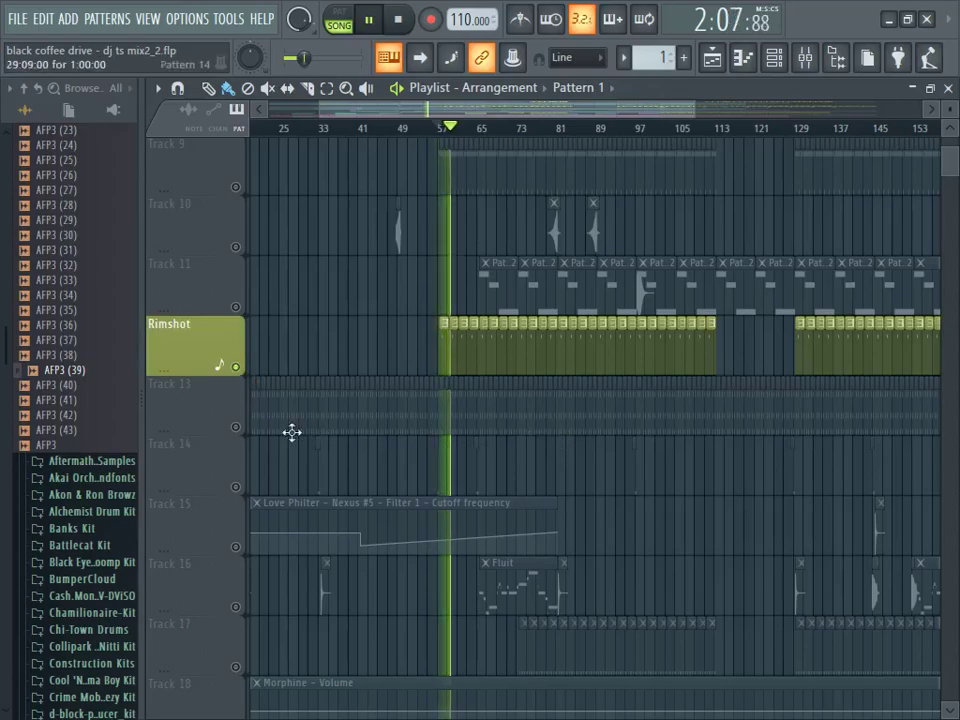
left_click(237, 428)
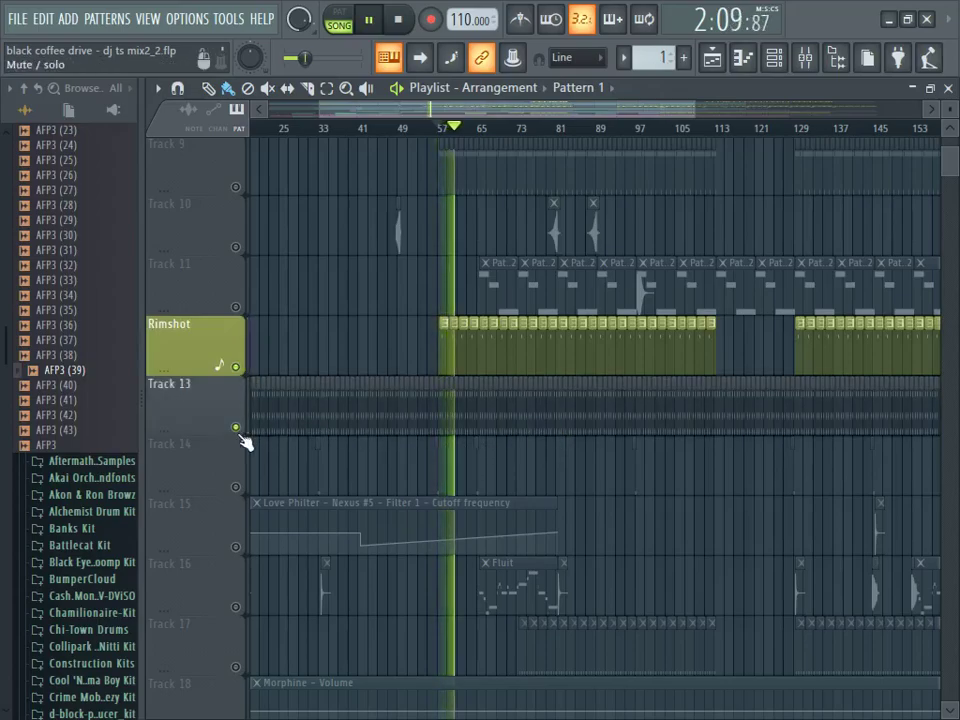
left_click(238, 431)
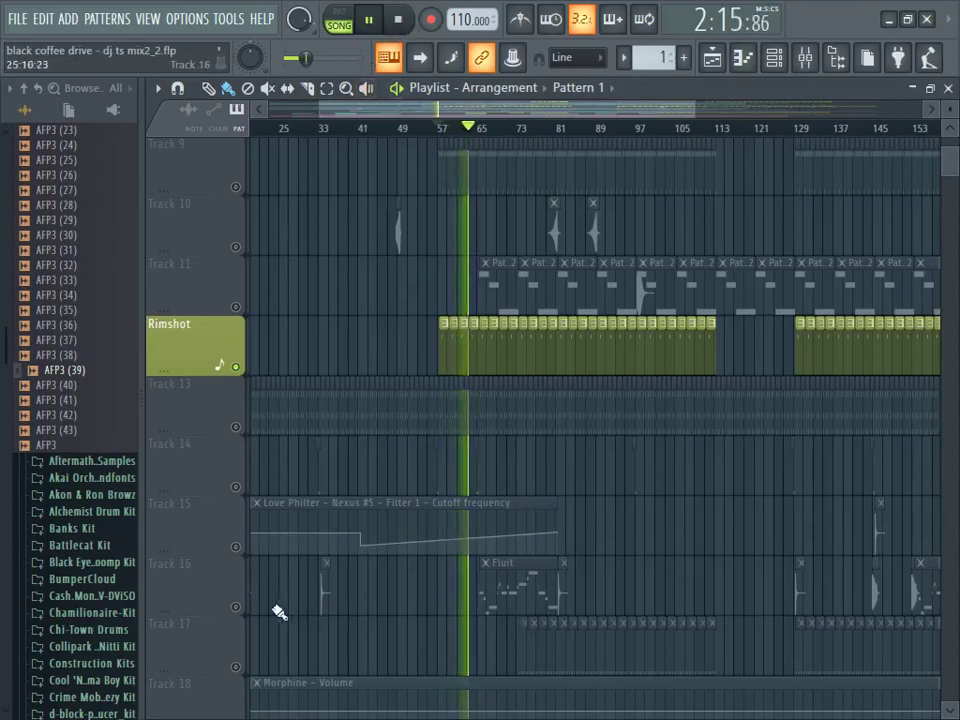
Step: Unmute Tracks 16, 24 and 26 in the playlist while the song keeps playing
left_click(237, 607)
scroll(409, 561, "down", 5)
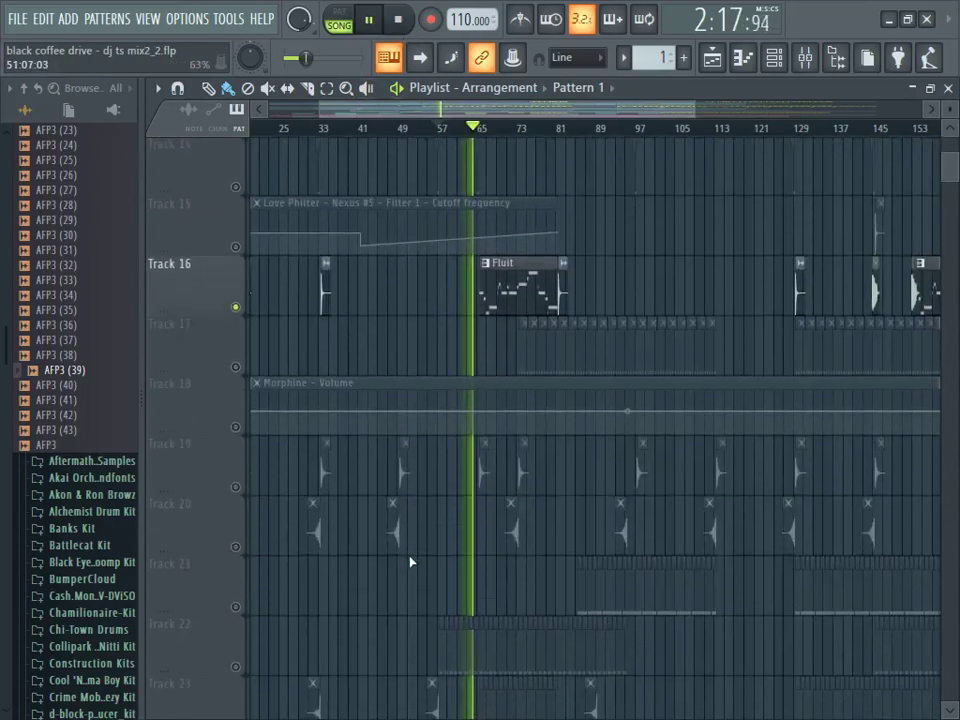
scroll(409, 561, "down", 4)
left_click(237, 667)
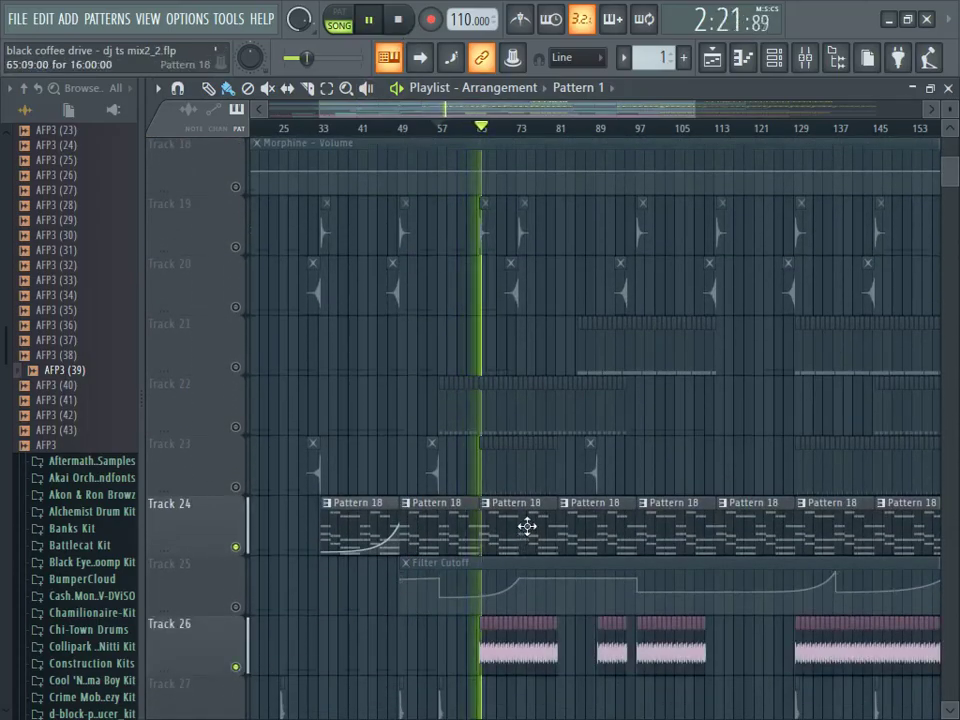
Step: Unmute Track 37 while the song plays, and briefly unmute Track 36 before muting it again
scroll(527, 527, "down", 5)
scroll(525, 525, "down", 5)
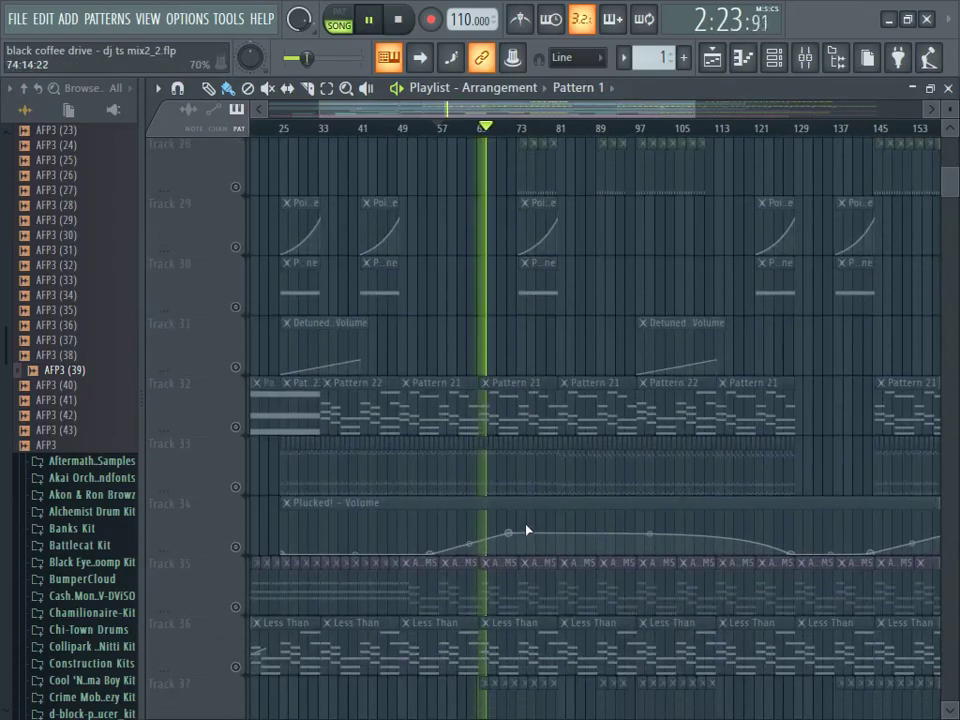
scroll(450, 500, "down", 3)
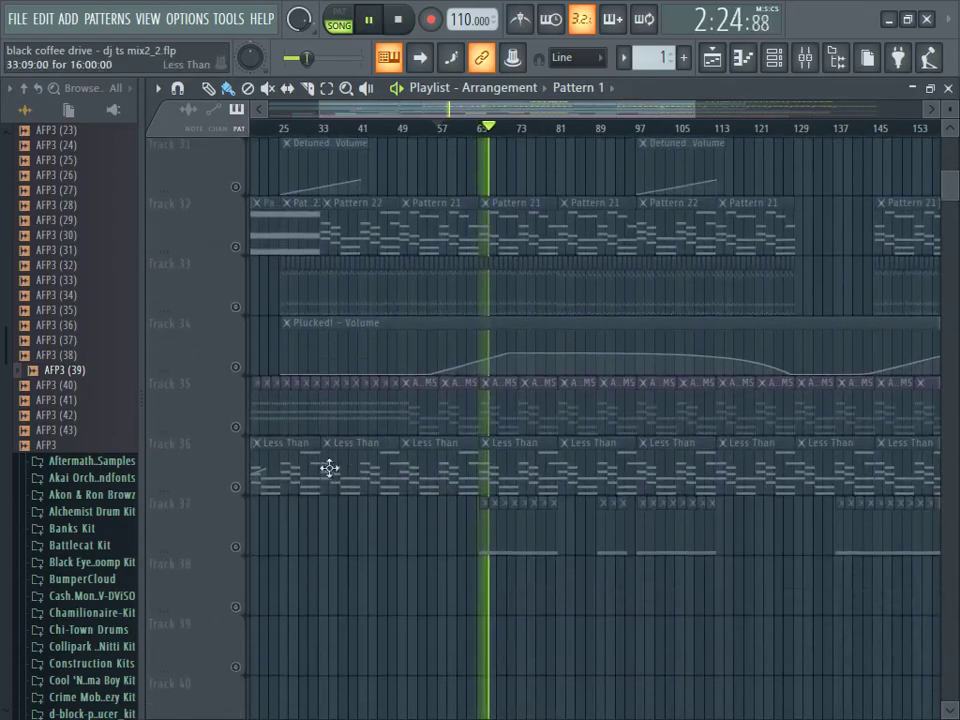
left_click(236, 487)
left_click(237, 548)
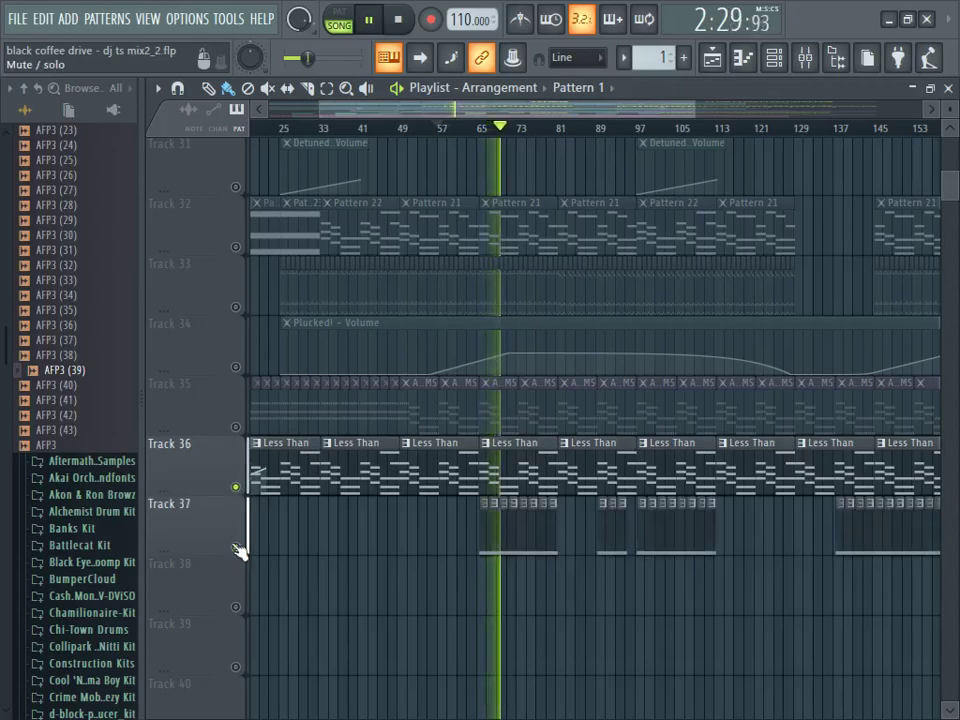
left_click(236, 487)
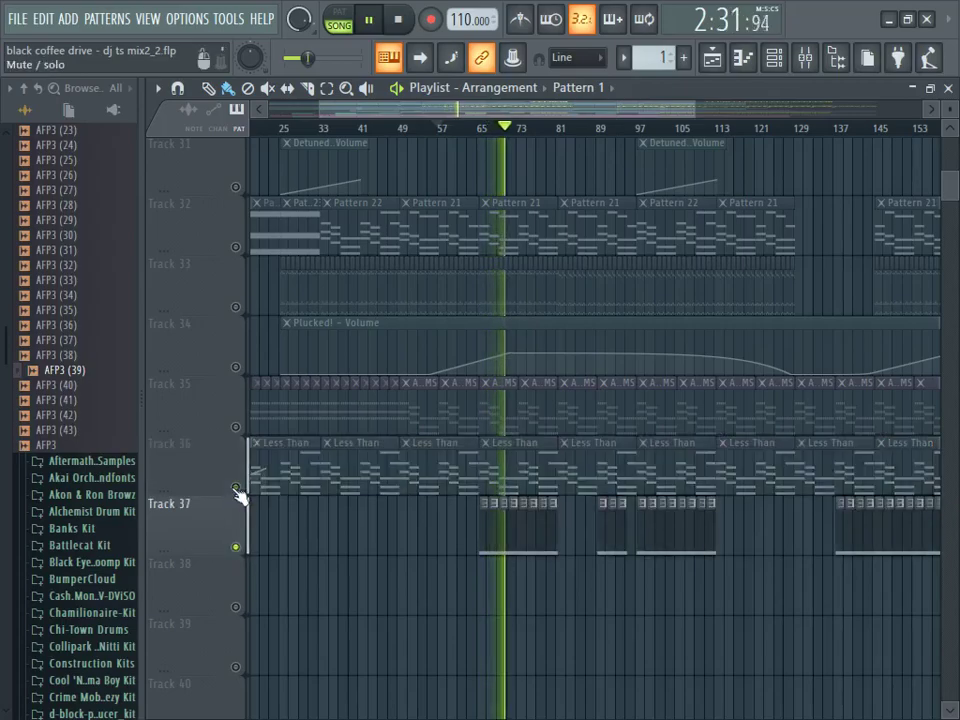
Step: Unmute the PoiZone clips and volume automation on Tracks 30 and 29, plus Tracks 28 and 23, during playback
scroll(304, 444, "up", 4)
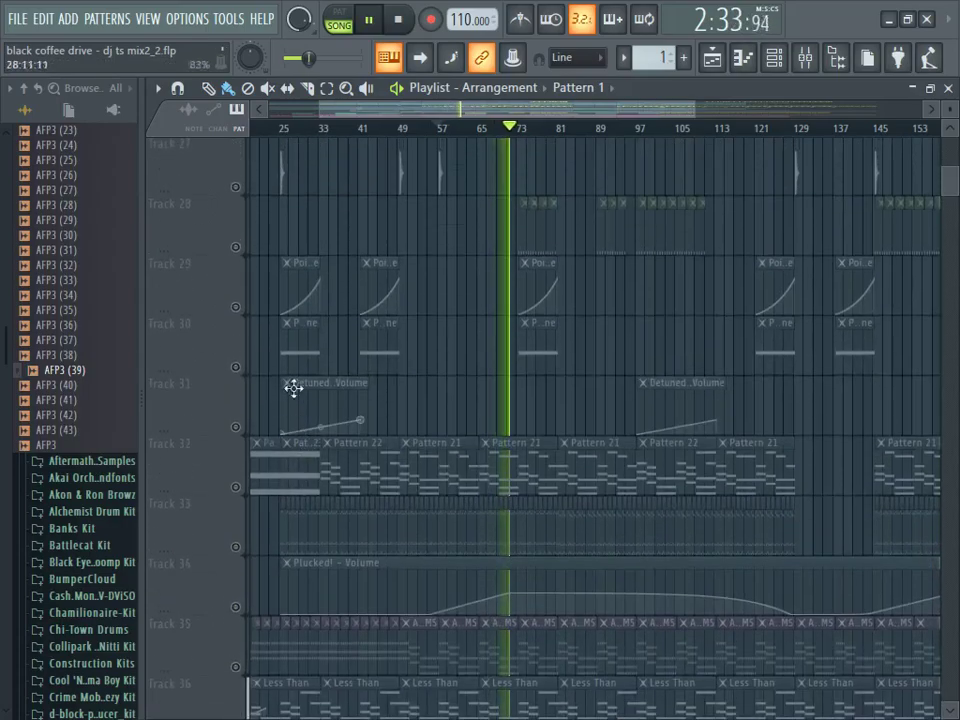
left_click(236, 367)
left_click(236, 307)
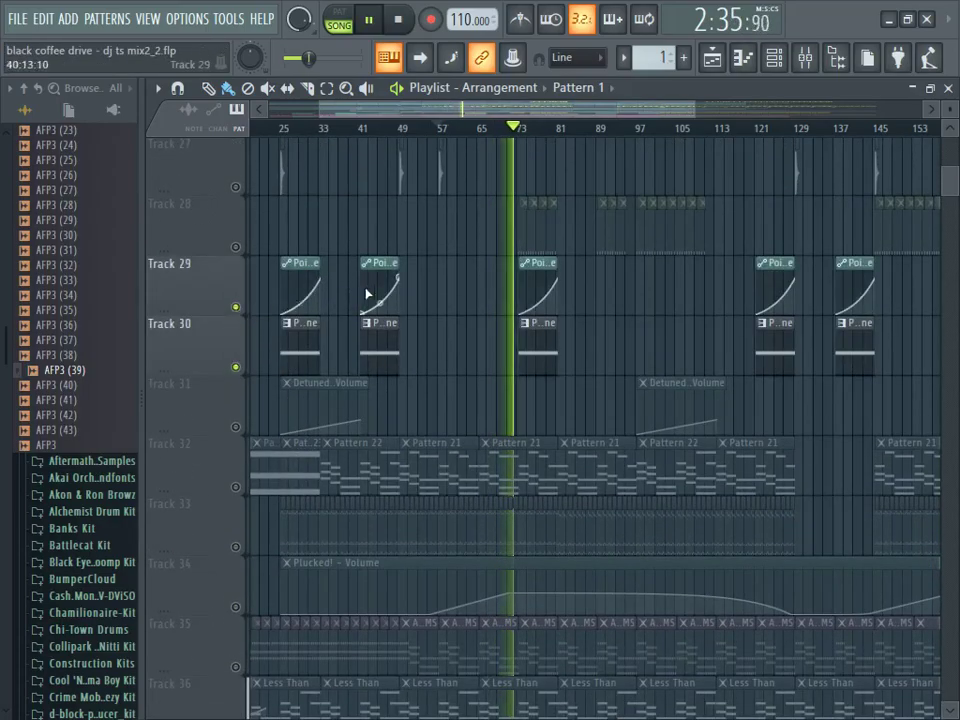
left_click(236, 247)
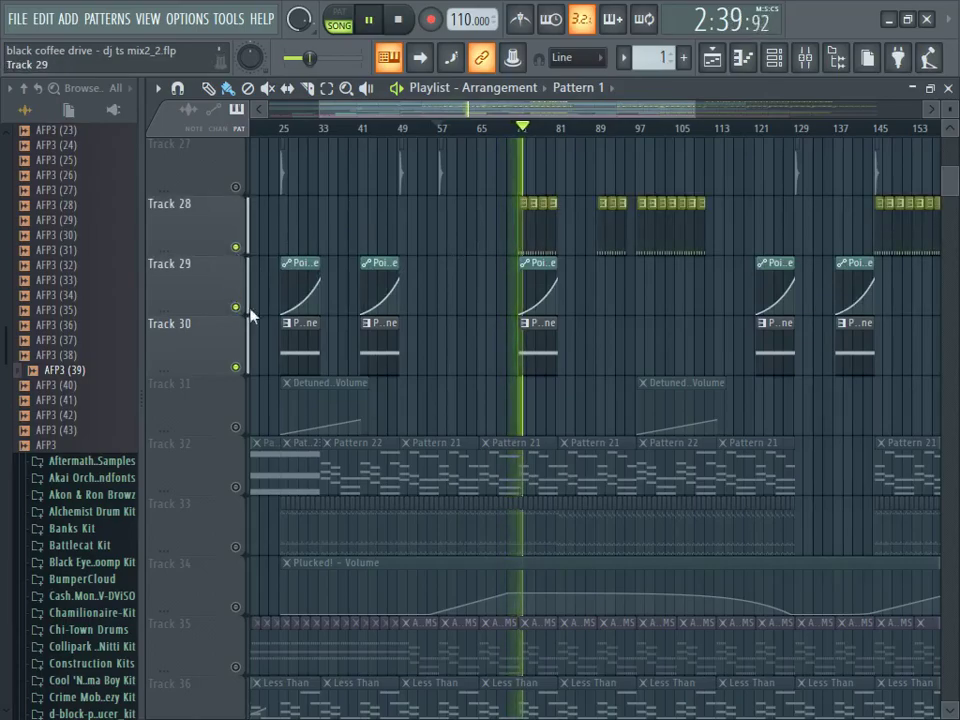
scroll(497, 446, "up", 9)
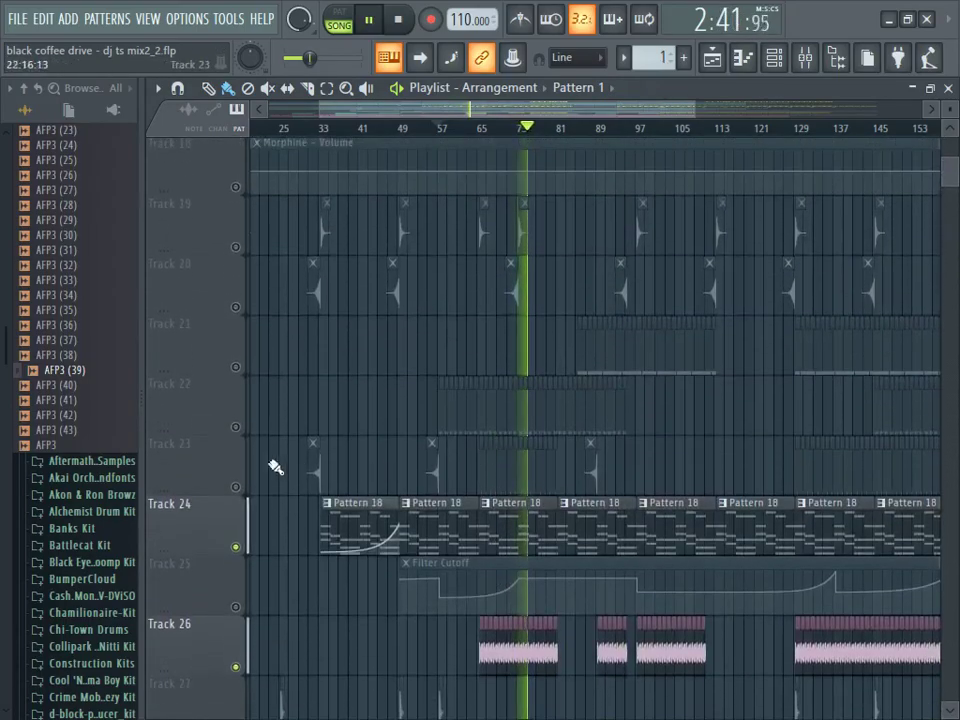
left_click(236, 487)
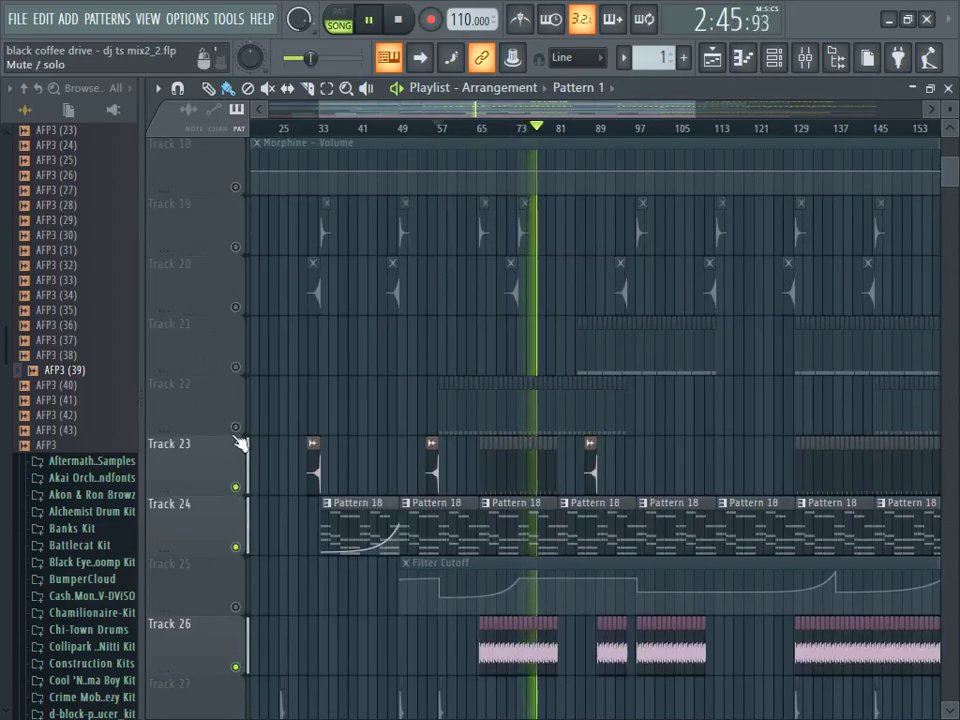
Step: Stop playback and open the PoiZone clip from Track 30 in the piano roll, showing its note from bar 1
left_click_drag(636, 120, 653, 118)
scroll(670, 356, "up", 5)
scroll(671, 362, "down", 5)
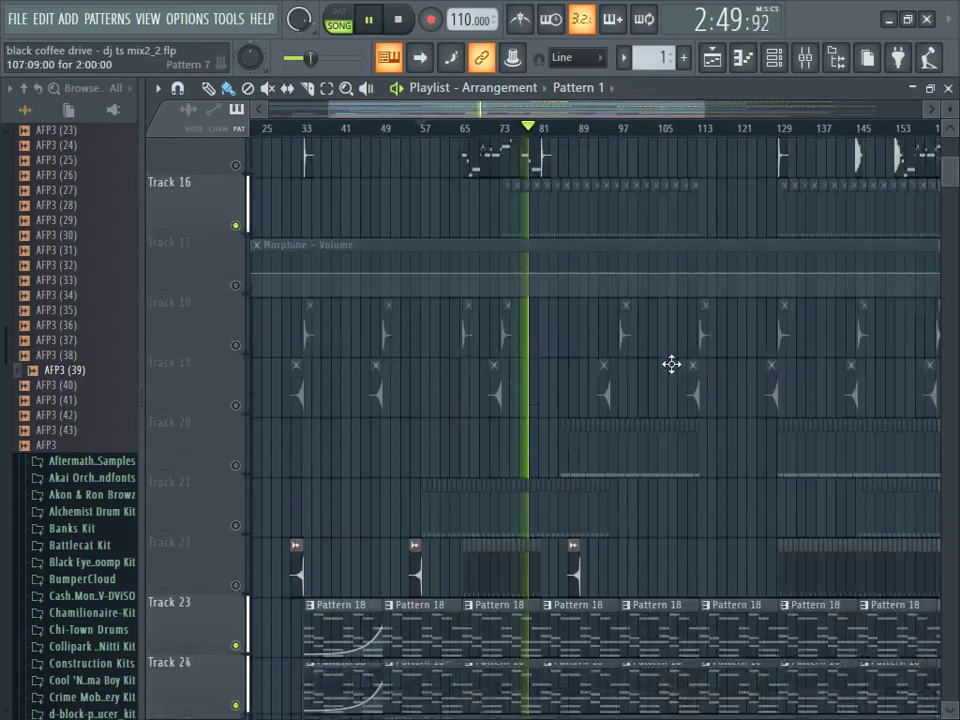
scroll(493, 450, "down", 14)
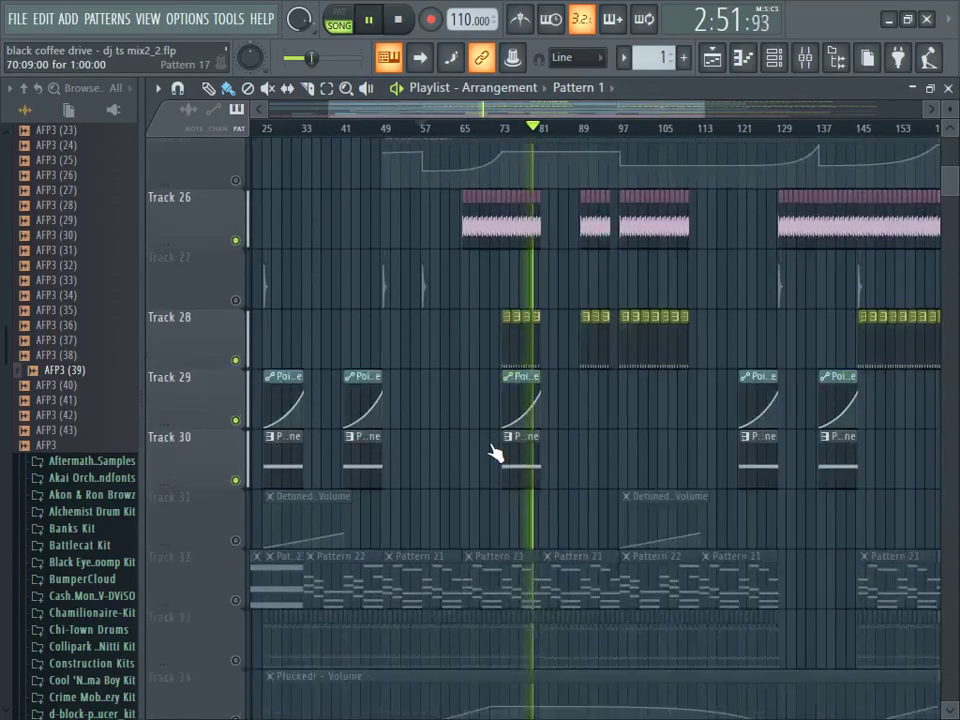
scroll(490, 445, "up", 6)
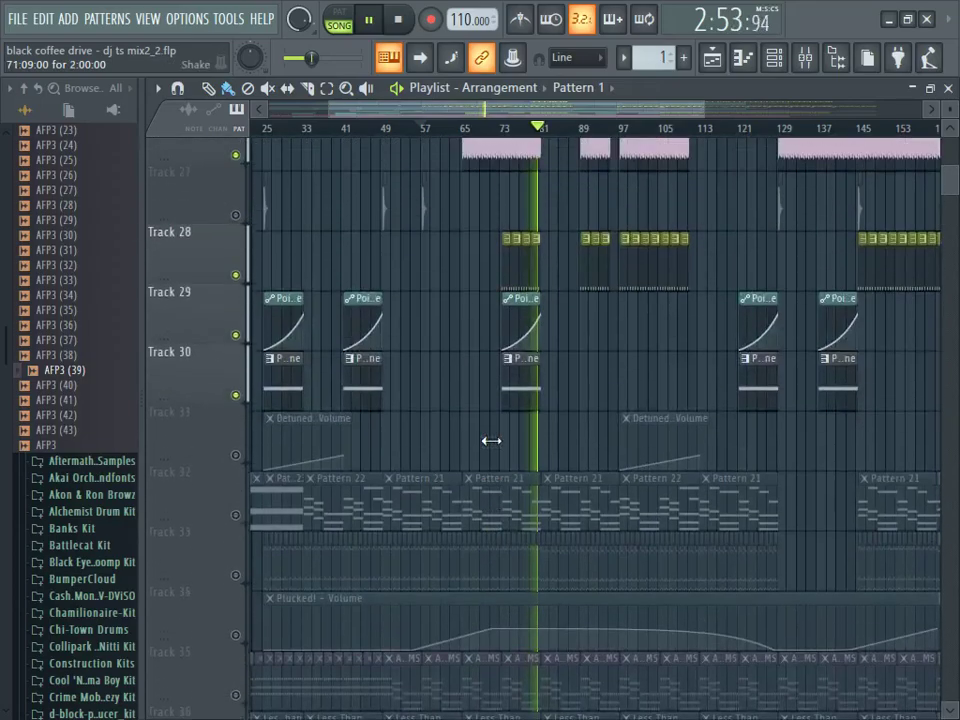
left_click(399, 19)
double_click(515, 421)
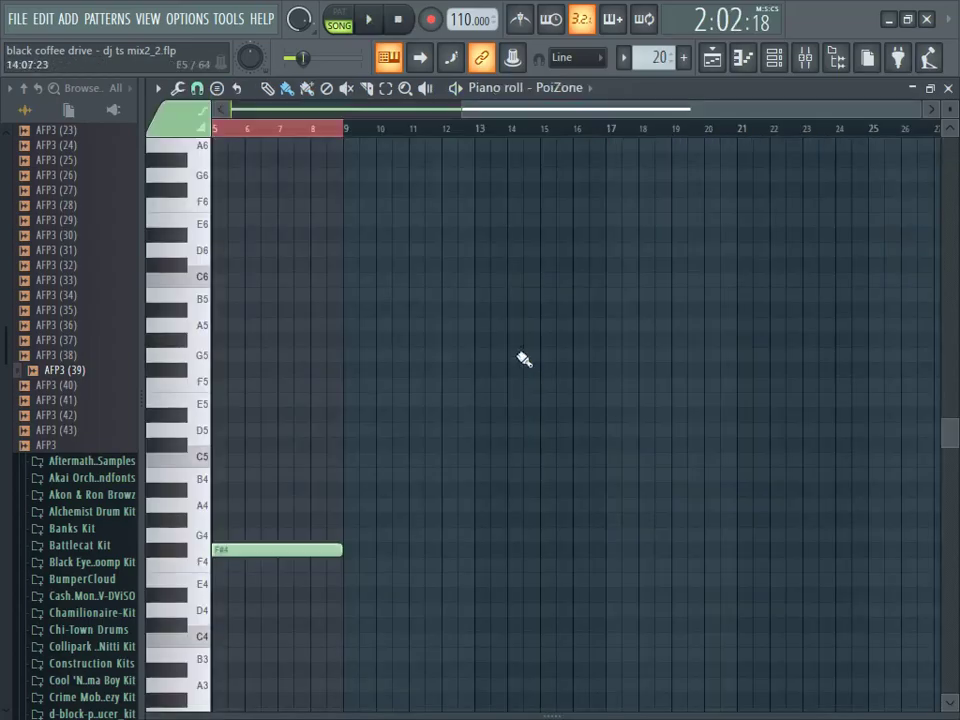
left_click_drag(563, 113, 240, 111)
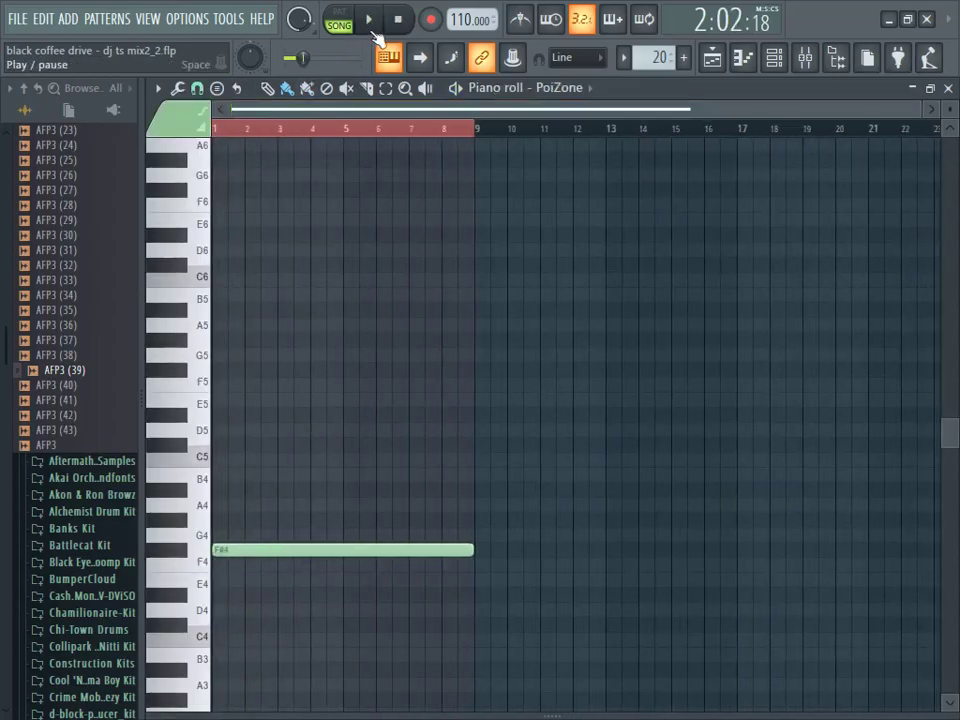
Step: Play the PoiZone pattern, open the PoiZone synth from the channel rack to view its settings, and stop playback
left_click(773, 57)
scroll(445, 584, "down", 12)
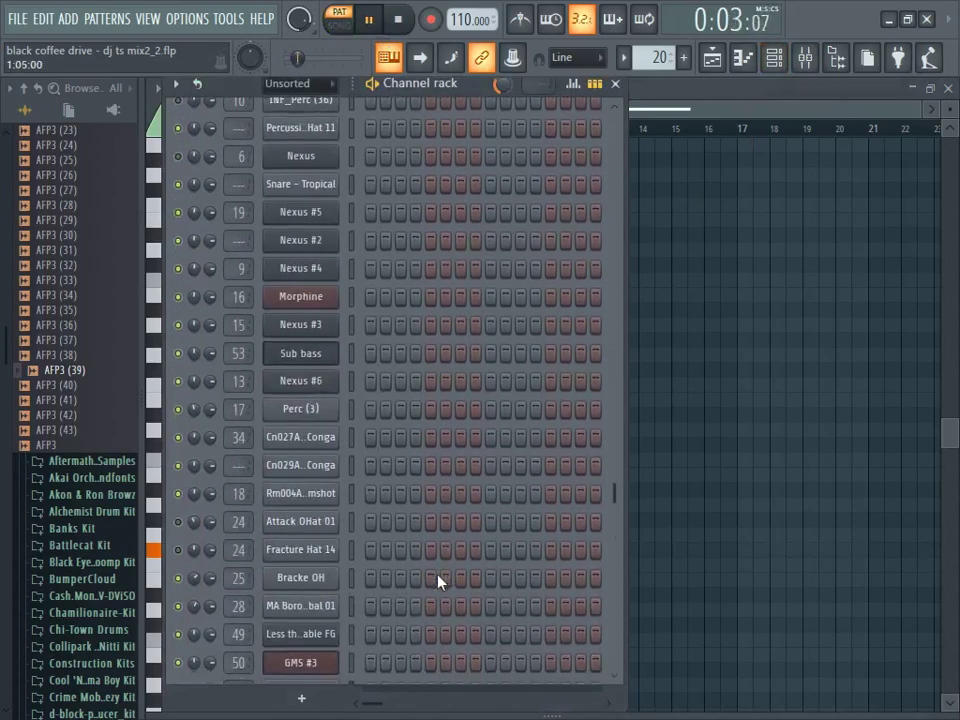
left_click(314, 660)
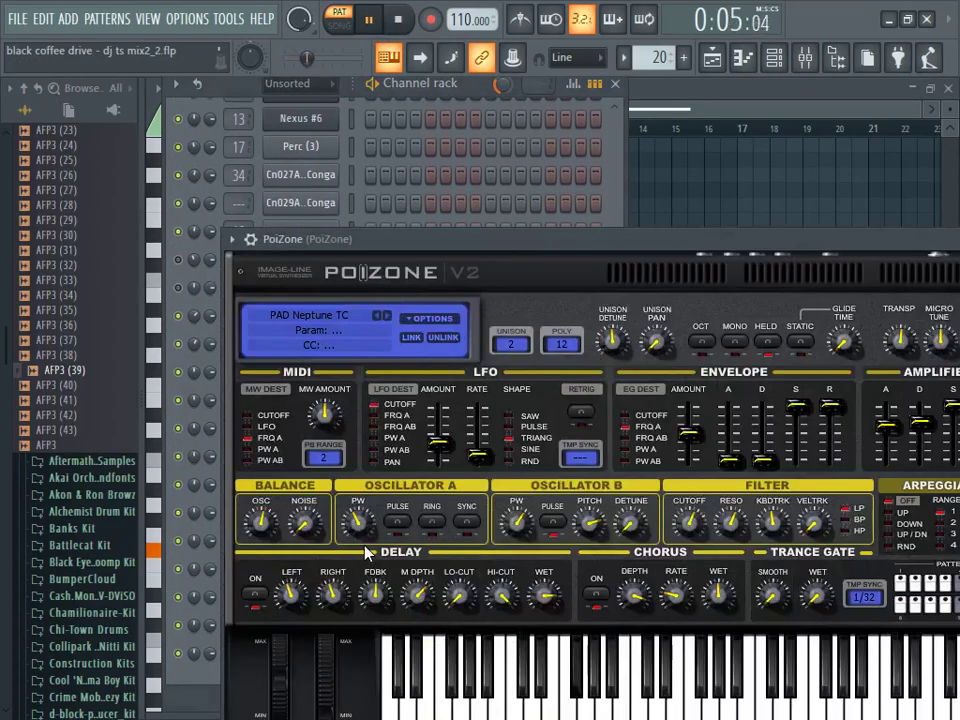
left_click(408, 20)
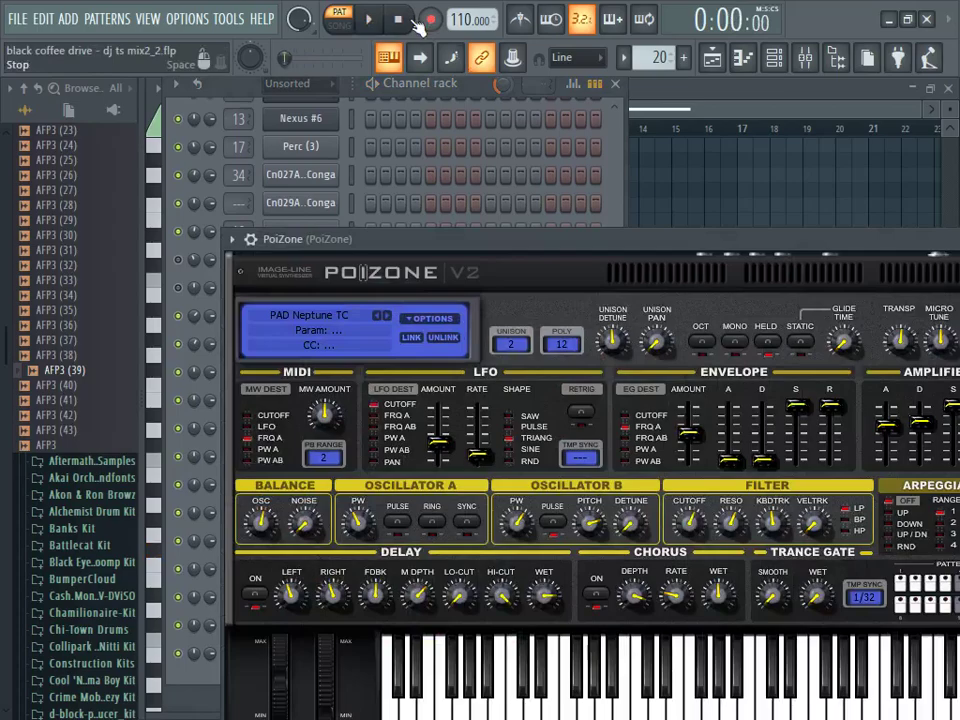
Step: Return to the playlist and select bars 73 to 81 around the PoiZone clip and its volume automation
left_click(713, 60)
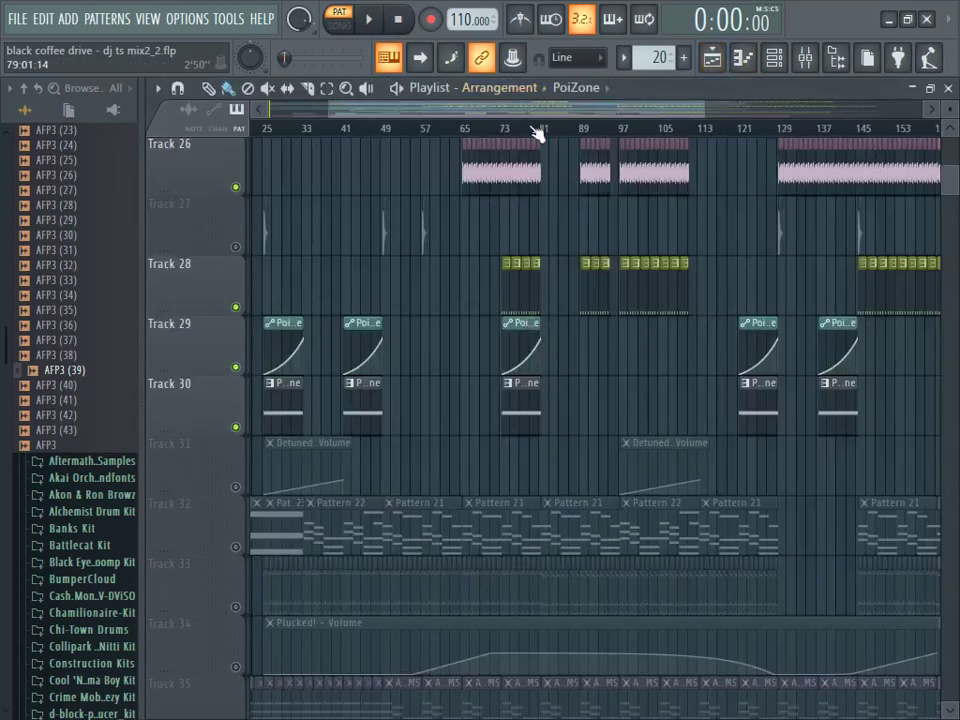
scroll(537, 135, "up", 6)
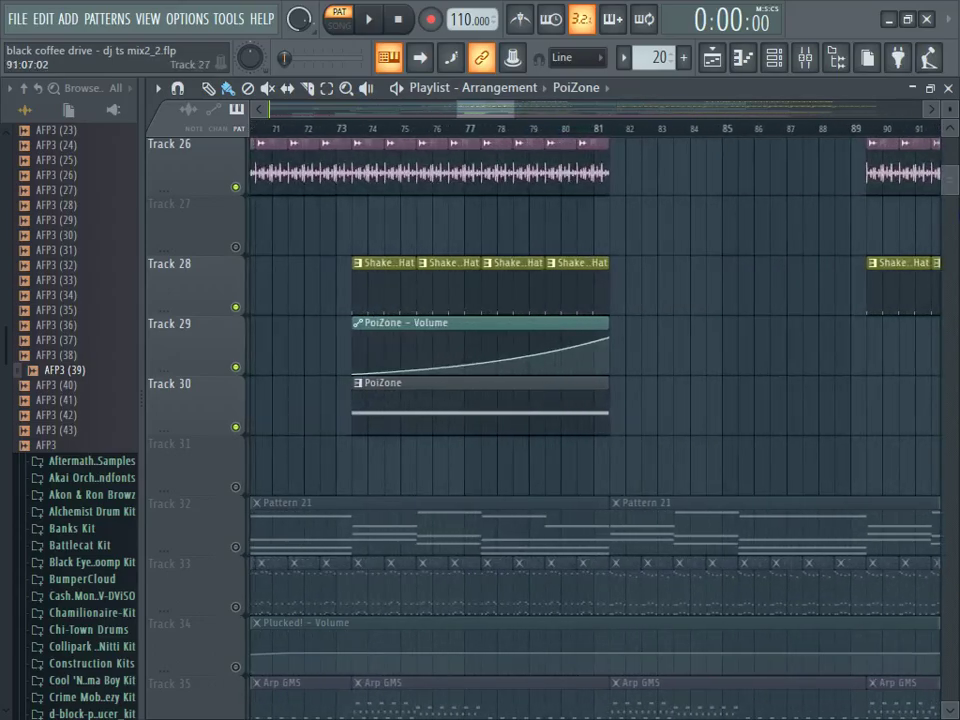
left_click_drag(955, 188, 953, 160)
scroll(953, 160, "down", 2)
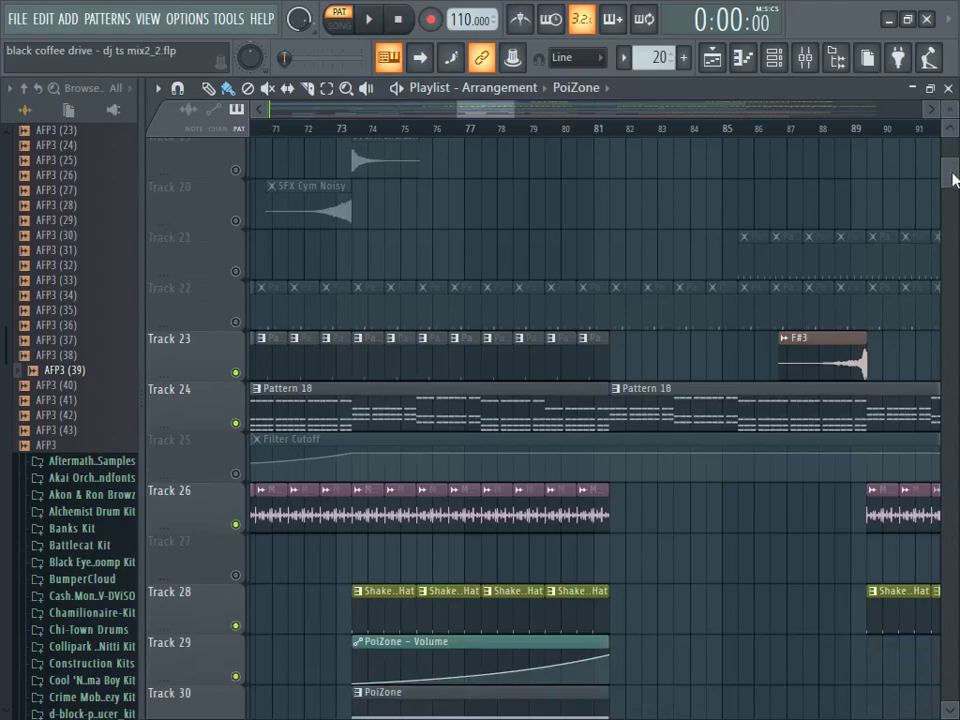
scroll(536, 647, "down", 2)
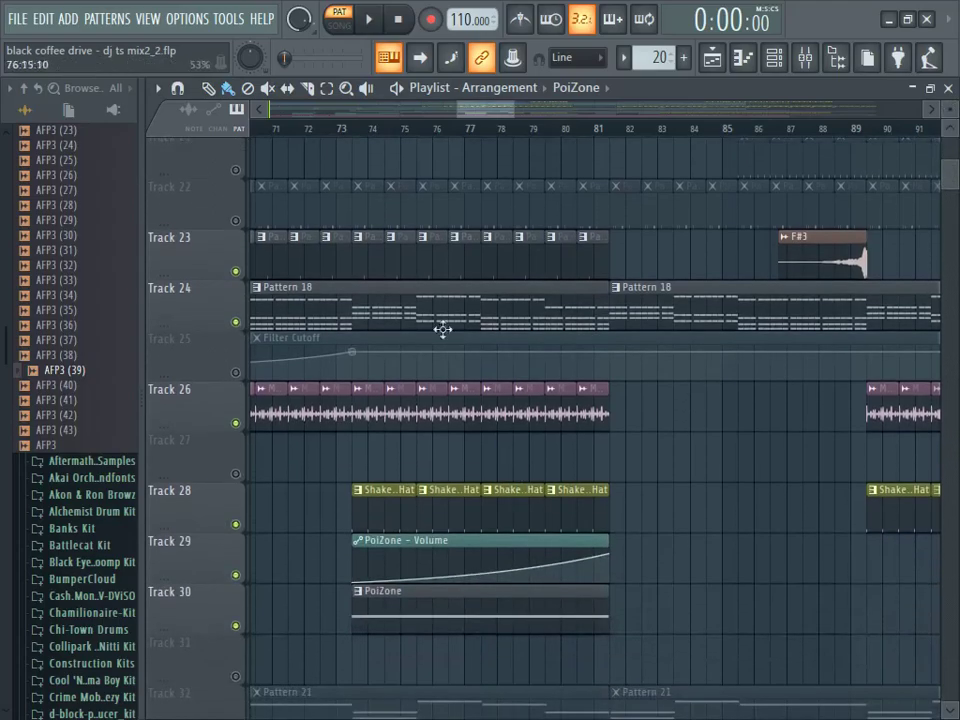
left_click_drag(344, 133, 610, 152)
Step: Solo Track 29, unmute Track 30, and play the selected PoiZone section in song mode from just before bar 74
right_click(237, 576)
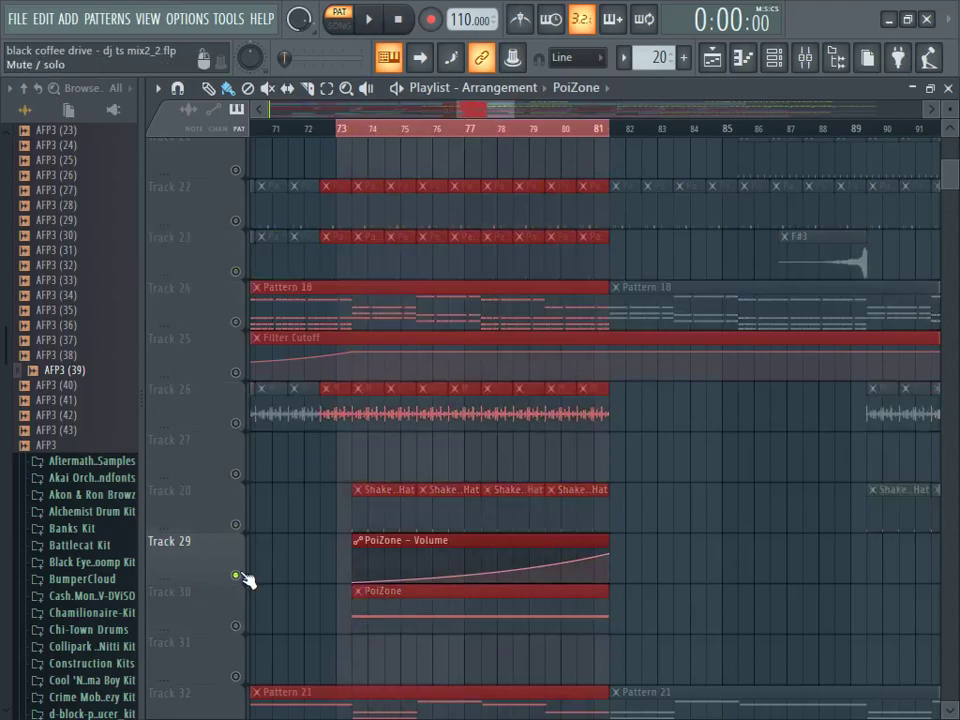
left_click(237, 627)
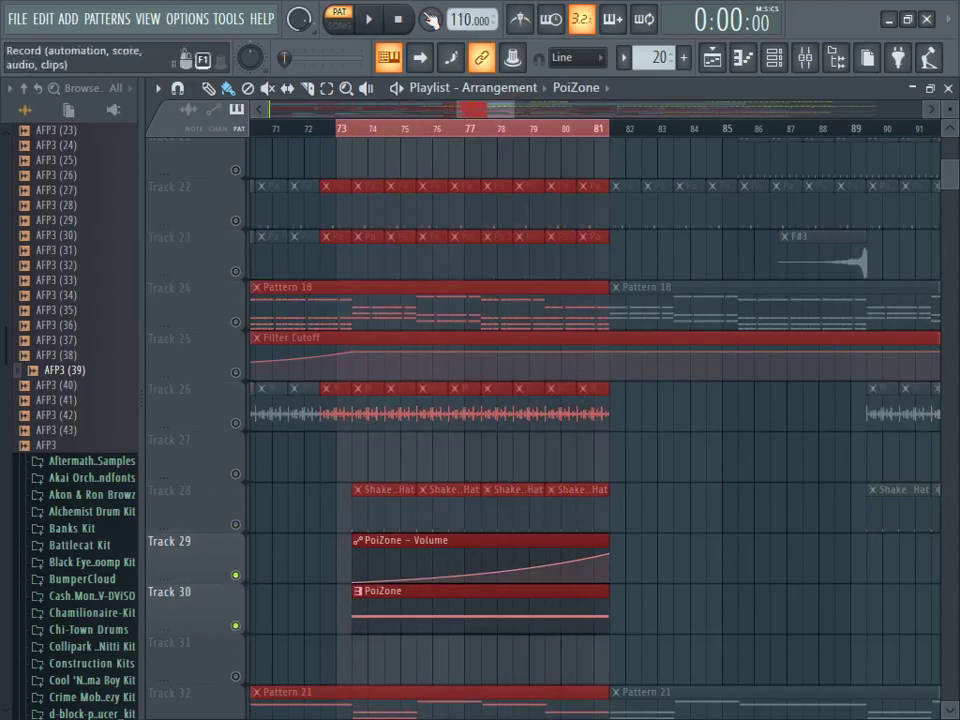
left_click(372, 127)
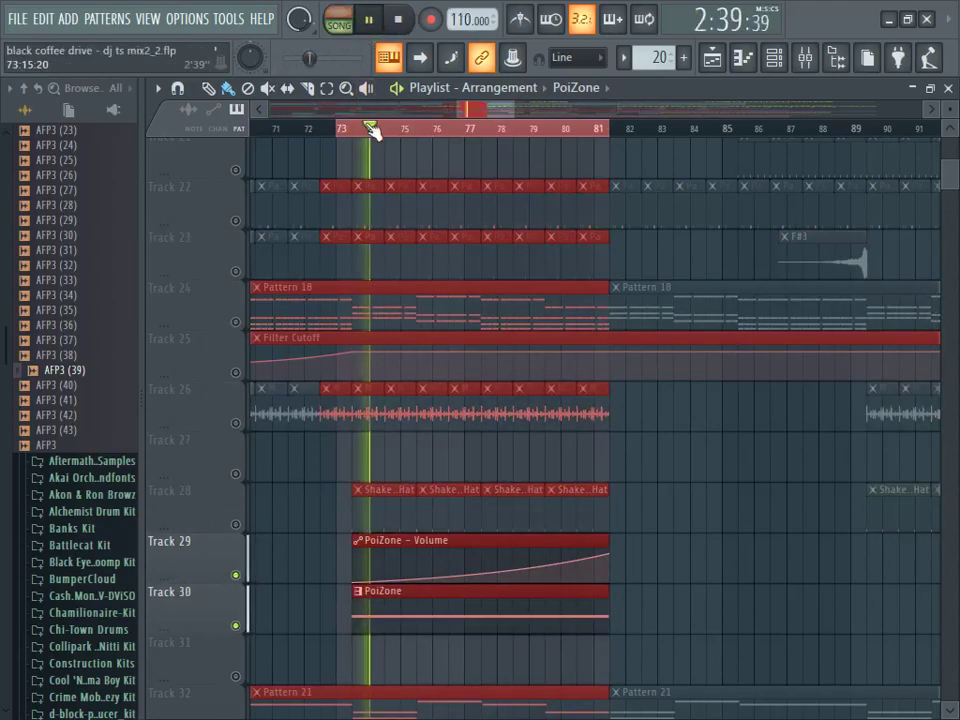
scroll(613, 137, "down", 6)
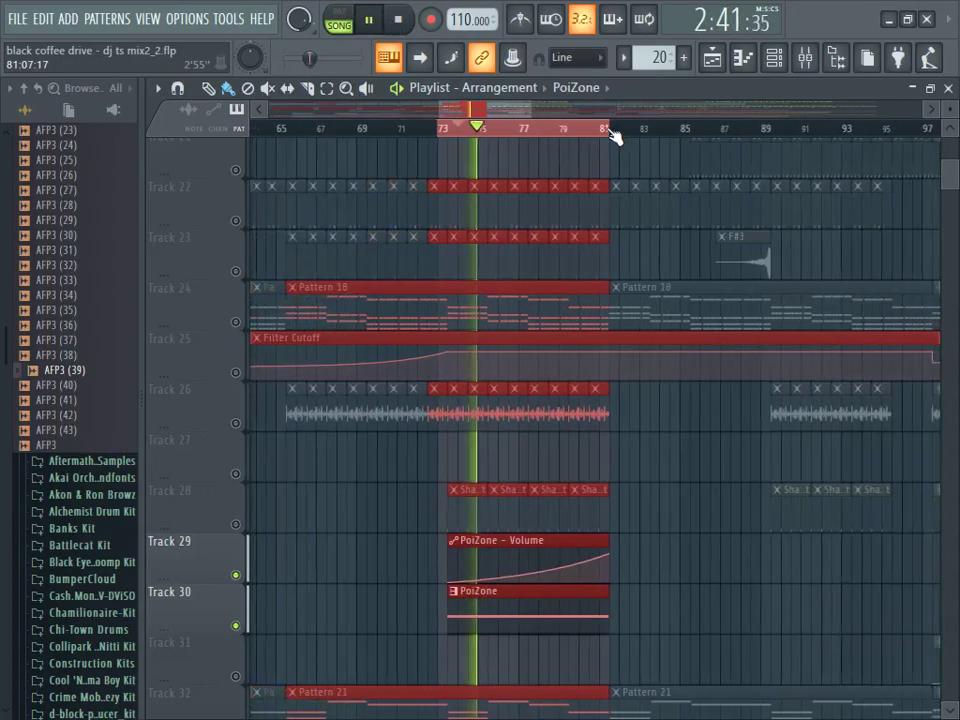
Step: Clear the time selection in the playlist and unmute Track 16 with the Fluit clip
scroll(690, 306, "up", 5)
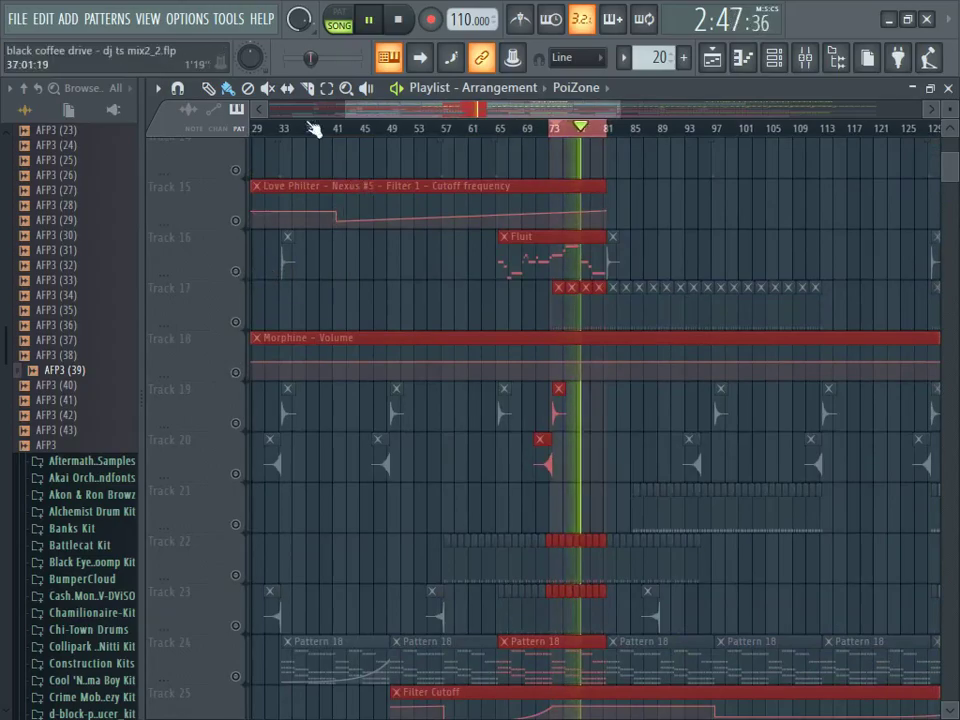
left_click(437, 150)
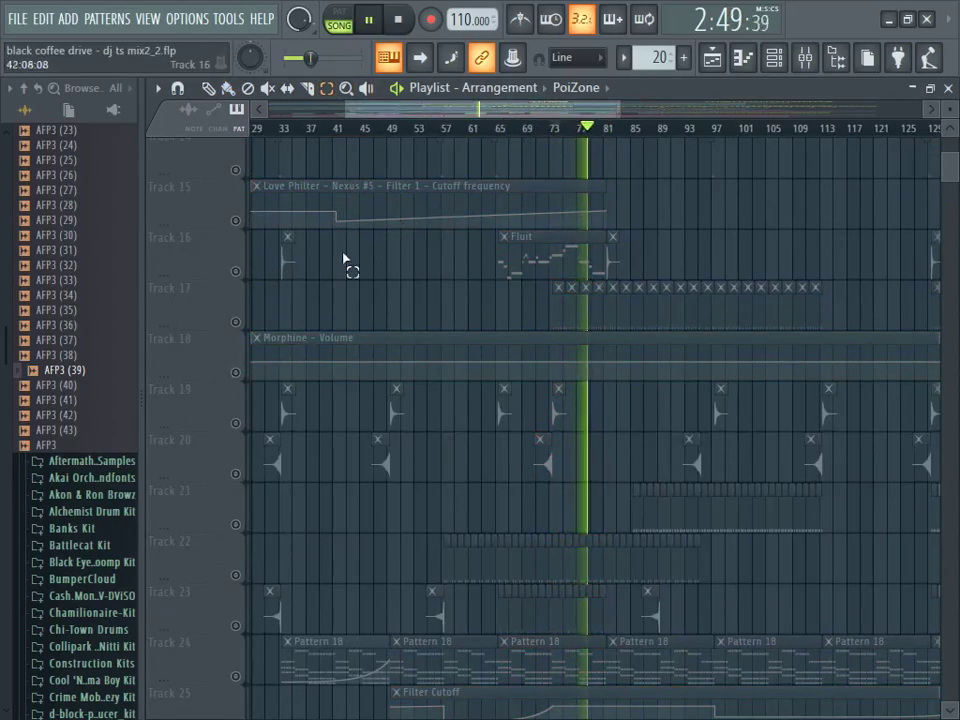
left_click(237, 272)
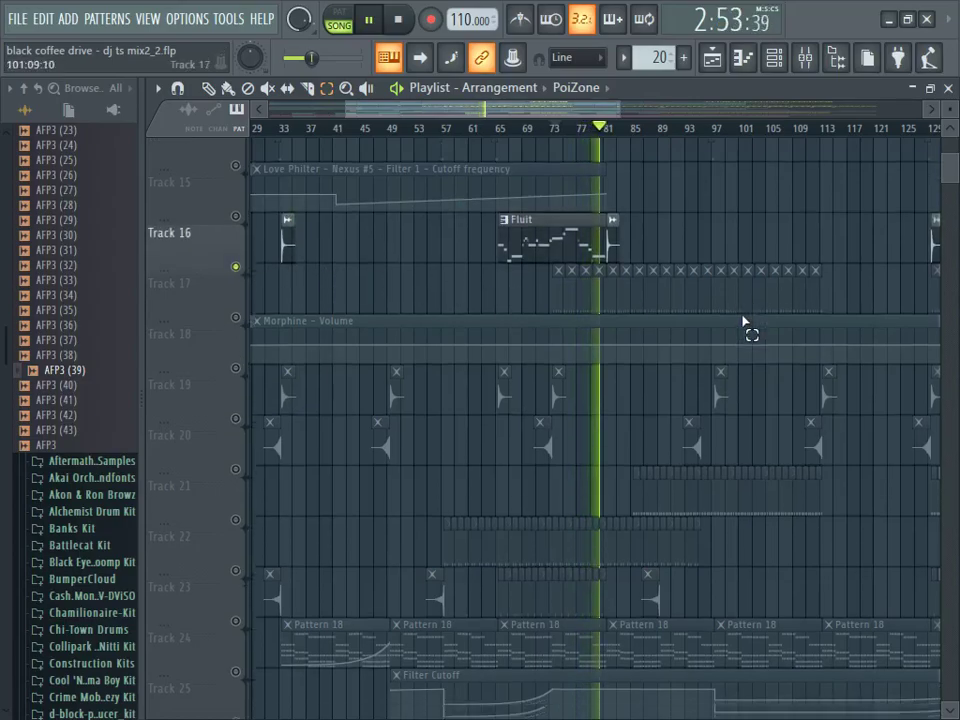
Step: Look over the playlist tracks from Track 18 down past Track 37 and back up while the song plays
scroll(745, 322, "down", 4)
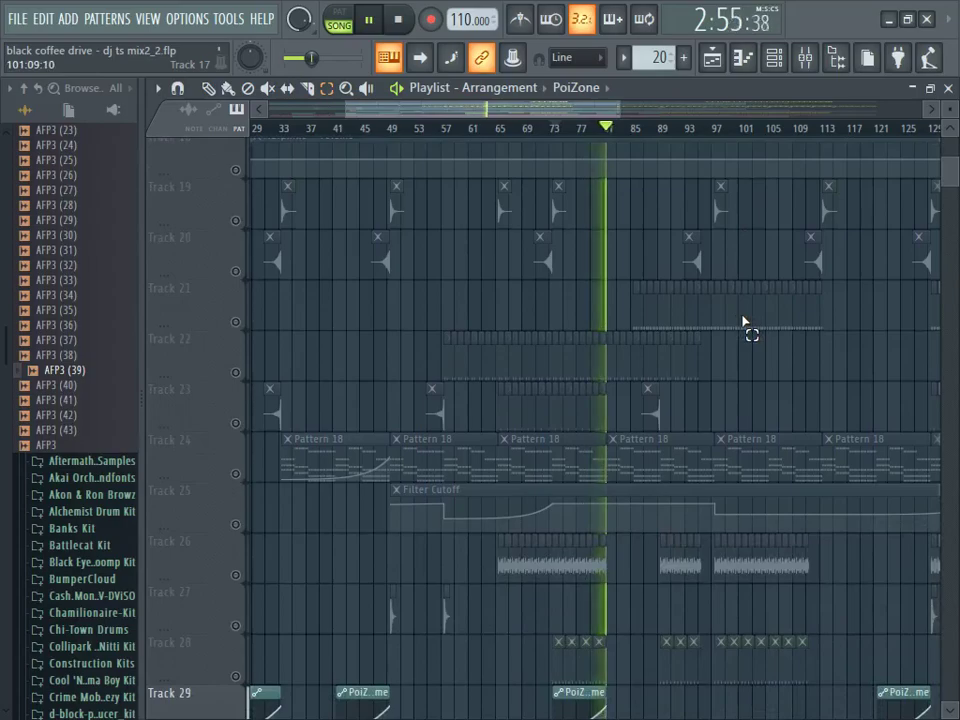
left_click(713, 58)
left_click(713, 60)
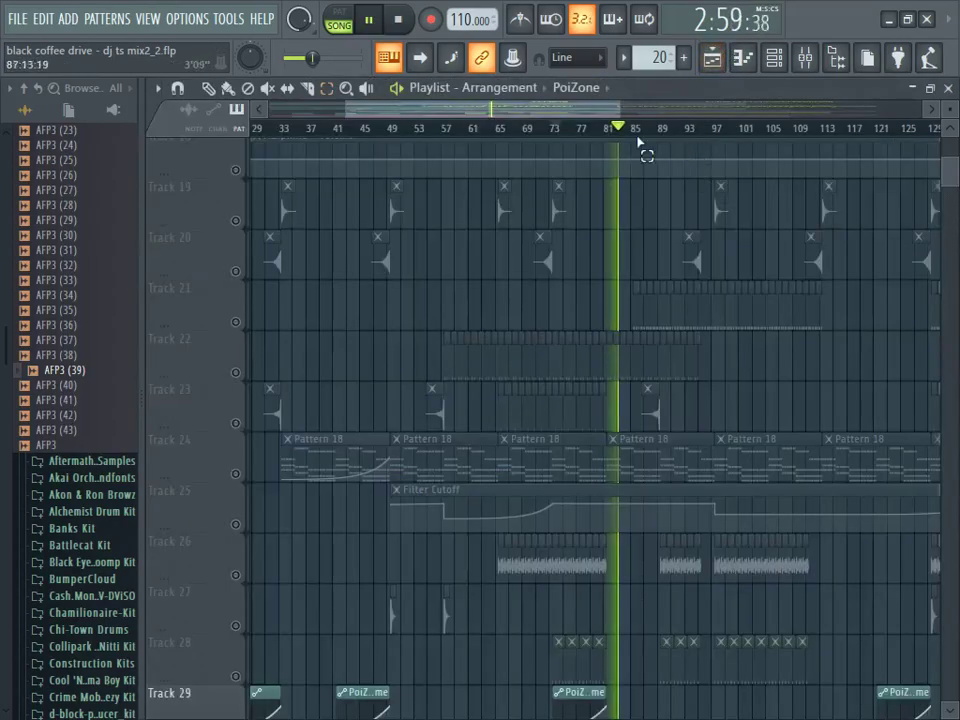
scroll(697, 340, "down", 2)
scroll(695, 350, "down", 5)
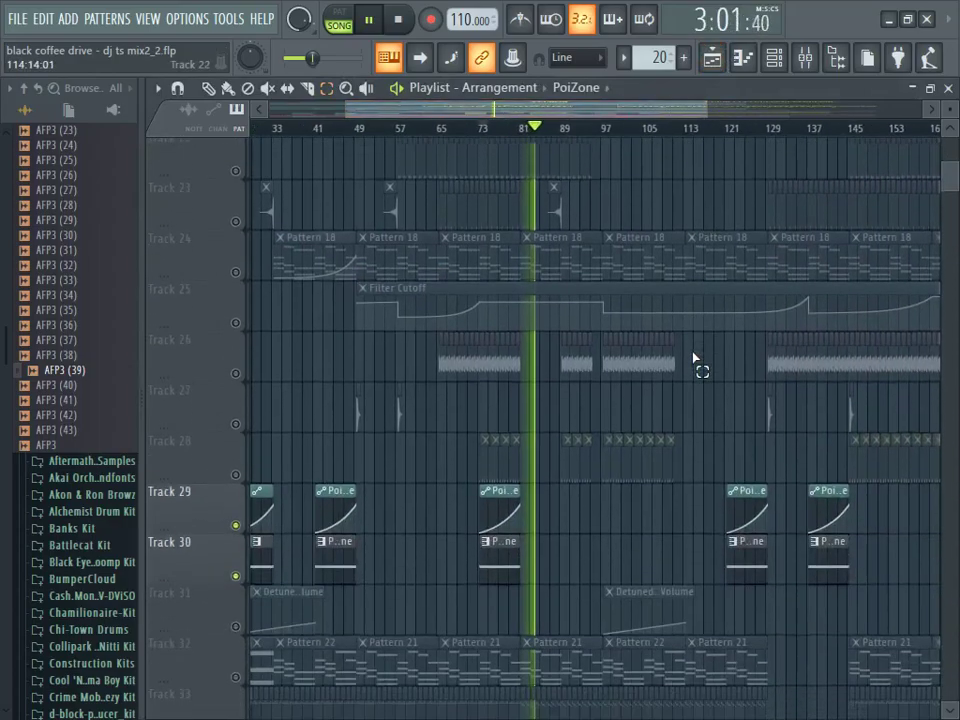
scroll(415, 432, "down", 2)
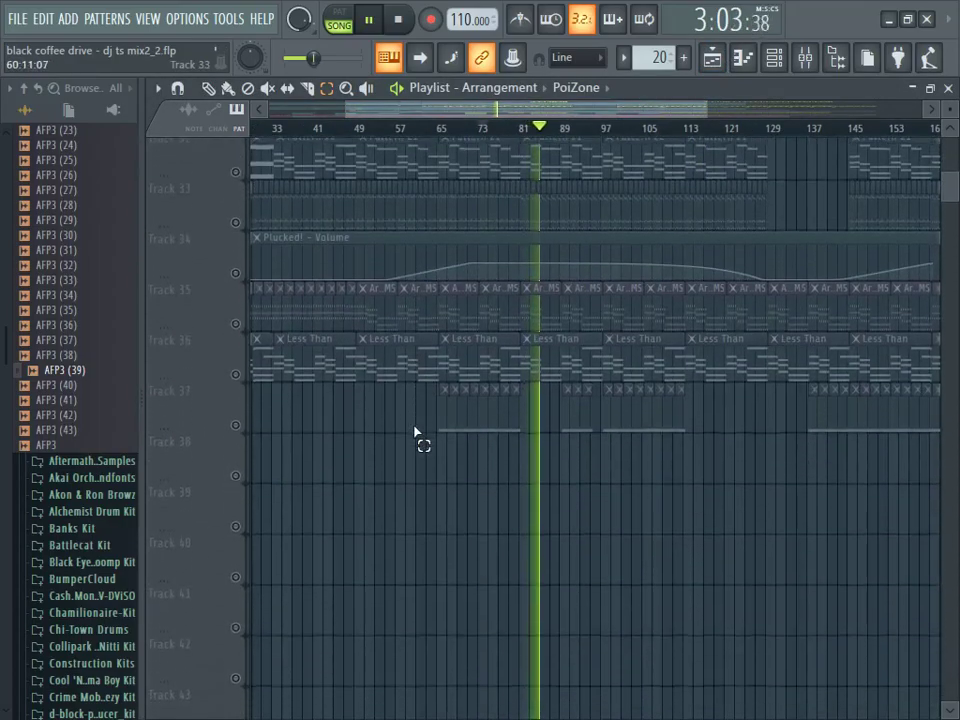
scroll(415, 432, "up", 5)
scroll(418, 437, "up", 2)
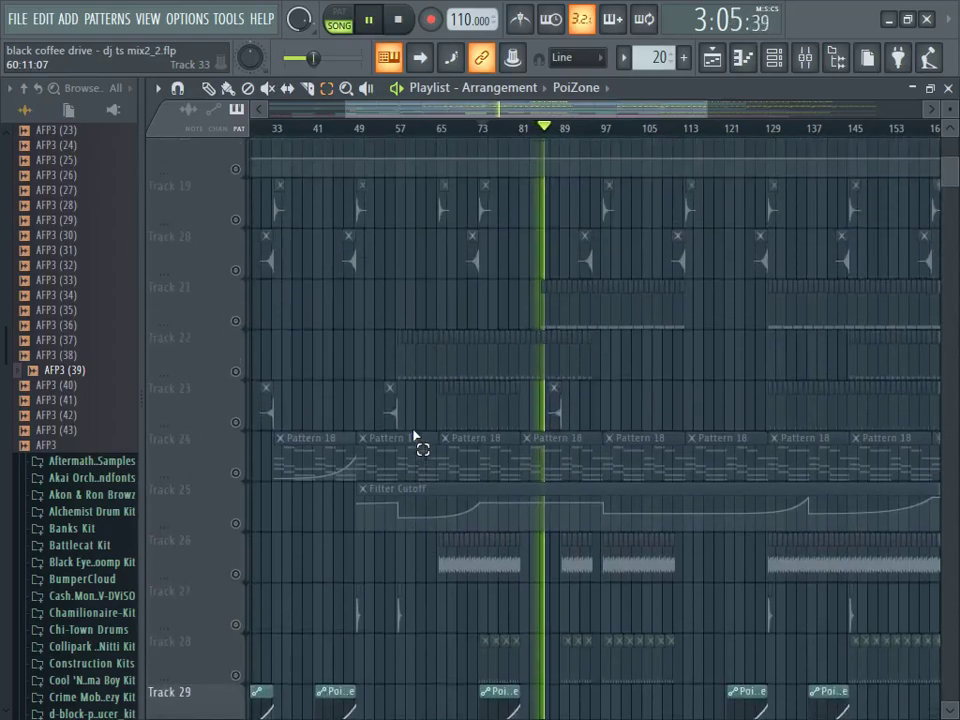
Step: Unmute Track 23 and Track 21 in the playlist while the song plays, and switch to the Paint tool
left_click(238, 424)
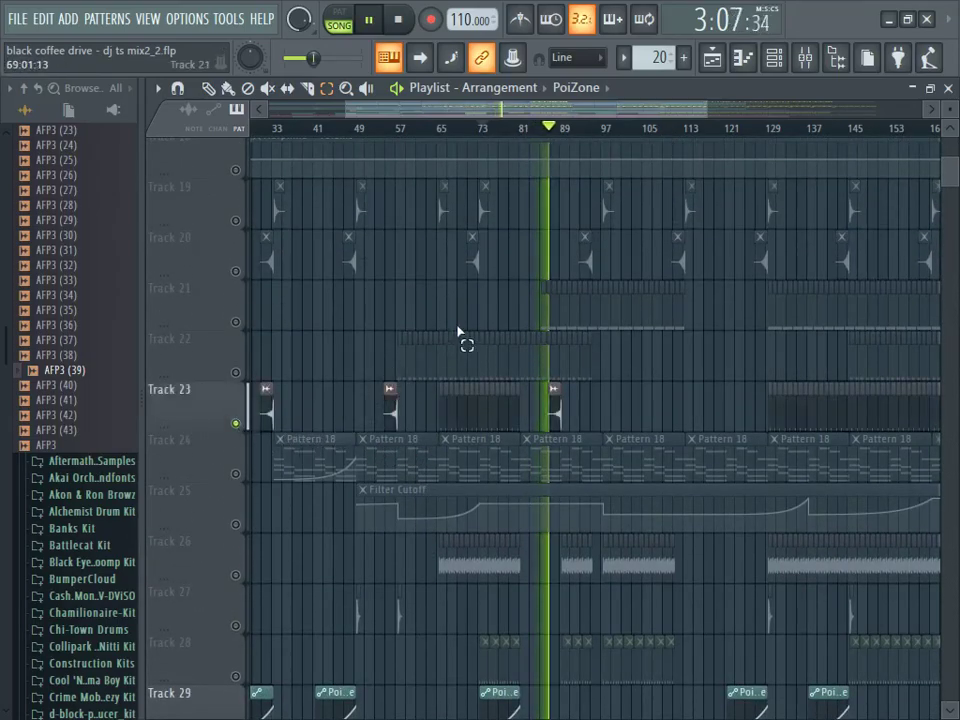
left_click(229, 89)
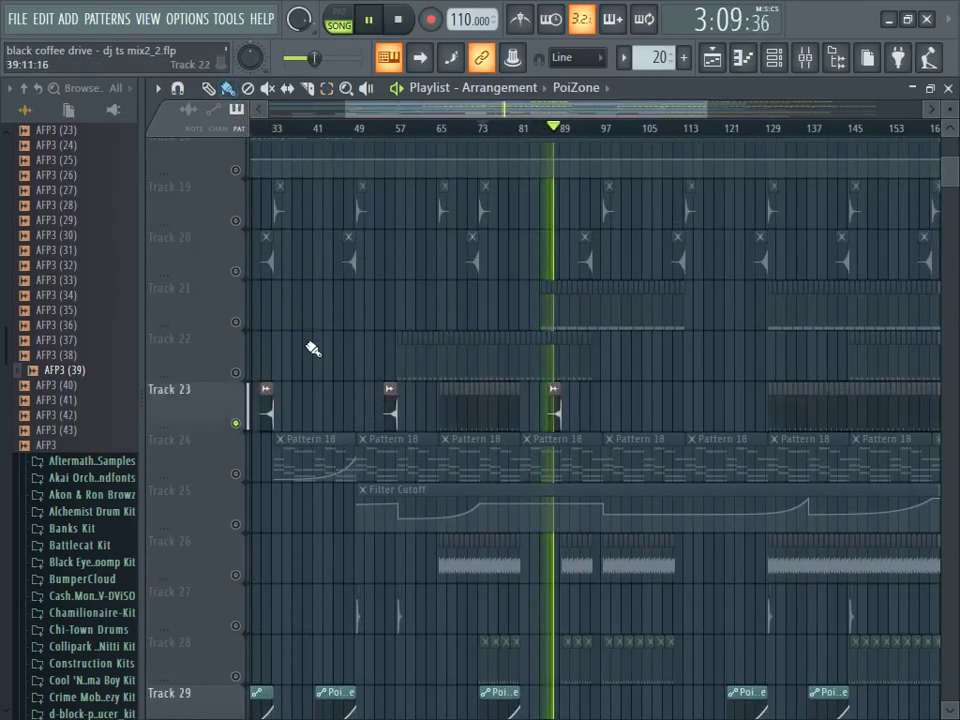
scroll(311, 430, "up", 3)
scroll(311, 430, "up", 1)
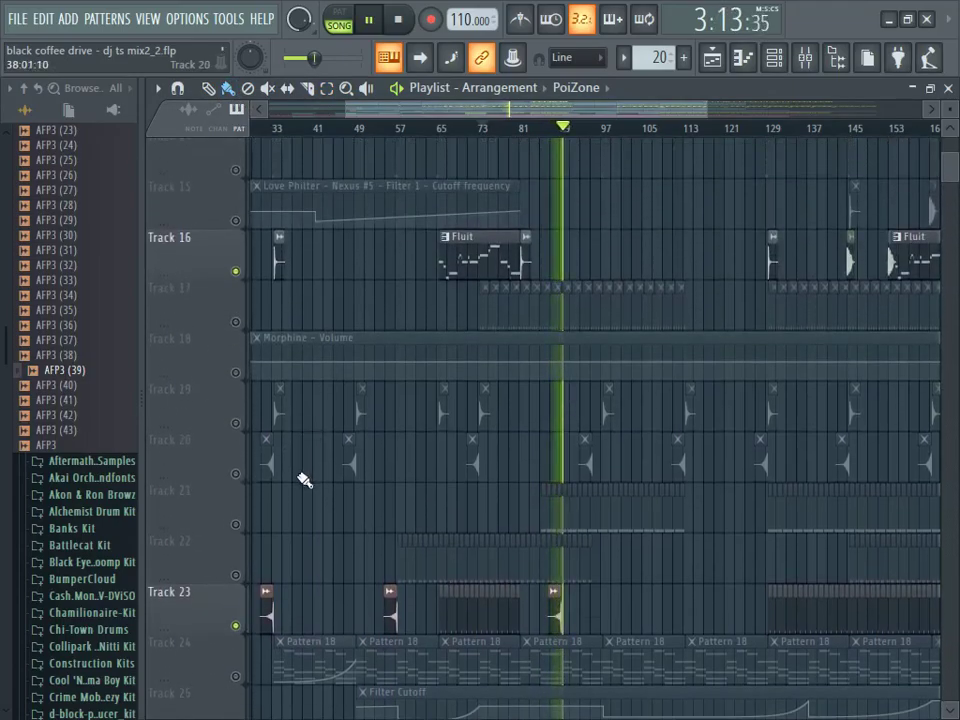
left_click(236, 524)
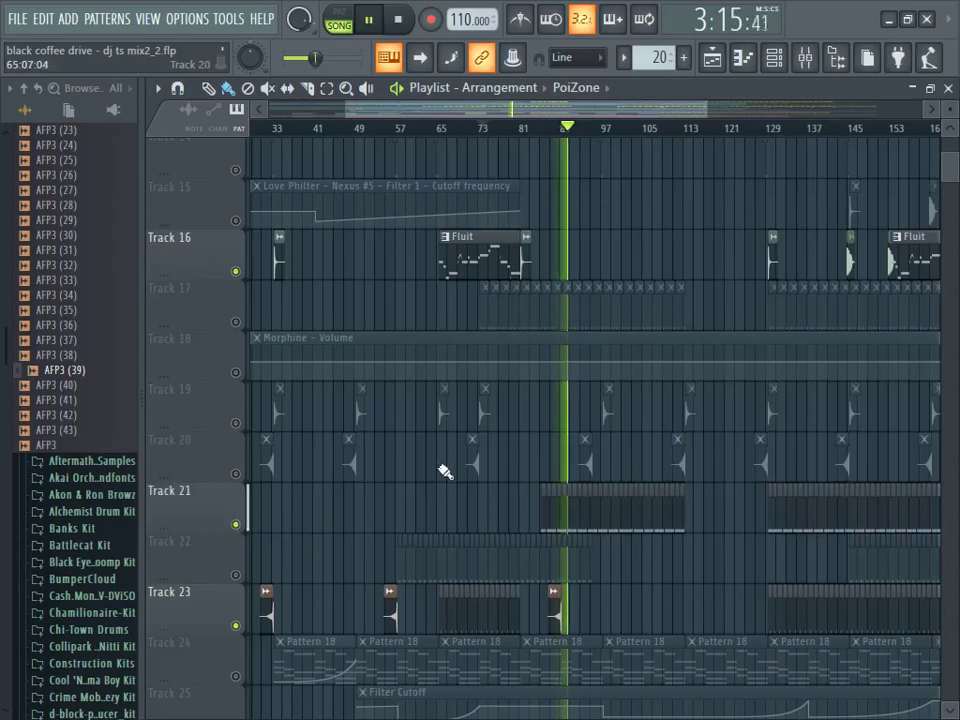
Step: Unmute Track 17 briefly to hear it, mute it again and stop the song
scroll(371, 476, "up", 3)
left_click(236, 475)
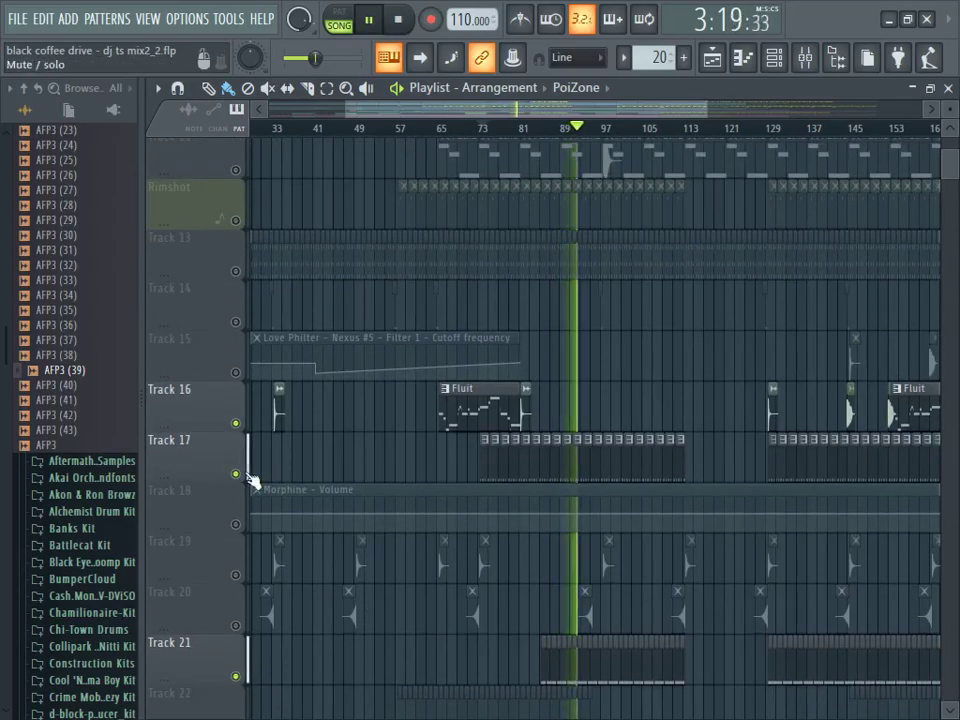
left_click(238, 475)
left_click(398, 19)
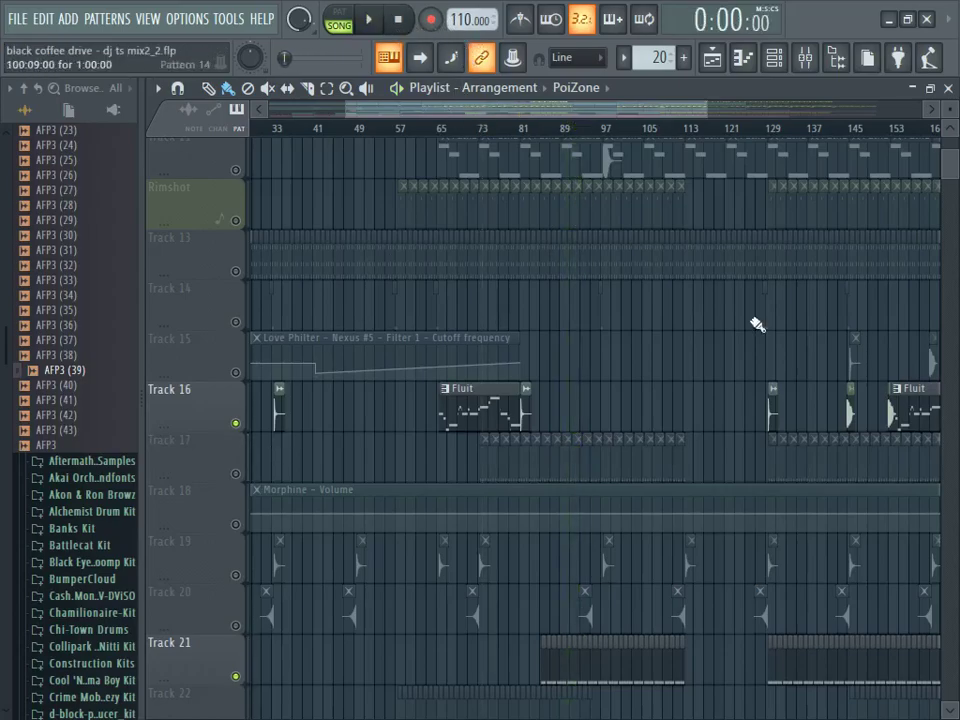
Step: Look over the whole arrangement from Track 1 down past Track 37 and back, with the timeline zoomed out to past bar 209
scroll(907, 410, "up", 5)
scroll(907, 410, "up", 1)
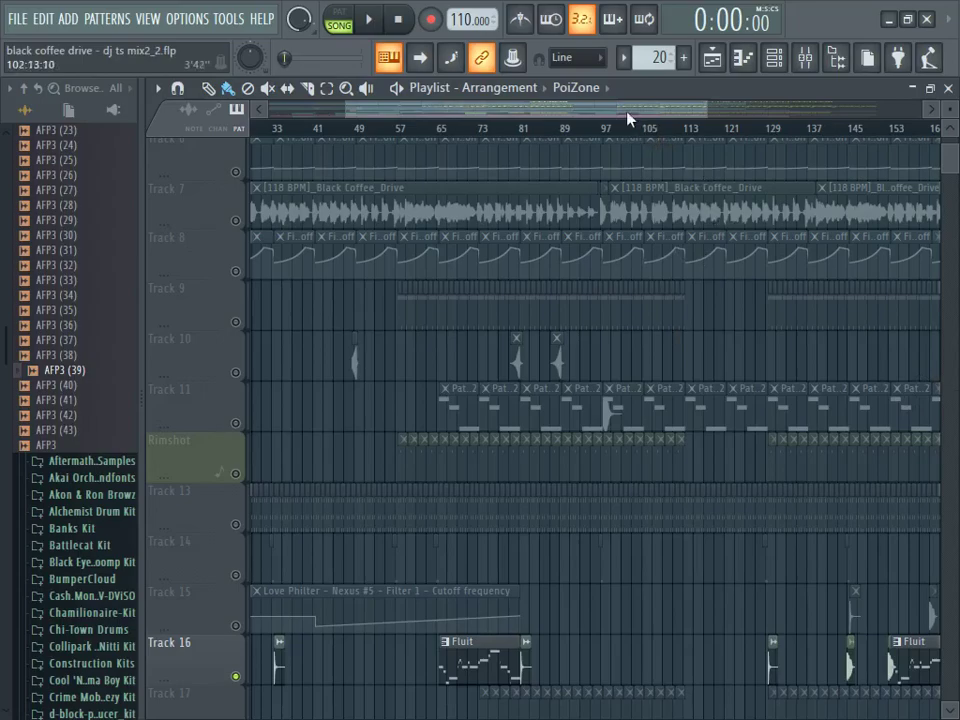
left_click_drag(638, 112, 718, 116)
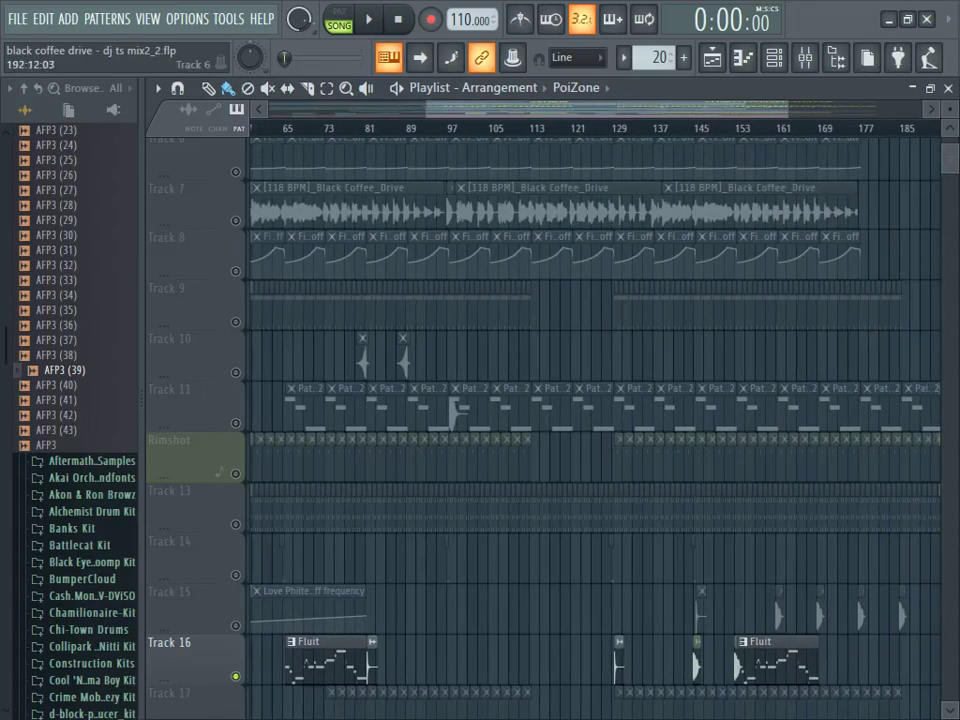
scroll(951, 154, "up", 5)
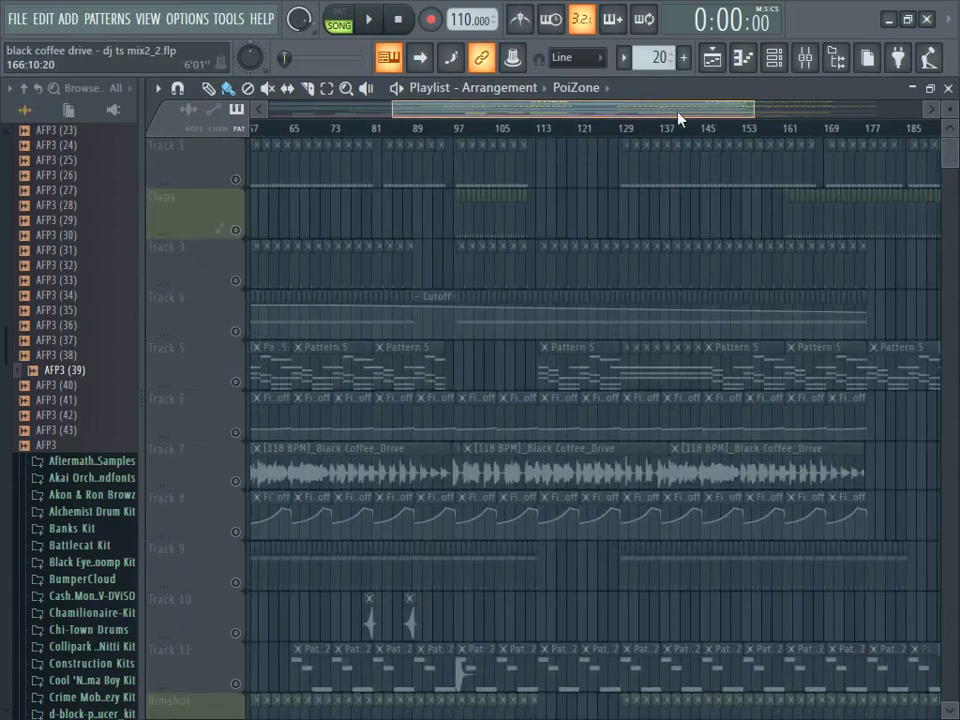
left_click_drag(686, 118, 563, 118)
left_click_drag(636, 112, 910, 112)
left_click_drag(951, 157, 948, 190)
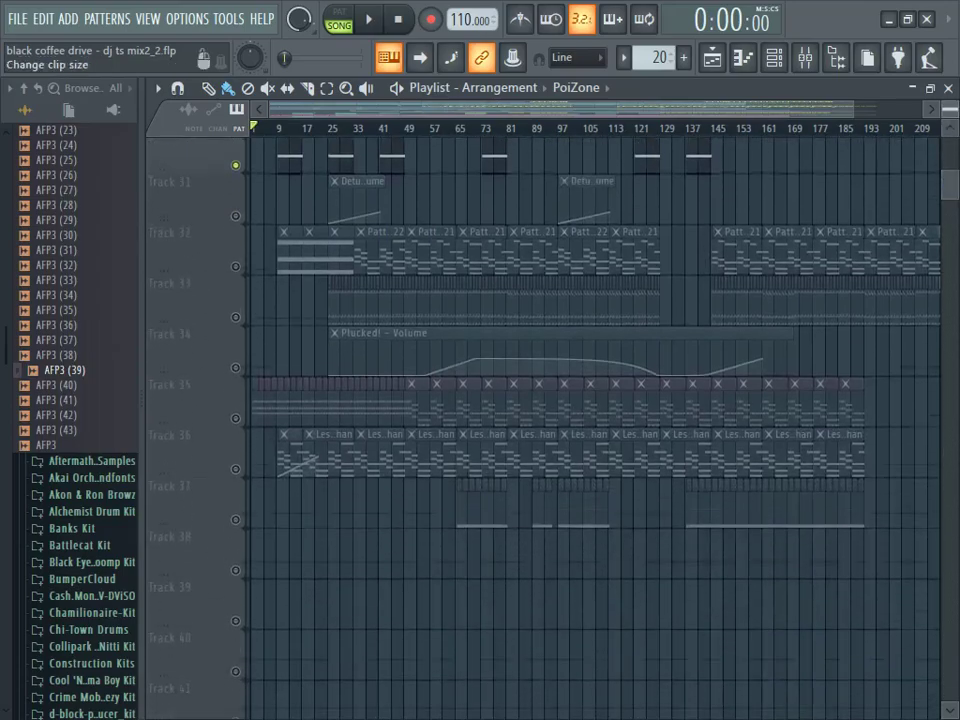
scroll(950, 120, "down", 1)
scroll(947, 140, "up", 5)
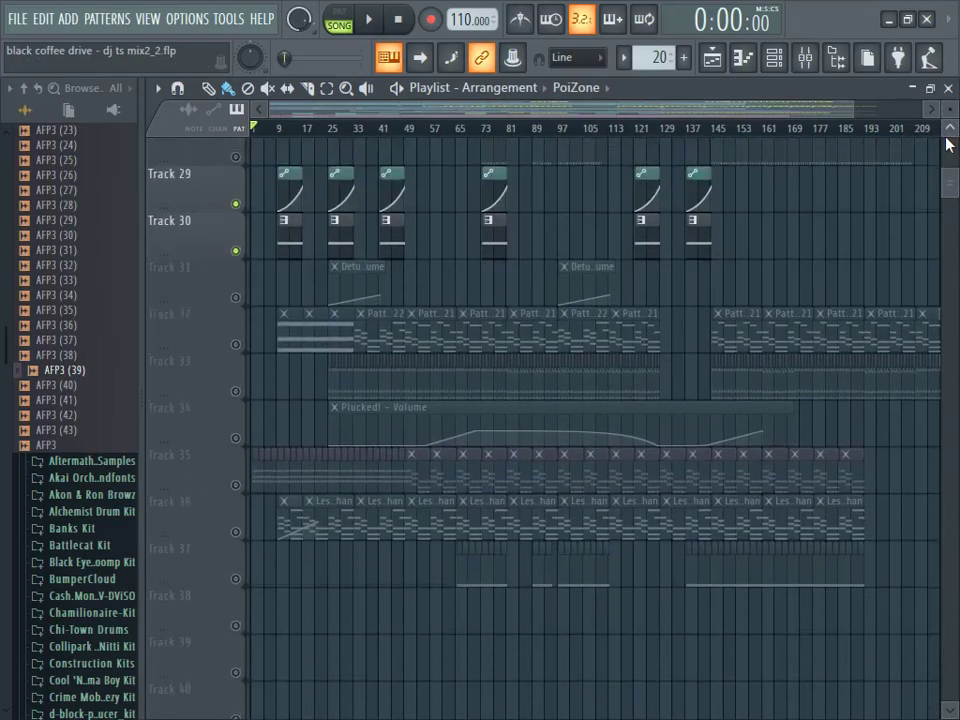
scroll(947, 143, "up", 8)
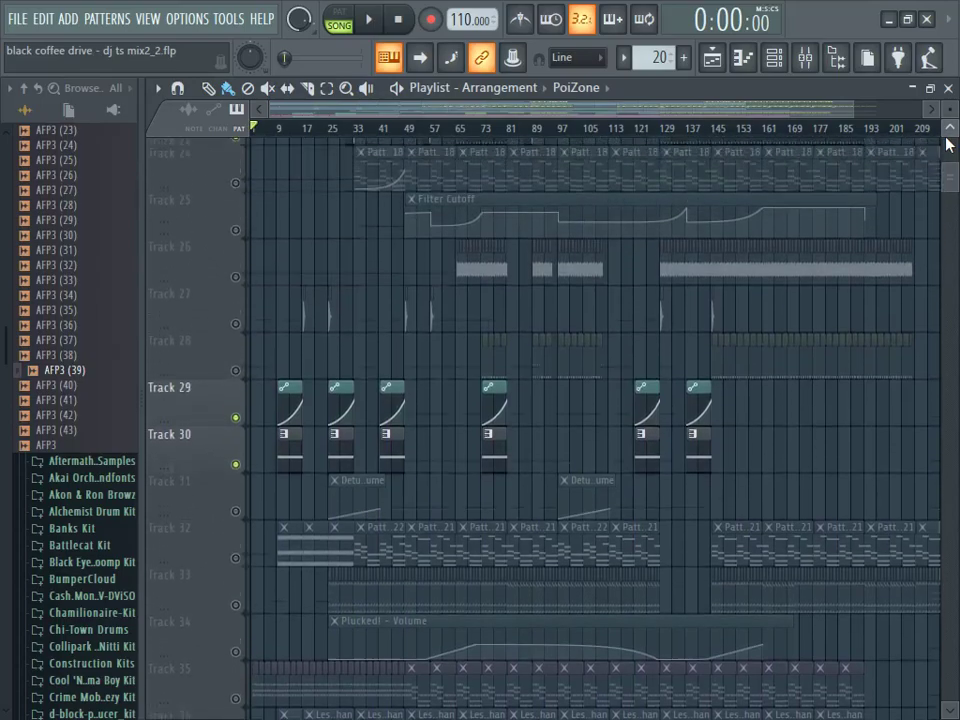
scroll(947, 143, "up", 17)
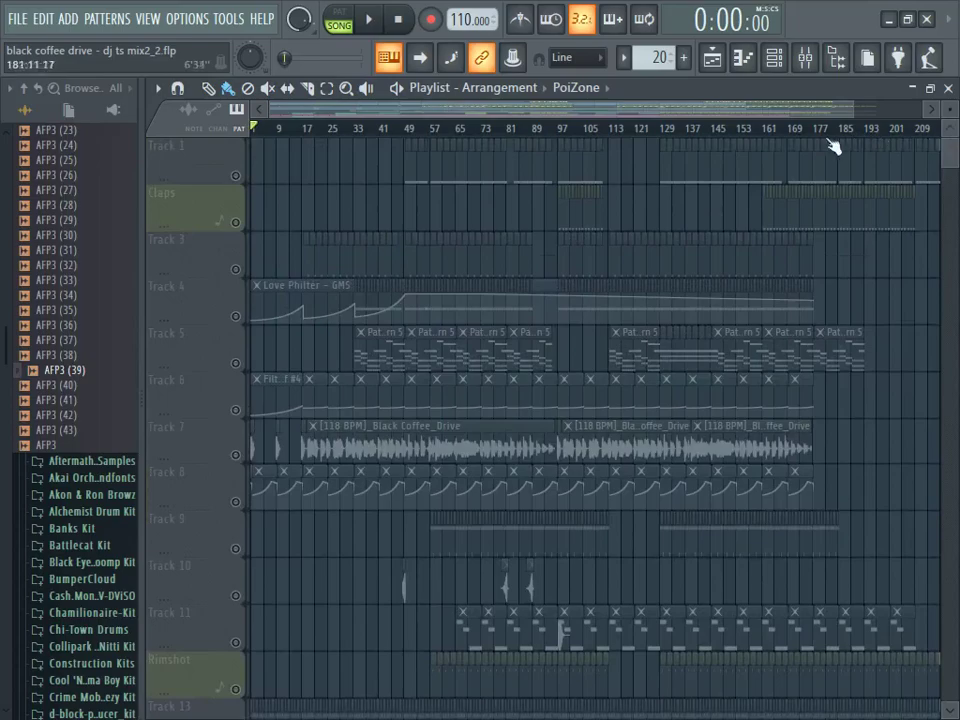
Step: Place the playhead near bar 129 and unmute all playlist tracks
left_click(662, 135)
left_click(237, 178)
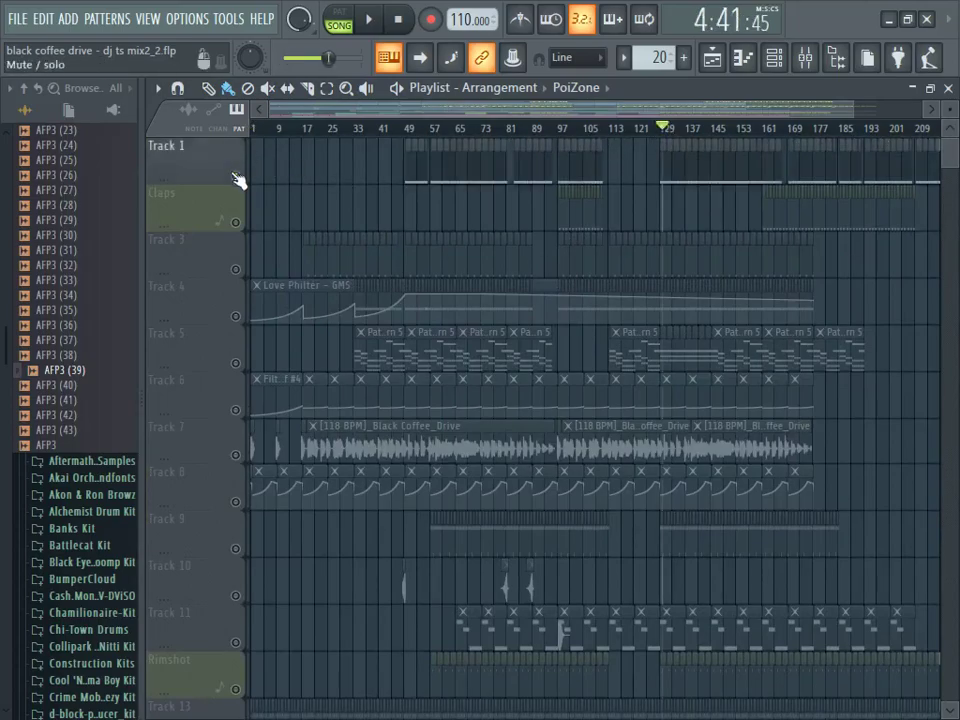
right_click(237, 178)
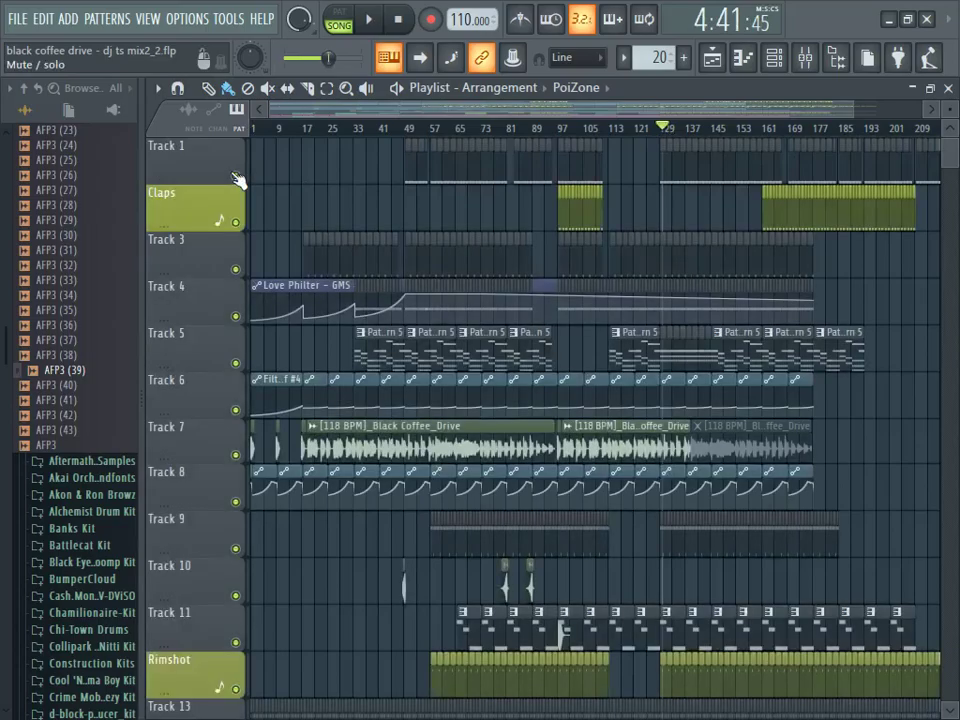
Step: Mute the Track 7 vocal and Track 13, and play the song from near bar 129
left_click(237, 457)
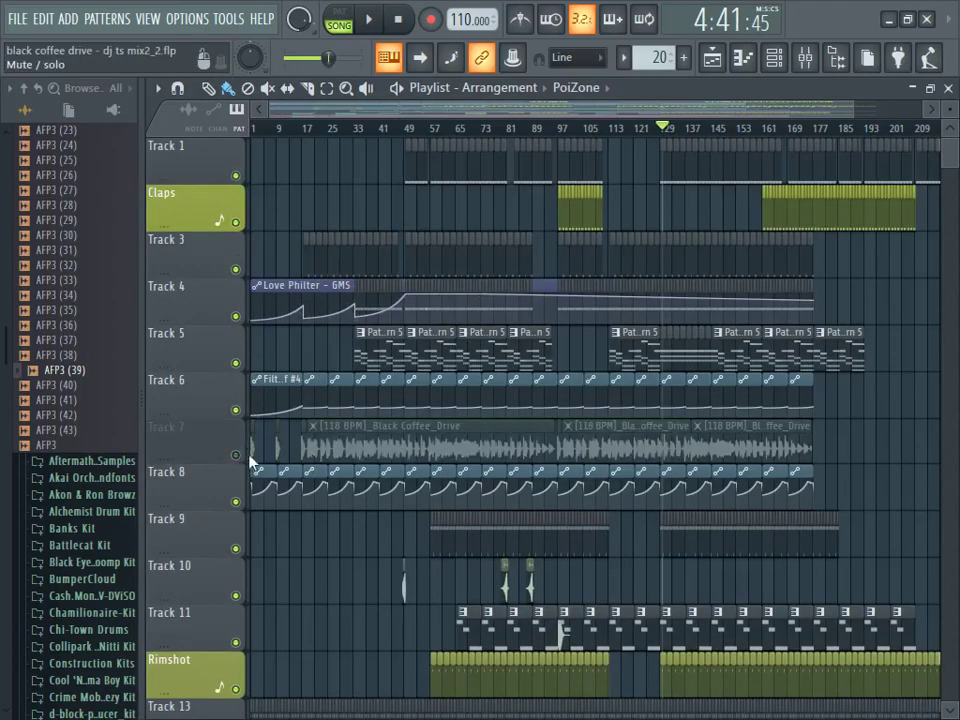
scroll(386, 428, "down", 2)
scroll(389, 428, "down", 11)
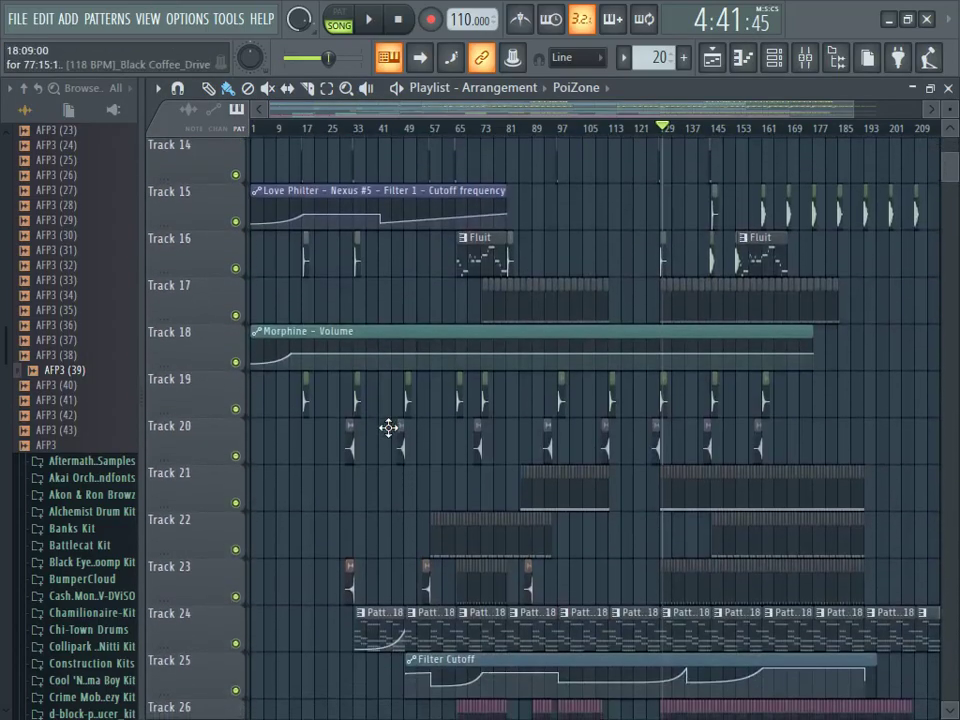
scroll(388, 428, "up", 5)
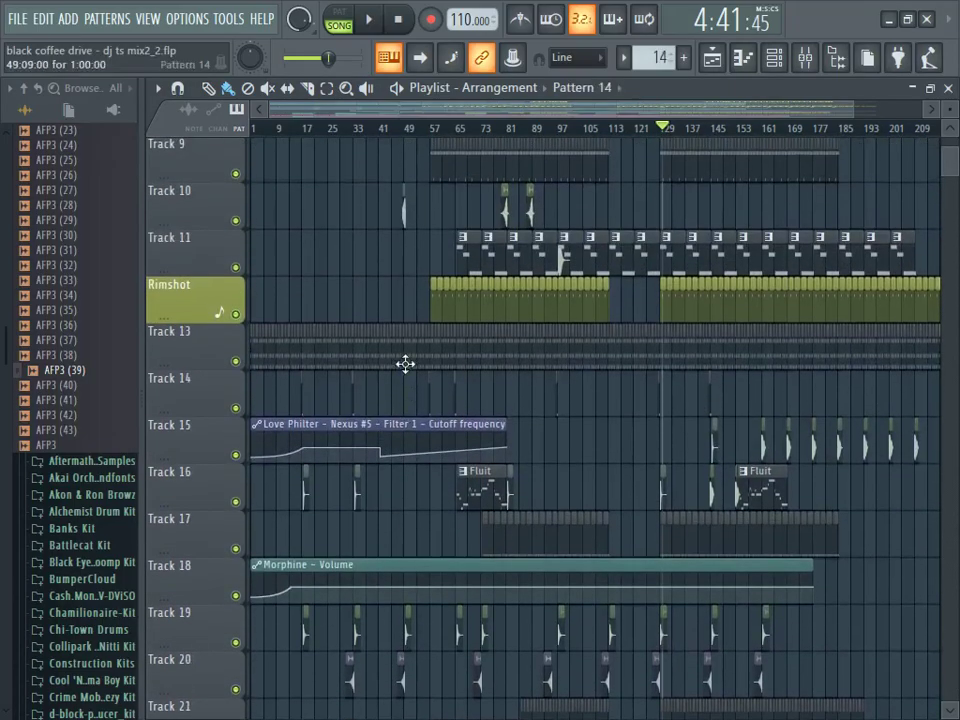
left_click(236, 361)
left_click(362, 19)
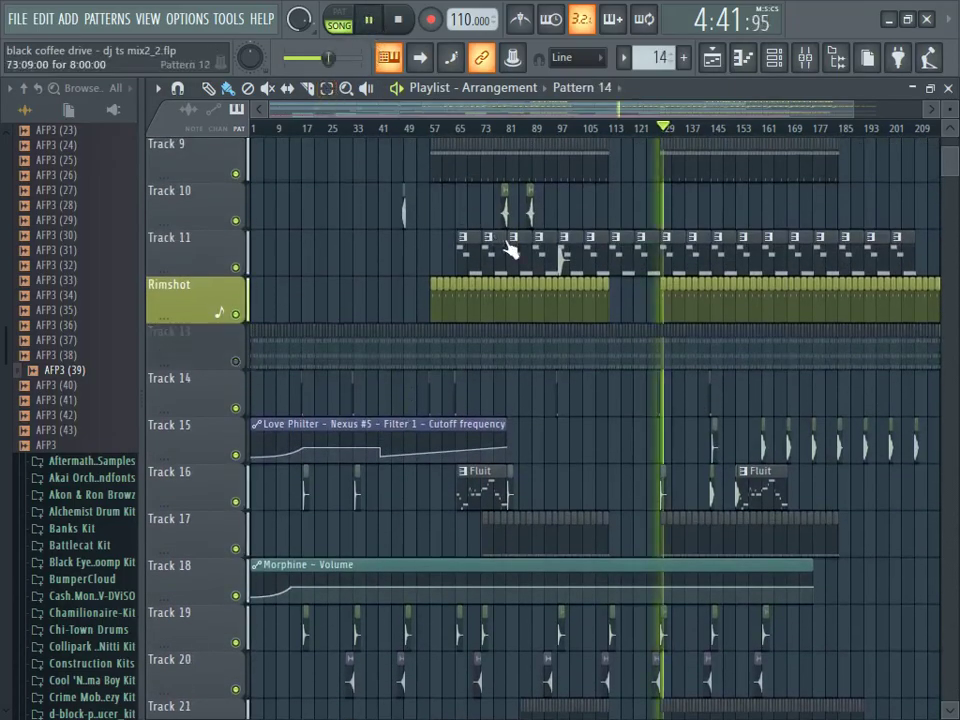
Step: Mute Track 1 and the Pattern 5 clips on Track 5 while the song plays
scroll(517, 247, "down", 5)
scroll(519, 247, "down", 9)
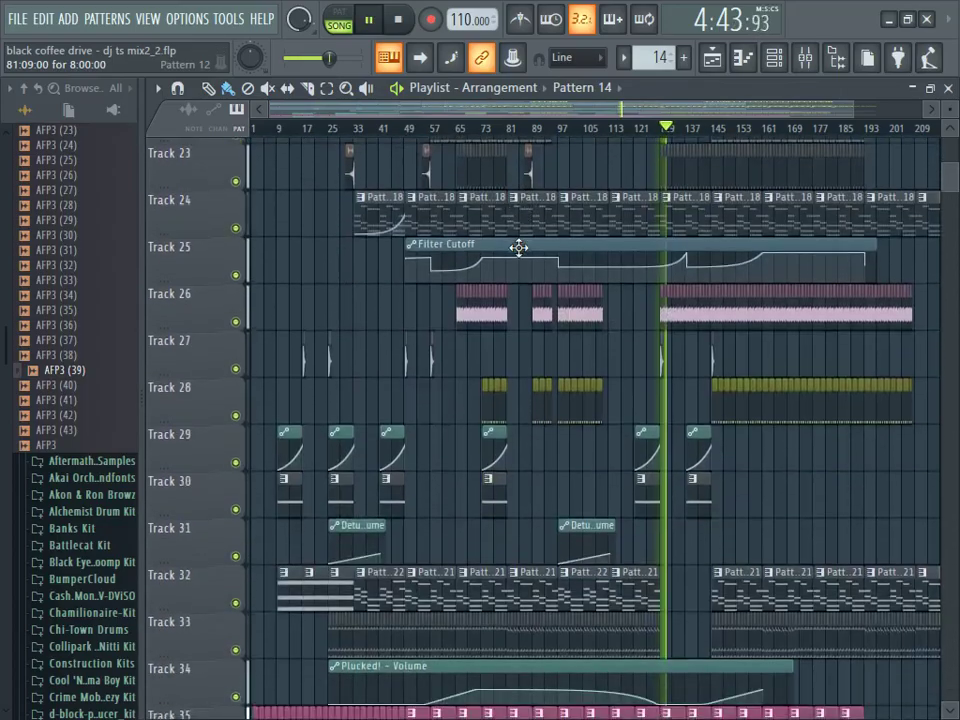
scroll(408, 270, "up", 5)
scroll(408, 270, "up", 18)
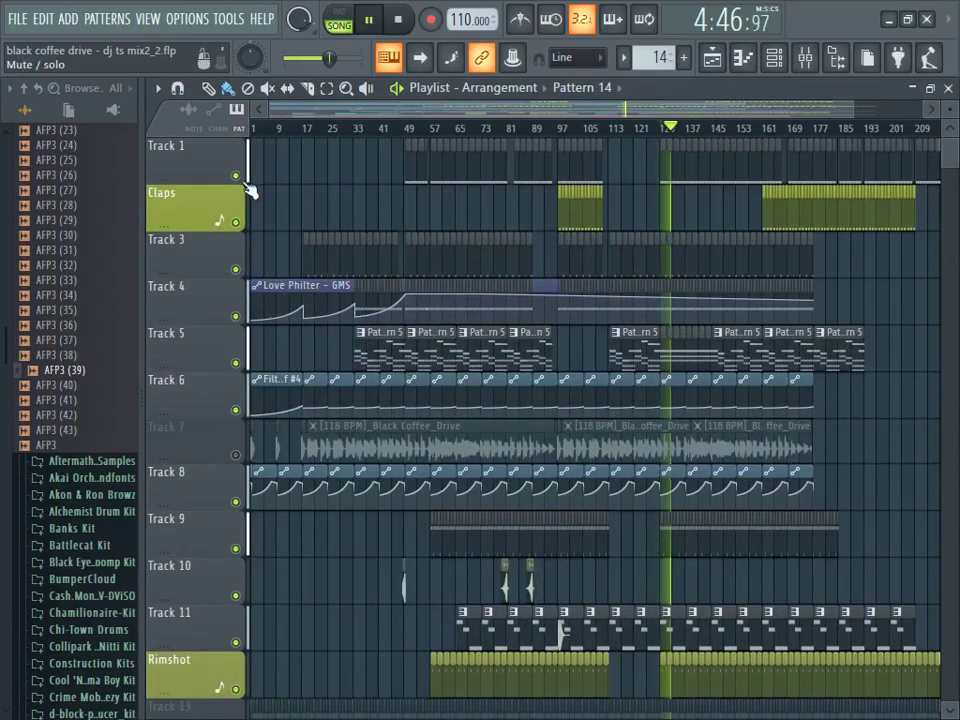
left_click(237, 176)
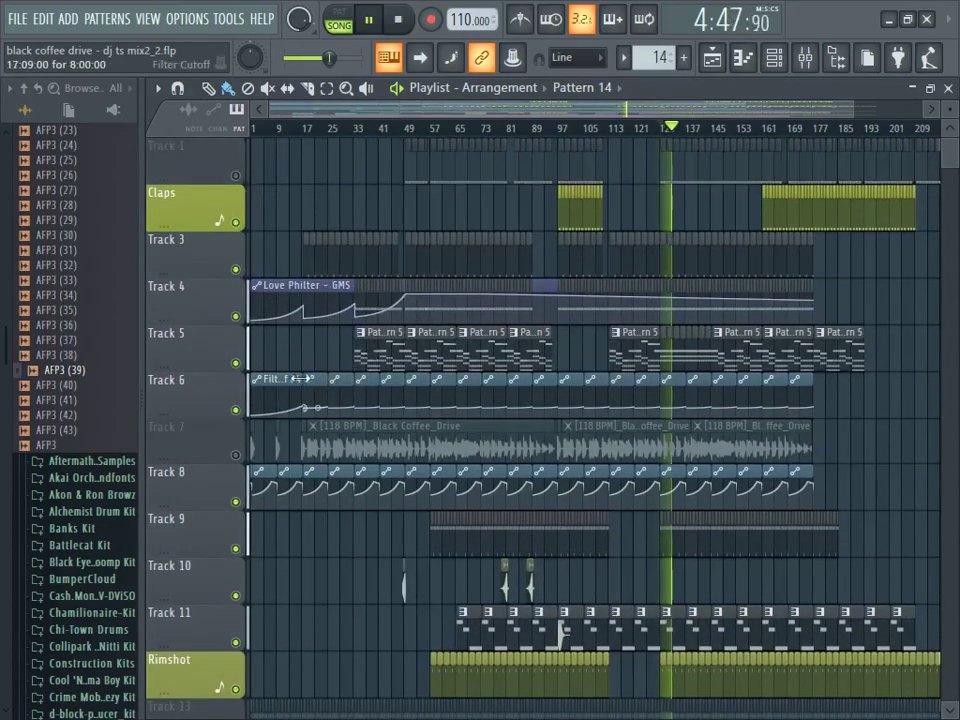
left_click(237, 362)
Step: Mute Track 26 and Track 28 in the playing arrangement
scroll(393, 338, "down", 9)
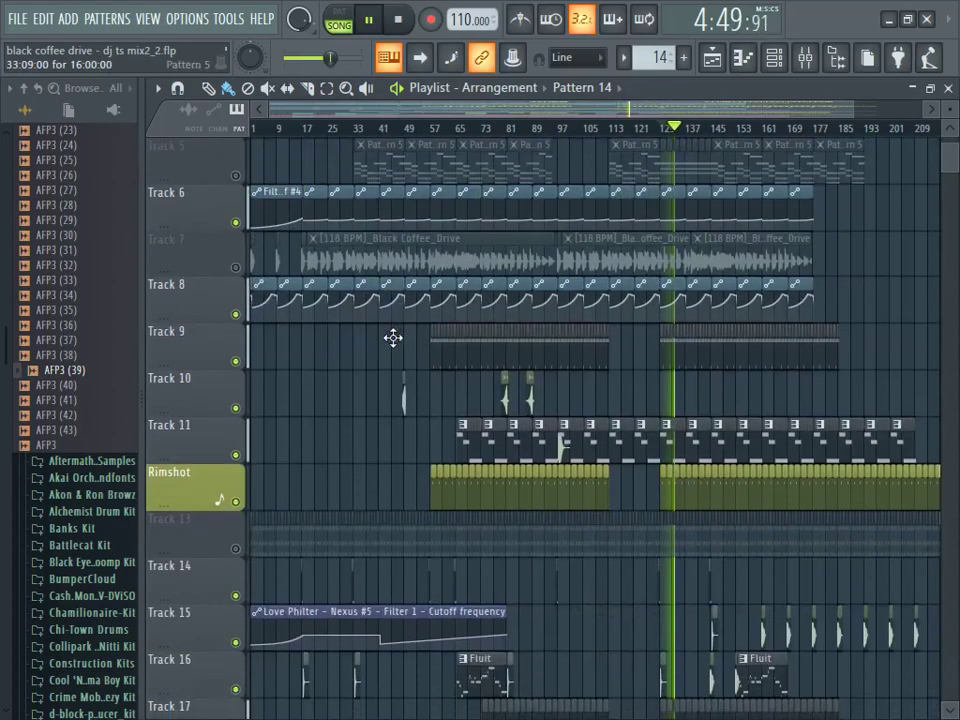
scroll(393, 338, "down", 7)
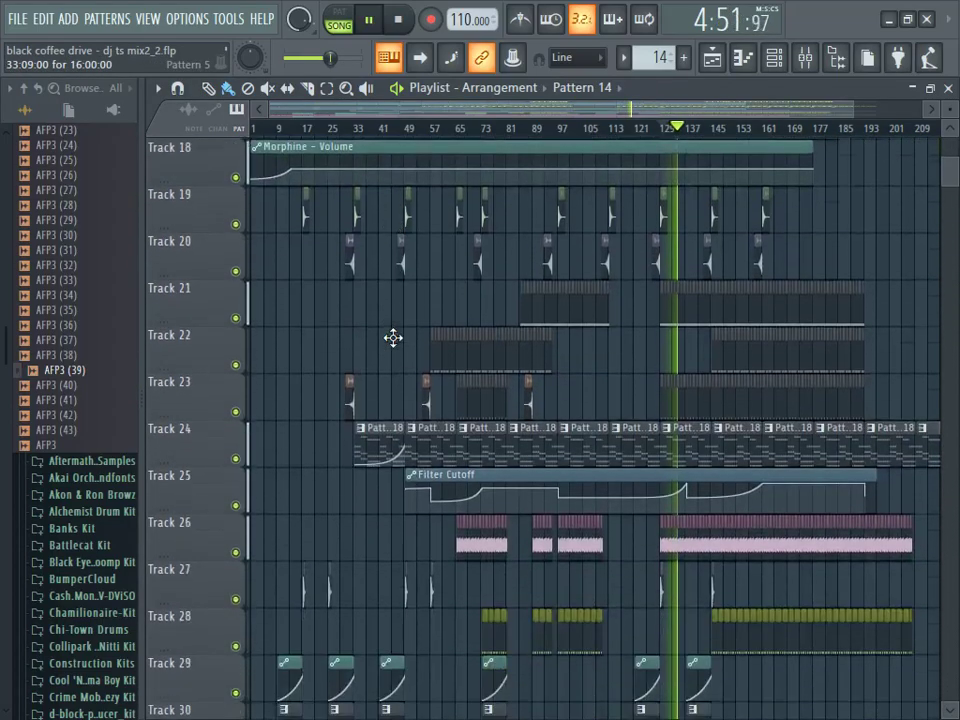
left_click(237, 548)
scroll(240, 540, "down", 4)
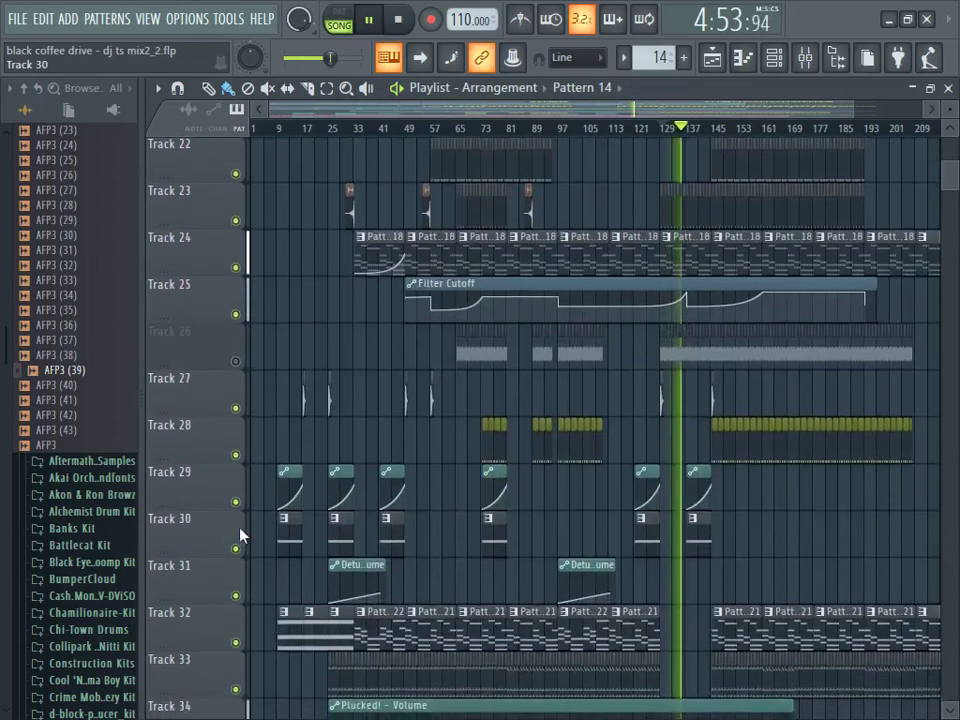
left_click(236, 455)
Step: Mute Tracks 23, 22 and 21 in the playlist
scroll(270, 440, "up", 4)
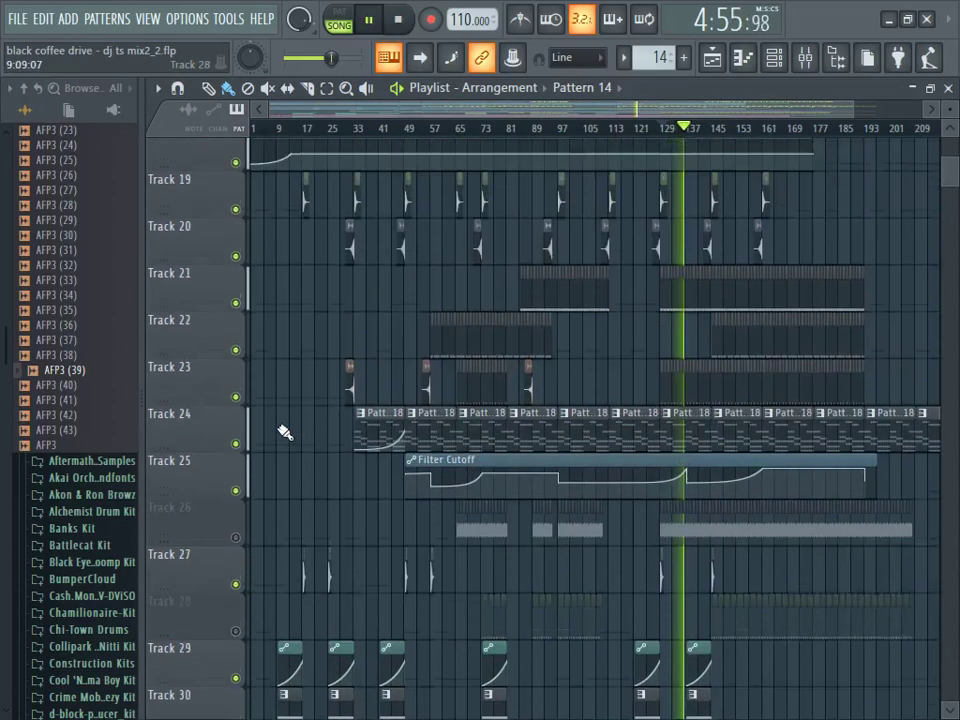
left_click(237, 408)
left_click(237, 361)
left_click(237, 315)
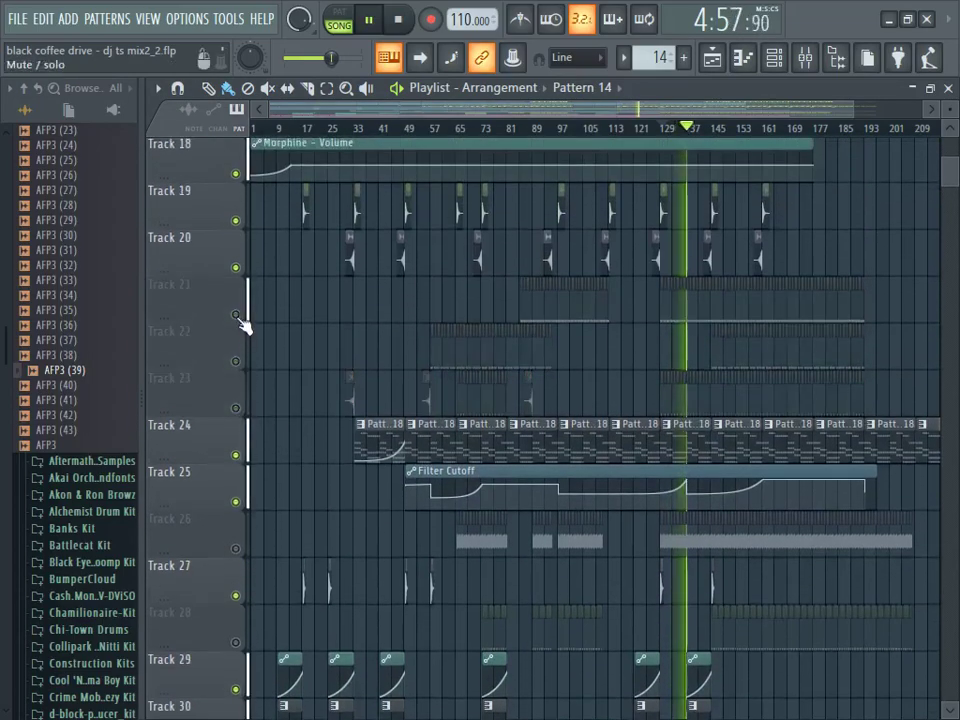
Step: Check the playlist down to Track 37, and mute Track 17 and the Rimshot track
scroll(240, 325, "down", 12)
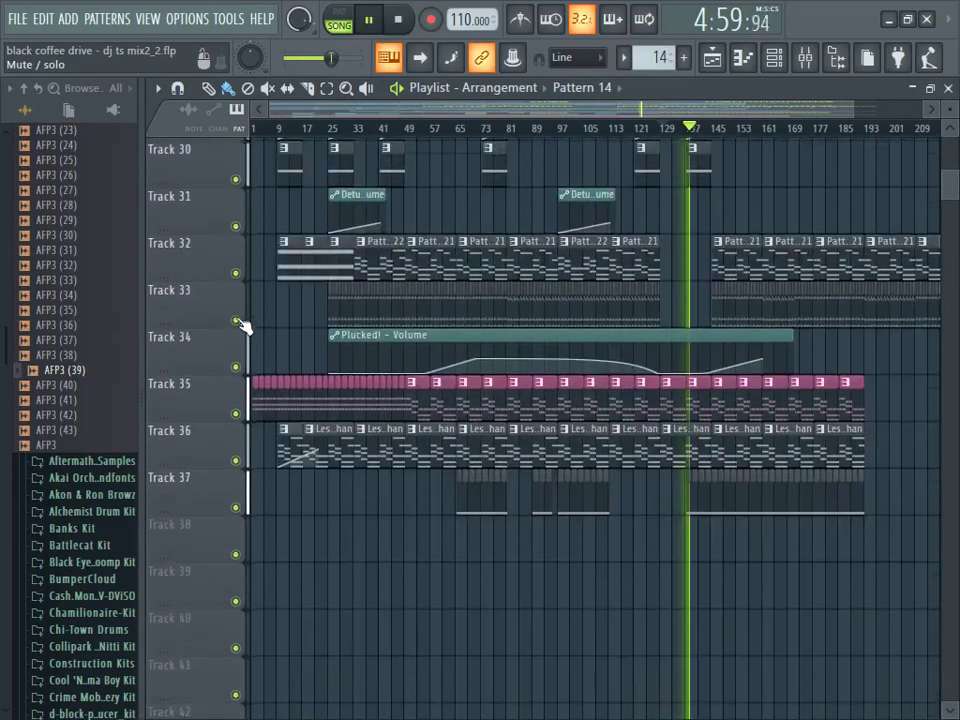
scroll(371, 402, "up", 11)
scroll(371, 402, "up", 4)
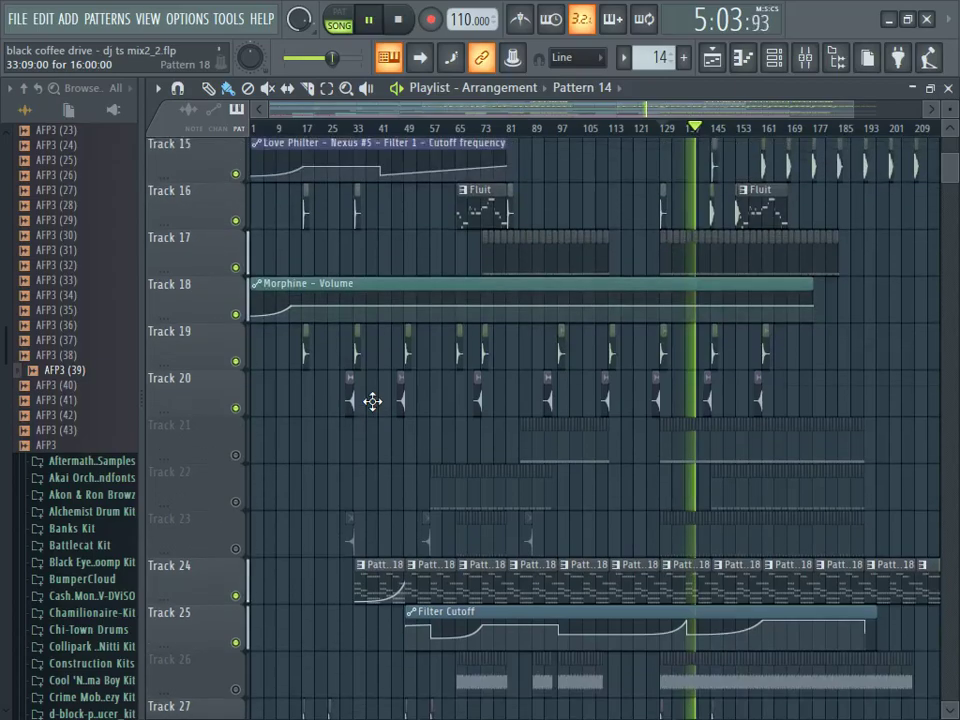
left_click(237, 266)
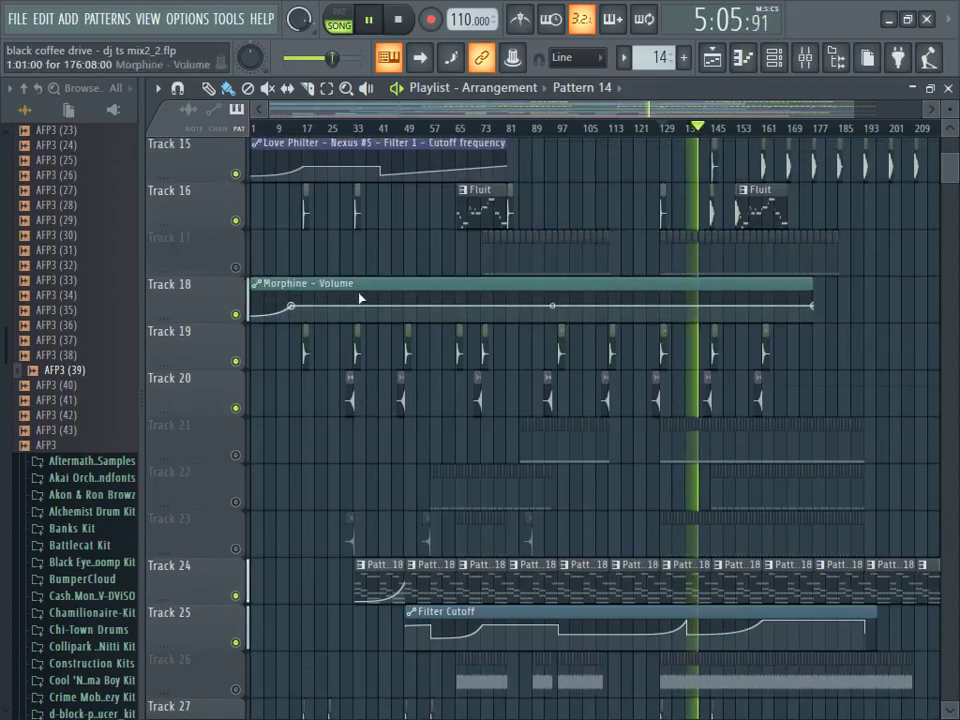
scroll(345, 401, "up", 3)
scroll(345, 401, "up", 3)
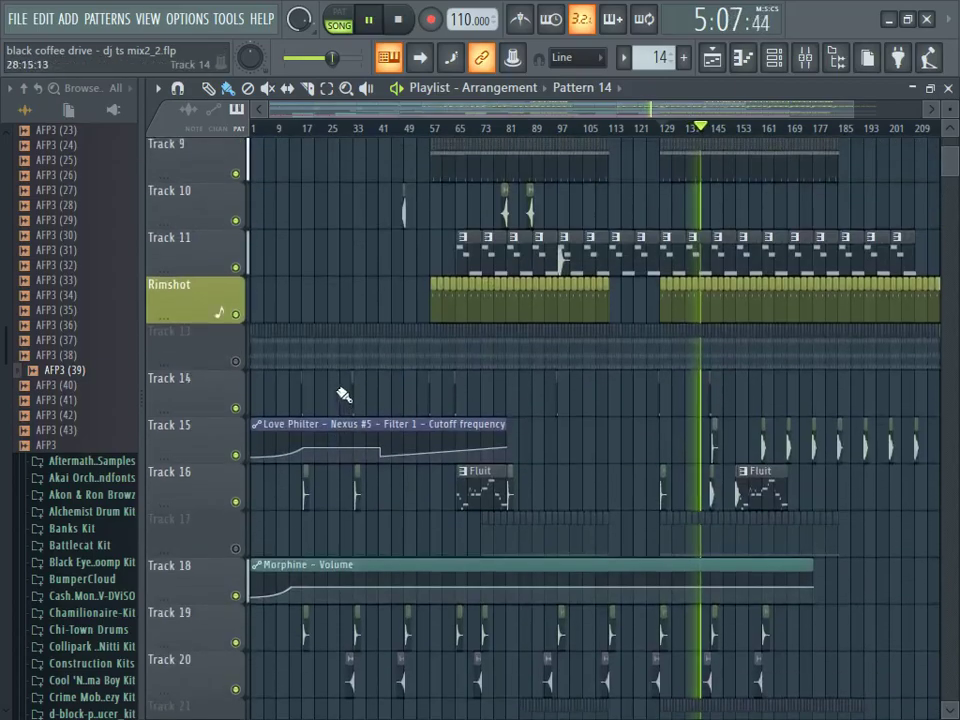
left_click(237, 314)
Step: Toggle Track 9 off and on to compare the mix, and leave it muted
scroll(242, 317, "up", 5)
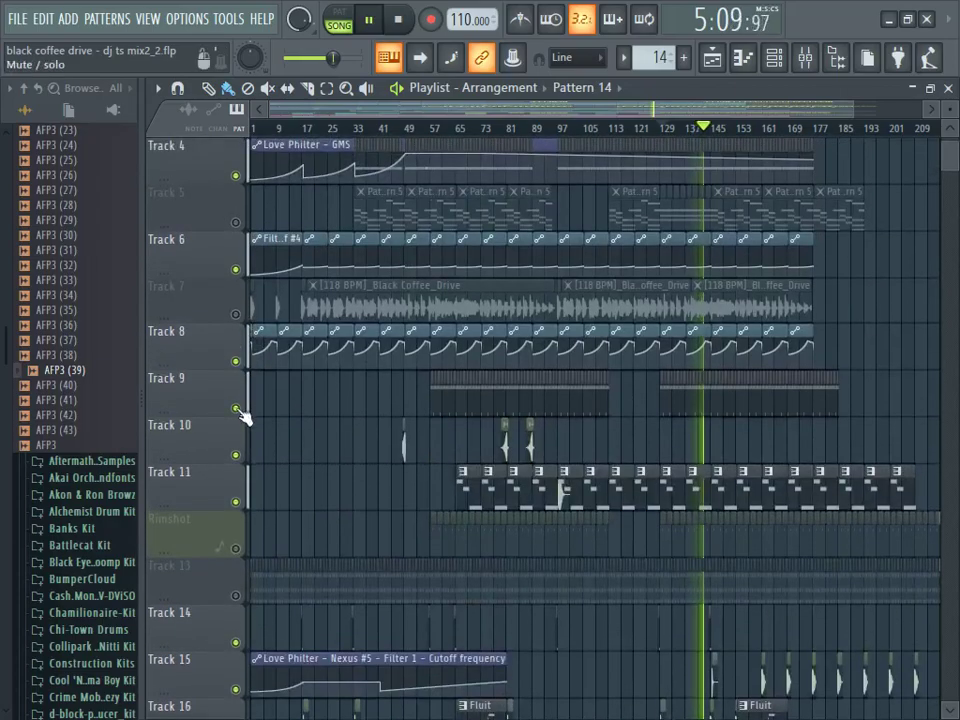
left_click(237, 409)
left_click(237, 409)
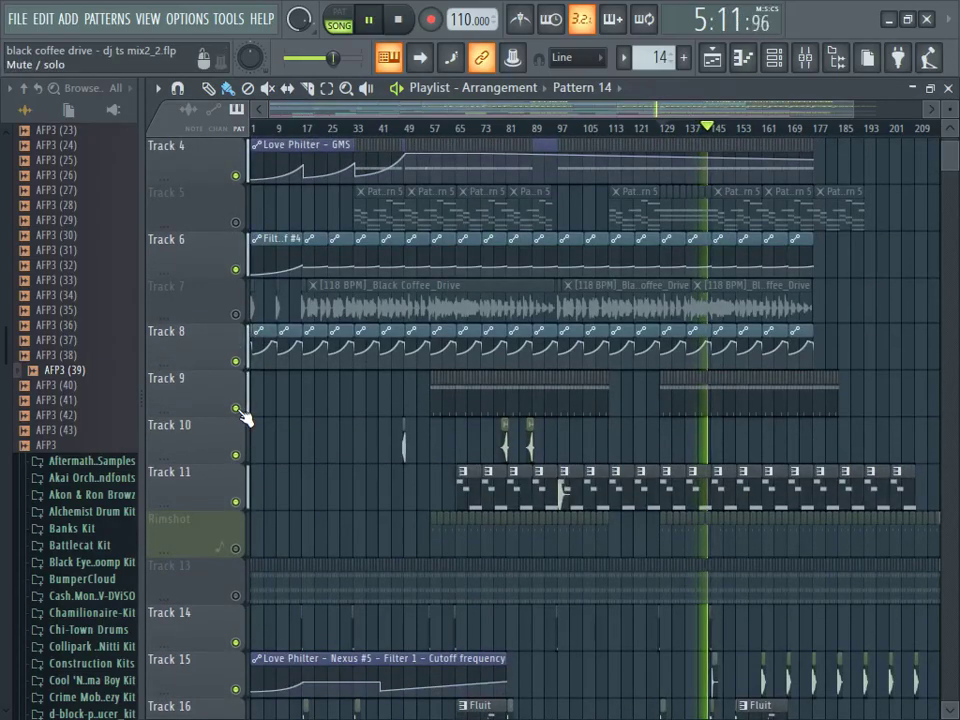
left_click(237, 409)
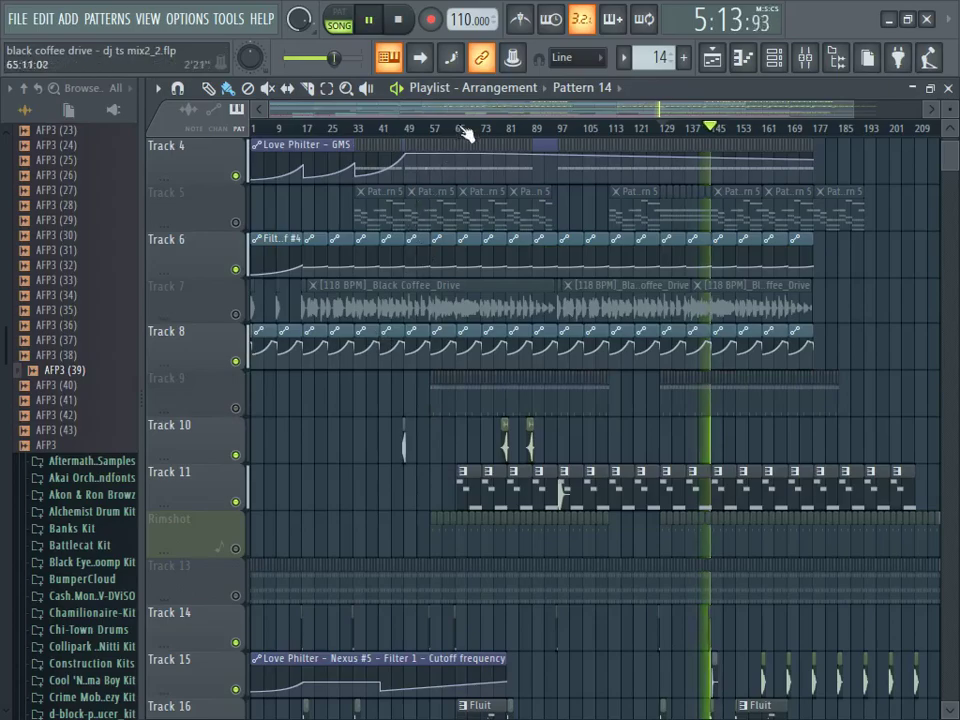
left_click_drag(465, 112, 474, 112)
scroll(520, 320, "down", 10)
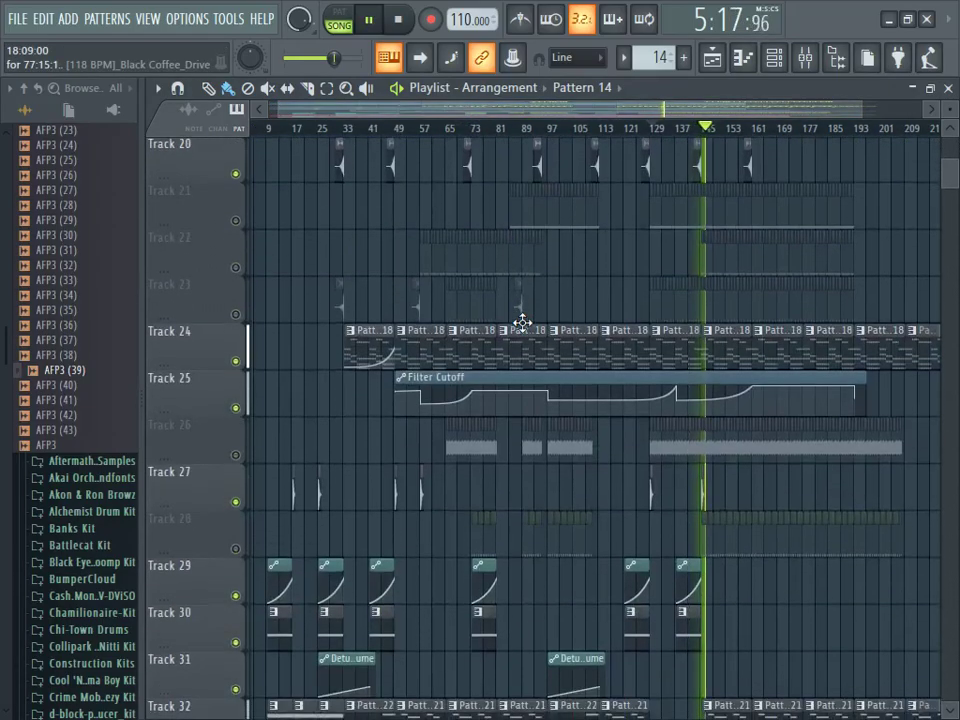
Step: Mute Track 3 and the Claps track in the playing arrangement
scroll(522, 322, "down", 3)
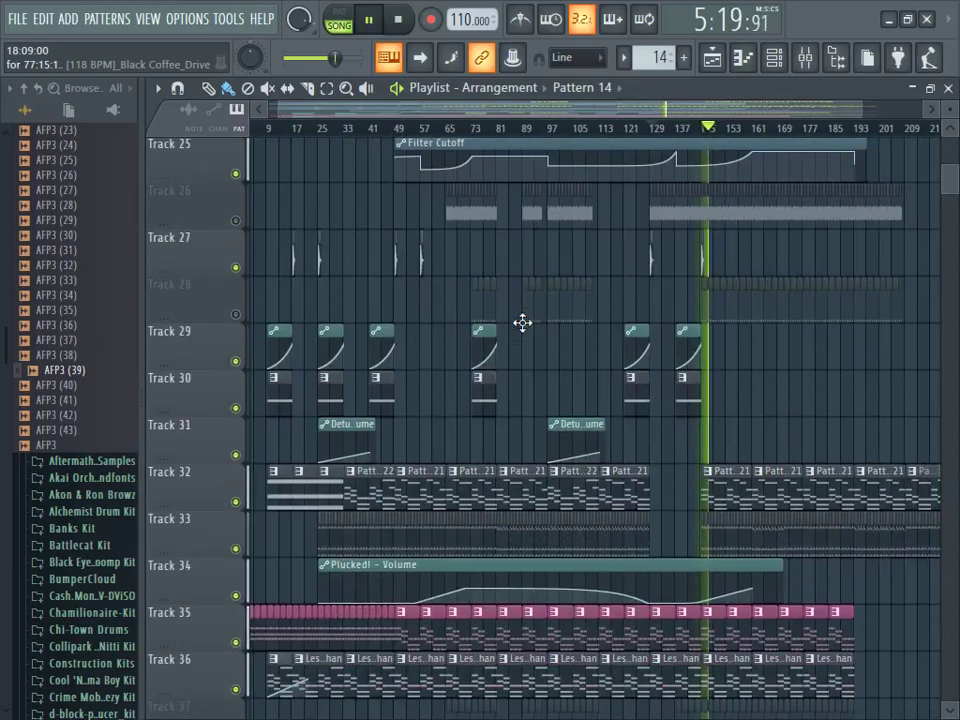
scroll(522, 322, "down", 2)
scroll(522, 322, "up", 14)
scroll(522, 322, "up", 3)
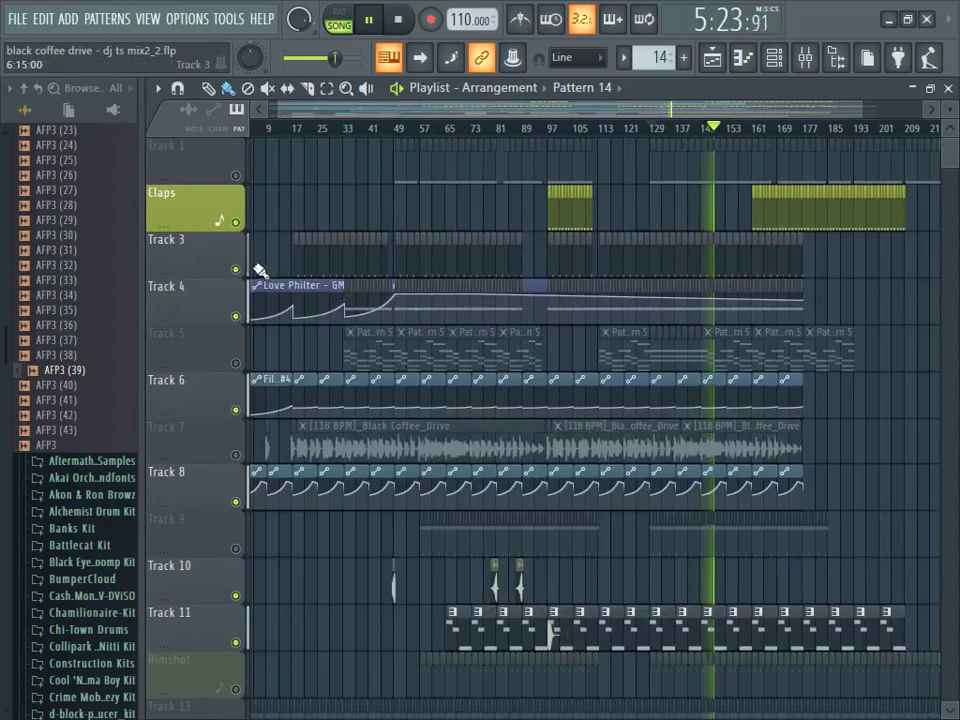
left_click(236, 269)
left_click_drag(533, 113, 720, 122)
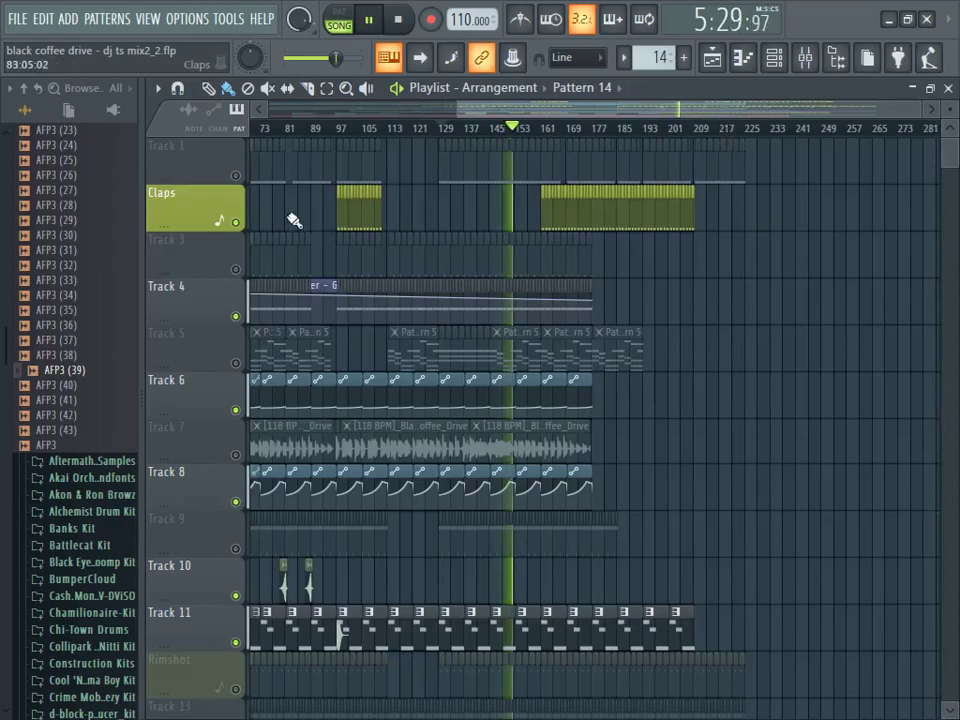
left_click(236, 222)
Step: Examine the tracks still active between Track 1 and Track 36 across the timeline while the arrangement plays
scroll(836, 358, "down", 3)
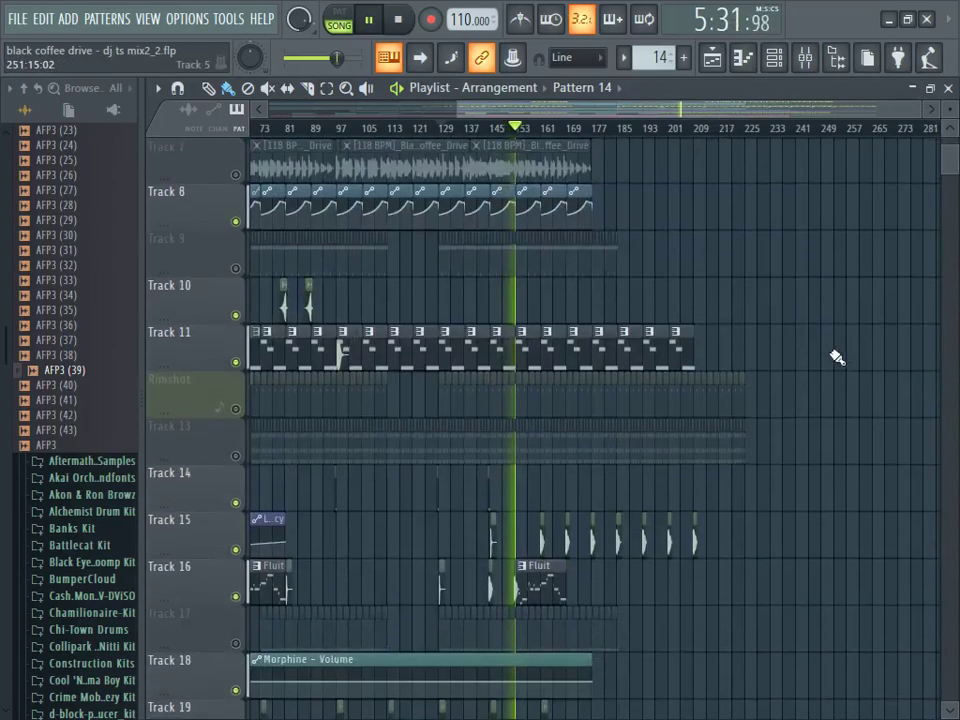
scroll(836, 358, "down", 1)
scroll(836, 358, "down", 2)
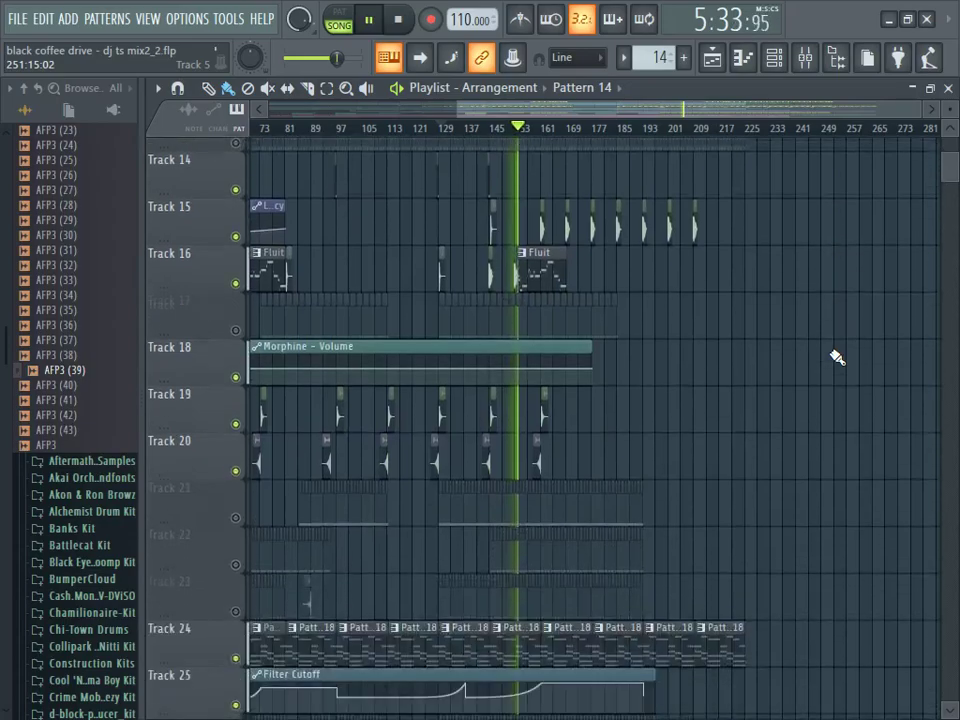
scroll(836, 358, "down", 1)
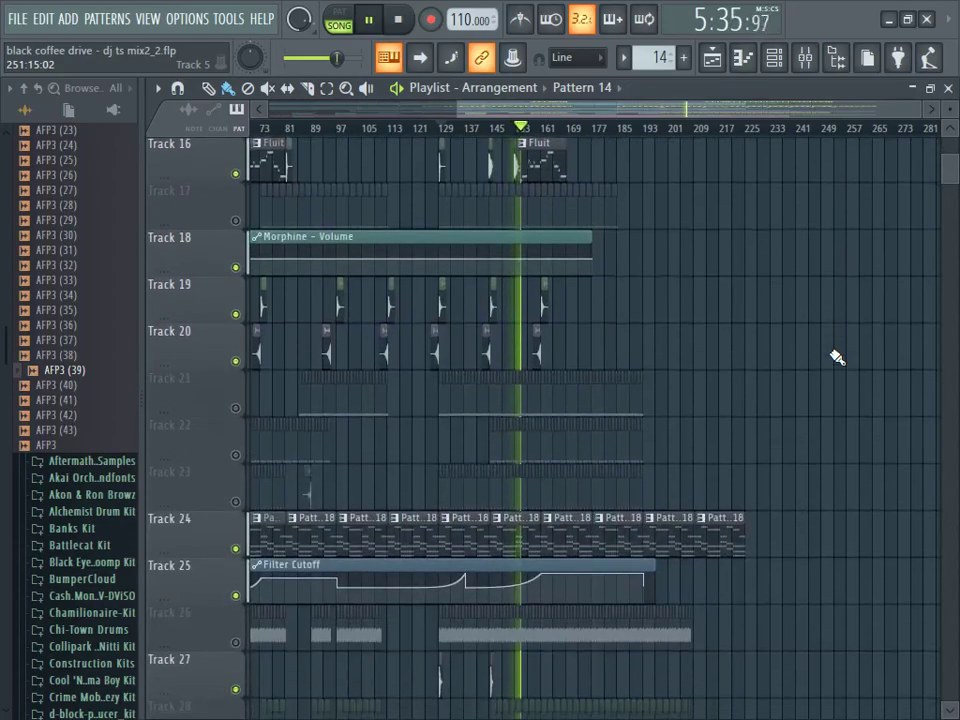
scroll(836, 358, "up", 1)
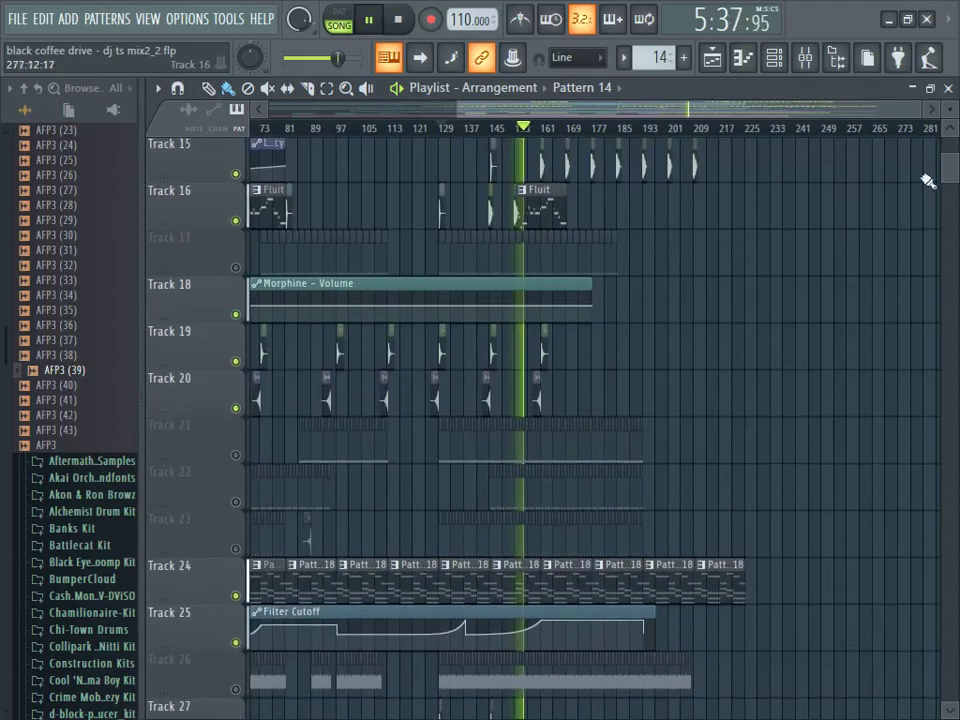
scroll(952, 110, "down", 1)
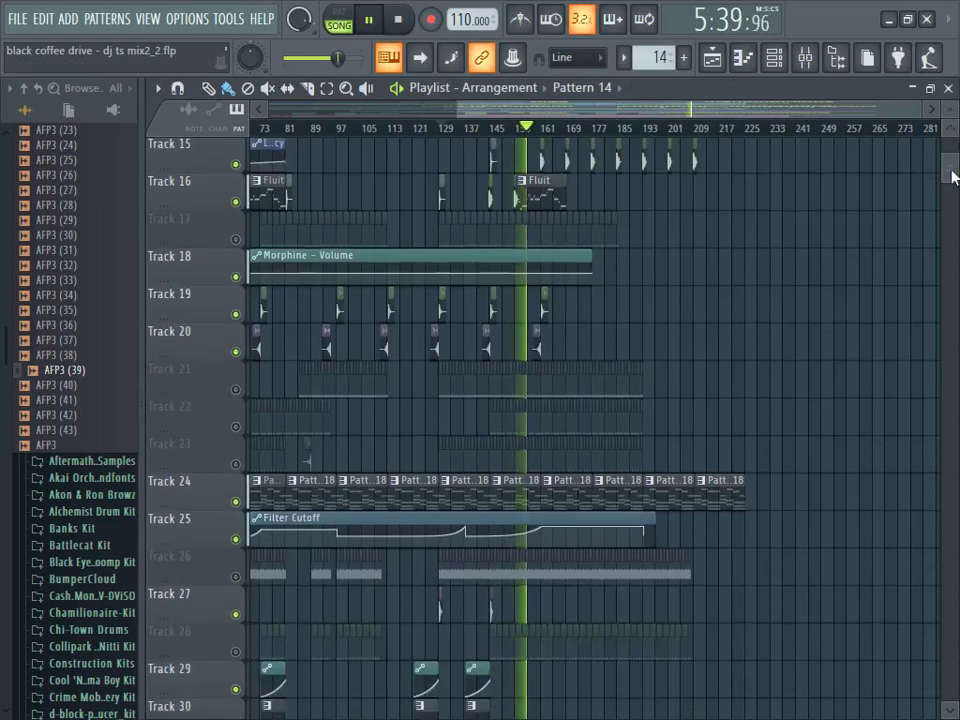
left_click_drag(952, 178, 952, 185)
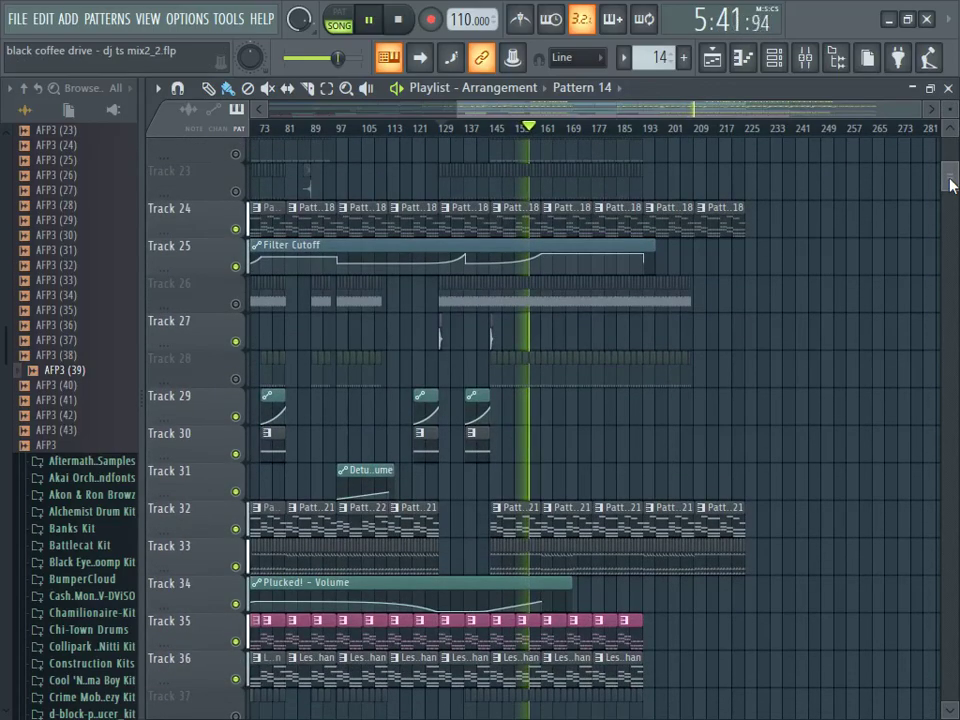
left_click_drag(952, 184, 948, 148)
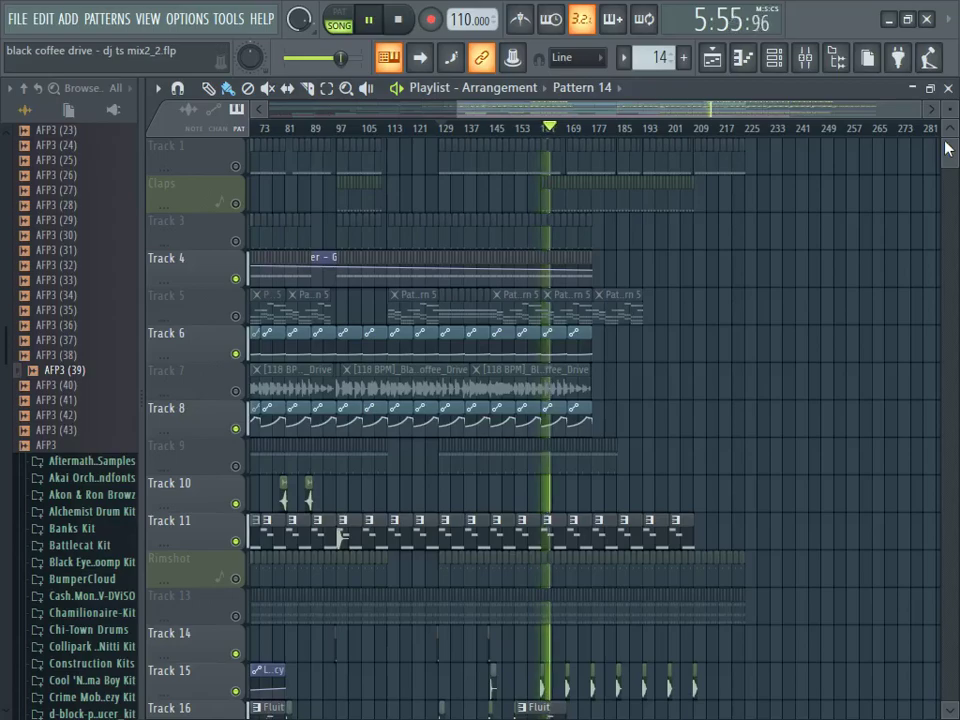
left_click_drag(876, 118, 818, 117)
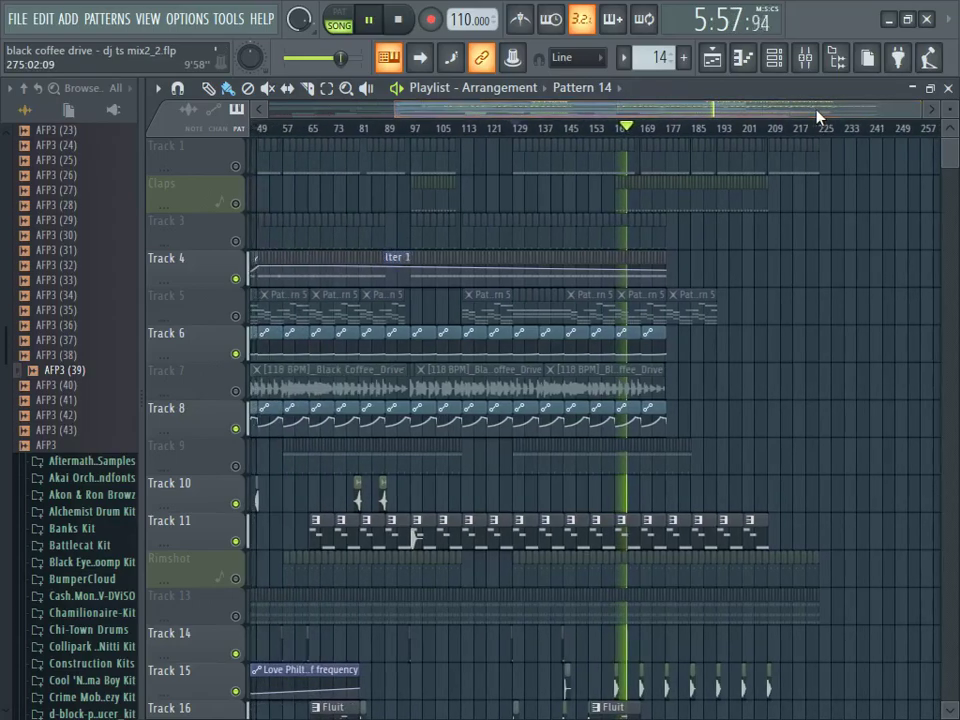
left_click_drag(818, 117, 618, 112)
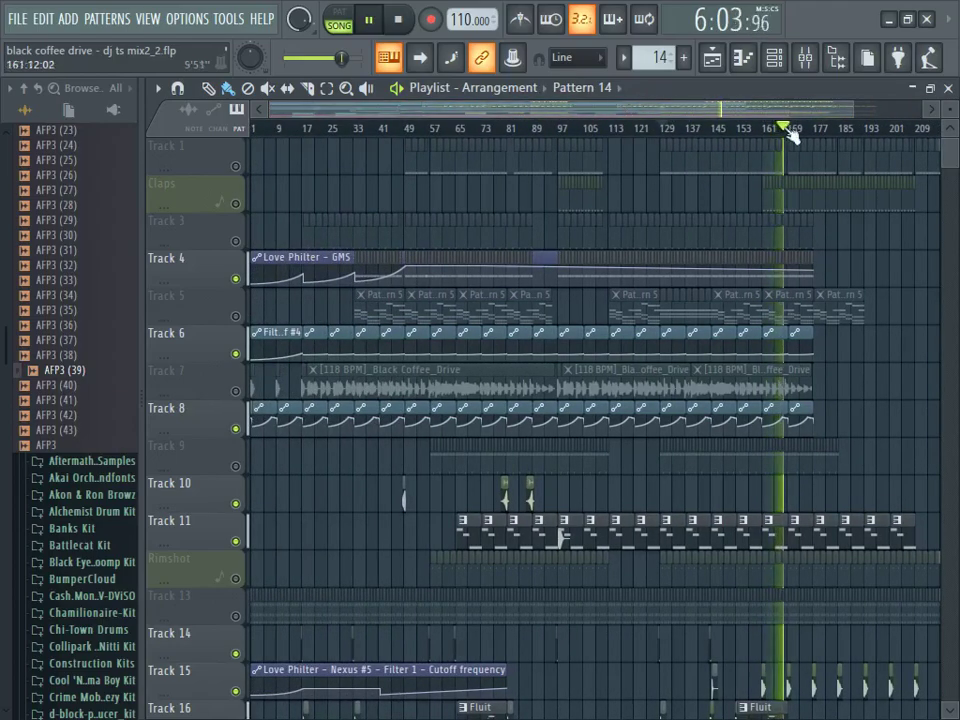
left_click_drag(874, 112, 806, 121)
left_click_drag(950, 142, 950, 110)
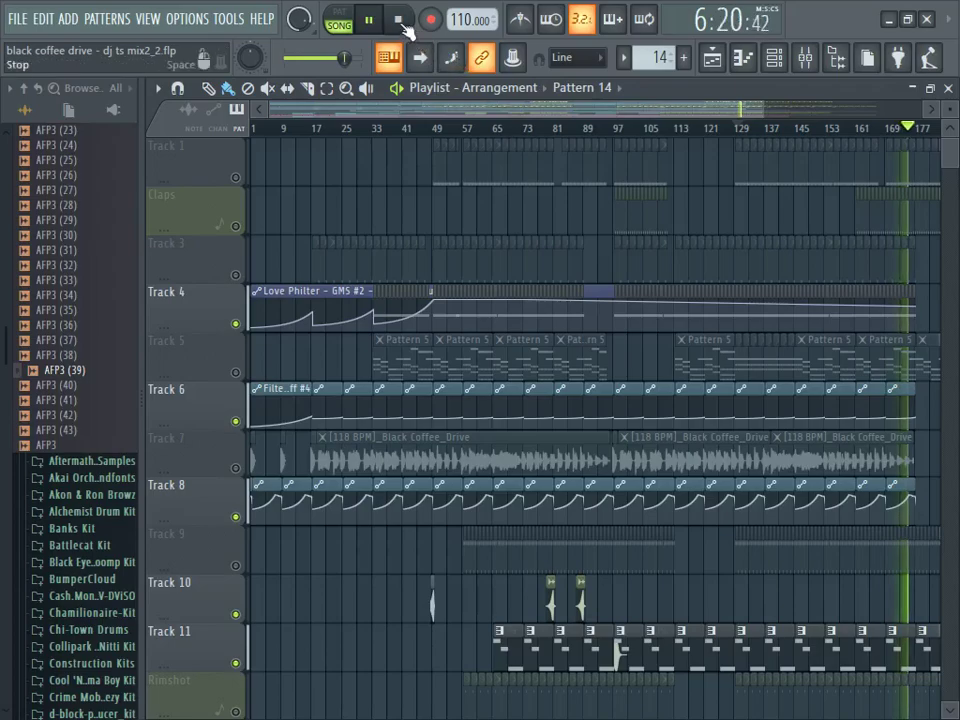
Step: Stop playback with the song position back at the start, and switch to the OBS recording window
left_click(404, 27)
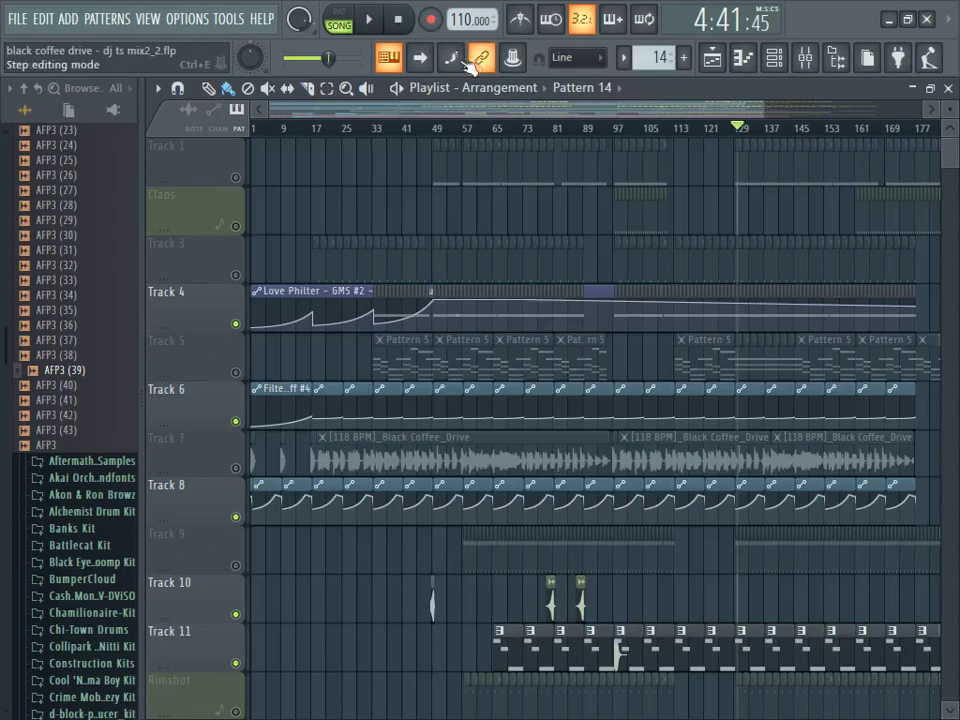
left_click(399, 22)
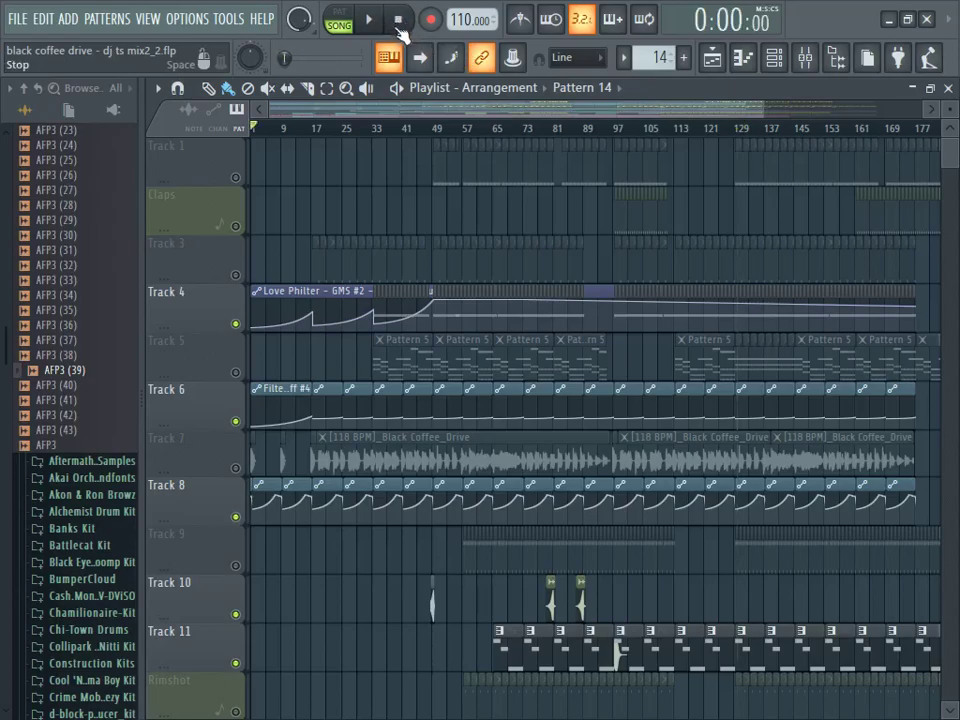
left_click(893, 19)
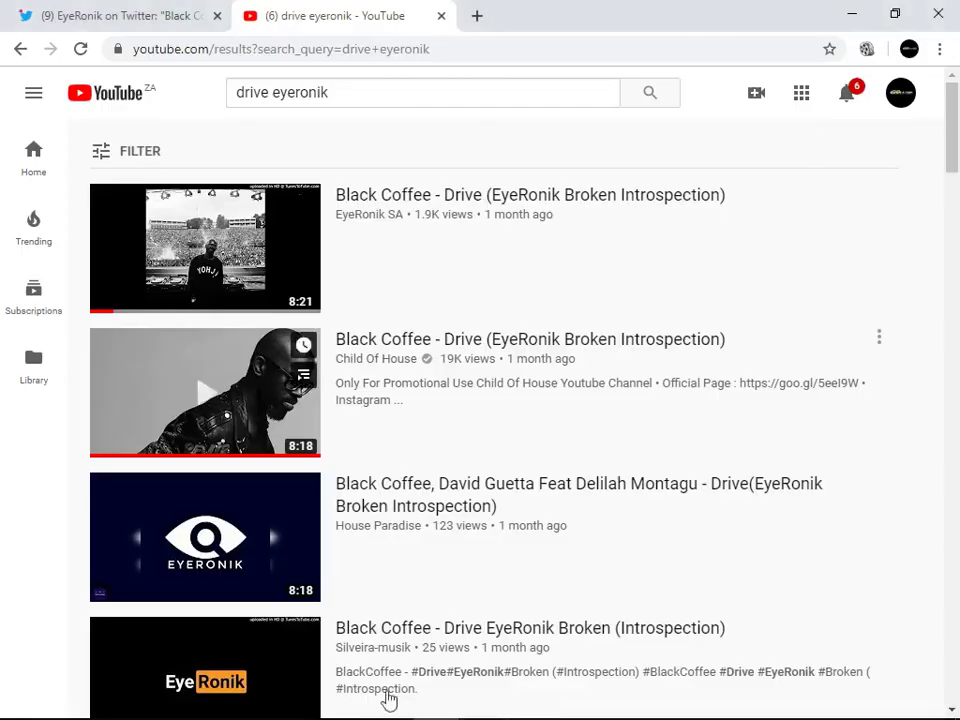
left_click(298, 703)
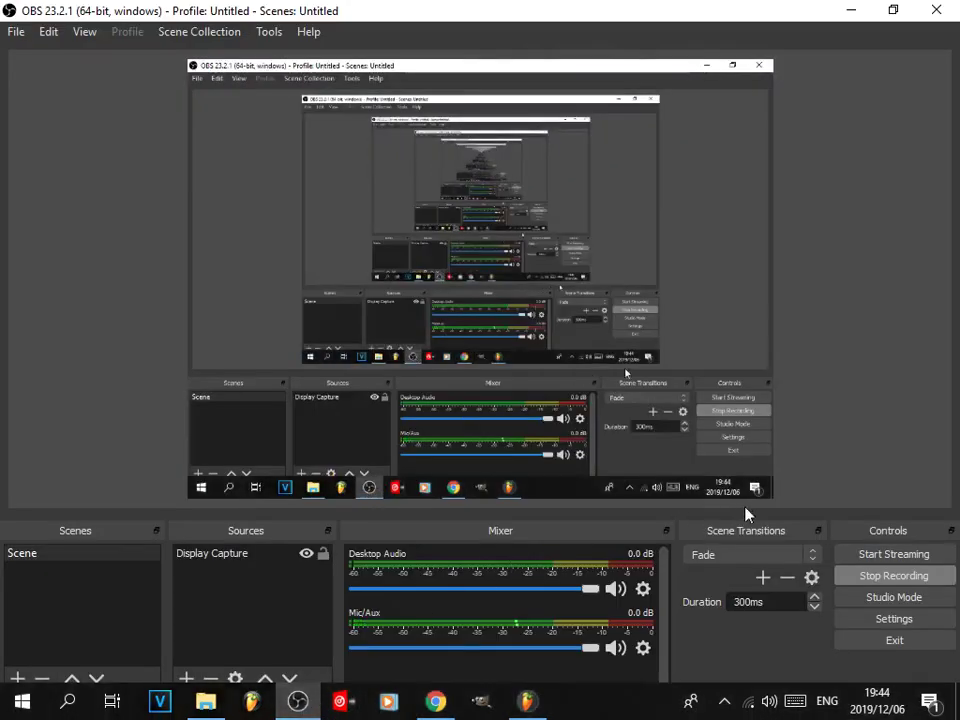